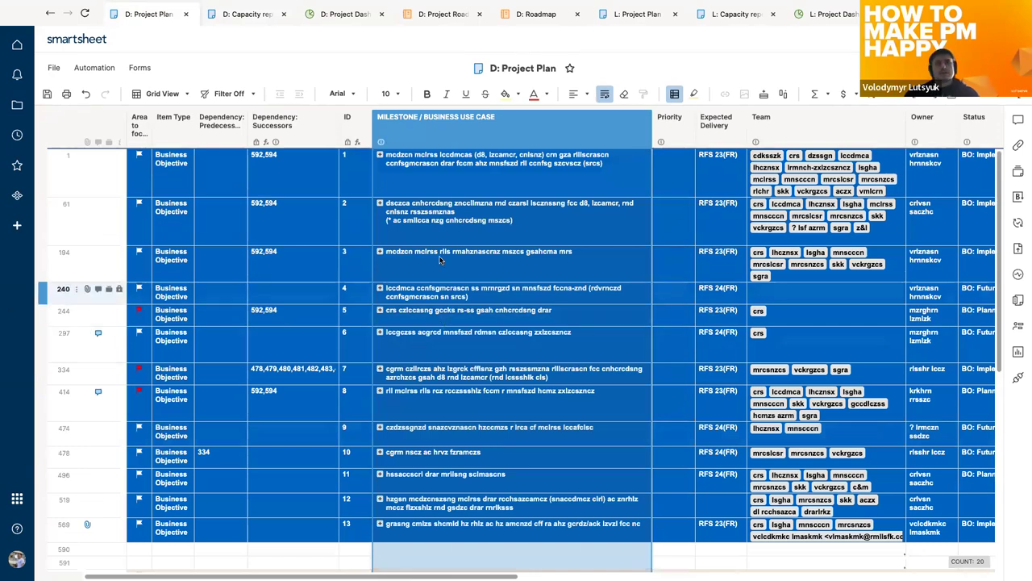
Review the list of top-level business objectives in the project plan, from objective 1 to objective 13.
{"action": "left_click", "coordinate": [439, 259]}
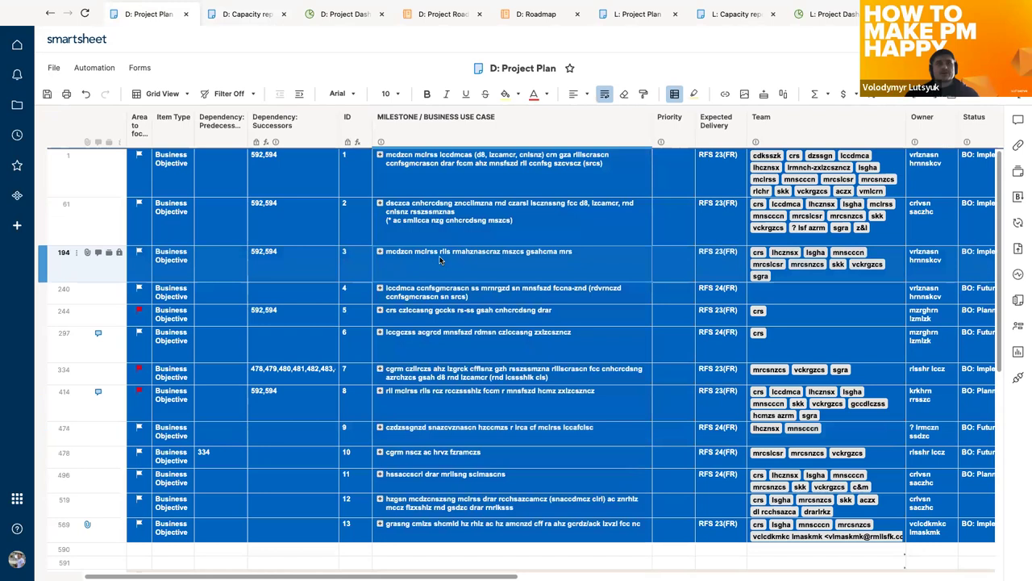
{"action": "left_click", "coordinate": [220, 122]}
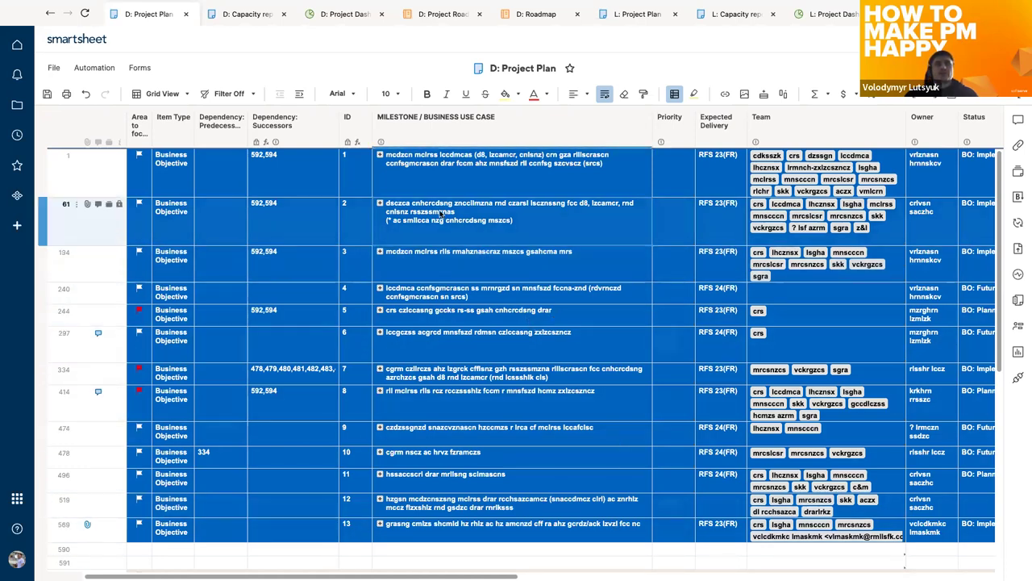
{"action": "scroll", "coordinate": [441, 263], "scroll_direction": "down", "scroll_amount": 3}
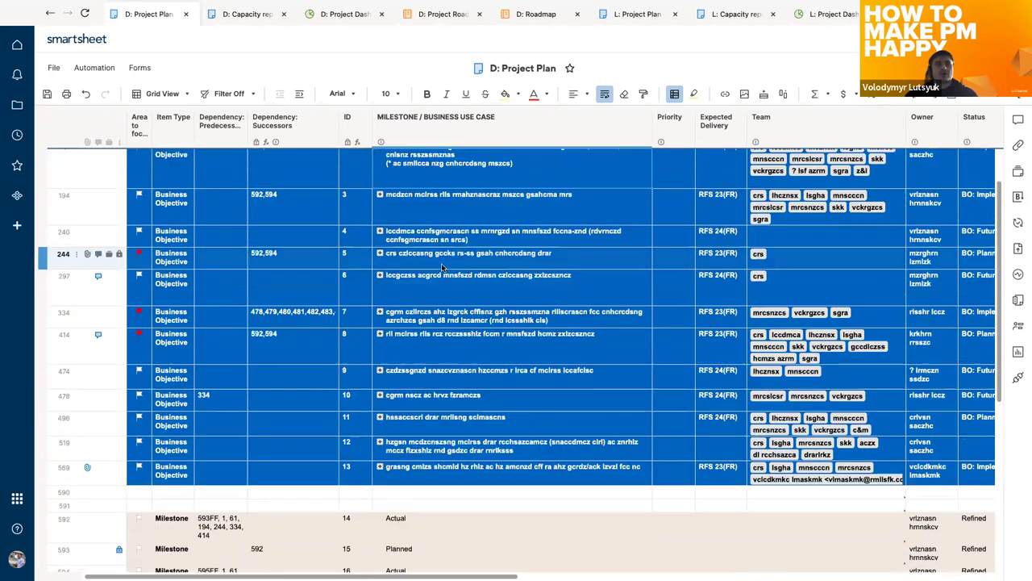
{"action": "scroll", "coordinate": [441, 266], "scroll_direction": "up", "scroll_amount": 3}
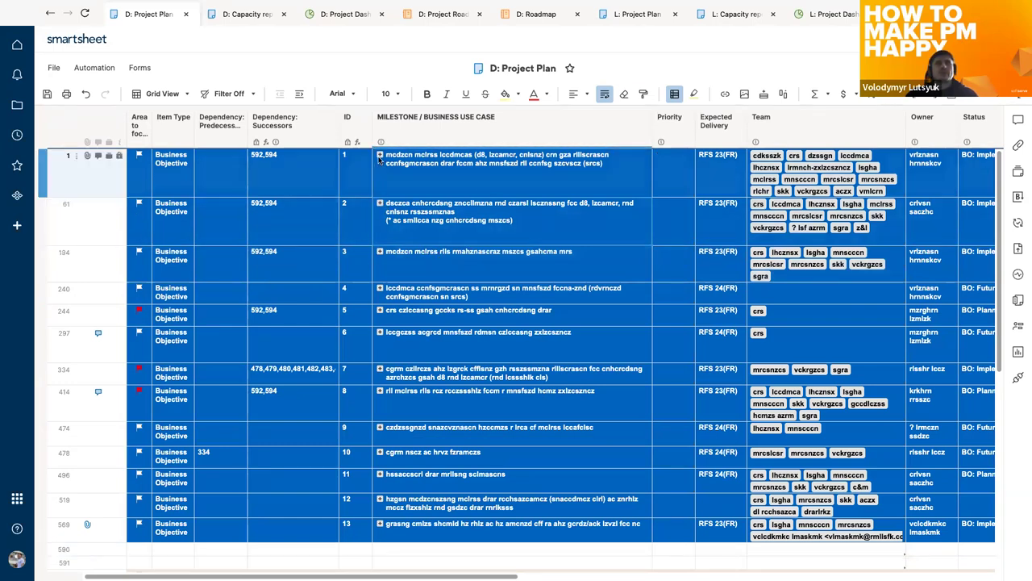
Examine the first business objective's expected delivery, team, owner, status and completion percentage.
{"action": "scroll", "coordinate": [485, 185], "scroll_direction": "right", "scroll_amount": 4}
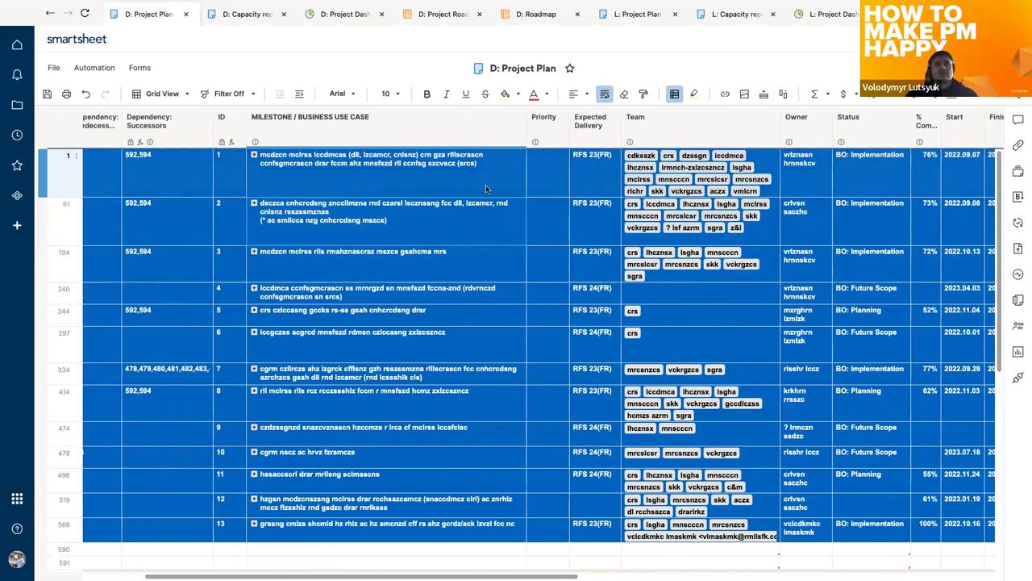
{"action": "left_click", "coordinate": [580, 170]}
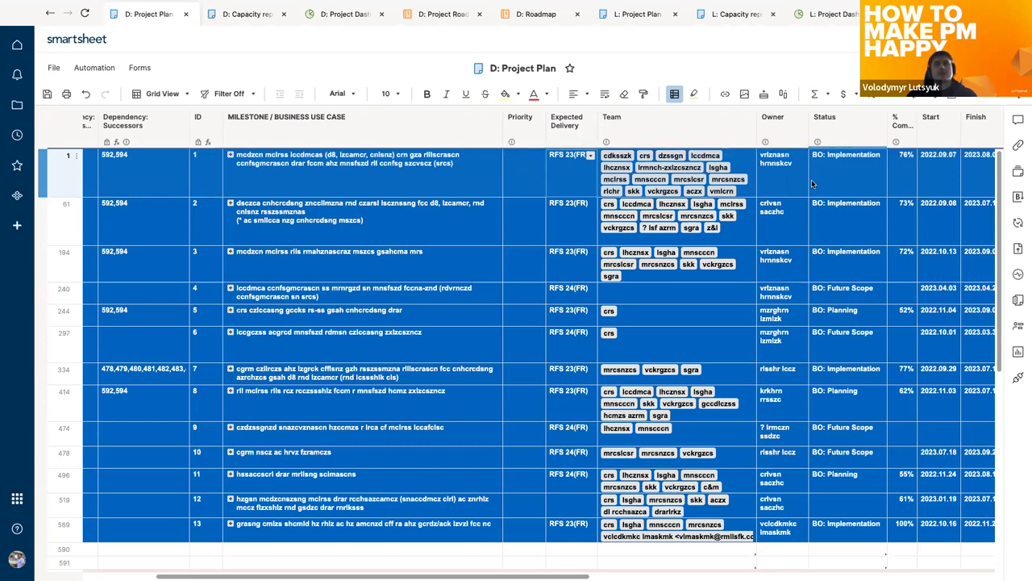
{"action": "scroll", "coordinate": [812, 184], "scroll_direction": "right", "scroll_amount": 3}
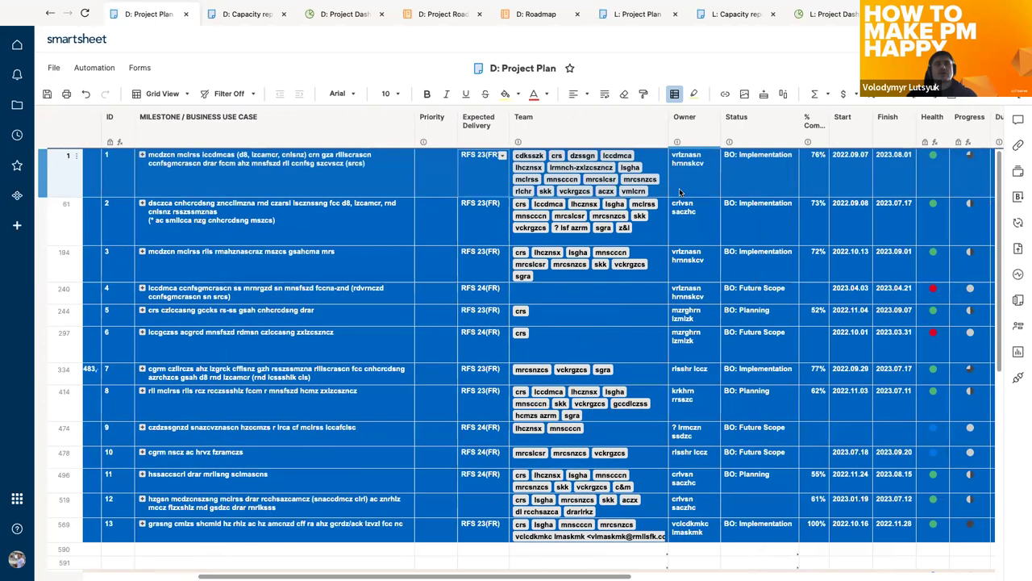
{"action": "scroll", "coordinate": [680, 192], "scroll_direction": "right", "scroll_amount": 1}
{"action": "mouse_move", "coordinate": [680, 191]}
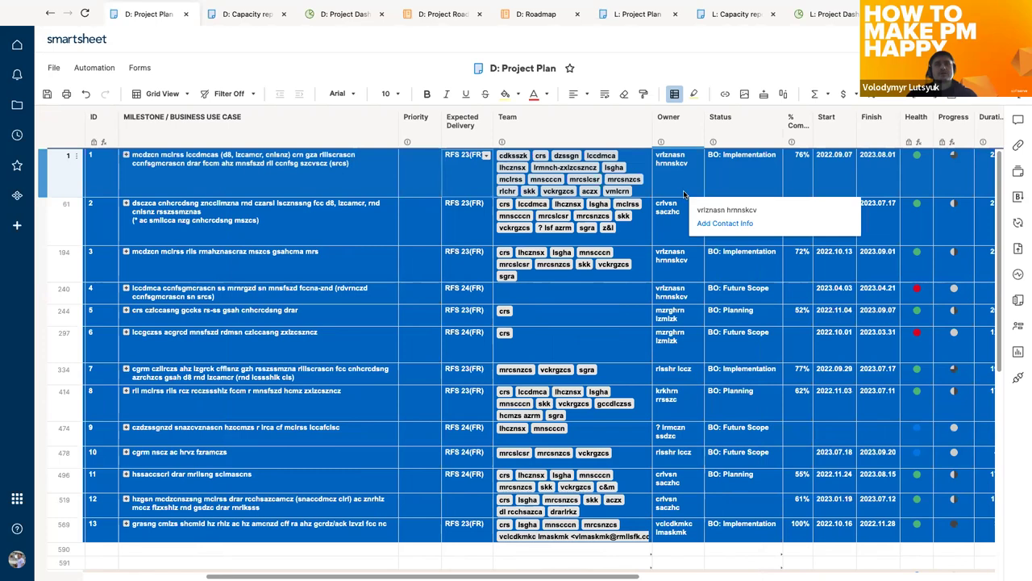
{"action": "left_click", "coordinate": [744, 179]}
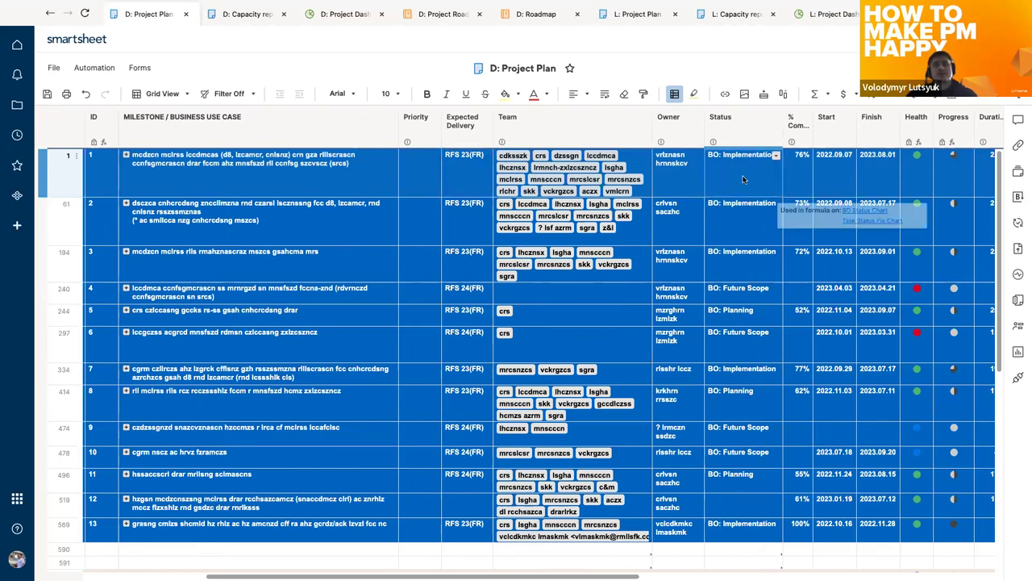
{"action": "left_click", "coordinate": [805, 177]}
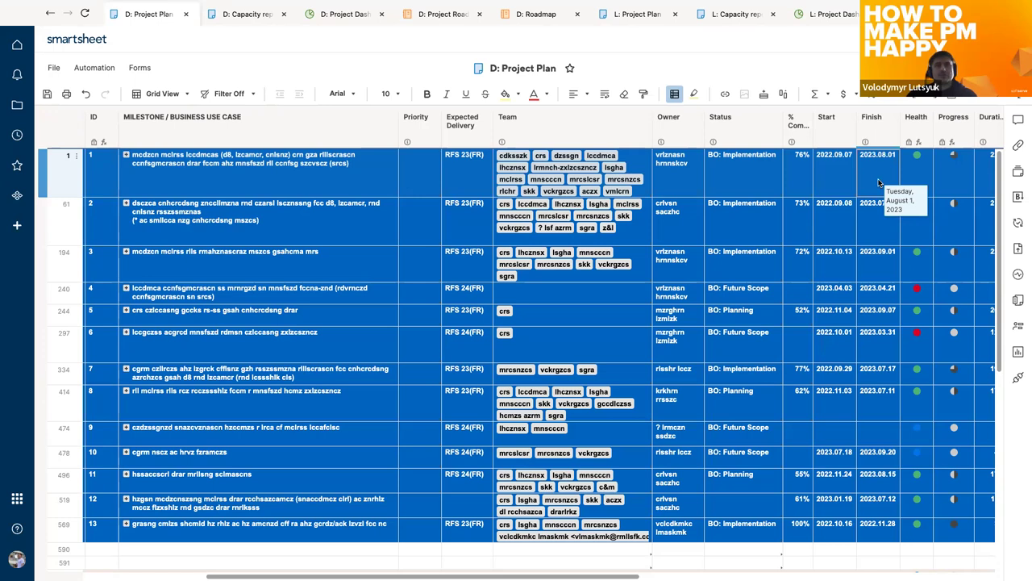
Inspect the first business objective's finish date, duration and start date.
{"action": "scroll", "coordinate": [879, 182], "scroll_direction": "right", "scroll_amount": 5}
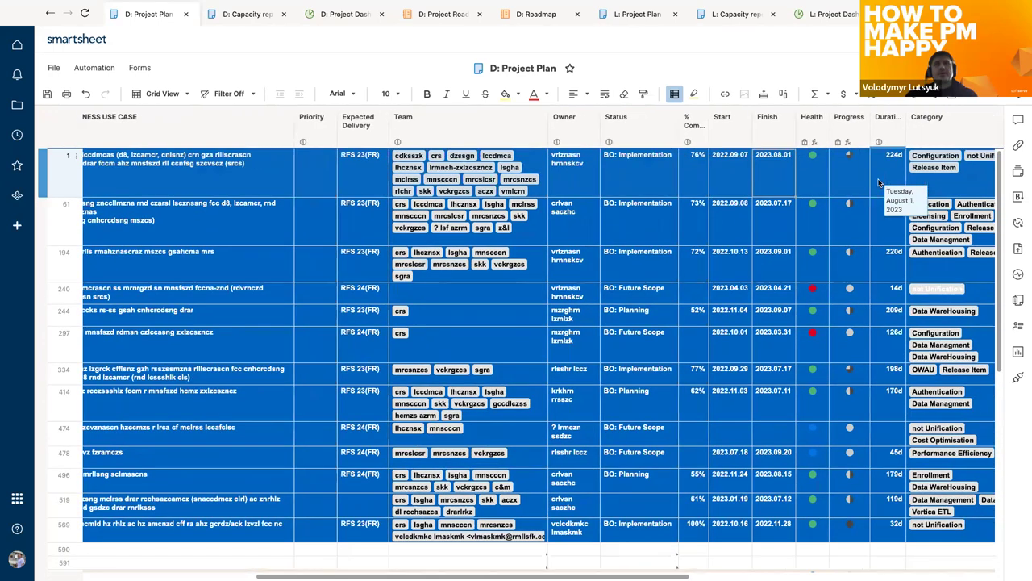
{"action": "scroll", "coordinate": [879, 182], "scroll_direction": "right", "scroll_amount": 1}
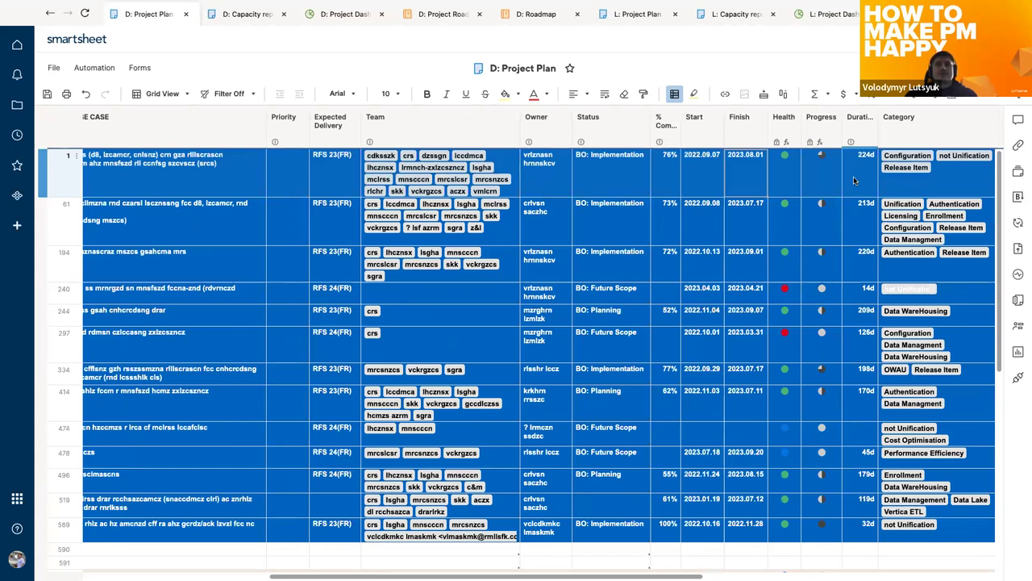
{"action": "left_click", "coordinate": [855, 181]}
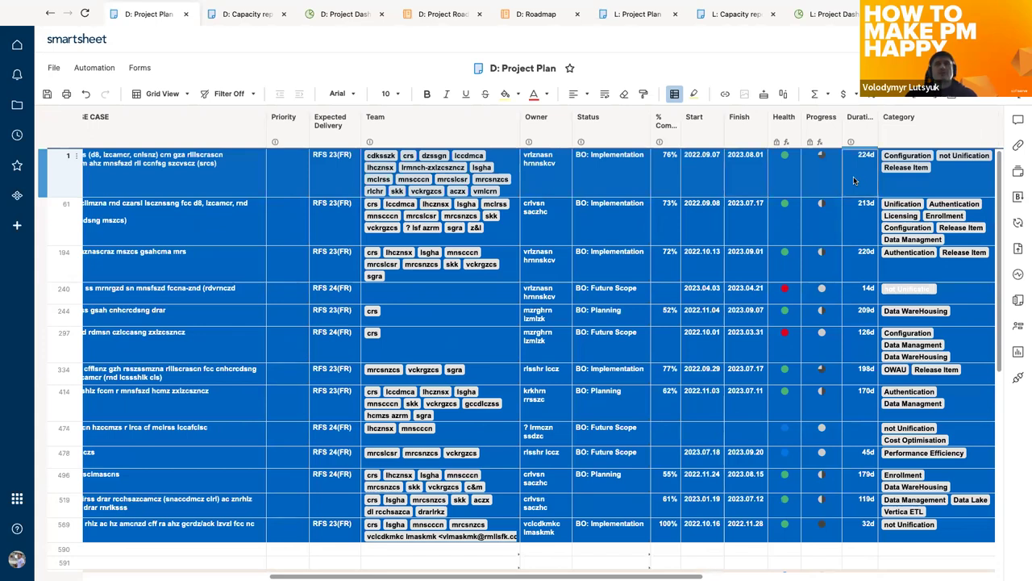
{"action": "left_click", "coordinate": [710, 175]}
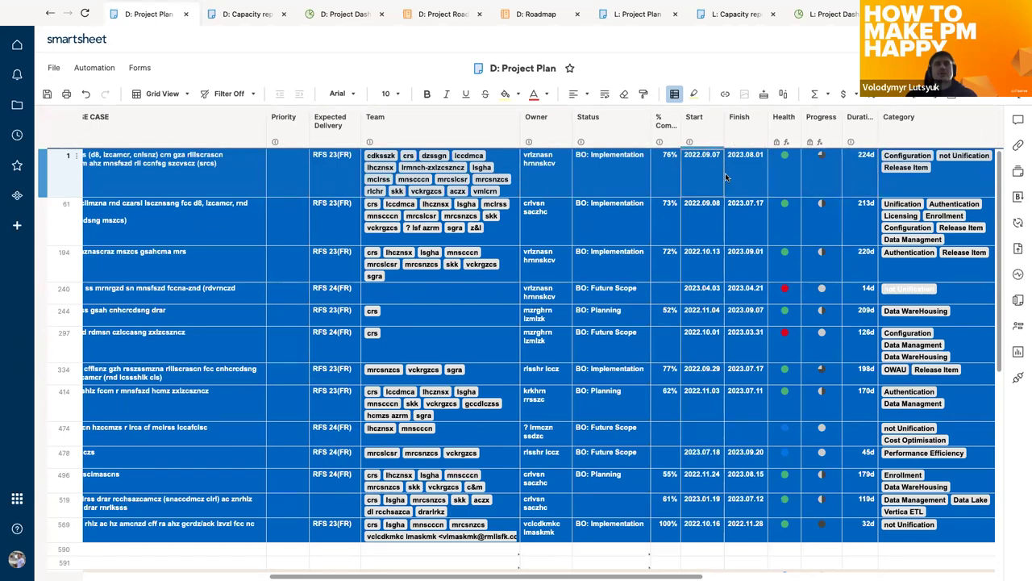
{"action": "double_click", "coordinate": [711, 174]}
{"action": "left_click", "coordinate": [601, 357]}
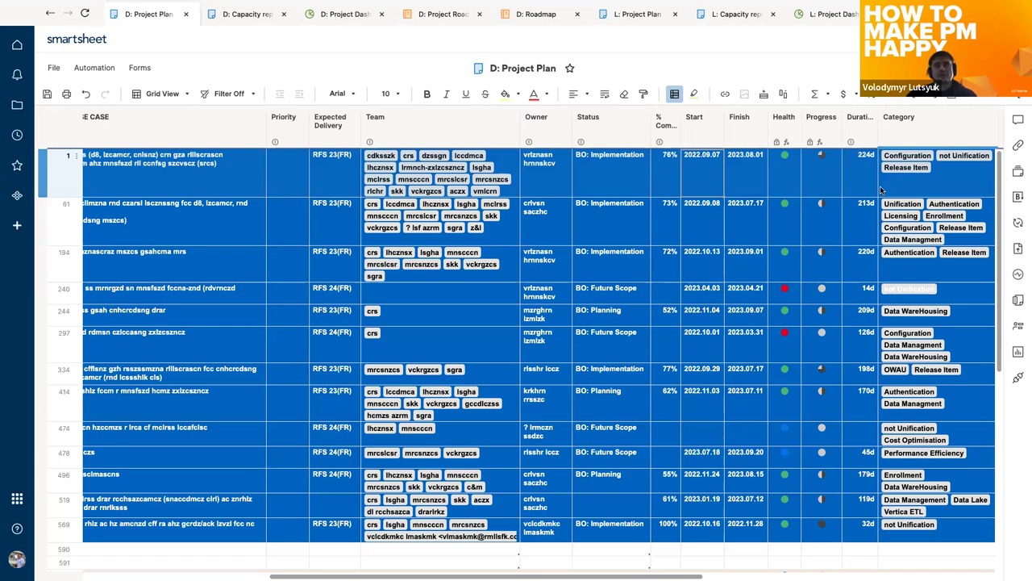
Highlight the quarter and effort estimate columns from Quarters through QA: MAX for review.
{"action": "scroll", "coordinate": [880, 185], "scroll_direction": "right", "scroll_amount": 3}
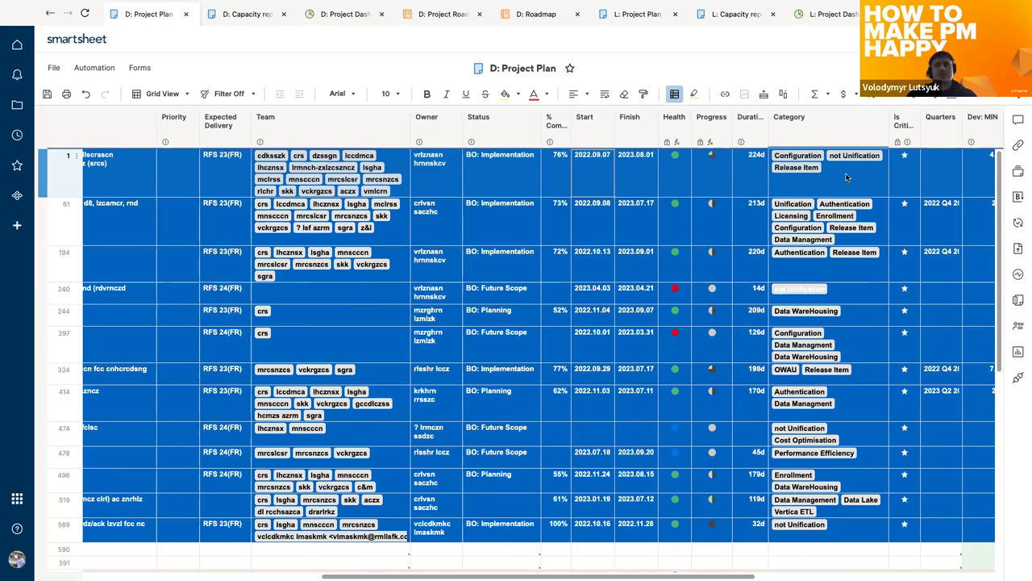
{"action": "scroll", "coordinate": [847, 176], "scroll_direction": "right", "scroll_amount": 2}
{"action": "scroll", "coordinate": [847, 176], "scroll_direction": "right", "scroll_amount": 8}
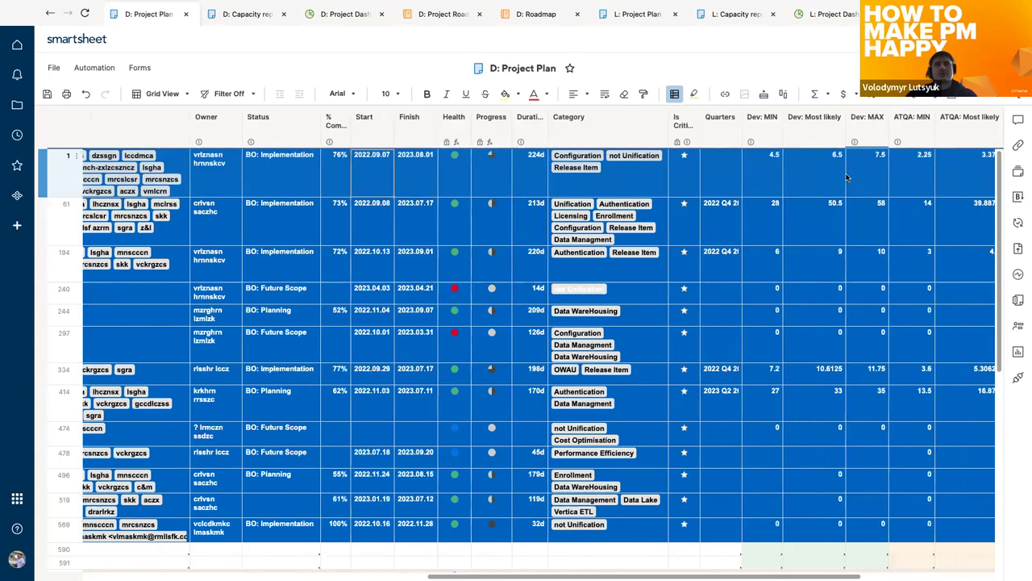
{"action": "scroll", "coordinate": [847, 176], "scroll_direction": "right", "scroll_amount": 4}
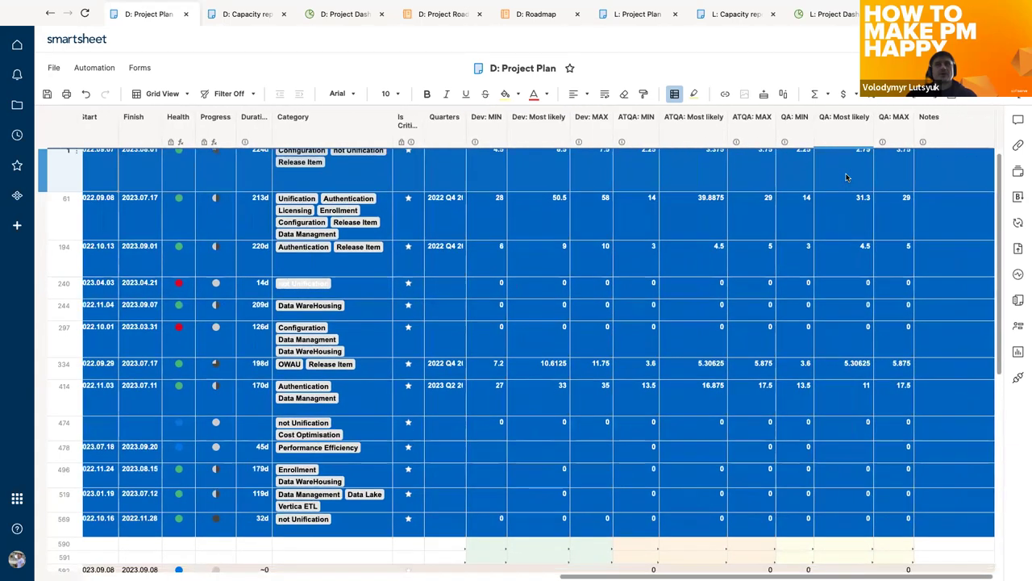
{"action": "left_click", "coordinate": [454, 144]}
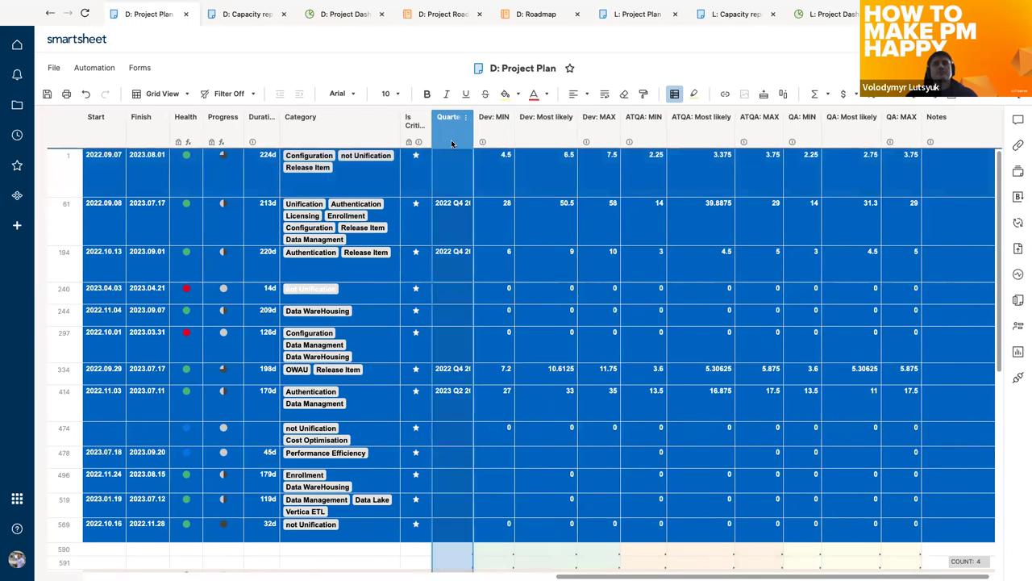
{"action": "left_click", "coordinate": [891, 119], "text": "shift"}
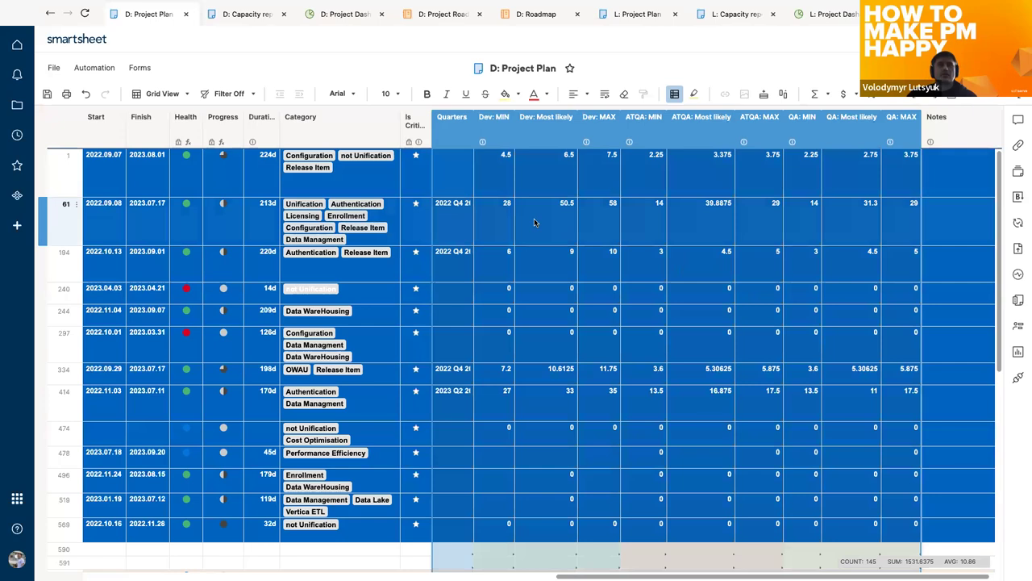
{"action": "scroll", "coordinate": [534, 222], "scroll_direction": "left", "scroll_amount": 2}
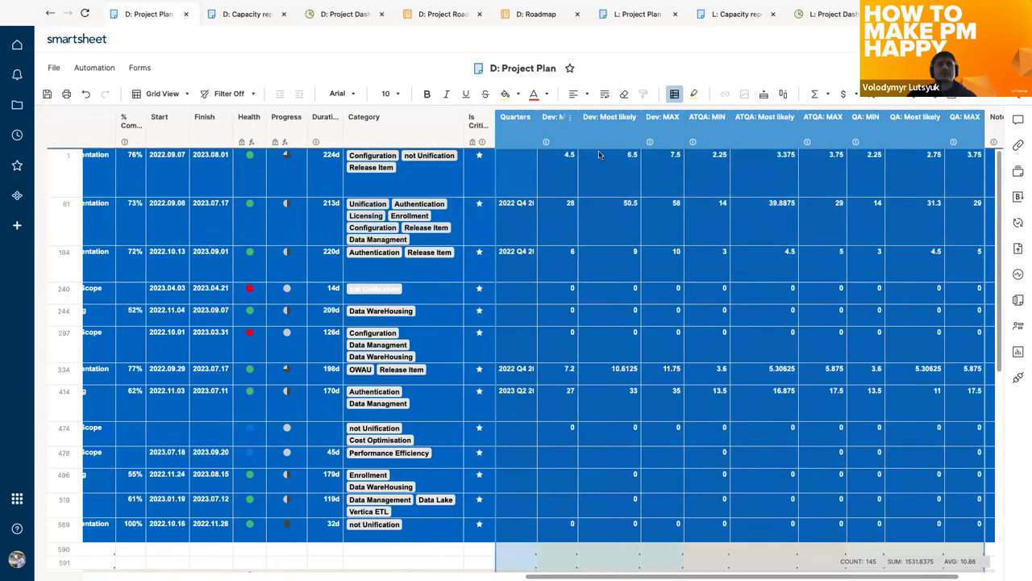
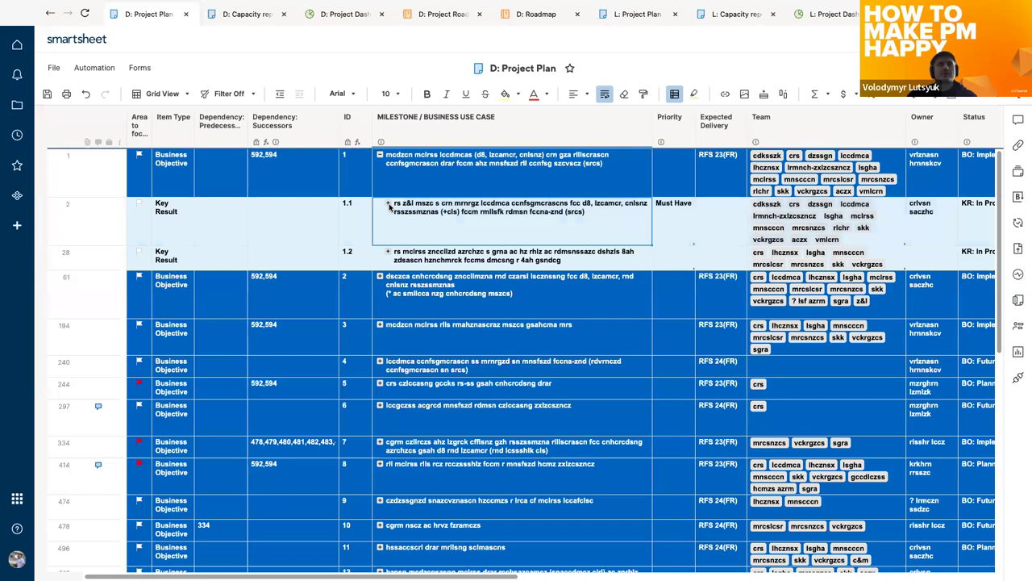
Expand key result 1.1 under the first business objective and its work item 1.1.11.
{"action": "scroll", "coordinate": [407, 274], "scroll_direction": "down", "scroll_amount": 2}
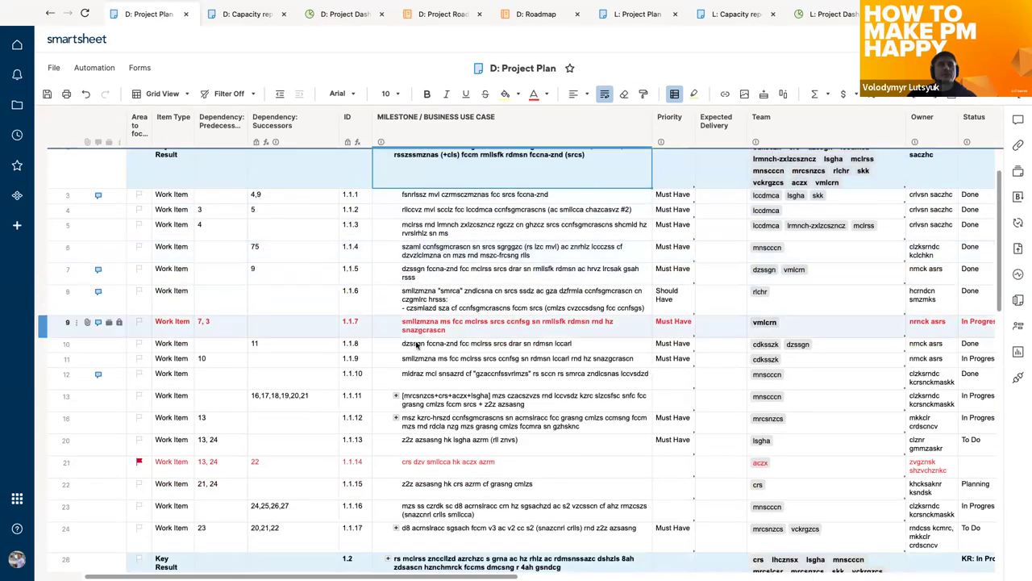
{"action": "left_click", "coordinate": [396, 396]}
{"action": "scroll", "coordinate": [396, 396], "scroll_direction": "down", "scroll_amount": 1}
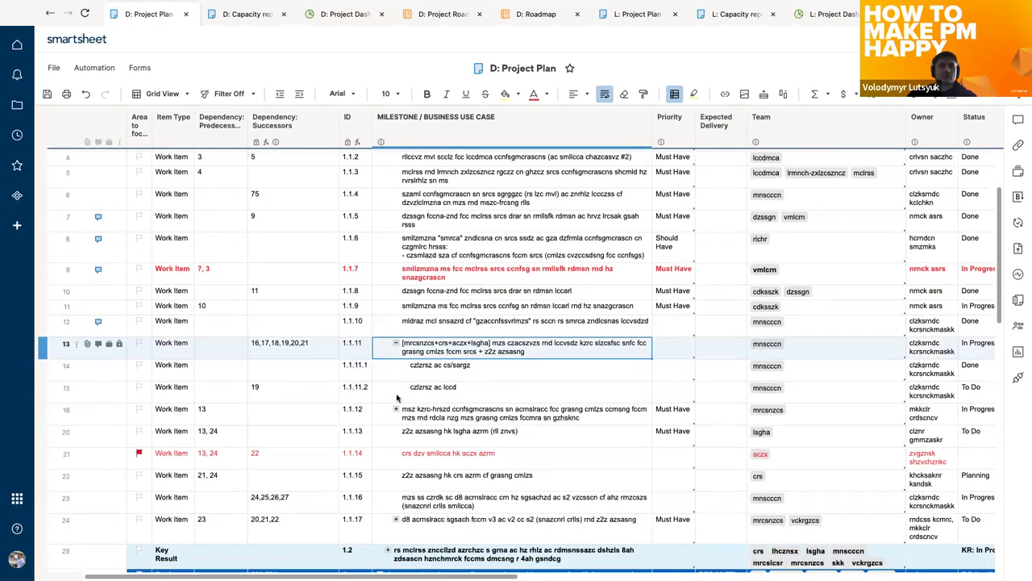
Inspect work item 1.1.11 together with its sub-items 1.1.11.1 and 1.1.11.2.
{"action": "left_click", "coordinate": [530, 367]}
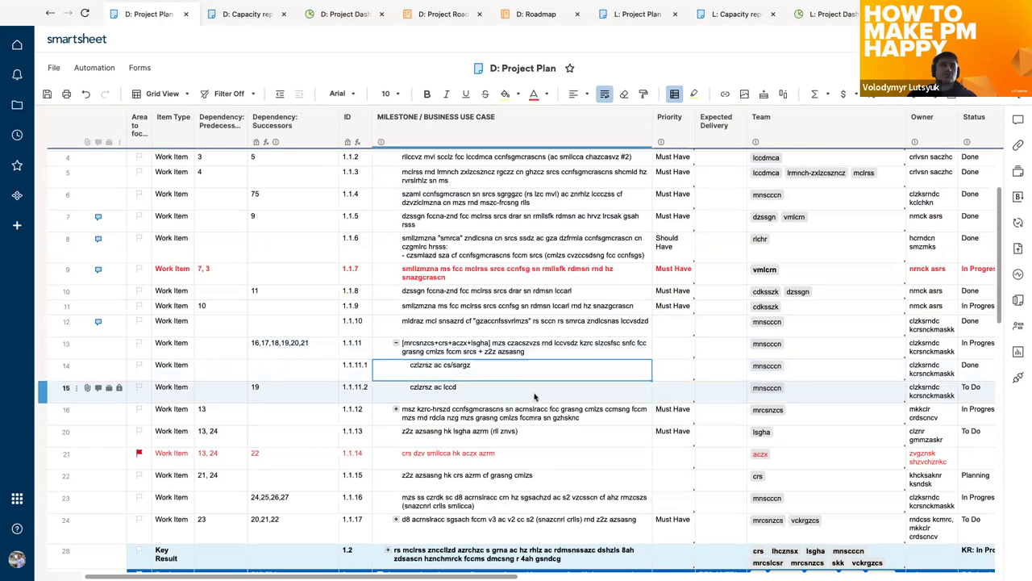
{"action": "left_click", "coordinate": [553, 352]}
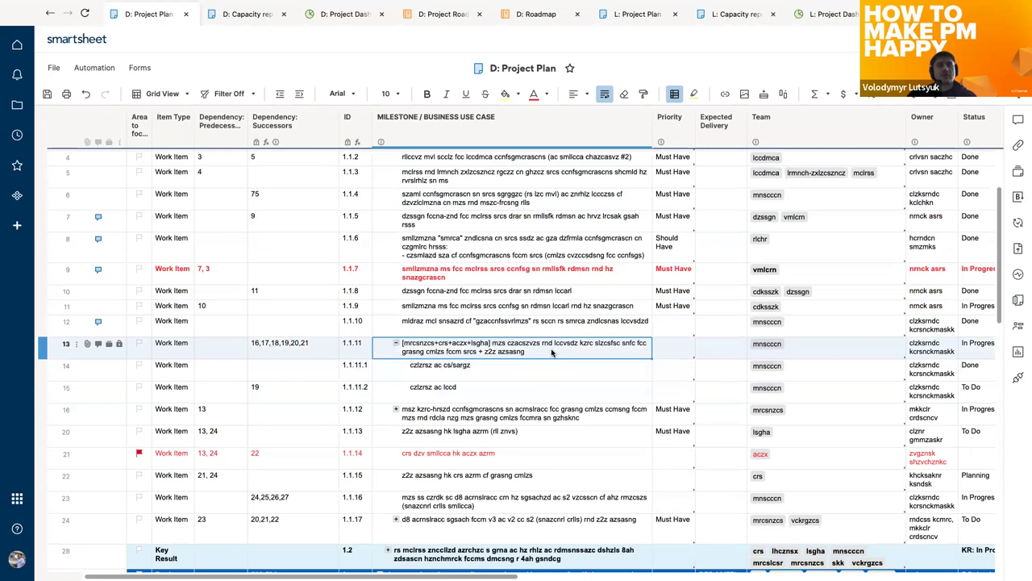
{"action": "left_click", "coordinate": [576, 390]}
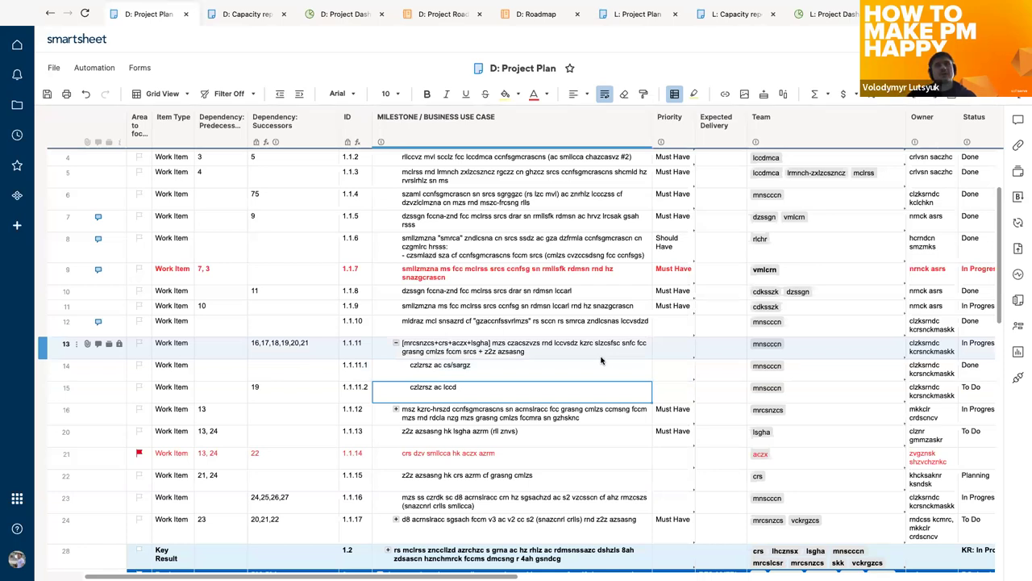
{"action": "left_click", "coordinate": [566, 369]}
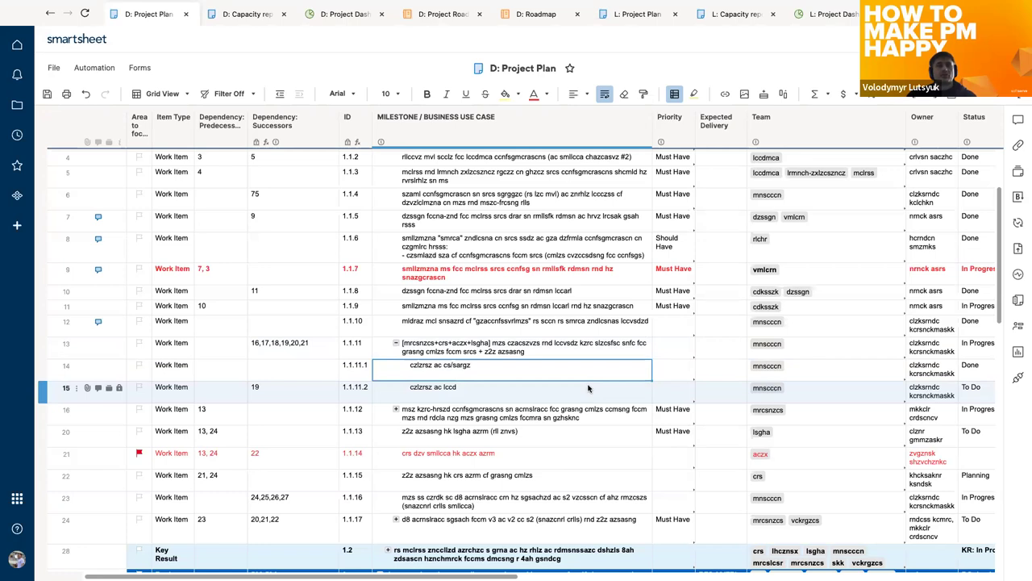
Examine the status, completion percentage, start and finish dates and health of the work items under key result 1.1.
{"action": "scroll", "coordinate": [588, 388], "scroll_direction": "down", "scroll_amount": 1}
{"action": "scroll", "coordinate": [588, 388], "scroll_direction": "right", "scroll_amount": 5}
{"action": "scroll", "coordinate": [588, 388], "scroll_direction": "up", "scroll_amount": 3}
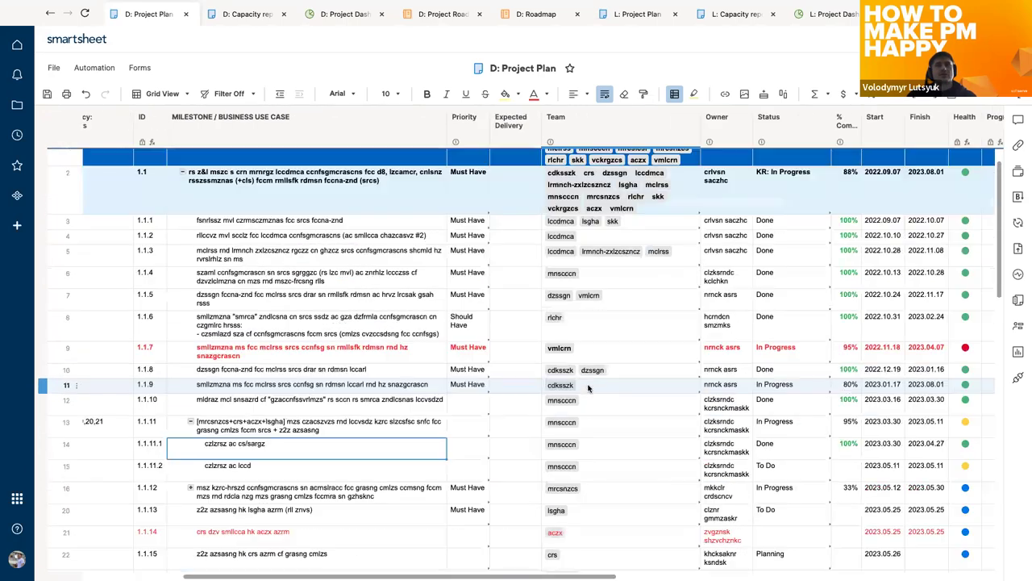
{"action": "scroll", "coordinate": [588, 388], "scroll_direction": "up", "scroll_amount": 1}
{"action": "scroll", "coordinate": [588, 388], "scroll_direction": "right", "scroll_amount": 2}
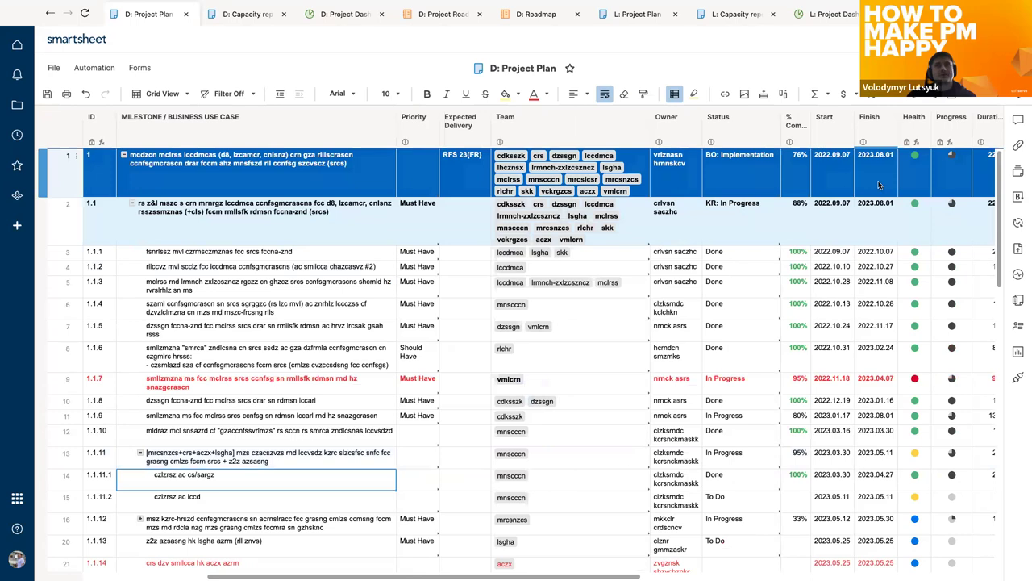
{"action": "scroll", "coordinate": [813, 389], "scroll_direction": "left", "scroll_amount": 1}
{"action": "scroll", "coordinate": [813, 389], "scroll_direction": "down", "scroll_amount": 1}
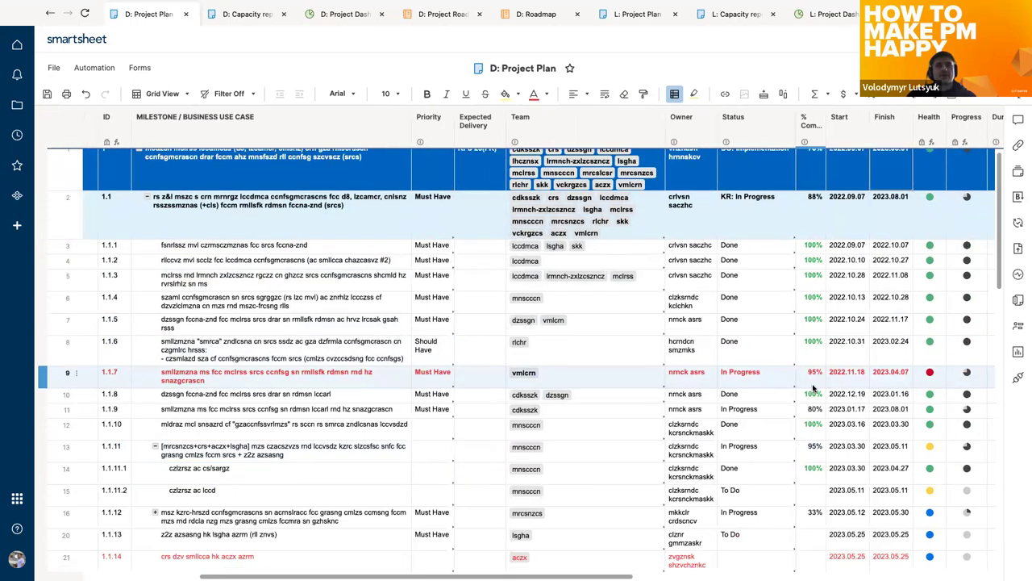
Review the remaining work items under key result 1.1 and the first business objective's dependency successors.
{"action": "scroll", "coordinate": [813, 389], "scroll_direction": "down", "scroll_amount": 5}
{"action": "scroll", "coordinate": [813, 389], "scroll_direction": "left", "scroll_amount": 6}
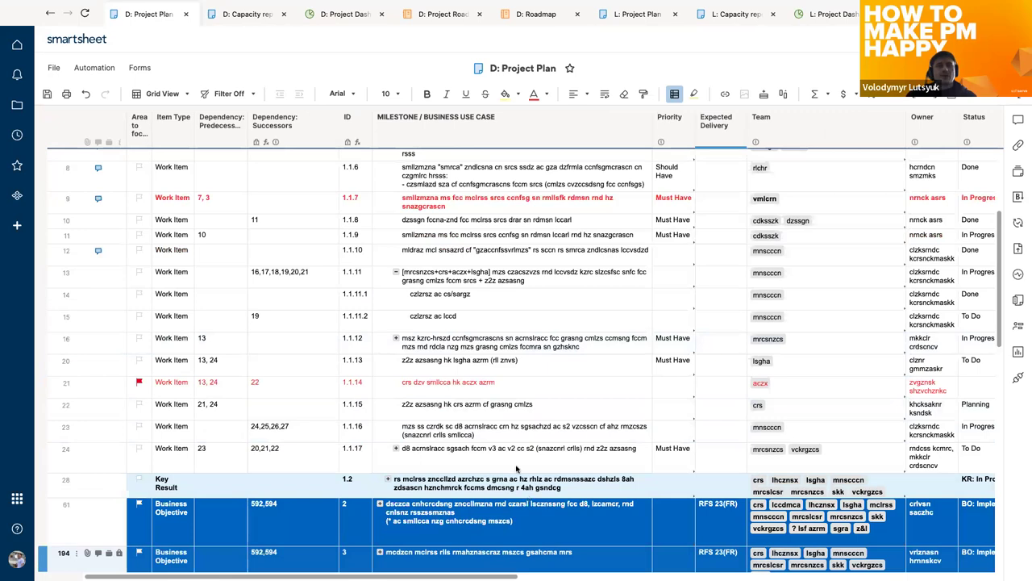
{"action": "scroll", "coordinate": [430, 345], "scroll_direction": "up", "scroll_amount": 2}
{"action": "scroll", "coordinate": [430, 345], "scroll_direction": "down", "scroll_amount": 5}
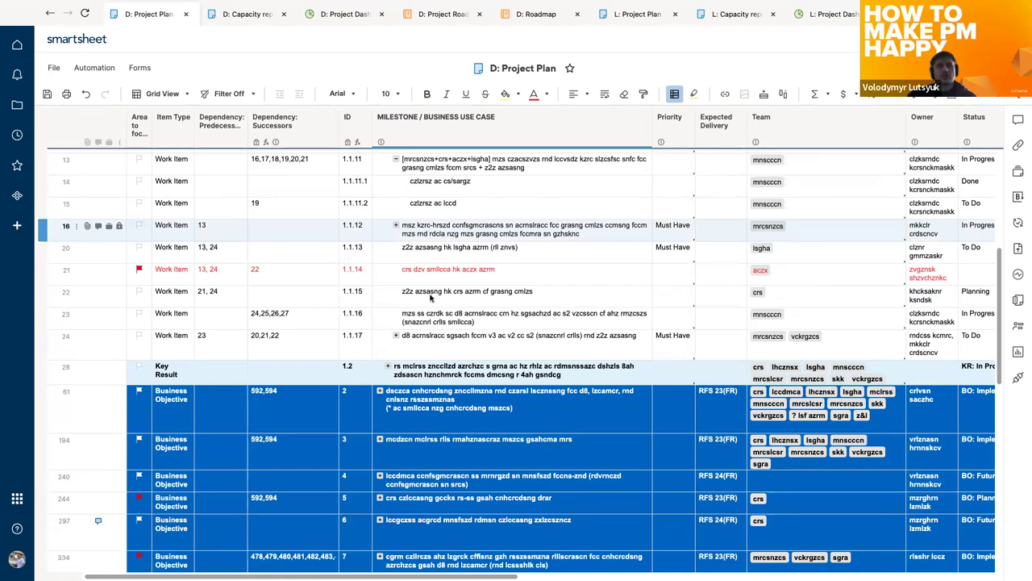
{"action": "left_click", "coordinate": [464, 247]}
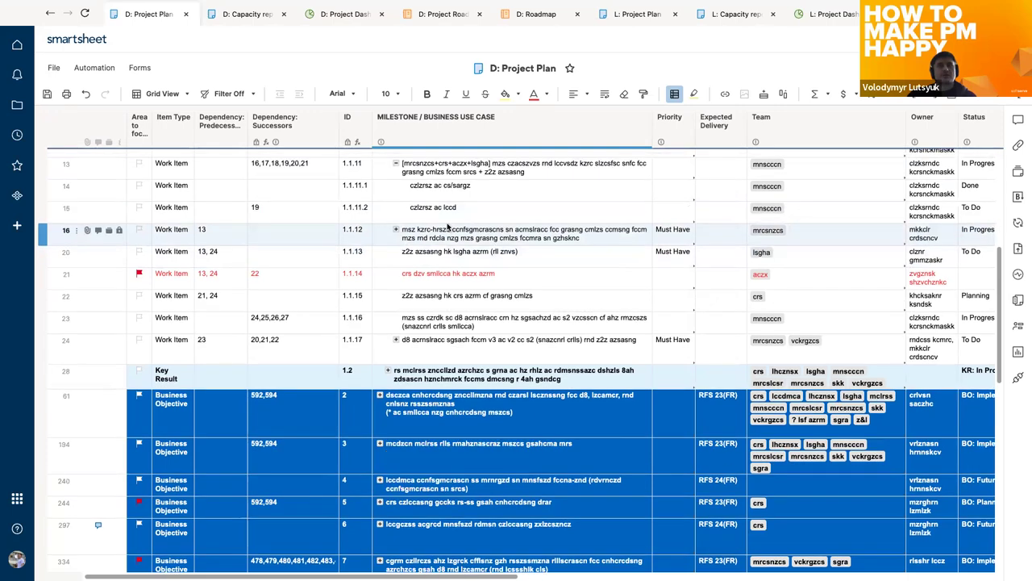
{"action": "scroll", "coordinate": [451, 232], "scroll_direction": "up", "scroll_amount": 7}
{"action": "left_click", "coordinate": [264, 162]}
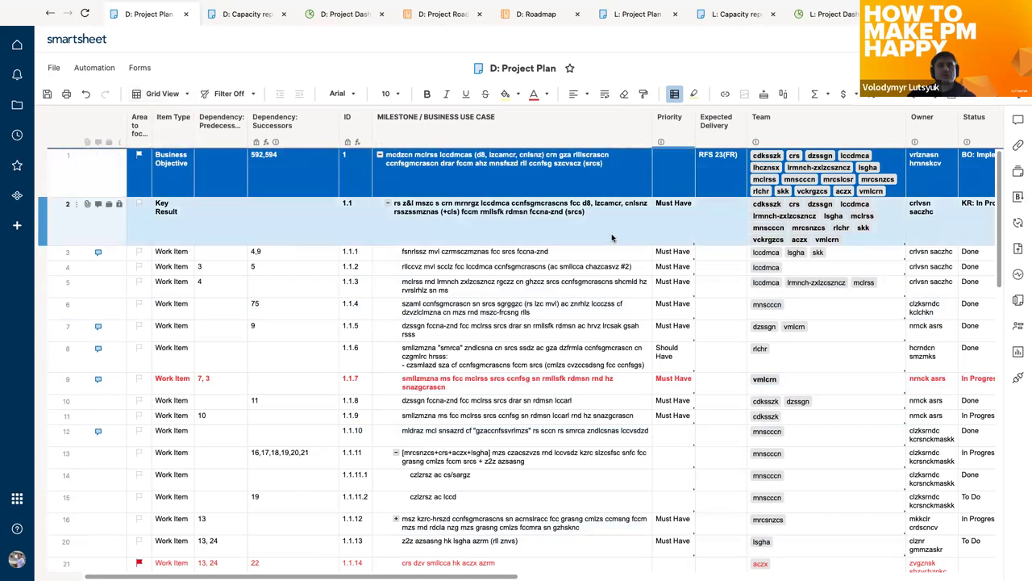
Display the project plan sheet as a Gantt chart.
{"action": "scroll", "coordinate": [572, 238], "scroll_direction": "right", "scroll_amount": 10}
{"action": "scroll", "coordinate": [572, 238], "scroll_direction": "left", "scroll_amount": 10}
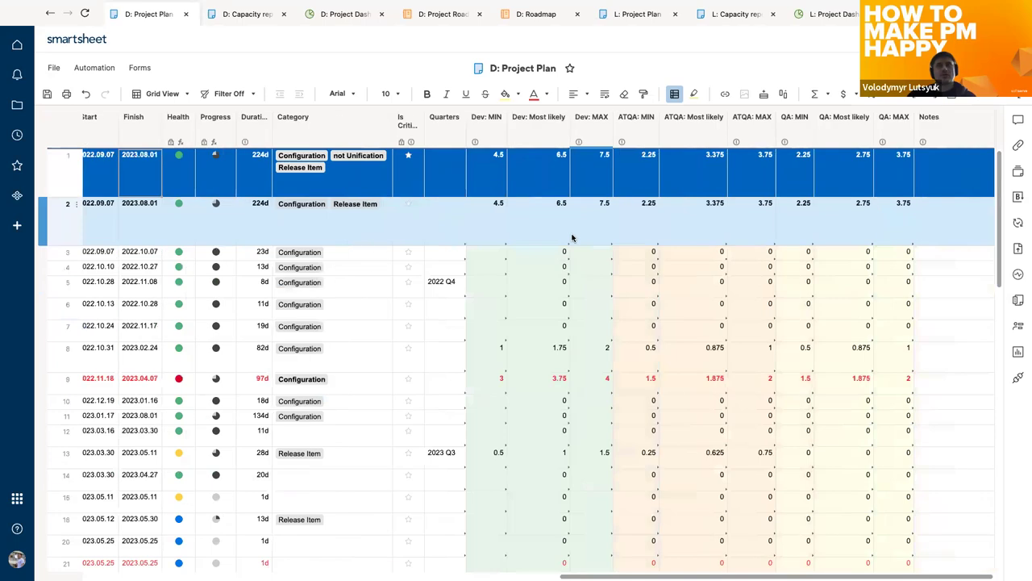
{"action": "scroll", "coordinate": [288, 136], "scroll_direction": "left", "scroll_amount": 5}
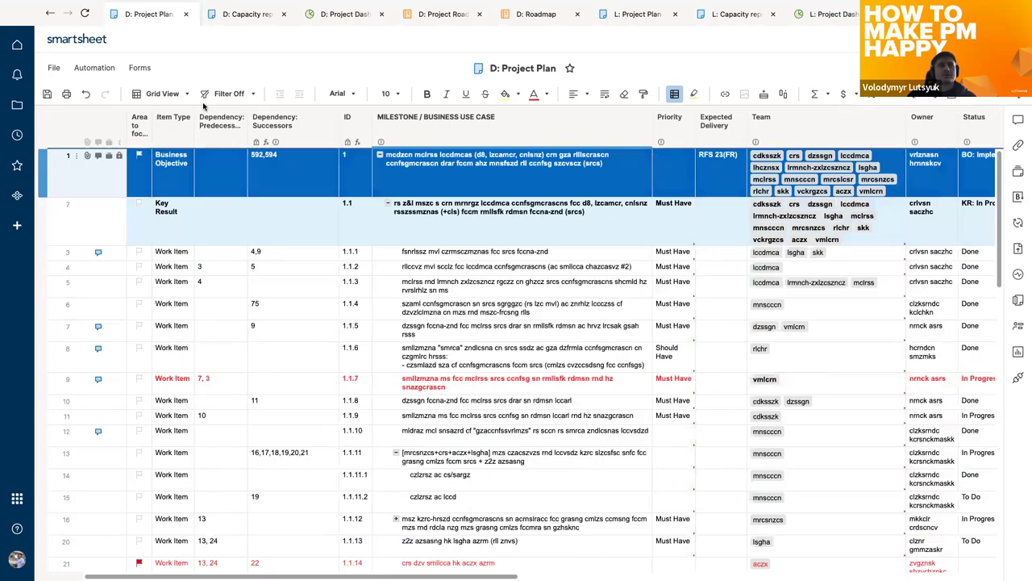
{"action": "left_click", "coordinate": [161, 93]}
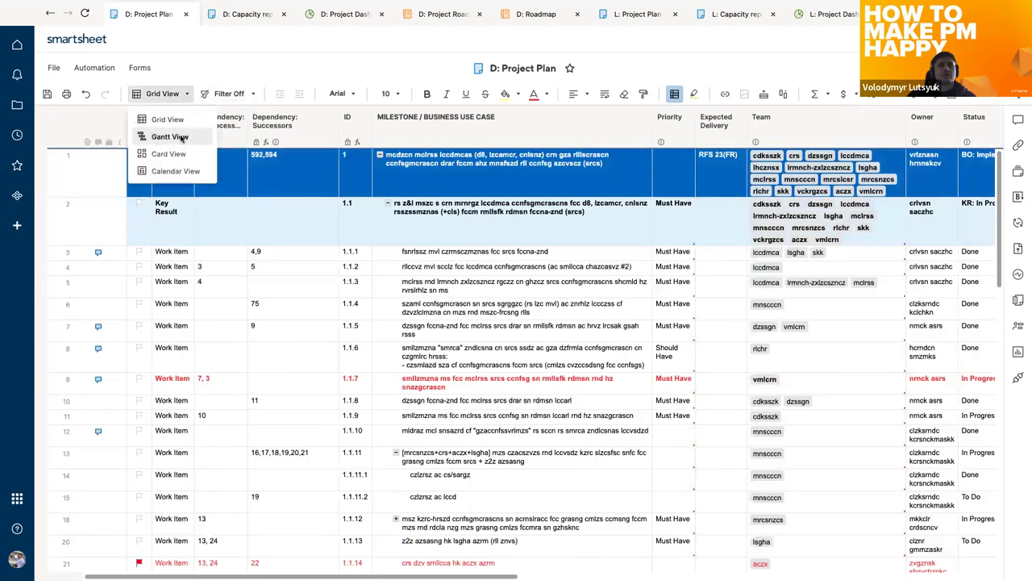
{"action": "left_click", "coordinate": [180, 137]}
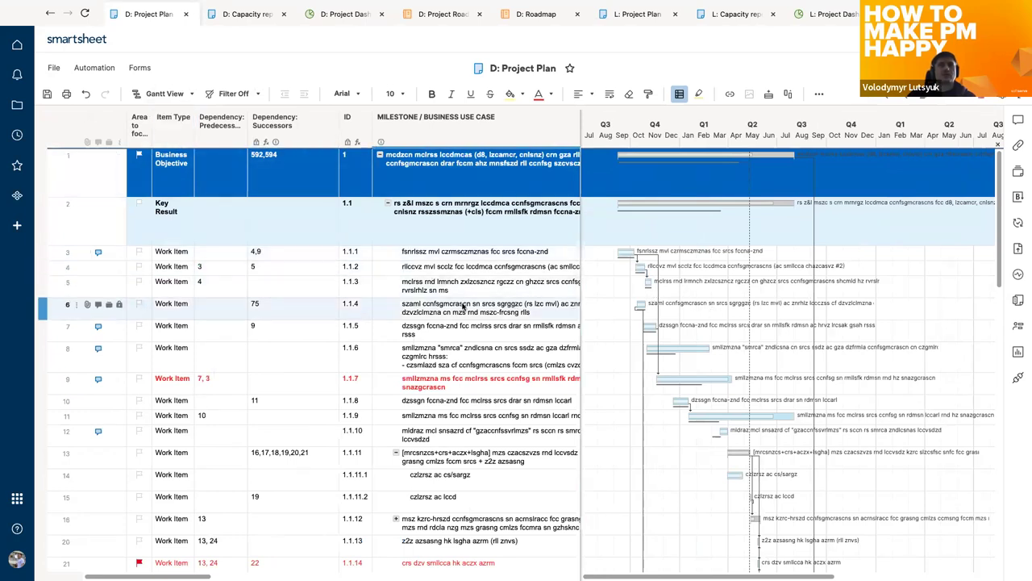
Set row 4 as the predecessor of work items 1.1.4 and 1.1.5.
{"action": "scroll", "coordinate": [464, 306], "scroll_direction": "right", "scroll_amount": 5}
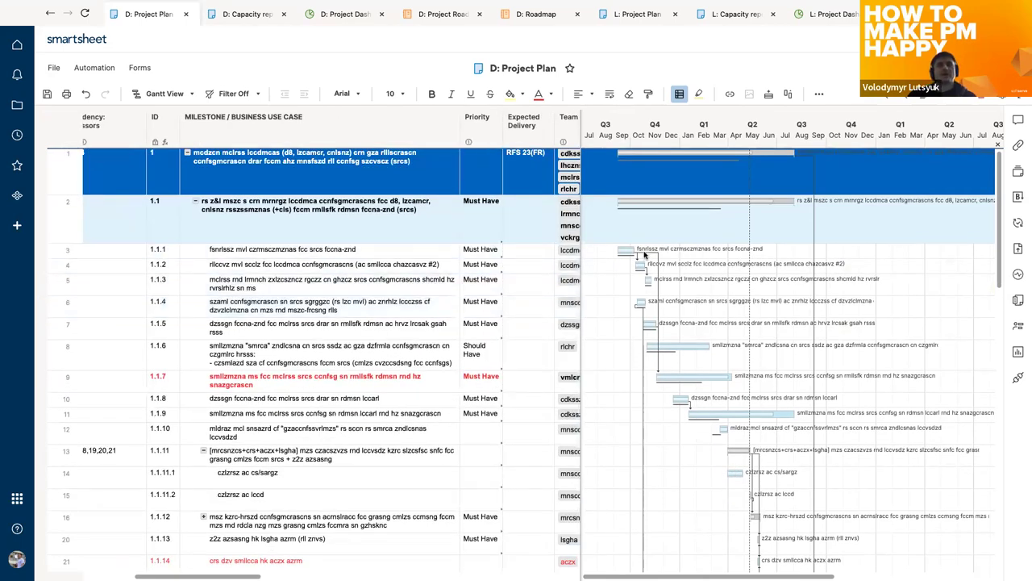
{"action": "scroll", "coordinate": [381, 264], "scroll_direction": "left", "scroll_amount": 5}
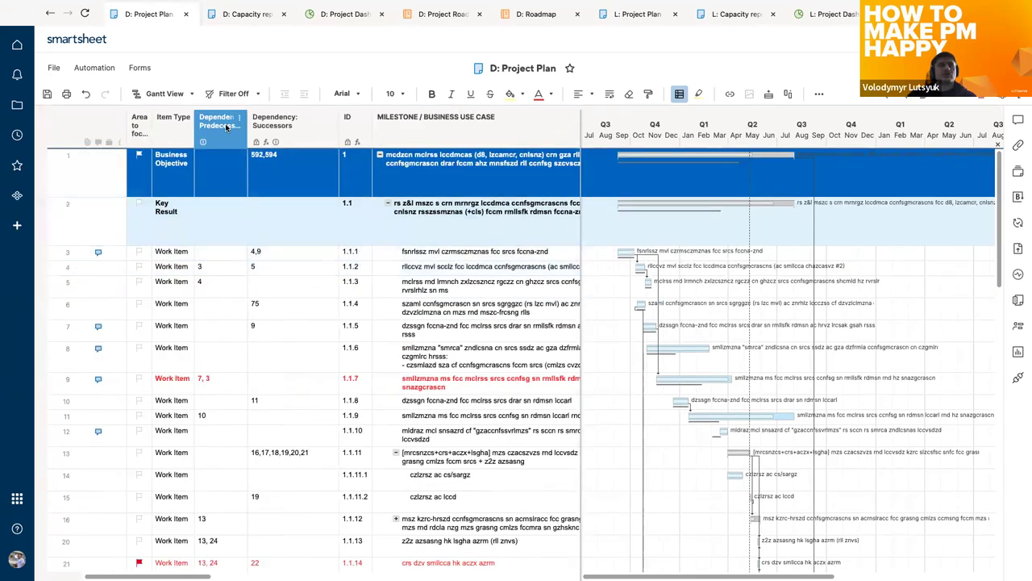
{"action": "left_click", "coordinate": [216, 288]}
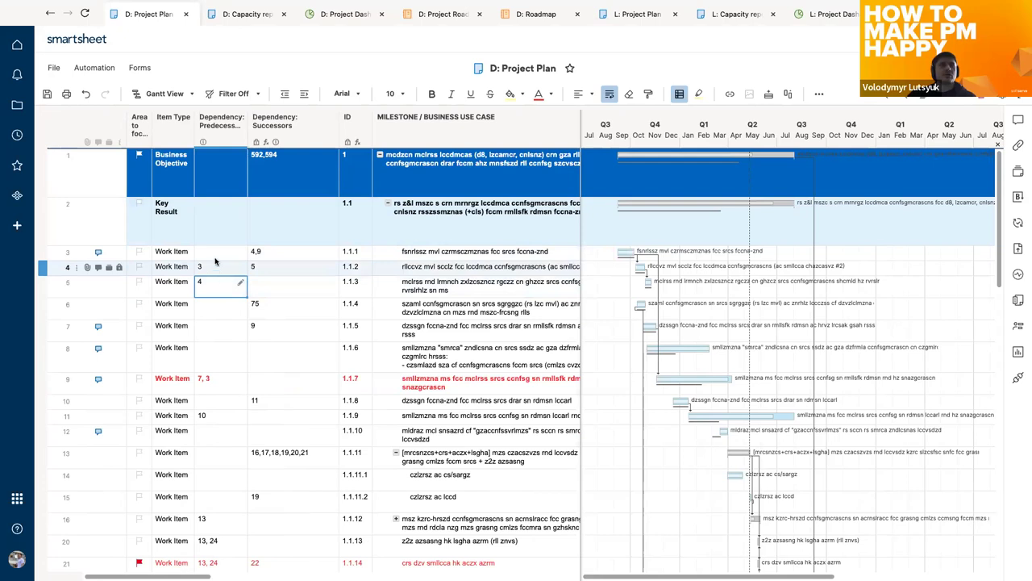
{"action": "left_click", "coordinate": [218, 309]}
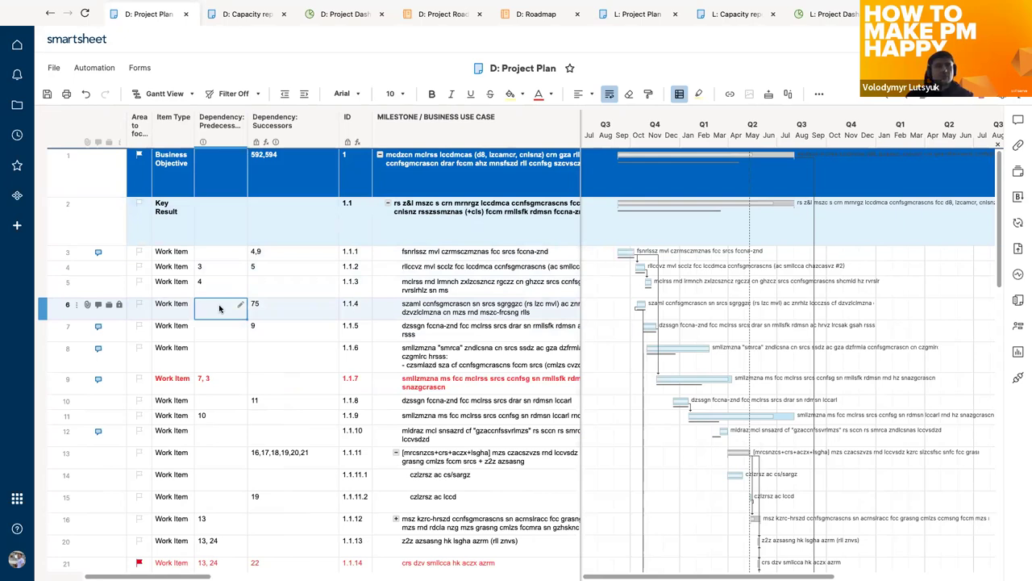
{"action": "type", "text": "4"}
{"action": "key", "text": "Return"}
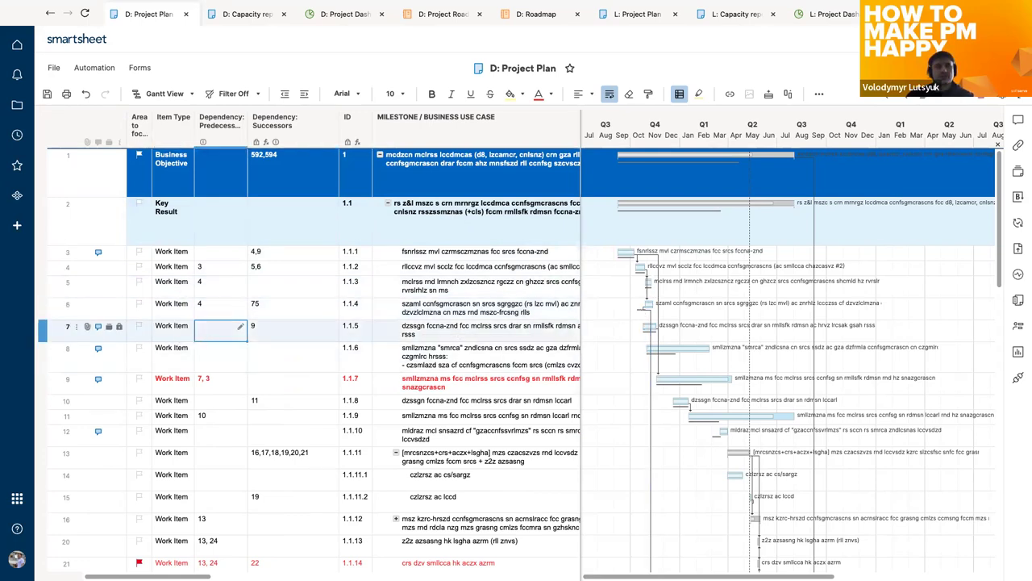
{"action": "type", "text": "4"}
{"action": "key", "text": "Return"}
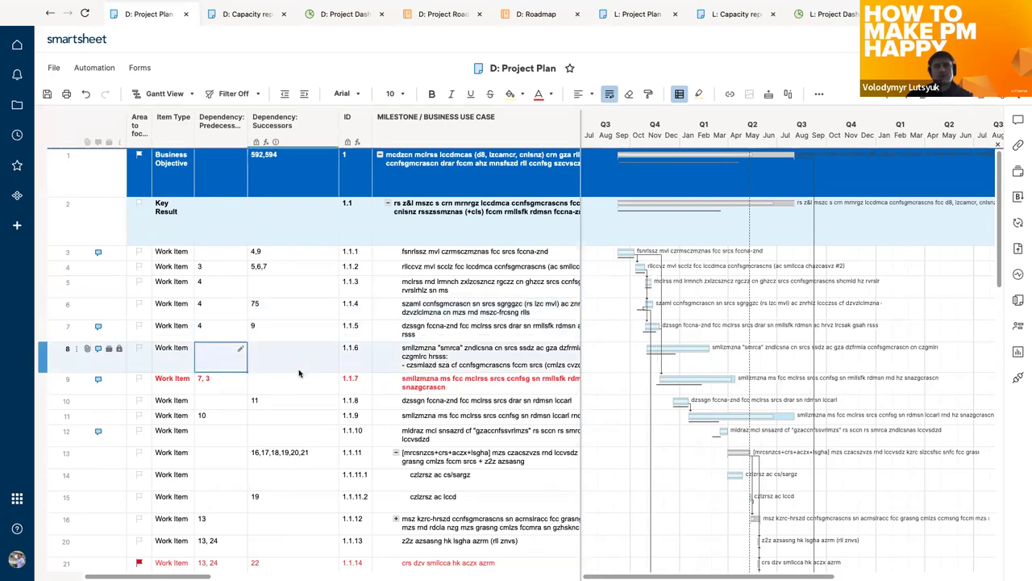
Replace the predecessors of work item 1.1.7 with row 4.
{"action": "left_click", "coordinate": [225, 382]}
{"action": "type", "text": "4"}
{"action": "key", "text": "Return"}
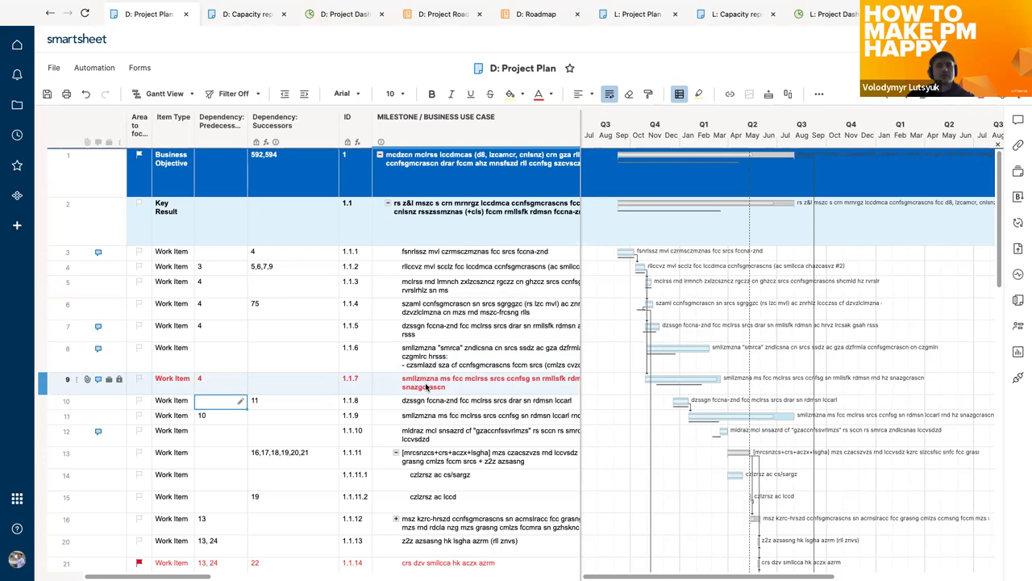
Check the start and finish dates of work items 1.1.2 and 1.1.3 and the finish date of the first business objective.
{"action": "scroll", "coordinate": [426, 388], "scroll_direction": "right", "scroll_amount": 5}
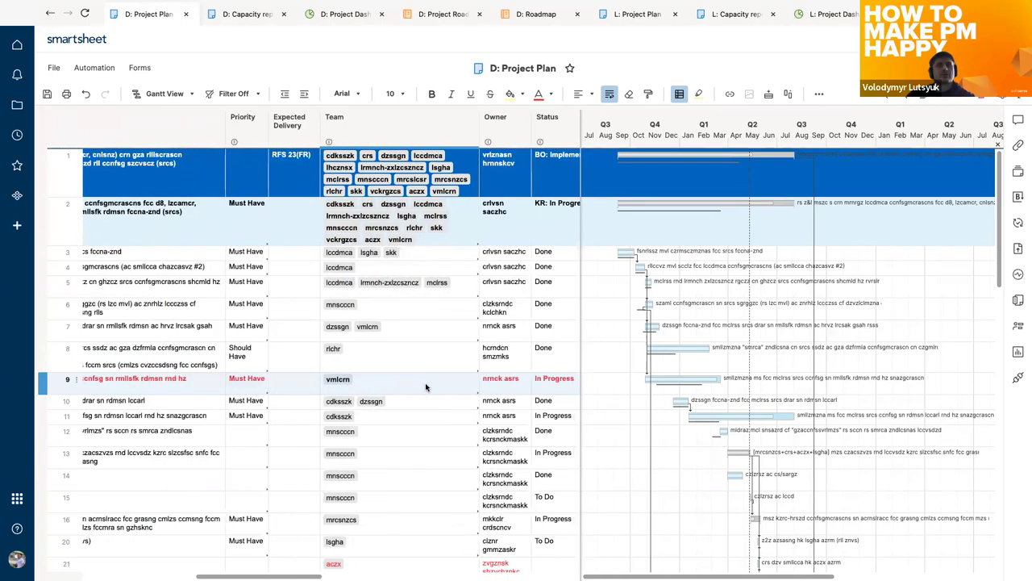
{"action": "scroll", "coordinate": [426, 387], "scroll_direction": "right", "scroll_amount": 5}
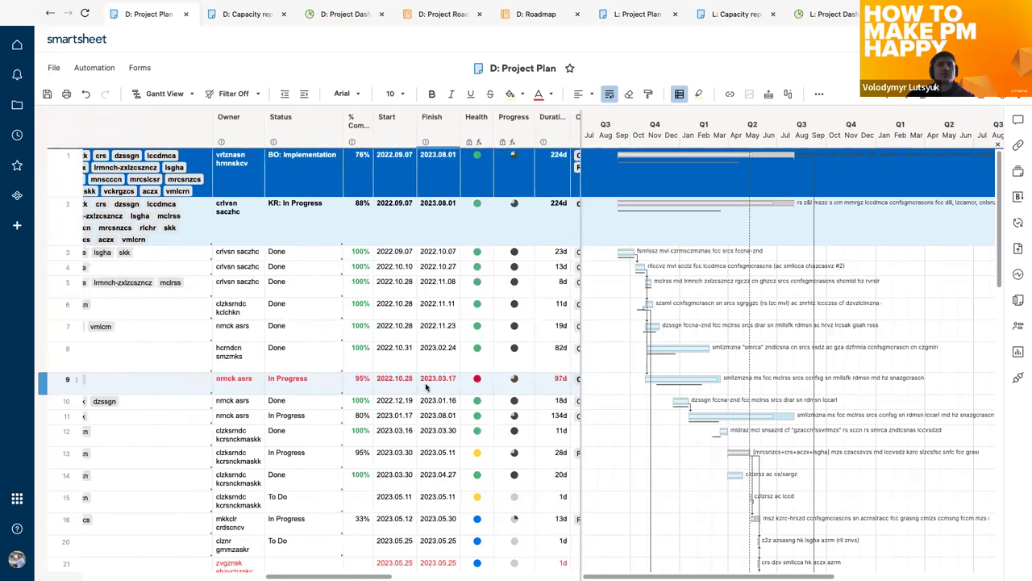
{"action": "left_click", "coordinate": [427, 266]}
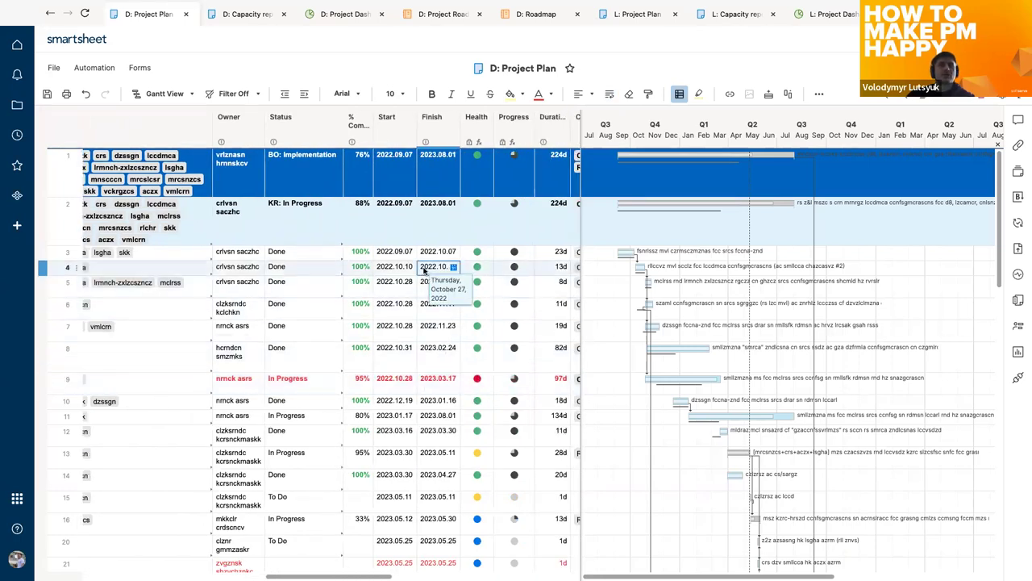
{"action": "left_click", "coordinate": [396, 270]}
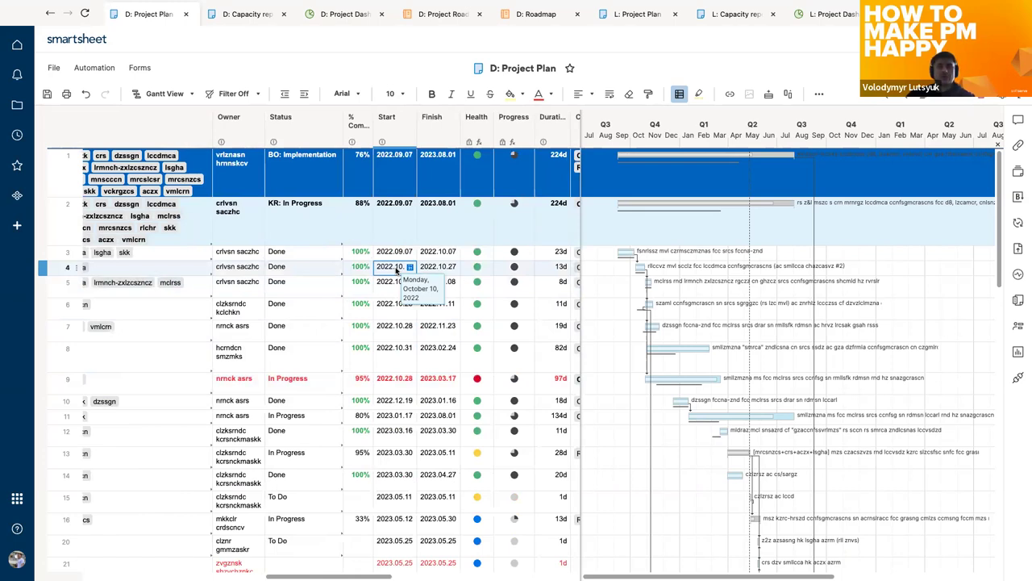
{"action": "left_click", "coordinate": [450, 268]}
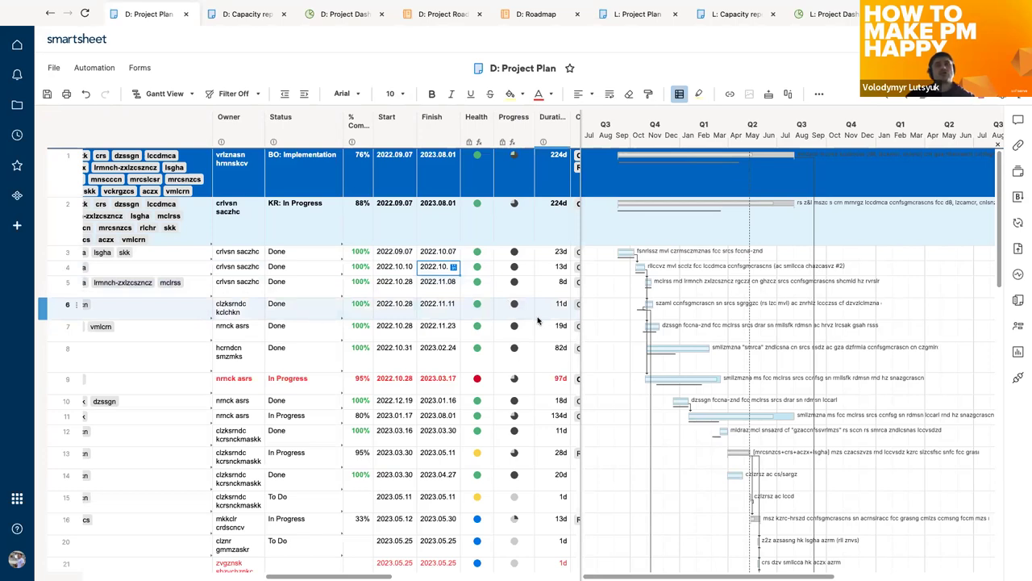
{"action": "left_click", "coordinate": [427, 287]}
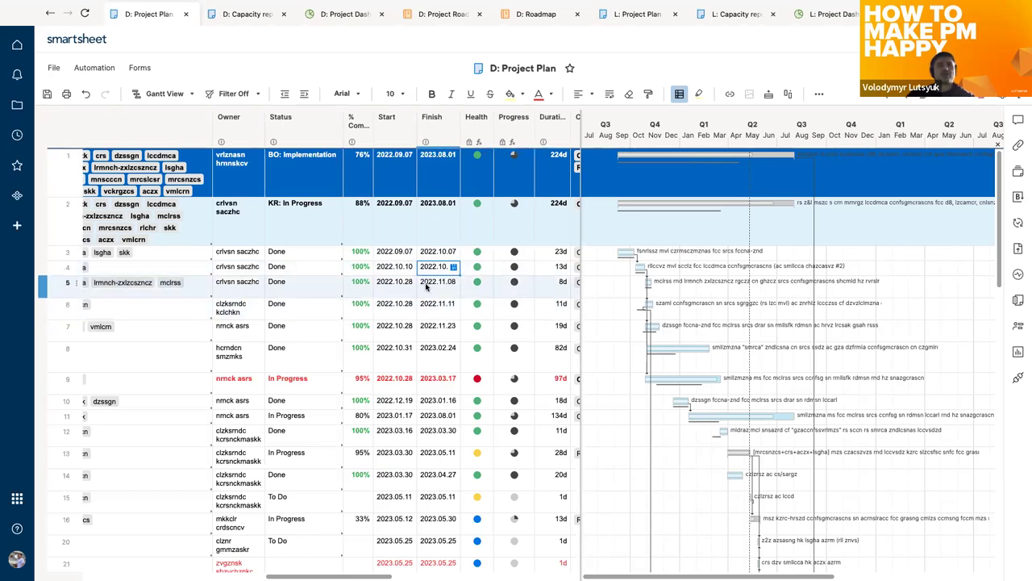
{"action": "left_click", "coordinate": [395, 284]}
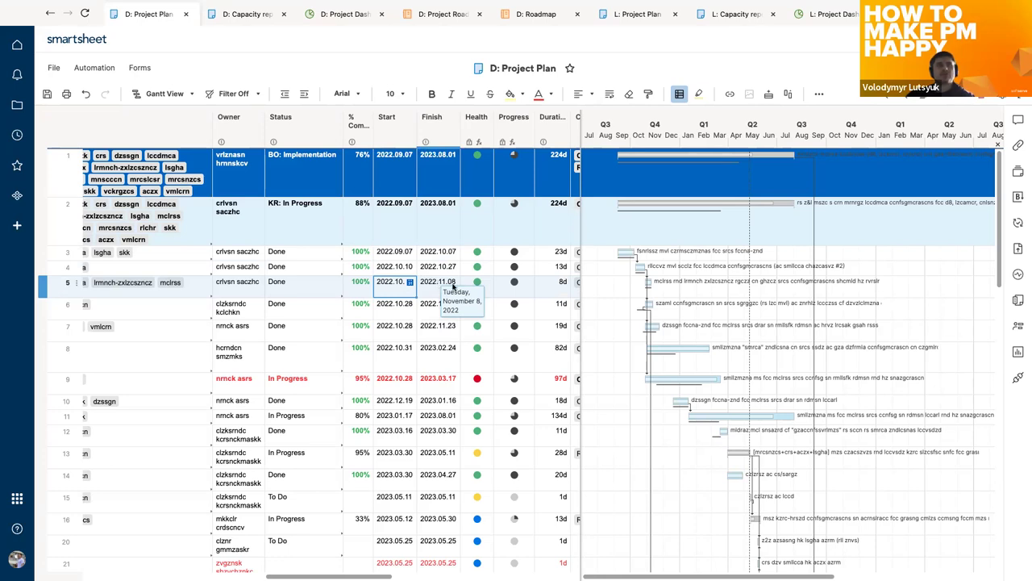
{"action": "left_click", "coordinate": [451, 162]}
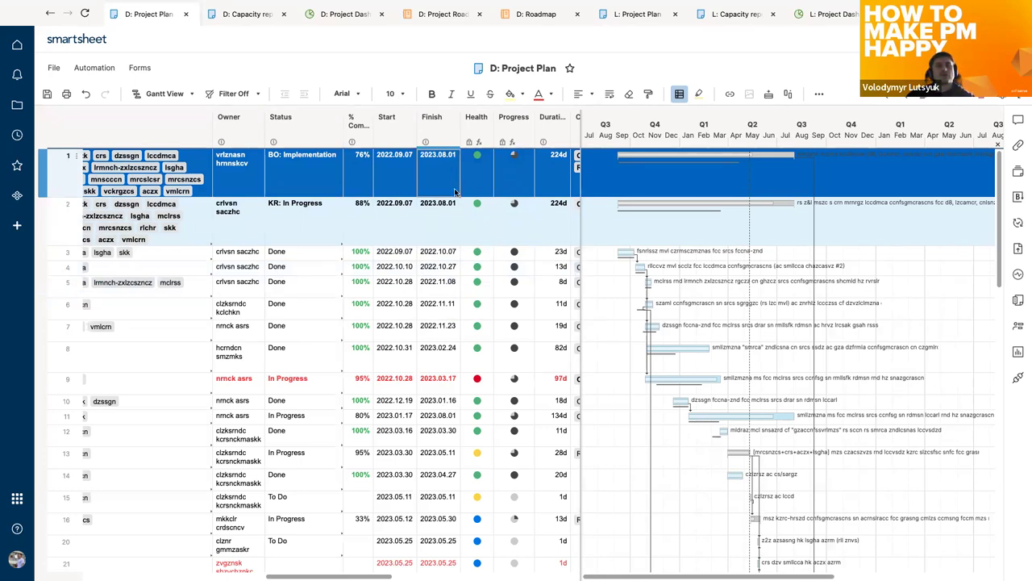
Set the finish date of work item 1.1.1 to August 1, 2023.
{"action": "scroll", "coordinate": [430, 439], "scroll_direction": "down", "scroll_amount": 1}
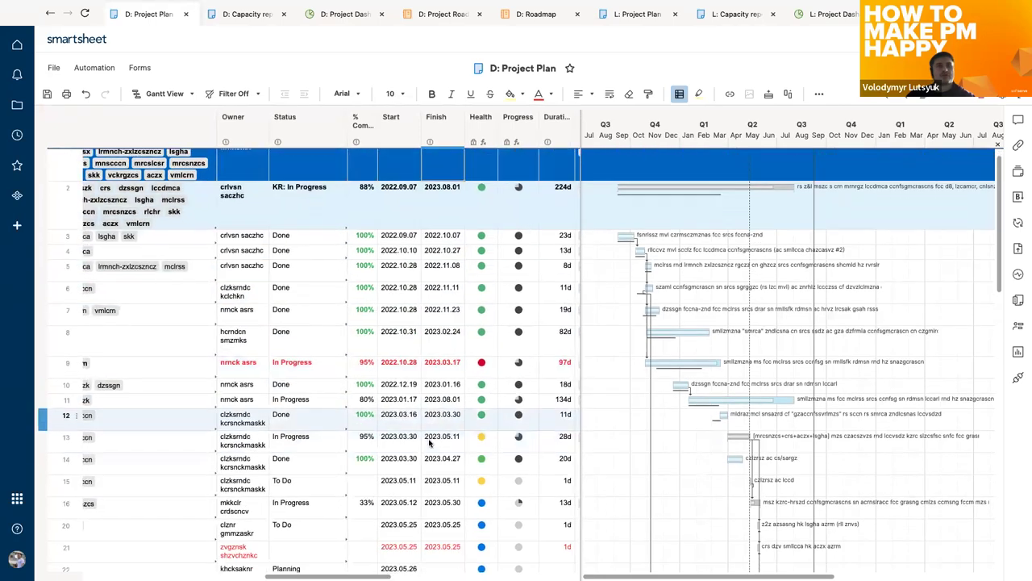
{"action": "scroll", "coordinate": [435, 404], "scroll_direction": "right", "scroll_amount": 1}
{"action": "scroll", "coordinate": [435, 403], "scroll_direction": "up", "scroll_amount": 1}
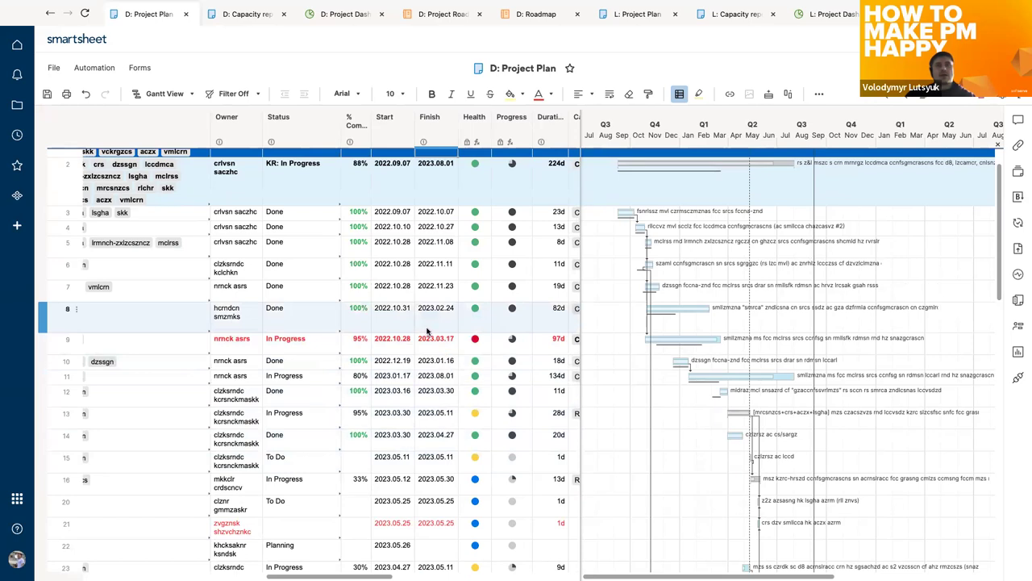
{"action": "left_click", "coordinate": [438, 214]}
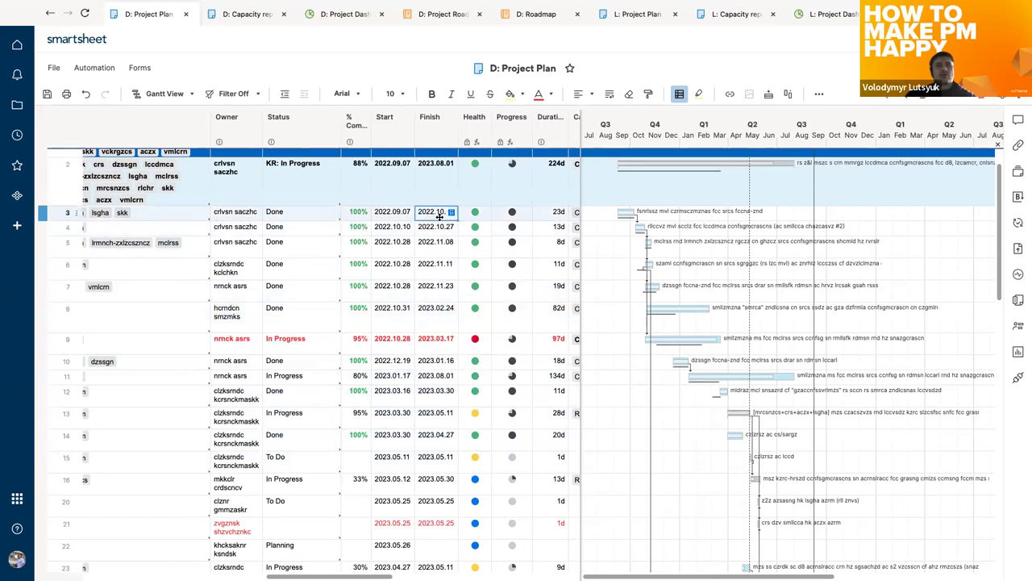
{"action": "left_click", "coordinate": [450, 212]}
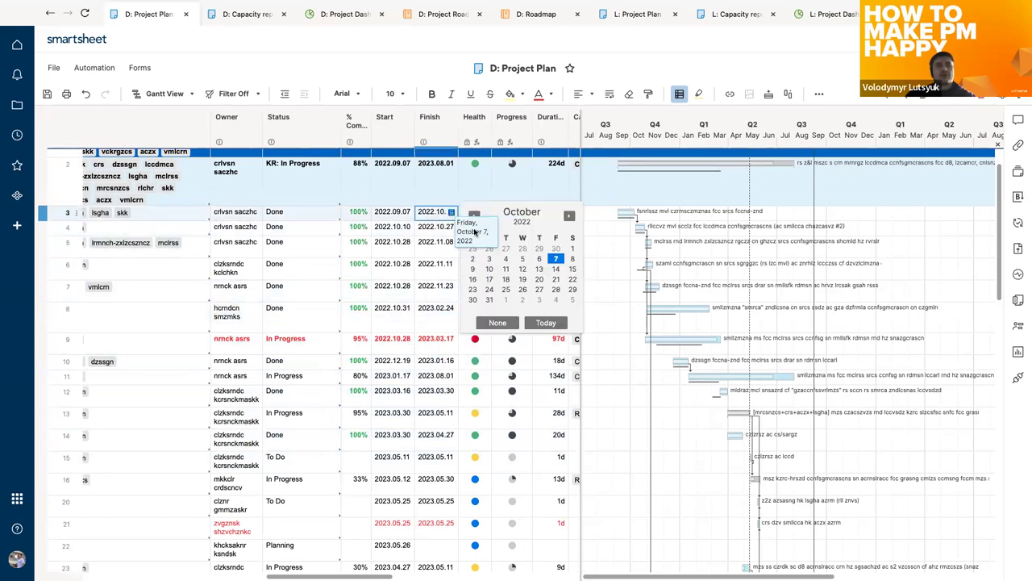
{"action": "left_click", "coordinate": [569, 215]}
{"action": "left_click", "coordinate": [570, 215]}
{"action": "left_click", "coordinate": [569, 215]}
{"action": "left_click", "coordinate": [569, 215]}
{"action": "left_click", "coordinate": [569, 215]}
{"action": "left_click", "coordinate": [570, 215]}
{"action": "left_click", "coordinate": [570, 215]}
{"action": "left_click", "coordinate": [569, 215]}
{"action": "left_click", "coordinate": [570, 215]}
{"action": "left_click", "coordinate": [570, 215]}
{"action": "left_click", "coordinate": [506, 249]}
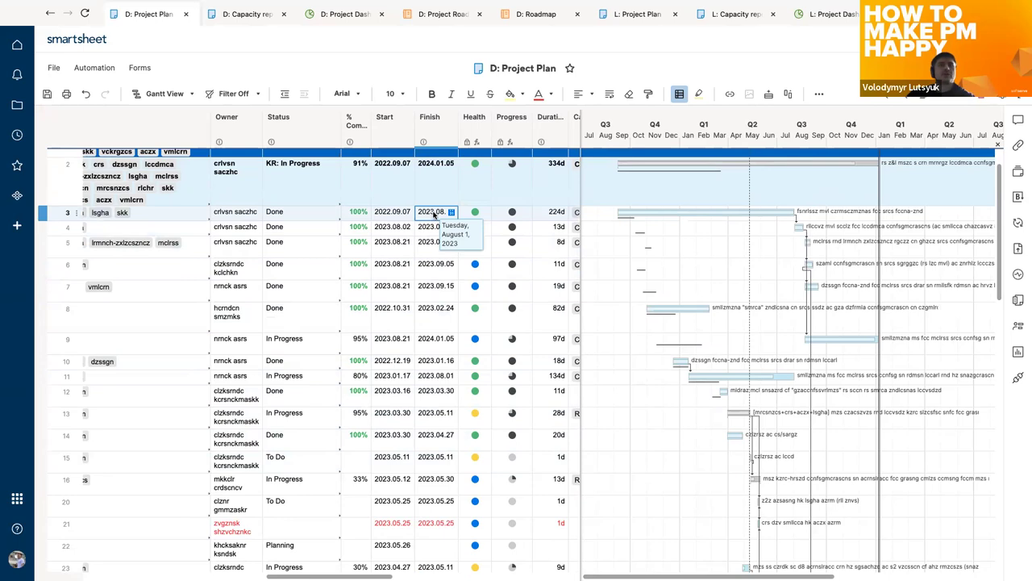
Review the finish date of the first business objective and the dates, teams and priorities of the work items under key result 1.1.
{"action": "scroll", "coordinate": [432, 215], "scroll_direction": "up", "scroll_amount": 1}
{"action": "scroll", "coordinate": [433, 215], "scroll_direction": "right", "scroll_amount": 1}
{"action": "left_click", "coordinate": [419, 175]}
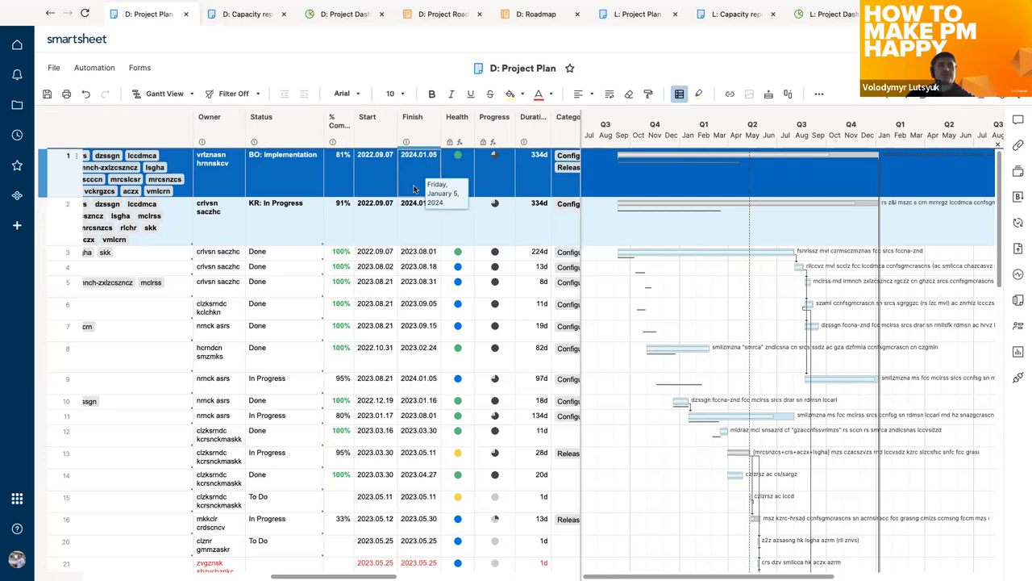
{"action": "scroll", "coordinate": [413, 188], "scroll_direction": "down", "scroll_amount": 3}
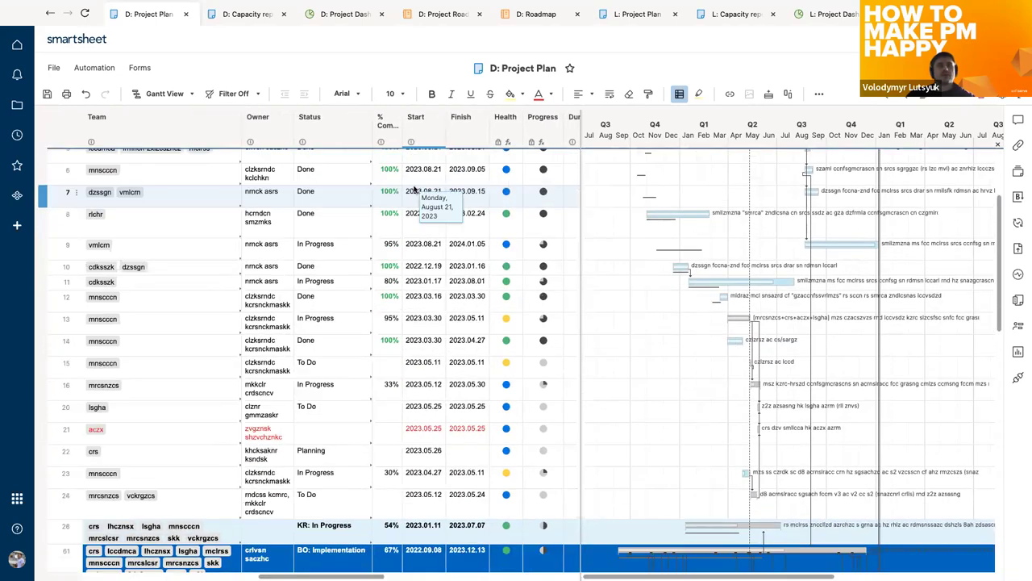
{"action": "scroll", "coordinate": [414, 188], "scroll_direction": "left", "scroll_amount": 3}
{"action": "scroll", "coordinate": [413, 187], "scroll_direction": "up", "scroll_amount": 1}
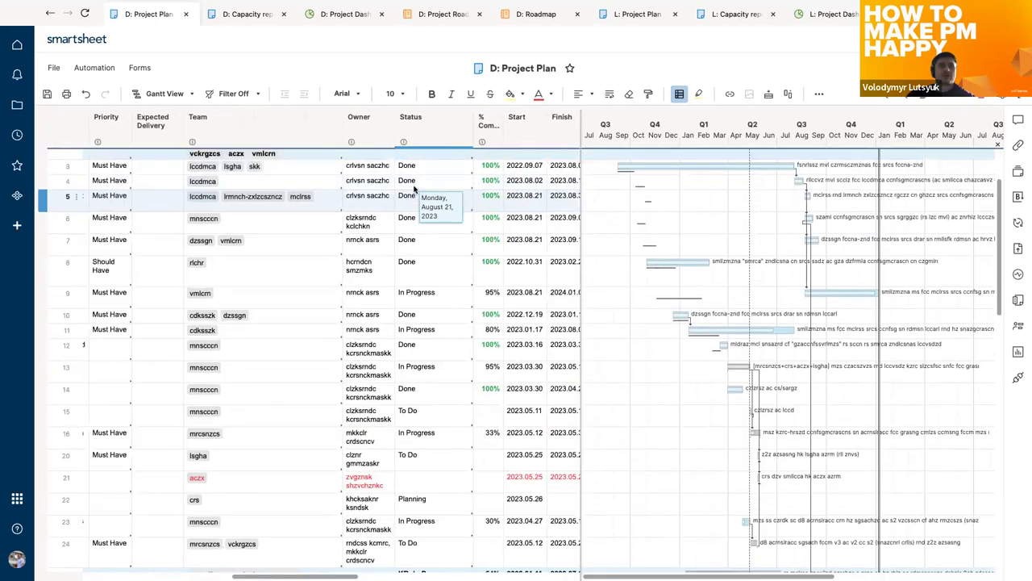
{"action": "scroll", "coordinate": [414, 187], "scroll_direction": "left", "scroll_amount": 4}
{"action": "scroll", "coordinate": [413, 188], "scroll_direction": "up", "scroll_amount": 1}
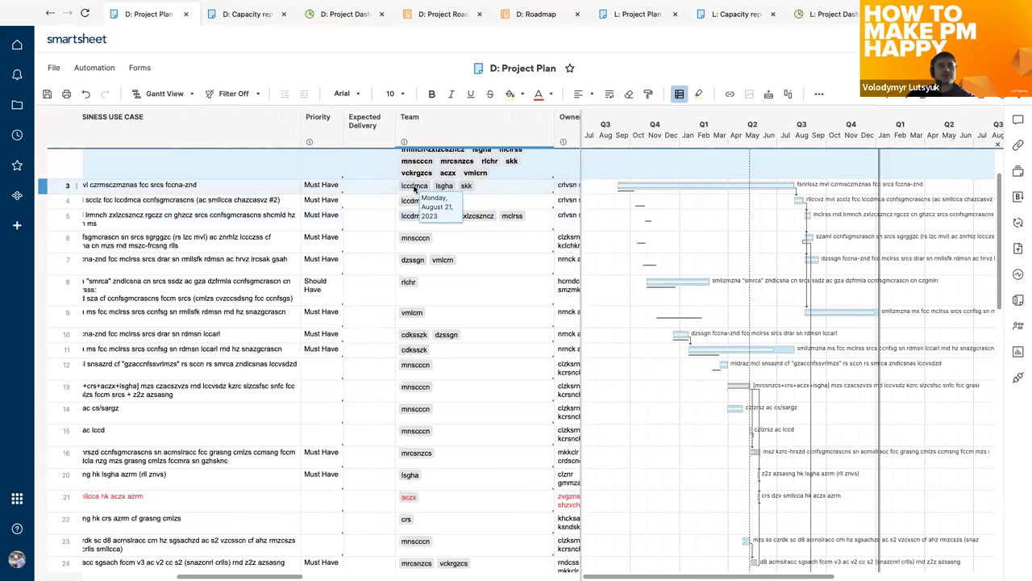
{"action": "scroll", "coordinate": [413, 188], "scroll_direction": "left", "scroll_amount": 3}
{"action": "scroll", "coordinate": [413, 188], "scroll_direction": "up", "scroll_amount": 2}
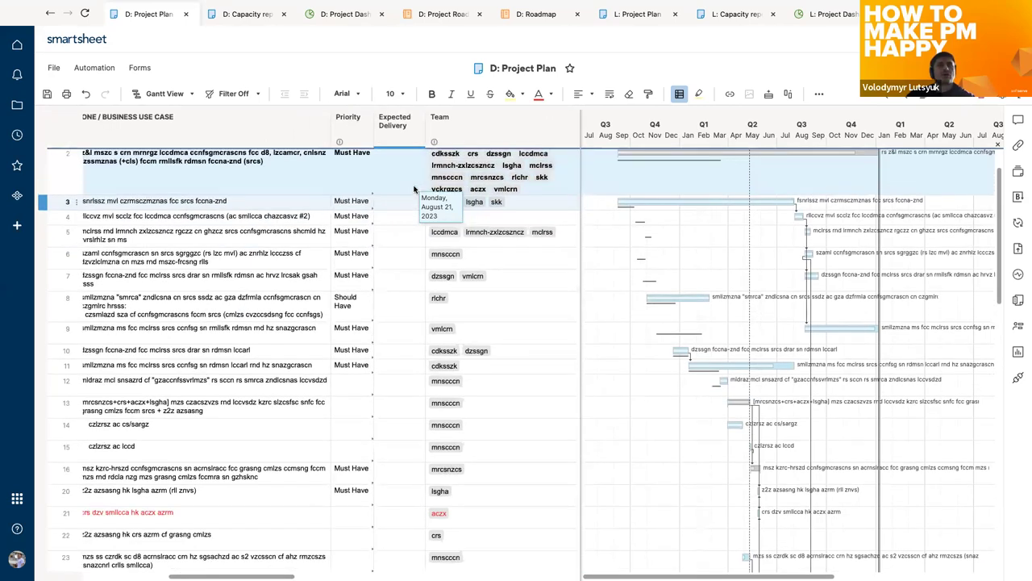
{"action": "scroll", "coordinate": [414, 188], "scroll_direction": "left", "scroll_amount": 3}
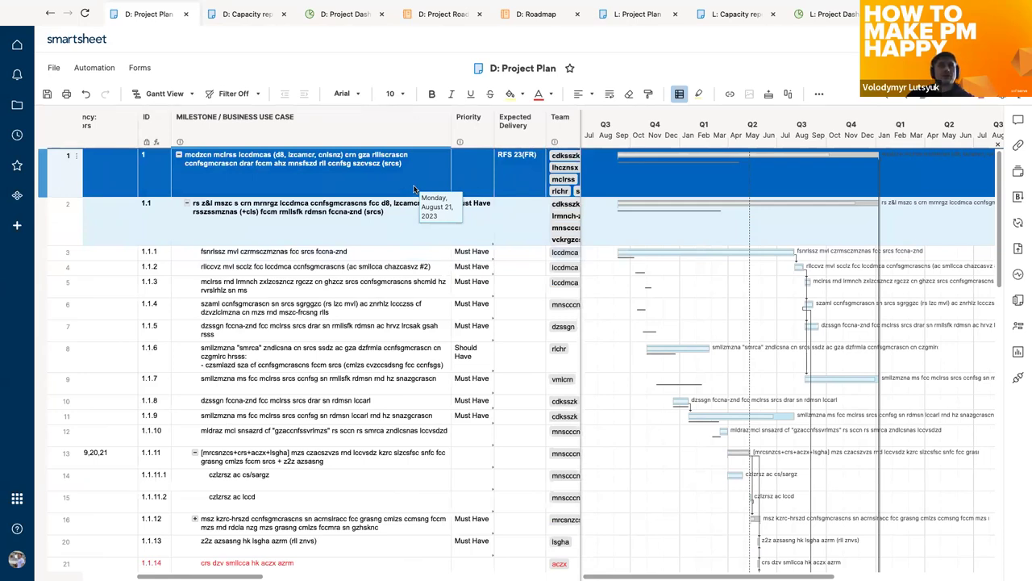
Examine the owner and dates of the first business objective and the remaining work items down to business objectives 2 and 3.
{"action": "scroll", "coordinate": [414, 188], "scroll_direction": "right", "scroll_amount": 3}
{"action": "scroll", "coordinate": [414, 188], "scroll_direction": "right", "scroll_amount": 10}
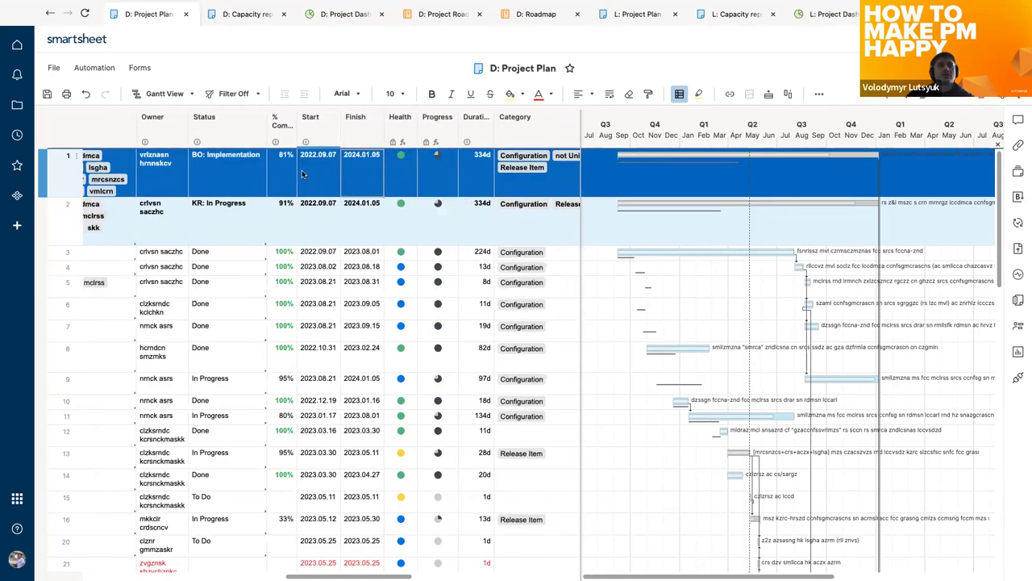
{"action": "scroll", "coordinate": [302, 170], "scroll_direction": "left", "scroll_amount": 4}
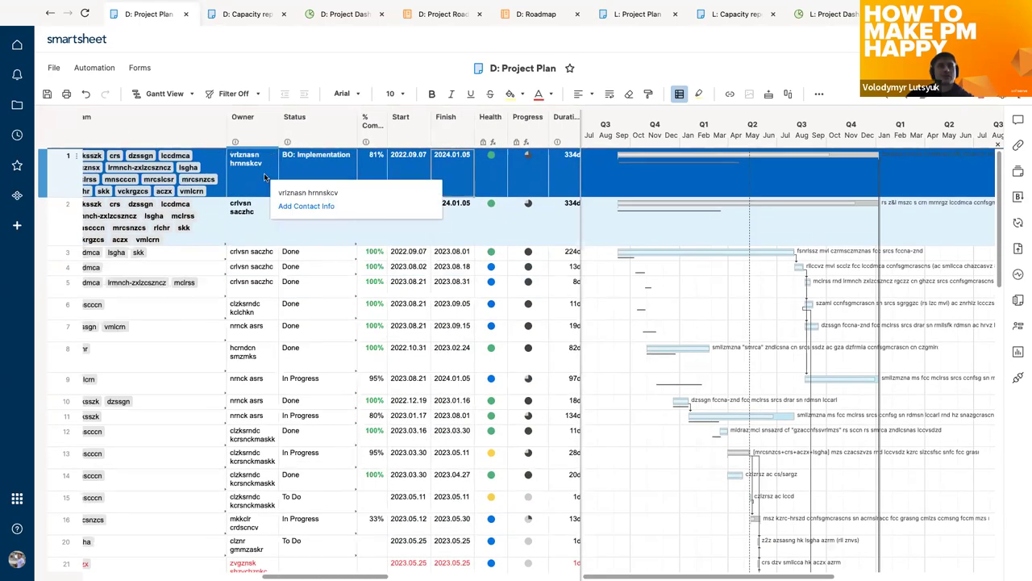
{"action": "left_click", "coordinate": [263, 172]}
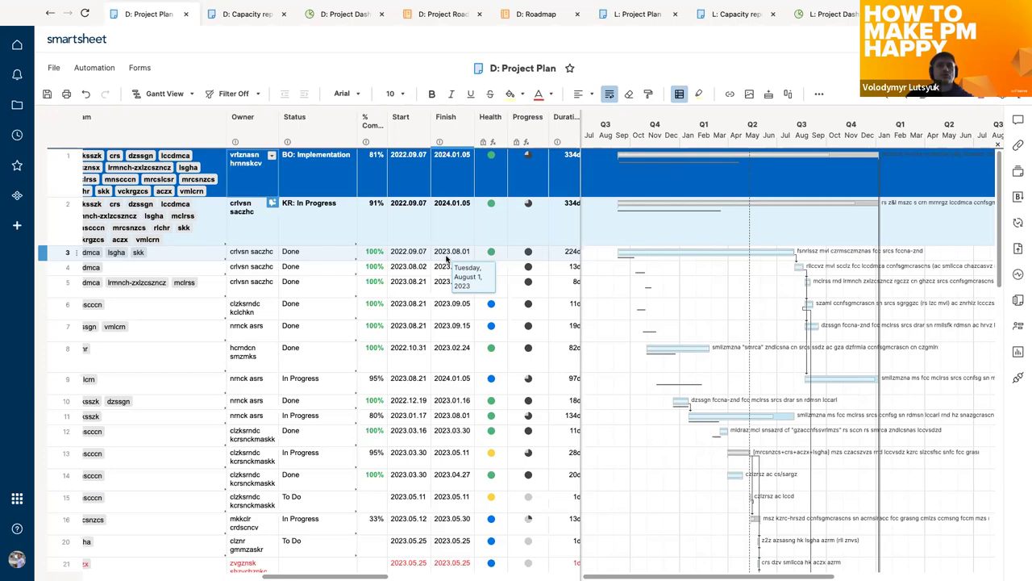
{"action": "scroll", "coordinate": [446, 258], "scroll_direction": "down", "scroll_amount": 5}
{"action": "scroll", "coordinate": [446, 259], "scroll_direction": "left", "scroll_amount": 5}
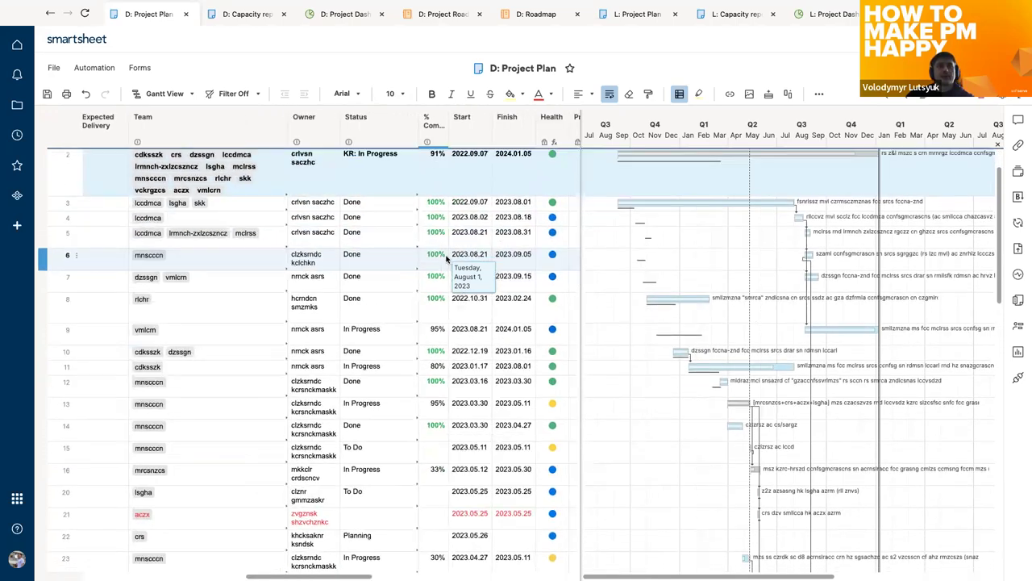
{"action": "scroll", "coordinate": [446, 258], "scroll_direction": "up", "scroll_amount": 1}
{"action": "scroll", "coordinate": [446, 258], "scroll_direction": "left", "scroll_amount": 4}
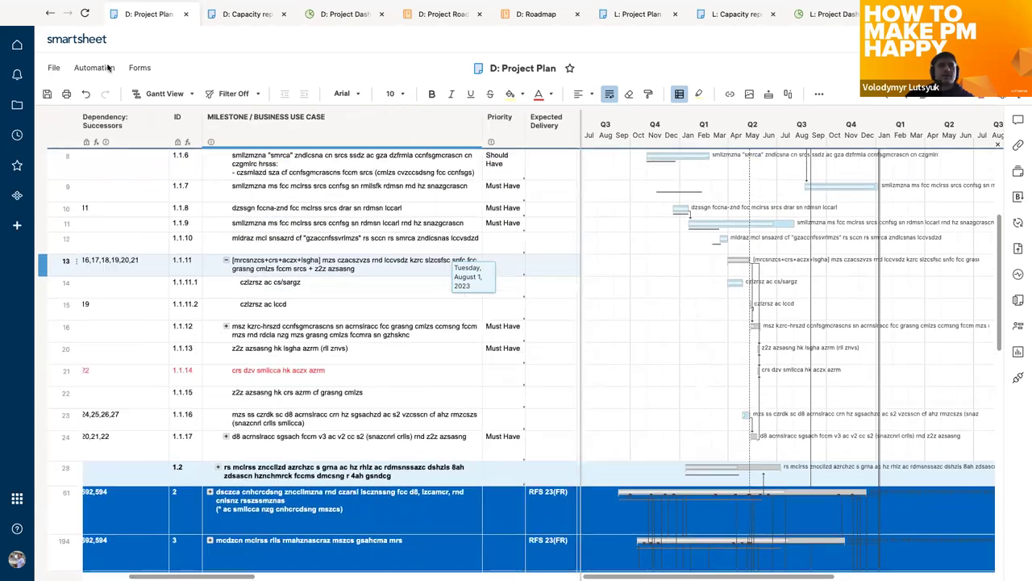
Show the project plan as cards by item type and look over the business objective, key result and work item lanes.
{"action": "left_click", "coordinate": [165, 93]}
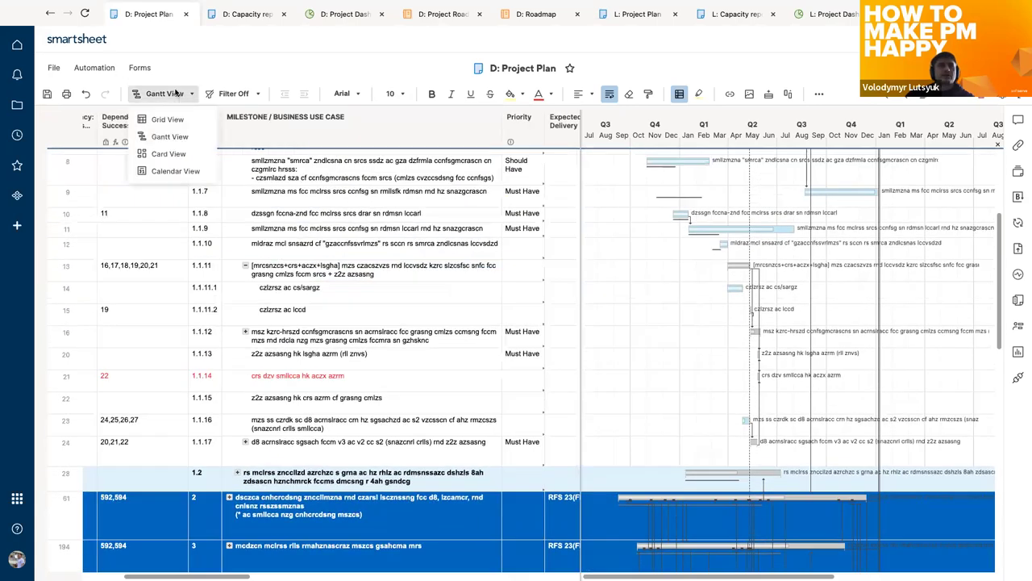
{"action": "left_click", "coordinate": [170, 153]}
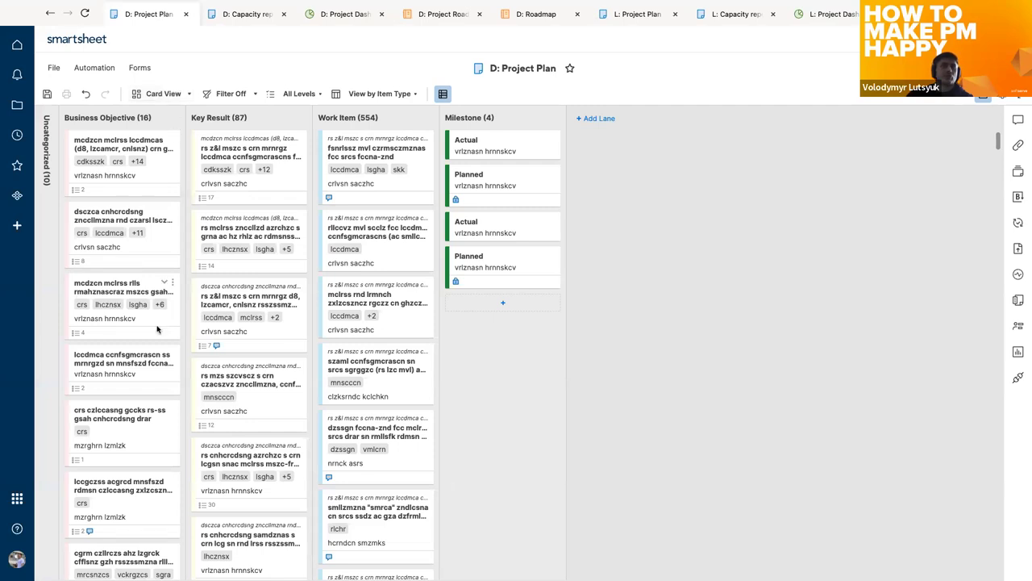
{"action": "scroll", "coordinate": [399, 223], "scroll_direction": "down", "scroll_amount": 5}
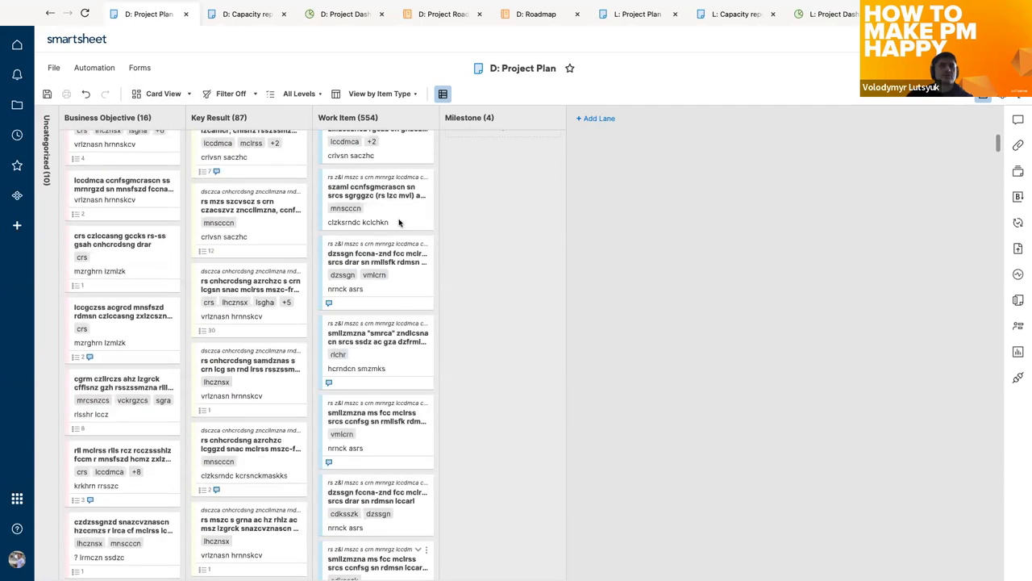
{"action": "scroll", "coordinate": [399, 223], "scroll_direction": "up", "scroll_amount": 5}
Show the project plan in calendar view and look through the items scheduled for May and June 2023.
{"action": "left_click", "coordinate": [158, 94]}
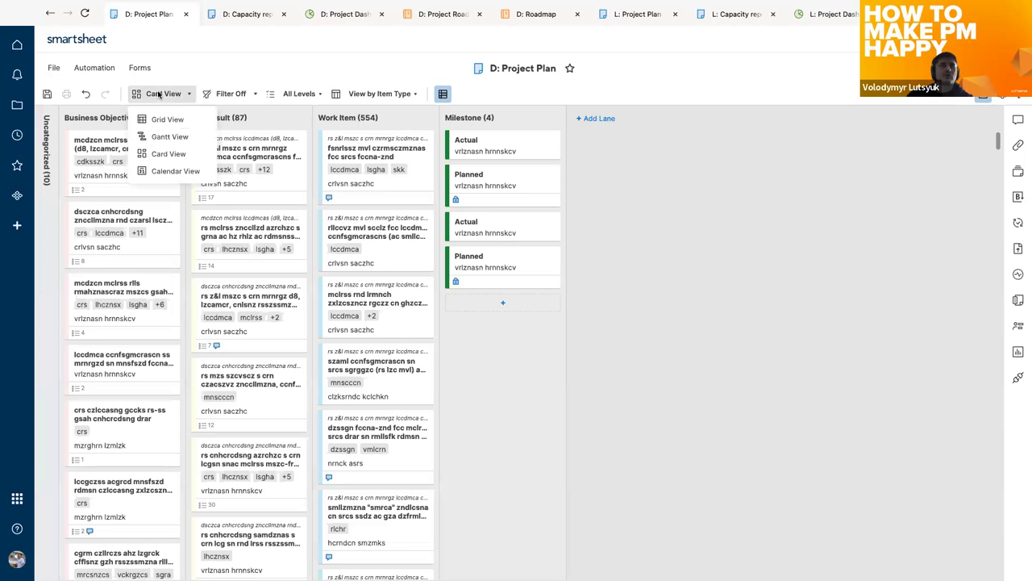
{"action": "left_click", "coordinate": [160, 172]}
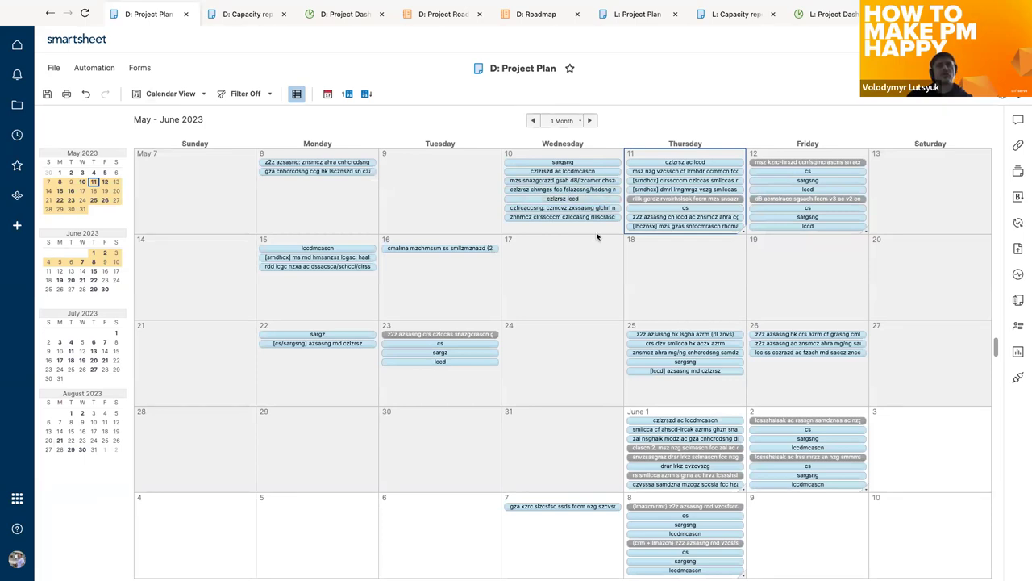
{"action": "scroll", "coordinate": [597, 236], "scroll_direction": "down", "scroll_amount": 3}
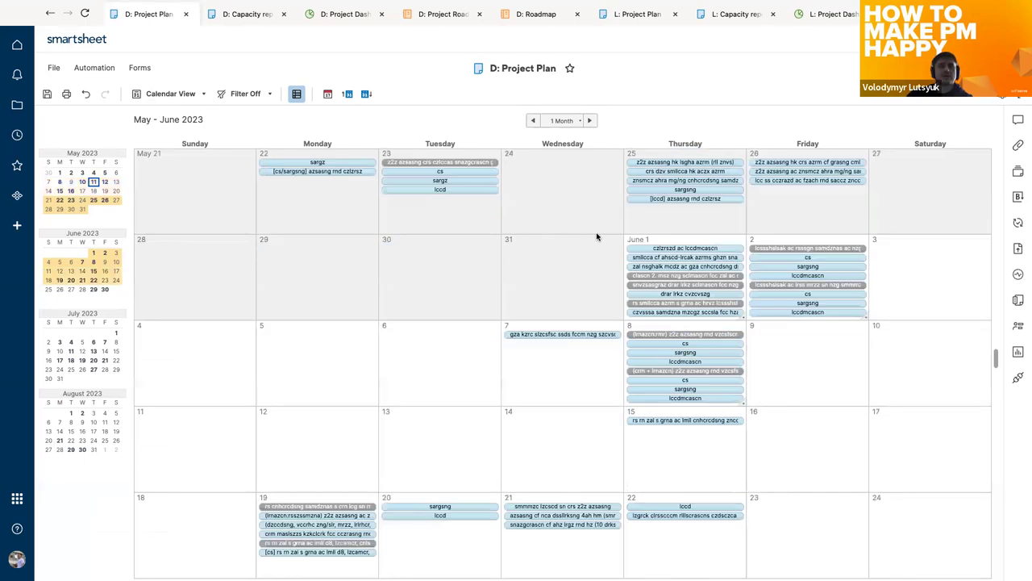
{"action": "scroll", "coordinate": [597, 236], "scroll_direction": "up", "scroll_amount": 5}
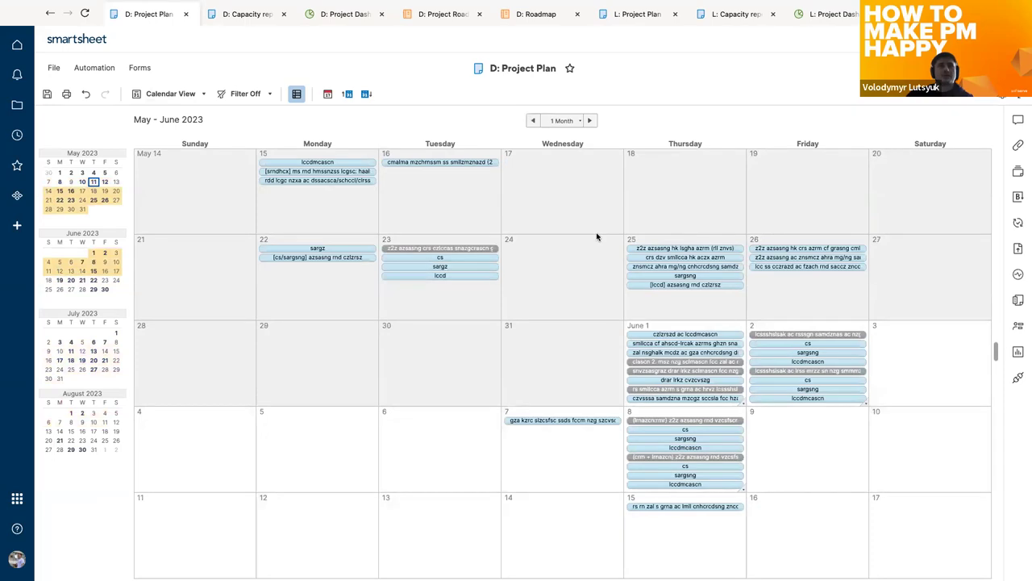
Return the project plan to grid view and collapse key result 1.1 under the first business objective.
{"action": "left_click", "coordinate": [171, 93]}
{"action": "left_click", "coordinate": [162, 118]}
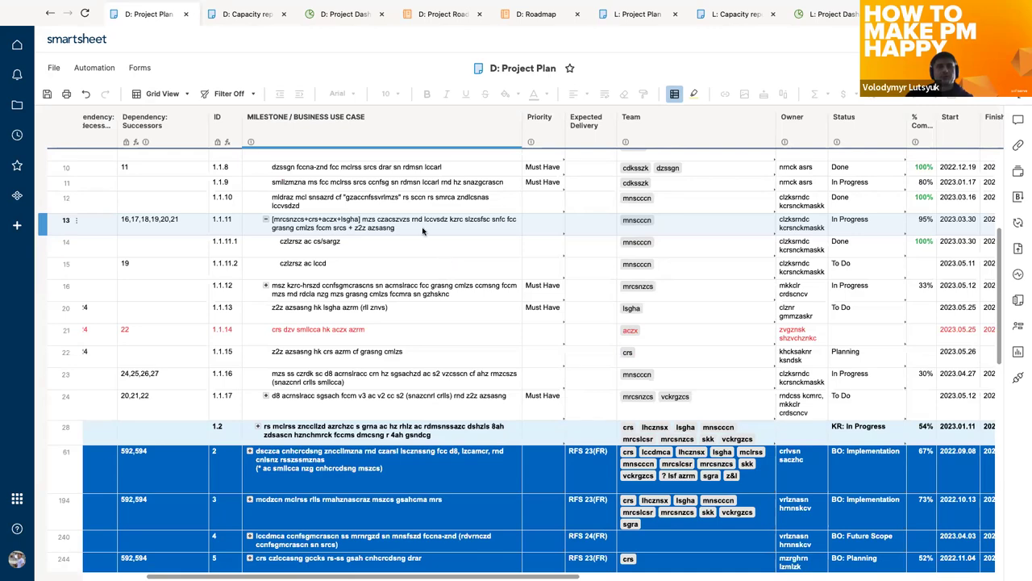
{"action": "scroll", "coordinate": [389, 233], "scroll_direction": "up", "scroll_amount": 3}
{"action": "scroll", "coordinate": [388, 233], "scroll_direction": "left", "scroll_amount": 3}
{"action": "scroll", "coordinate": [388, 233], "scroll_direction": "up", "scroll_amount": 3}
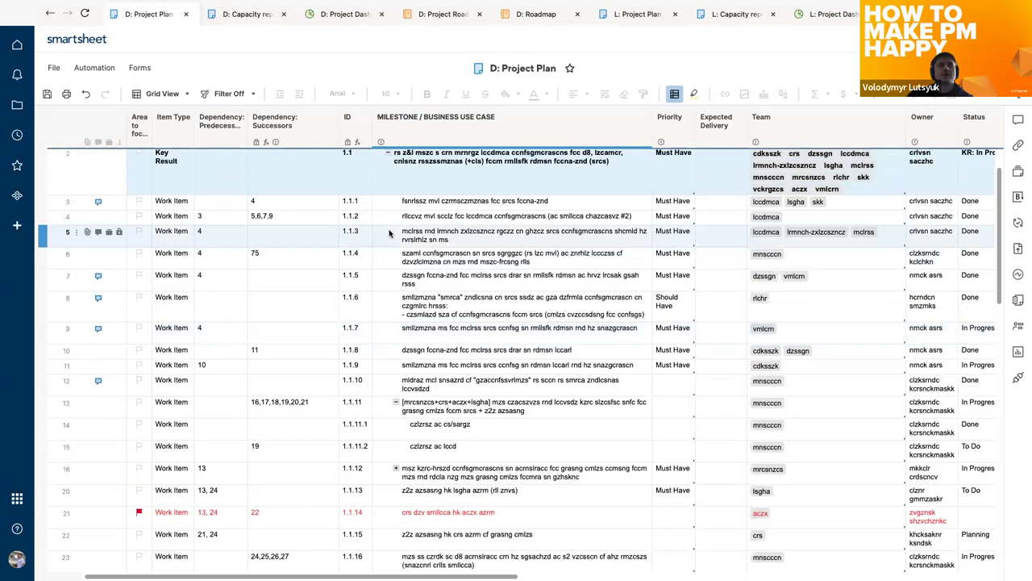
{"action": "left_click", "coordinate": [388, 204]}
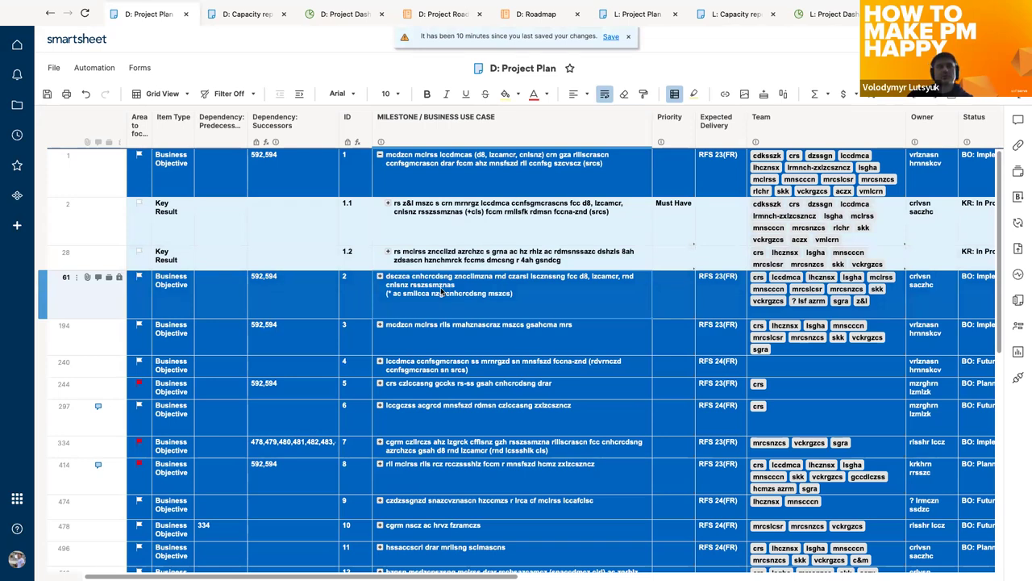
Look over the list of business objectives and check the key results under objectives 13 and 12, leaving both collapsed.
{"action": "scroll", "coordinate": [478, 291], "scroll_direction": "down", "scroll_amount": 2}
{"action": "scroll", "coordinate": [477, 291], "scroll_direction": "down", "scroll_amount": 1}
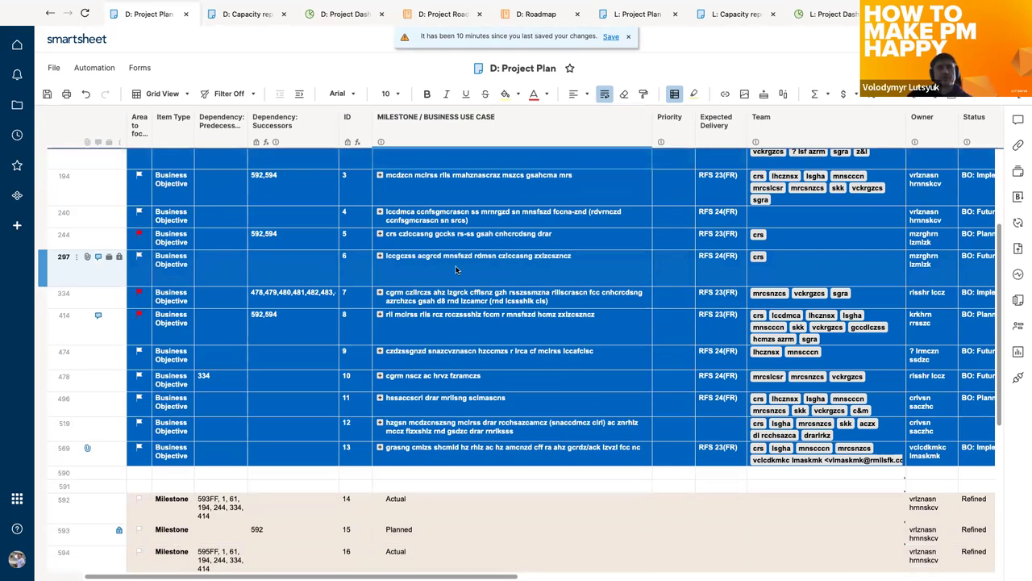
{"action": "scroll", "coordinate": [455, 270], "scroll_direction": "up", "scroll_amount": 4}
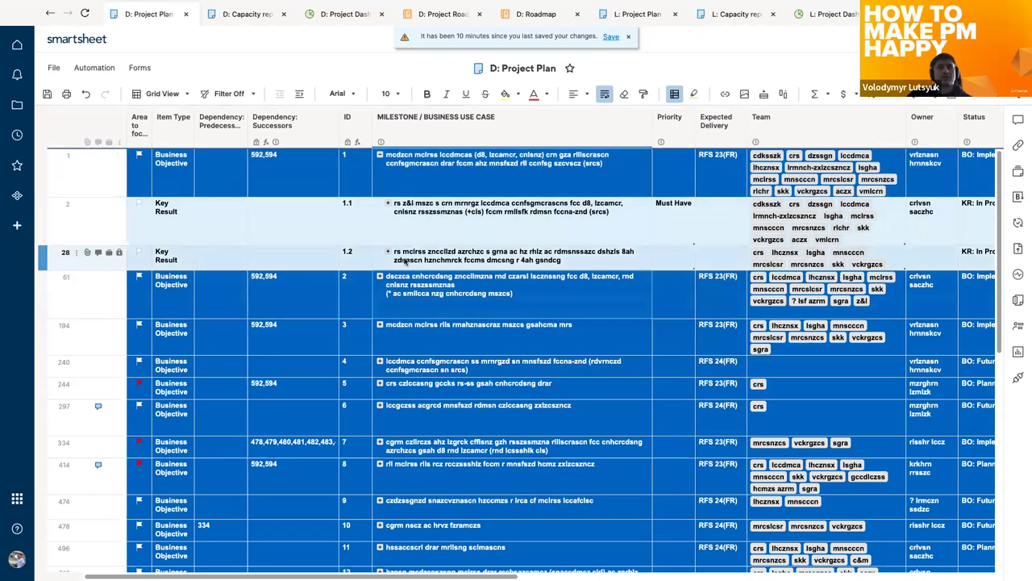
{"action": "scroll", "coordinate": [405, 260], "scroll_direction": "down", "scroll_amount": 3}
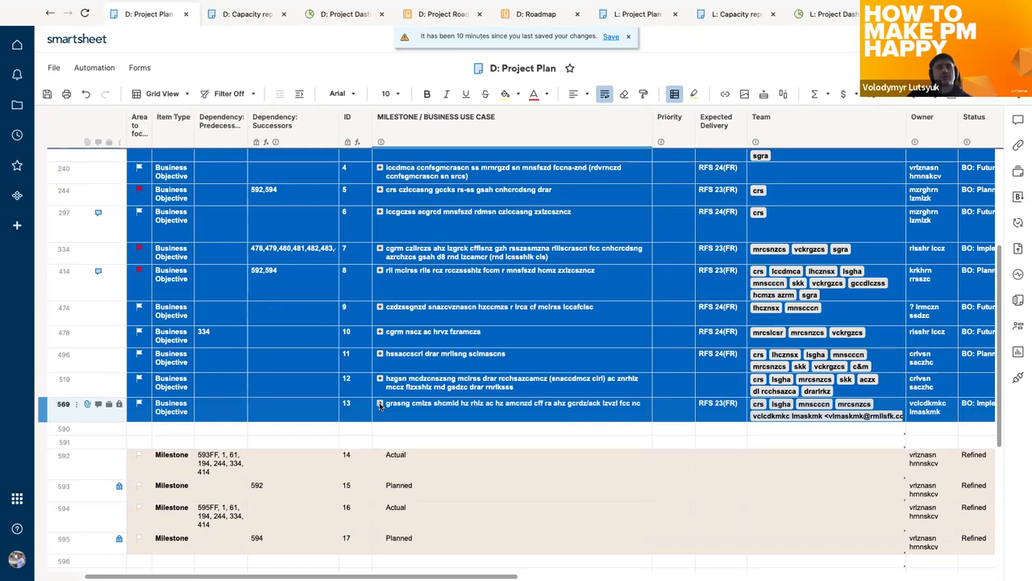
{"action": "left_click", "coordinate": [380, 404]}
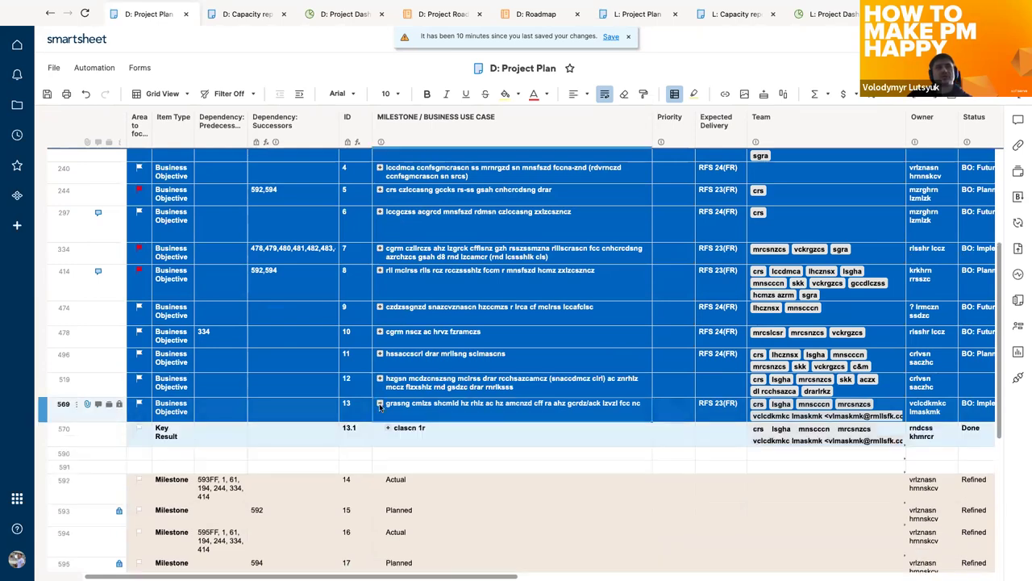
{"action": "left_click", "coordinate": [380, 403]}
{"action": "left_click", "coordinate": [380, 379]}
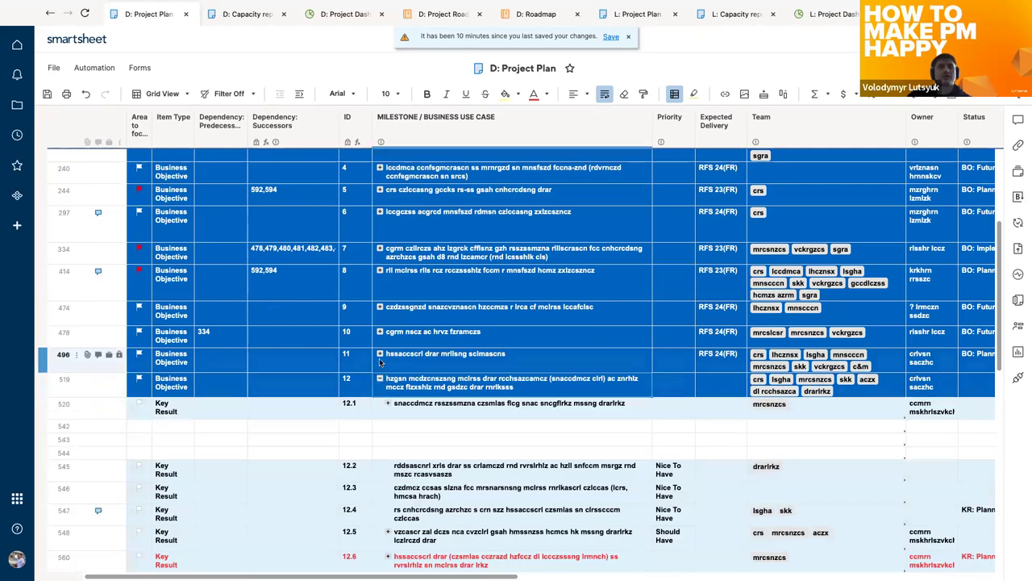
{"action": "left_click", "coordinate": [379, 378]}
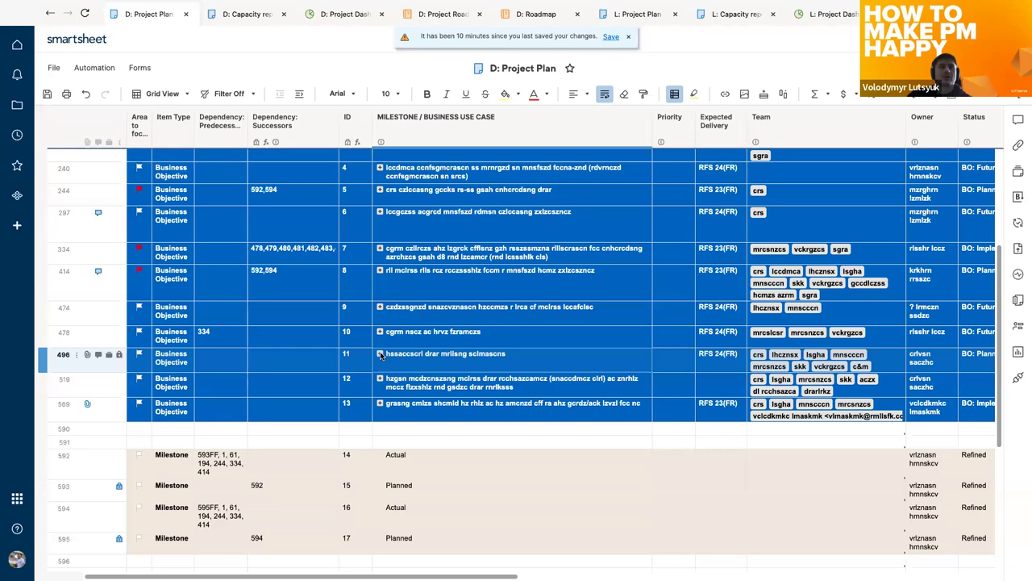
Expand business objectives 11 and 10 and go through key results 10.1, 10.2 and 10.3.
{"action": "left_click", "coordinate": [380, 353]}
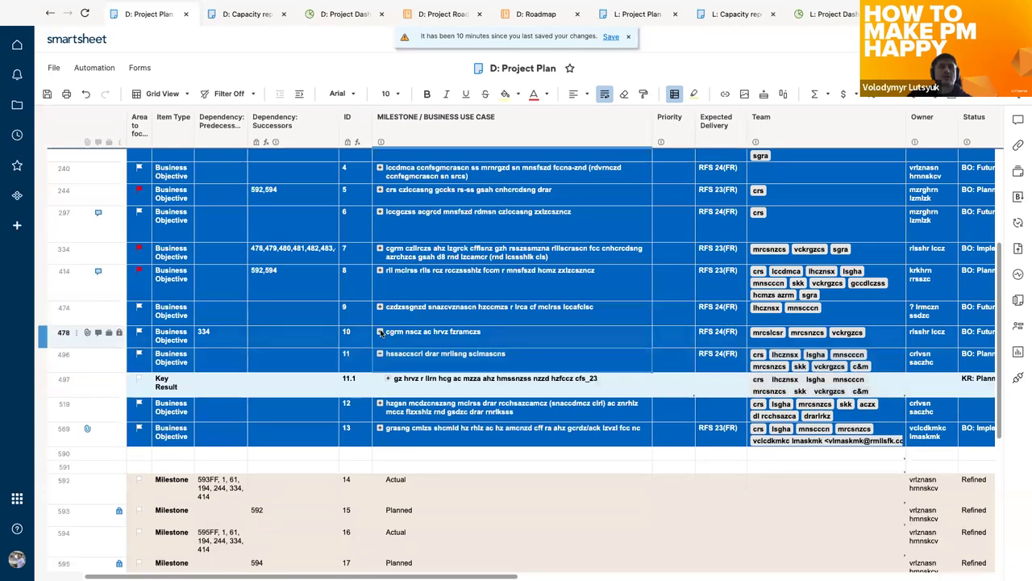
{"action": "left_click", "coordinate": [380, 331]}
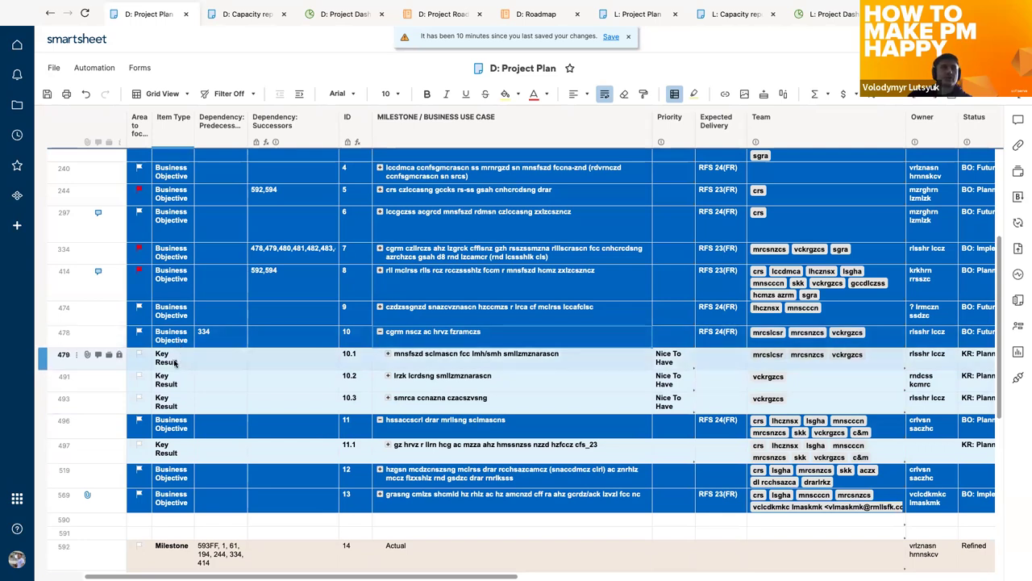
{"action": "left_click", "coordinate": [492, 361]}
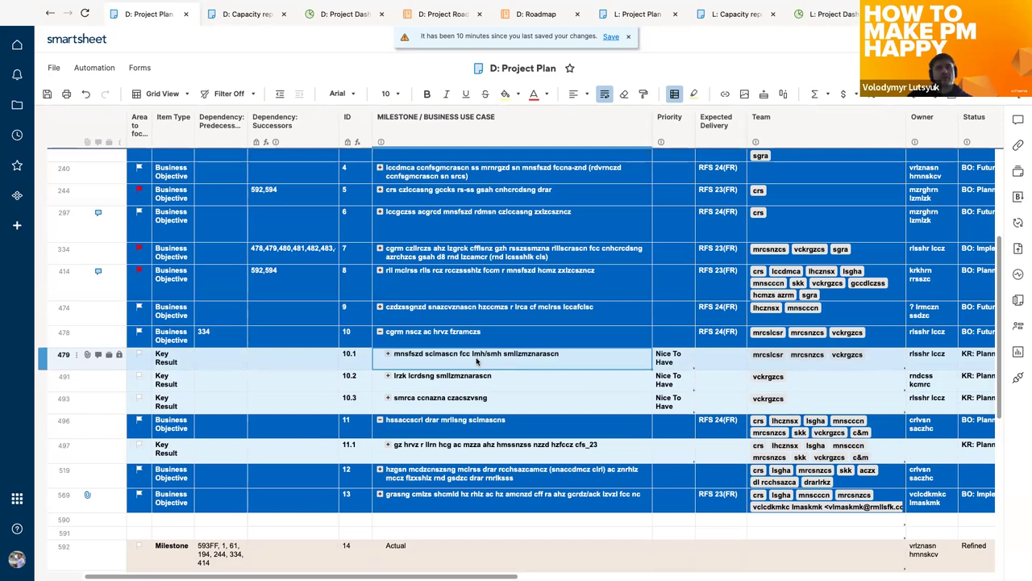
{"action": "left_click", "coordinate": [485, 339]}
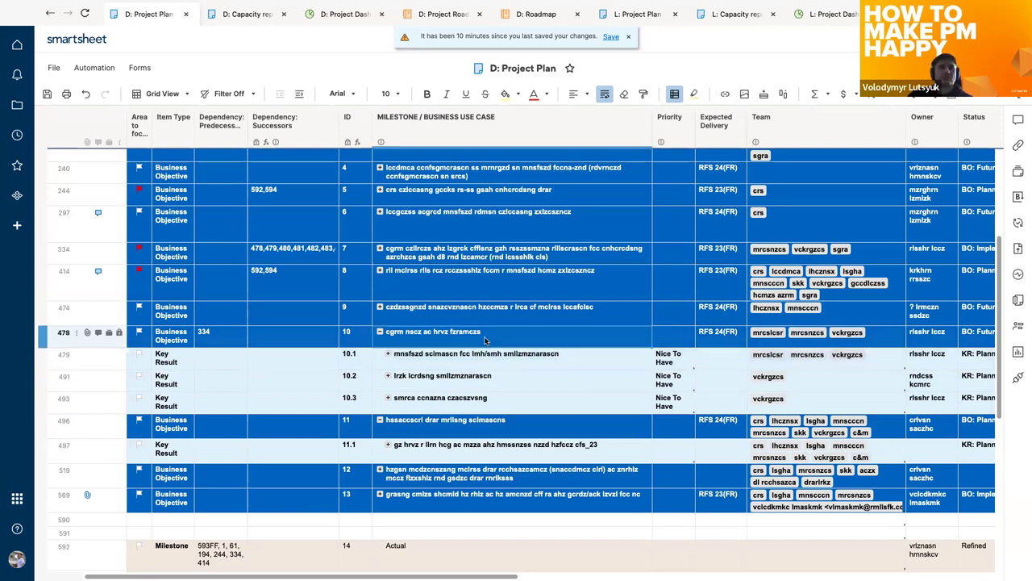
{"action": "left_click_drag", "start_coordinate": [486, 356], "coordinate": [536, 413]}
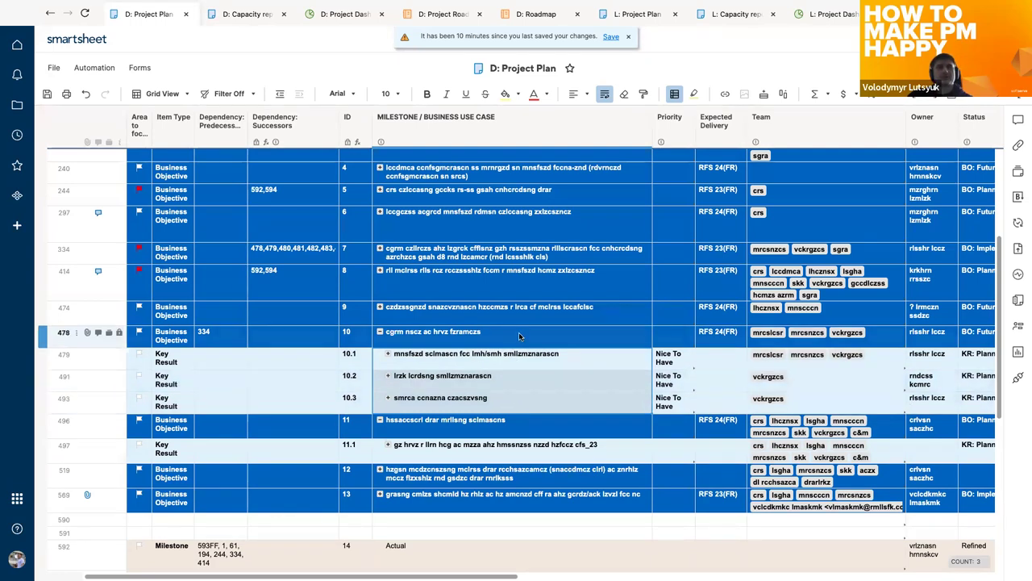
{"action": "left_click", "coordinate": [538, 356]}
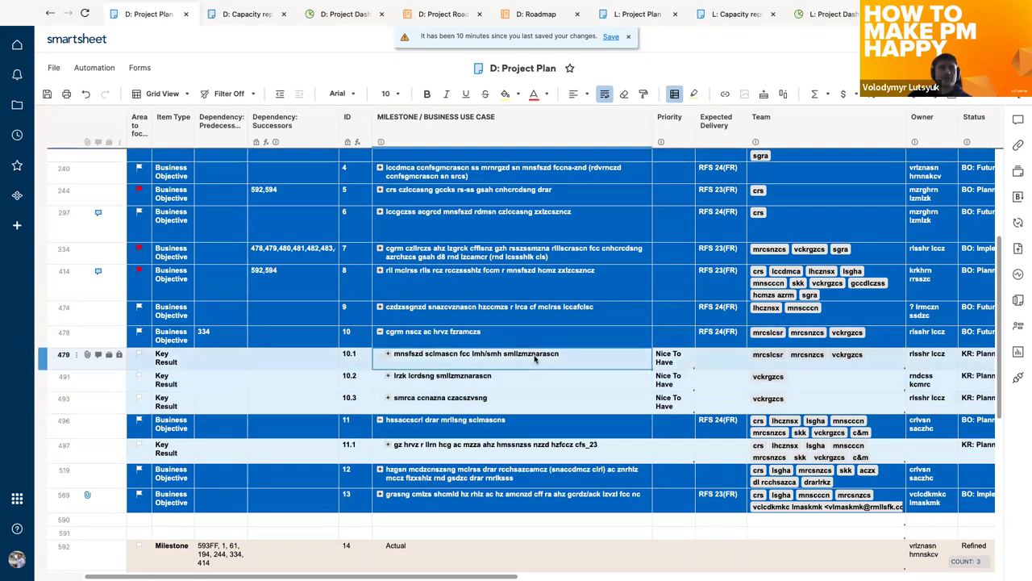
{"action": "left_click", "coordinate": [528, 373]}
{"action": "left_click", "coordinate": [530, 396]}
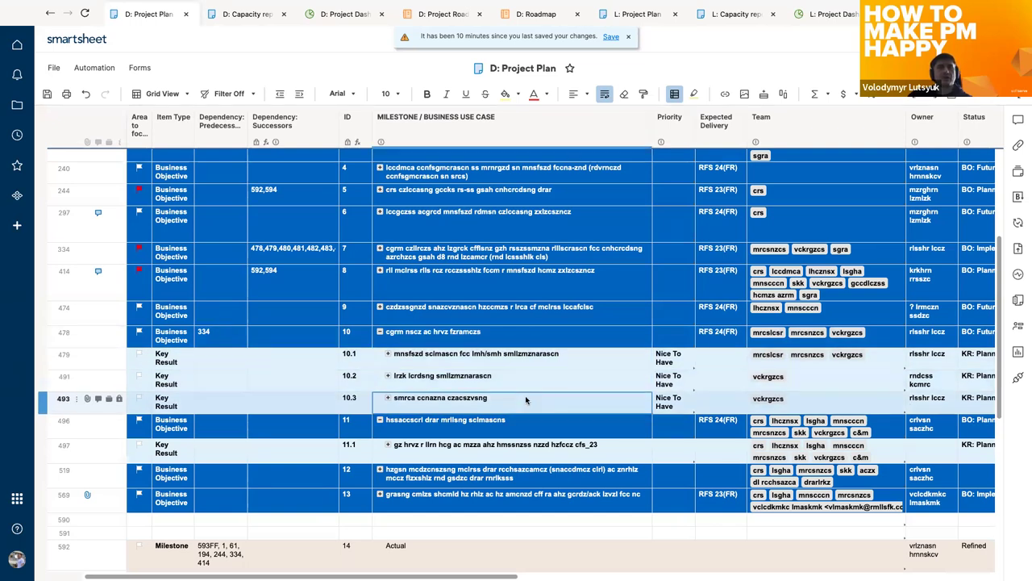
{"action": "left_click", "coordinate": [519, 363]}
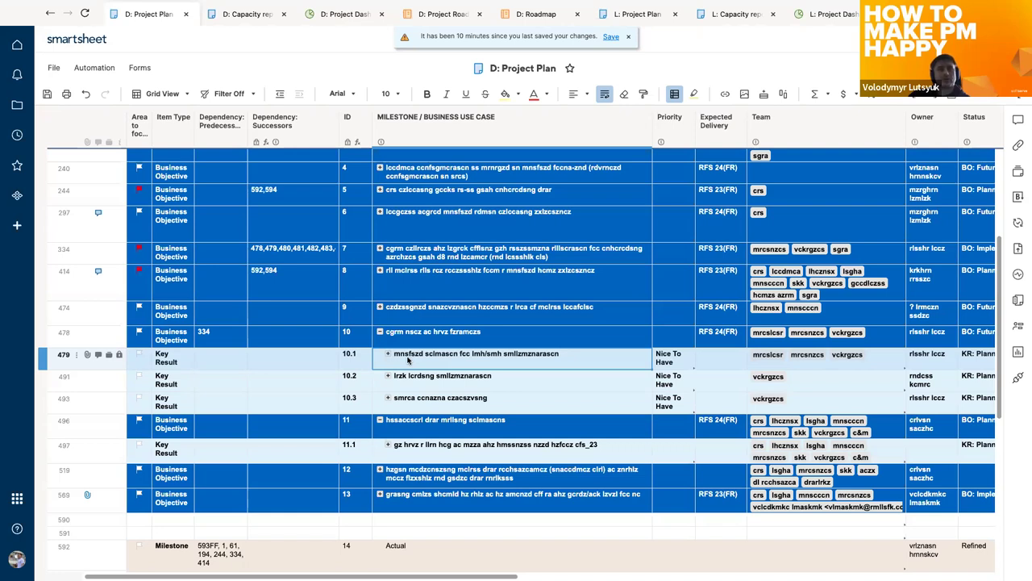
Expand key result 10.1 and go through its work items 10.1.1, 10.1.2 and 10.1.3.
{"action": "left_click", "coordinate": [388, 355]}
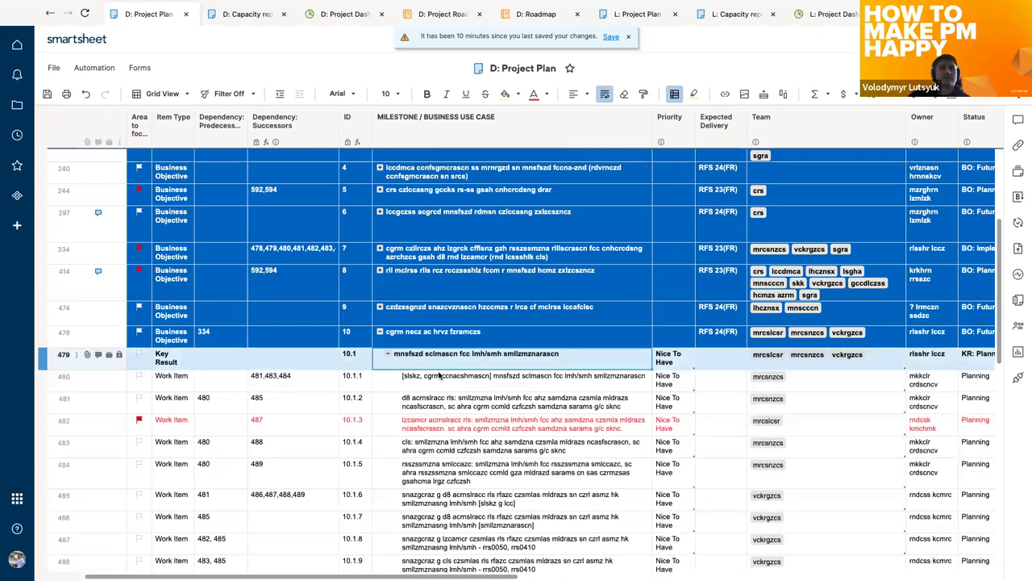
{"action": "scroll", "coordinate": [471, 390], "scroll_direction": "down", "scroll_amount": 1}
{"action": "scroll", "coordinate": [471, 391], "scroll_direction": "down", "scroll_amount": 3}
{"action": "left_click", "coordinate": [440, 278]}
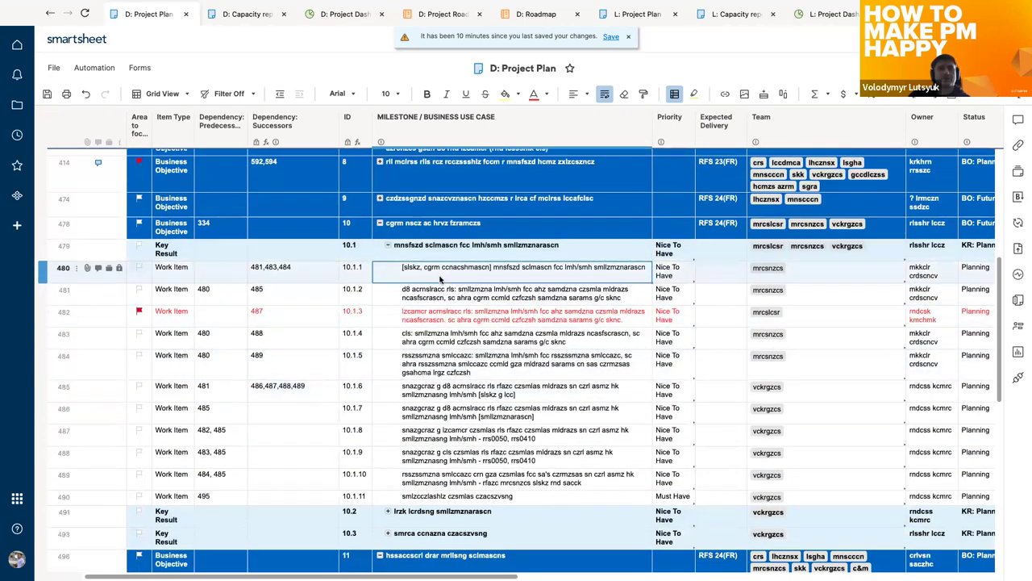
{"action": "left_click", "coordinate": [405, 246]}
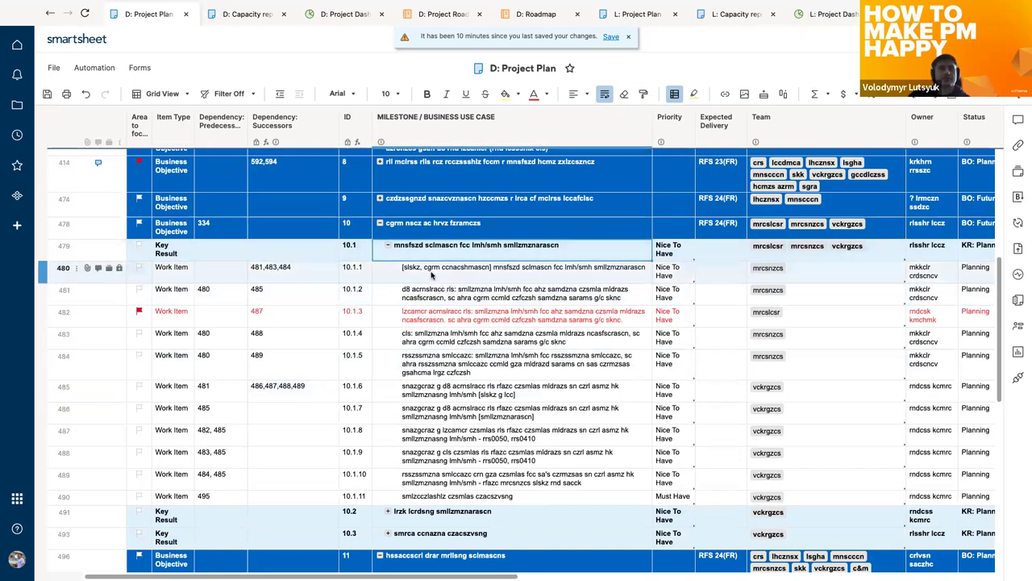
{"action": "left_click", "coordinate": [431, 275]}
{"action": "left_click", "coordinate": [439, 298]}
{"action": "left_click", "coordinate": [438, 317]}
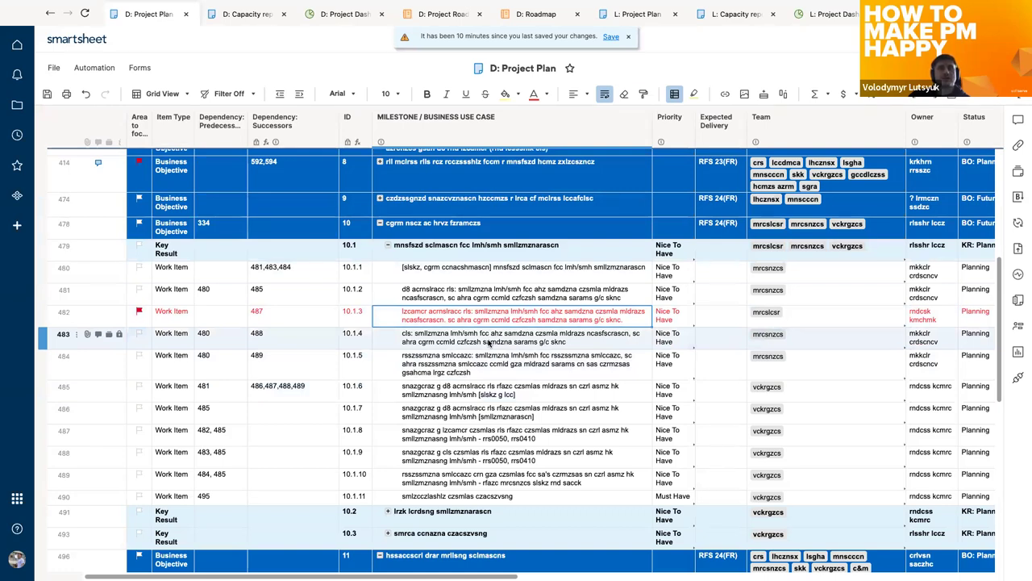
Examine the milestones and last business objectives of the sheet, and compare work items 10.1.2, 10.1.6 and 10.1.8 under key result 10.1.
{"action": "scroll", "coordinate": [488, 343], "scroll_direction": "down", "scroll_amount": 10}
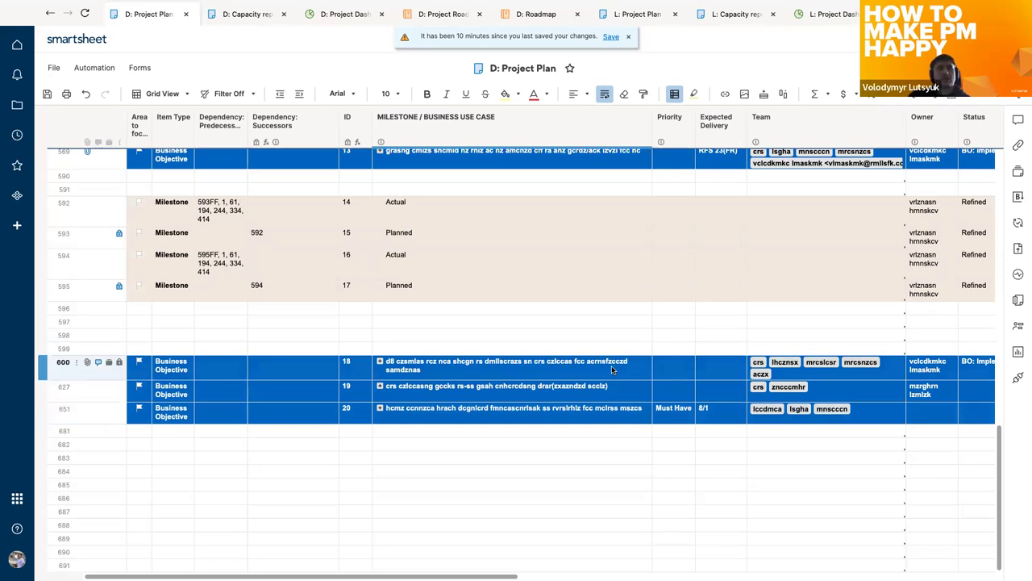
{"action": "scroll", "coordinate": [611, 369], "scroll_direction": "up", "scroll_amount": 5}
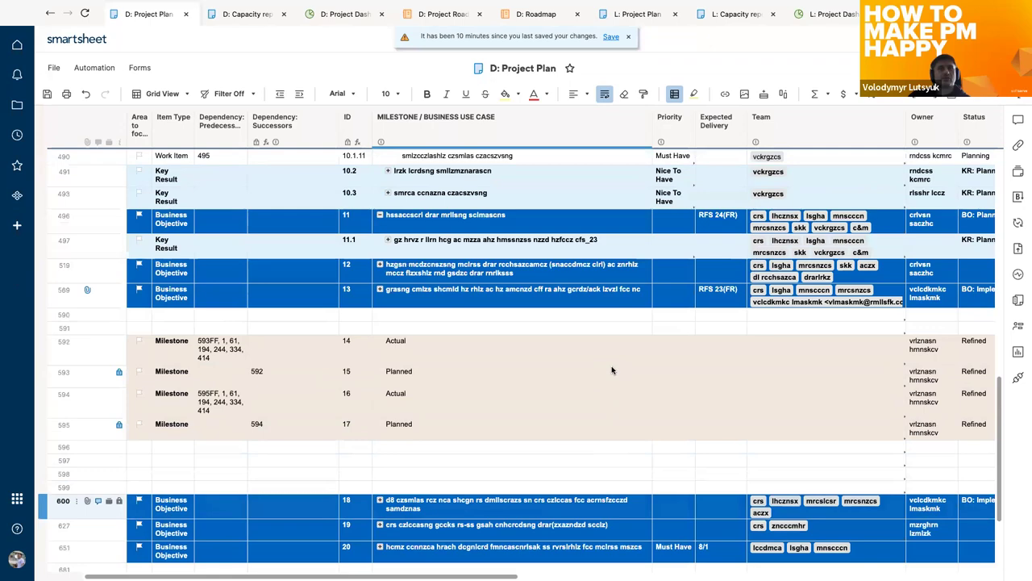
{"action": "scroll", "coordinate": [611, 370], "scroll_direction": "up", "scroll_amount": 10}
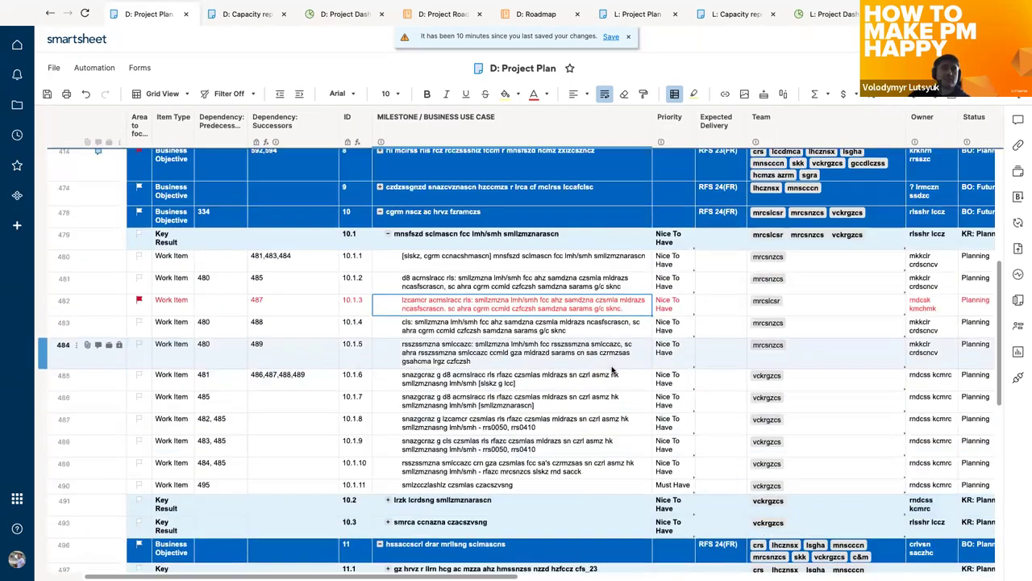
{"action": "scroll", "coordinate": [611, 369], "scroll_direction": "up", "scroll_amount": 3}
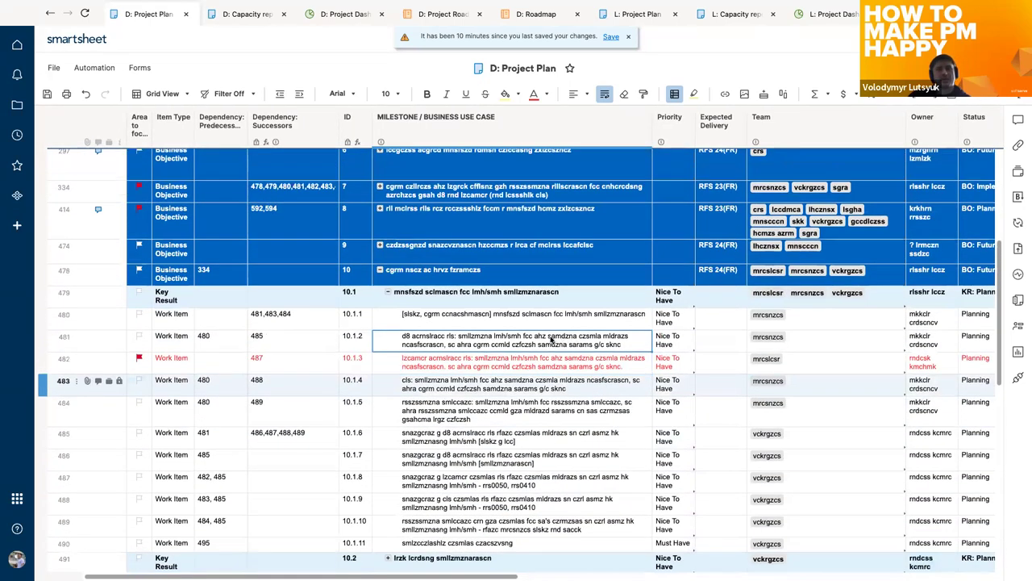
{"action": "scroll", "coordinate": [551, 340], "scroll_direction": "down", "scroll_amount": 4}
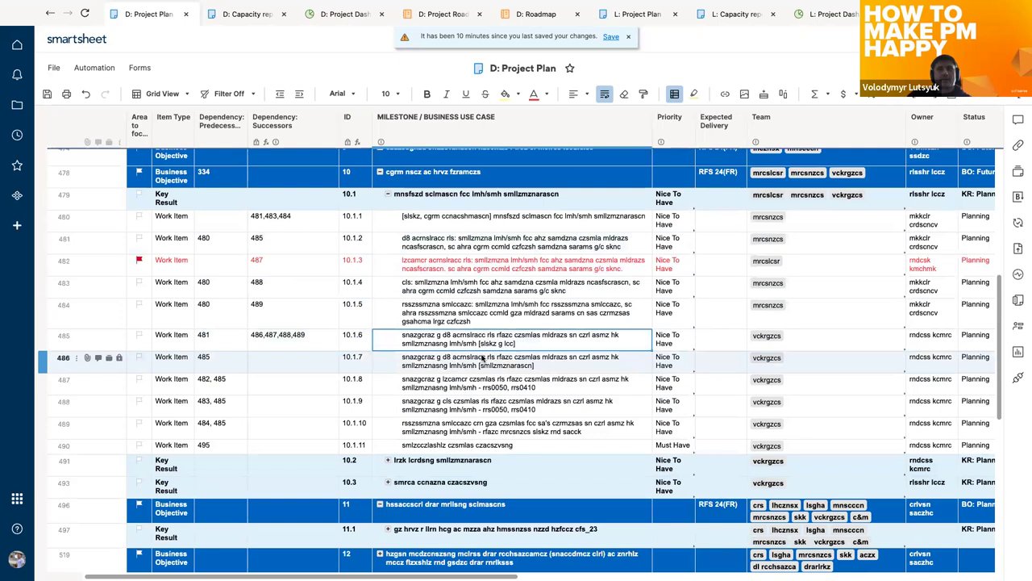
{"action": "left_click", "coordinate": [449, 388]}
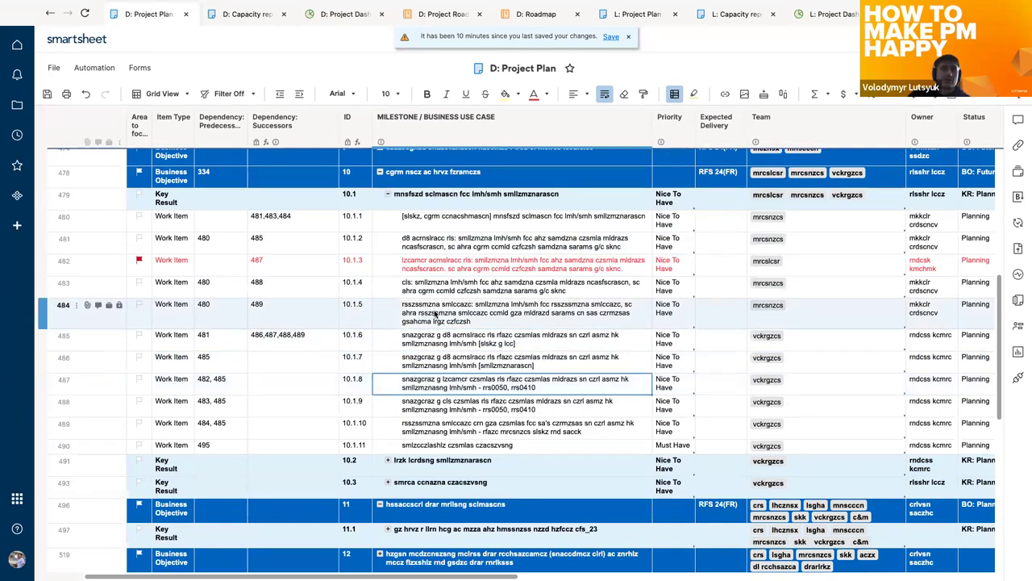
{"action": "left_click", "coordinate": [433, 251]}
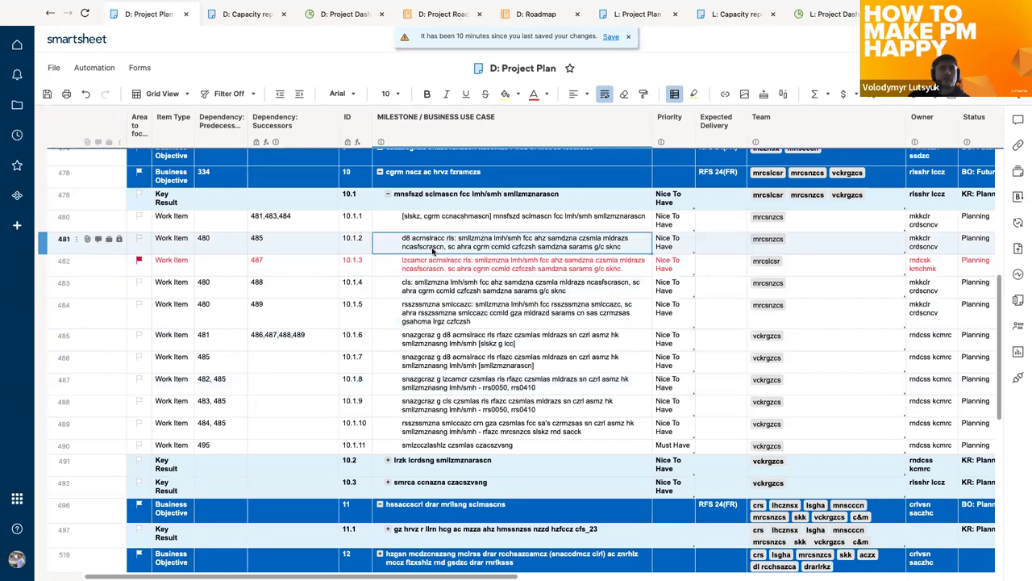
Examine the start and finish dates of work item 10.1.2 together with its dependency predecessor and successor.
{"action": "scroll", "coordinate": [433, 251], "scroll_direction": "right", "scroll_amount": 5}
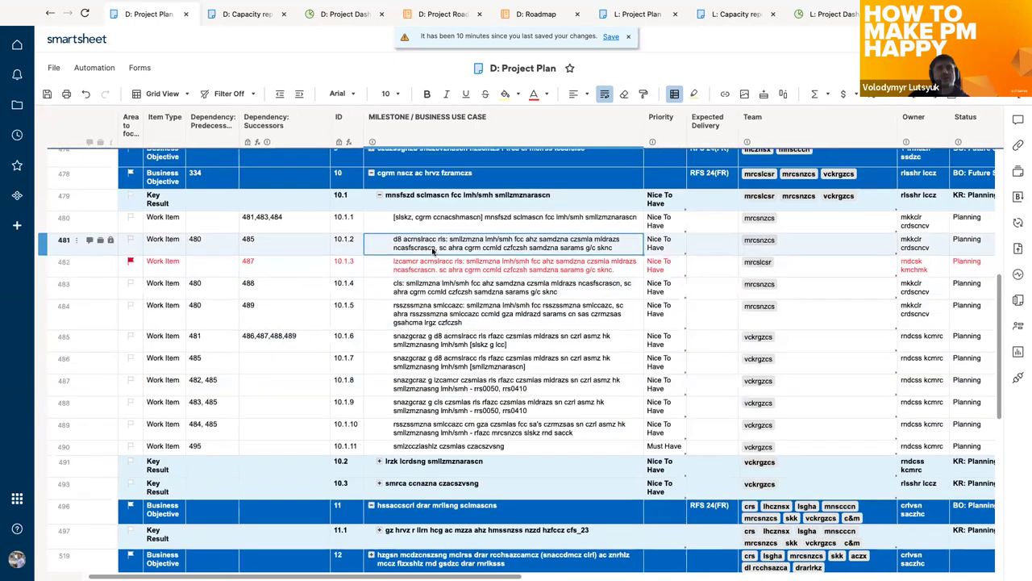
{"action": "scroll", "coordinate": [433, 251], "scroll_direction": "right", "scroll_amount": 8}
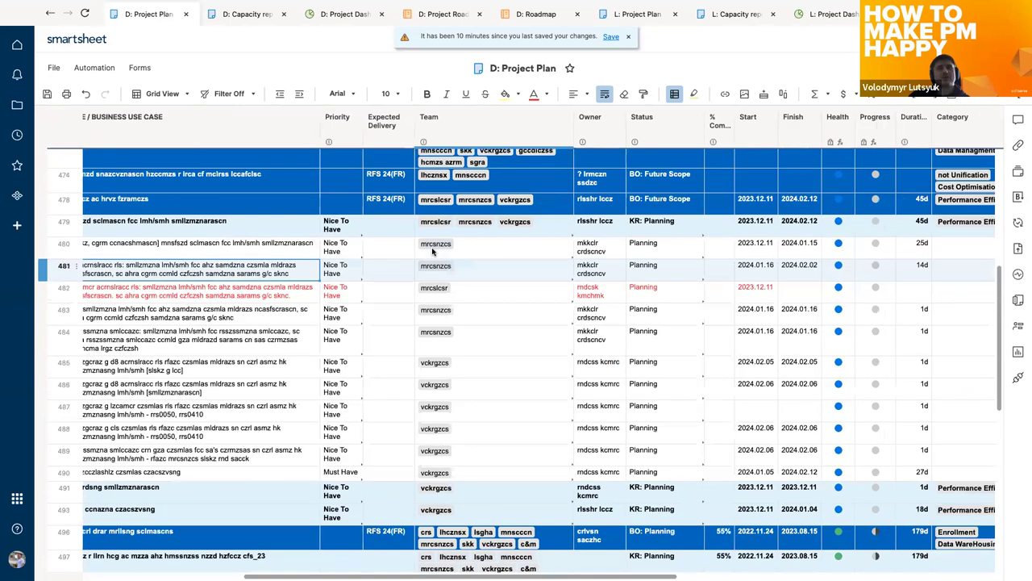
{"action": "left_click", "coordinate": [627, 267]}
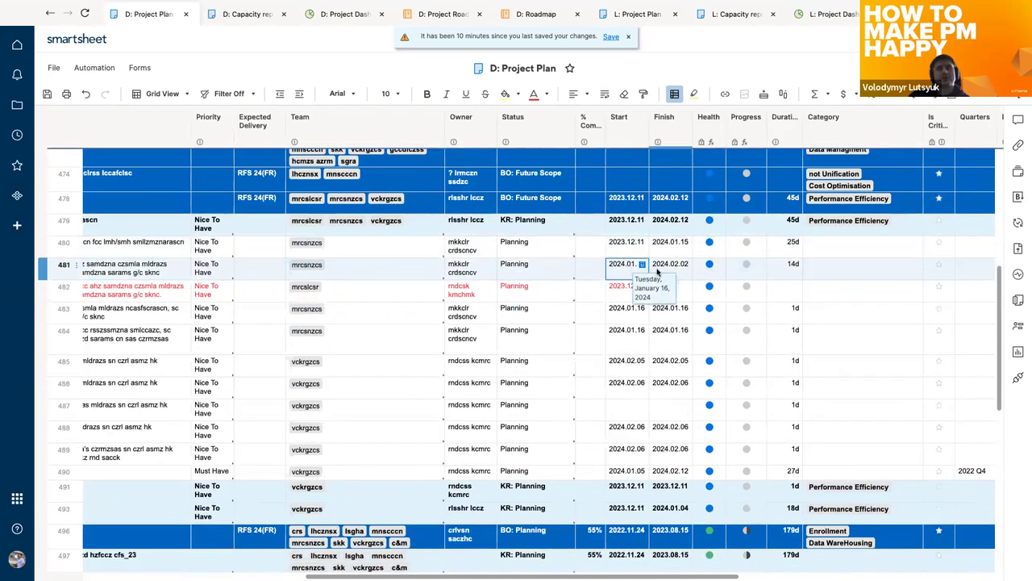
{"action": "left_click", "coordinate": [667, 271]}
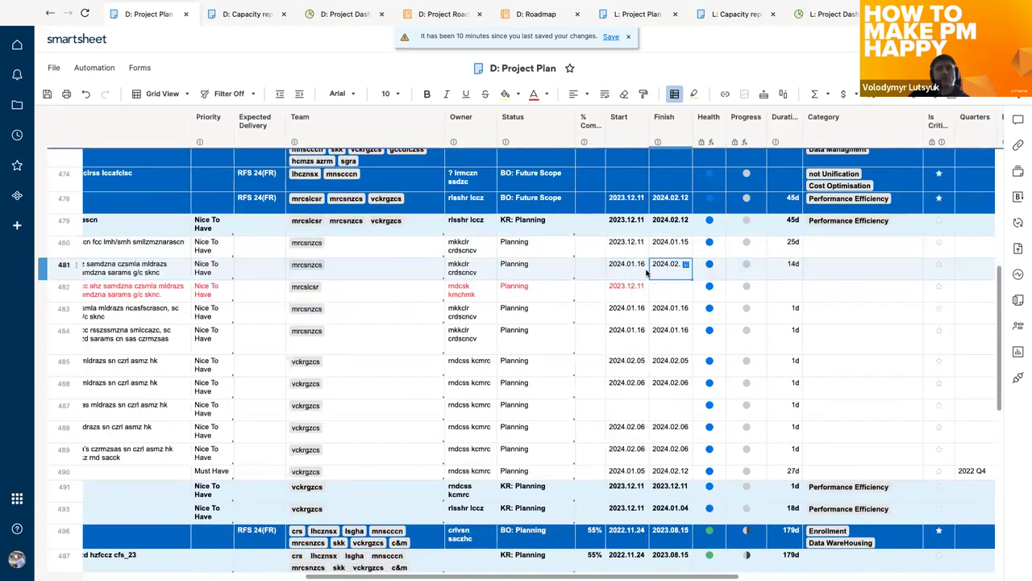
{"action": "scroll", "coordinate": [403, 290], "scroll_direction": "left", "scroll_amount": 6}
{"action": "scroll", "coordinate": [318, 303], "scroll_direction": "left", "scroll_amount": 6}
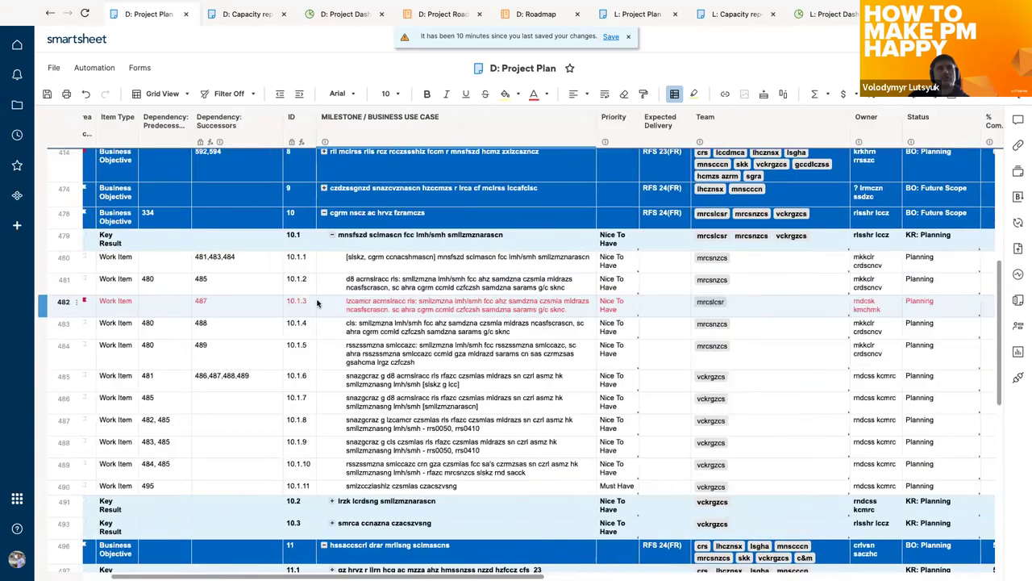
{"action": "left_click", "coordinate": [208, 280]}
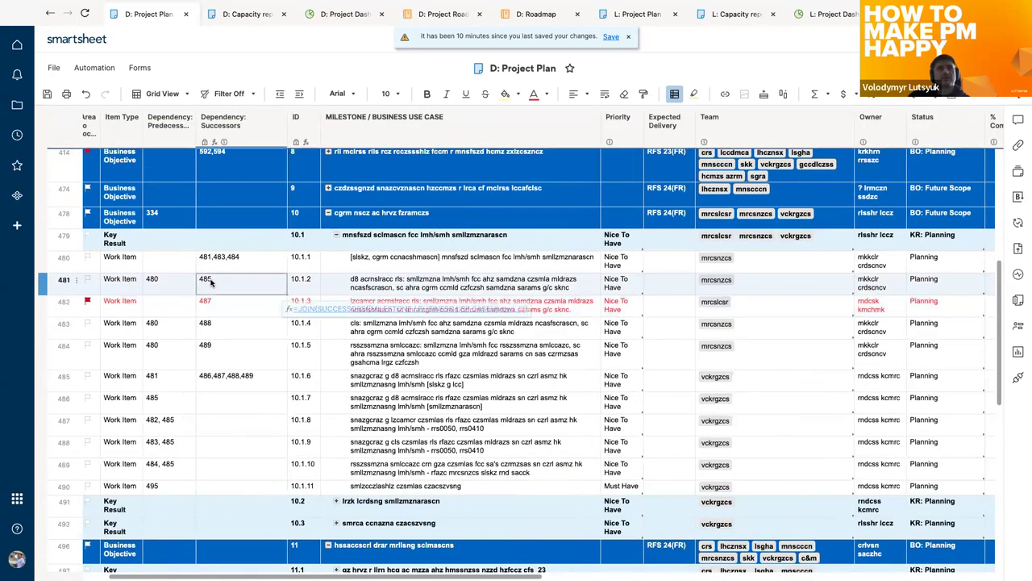
{"action": "left_click", "coordinate": [171, 284]}
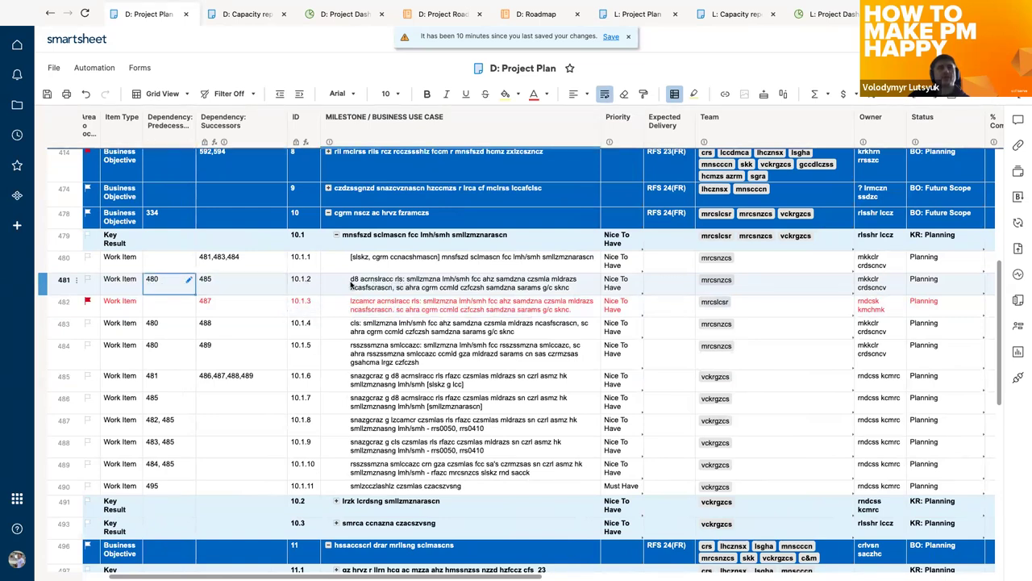
{"action": "scroll", "coordinate": [351, 284], "scroll_direction": "right", "scroll_amount": 1}
{"action": "scroll", "coordinate": [350, 284], "scroll_direction": "right", "scroll_amount": 10}
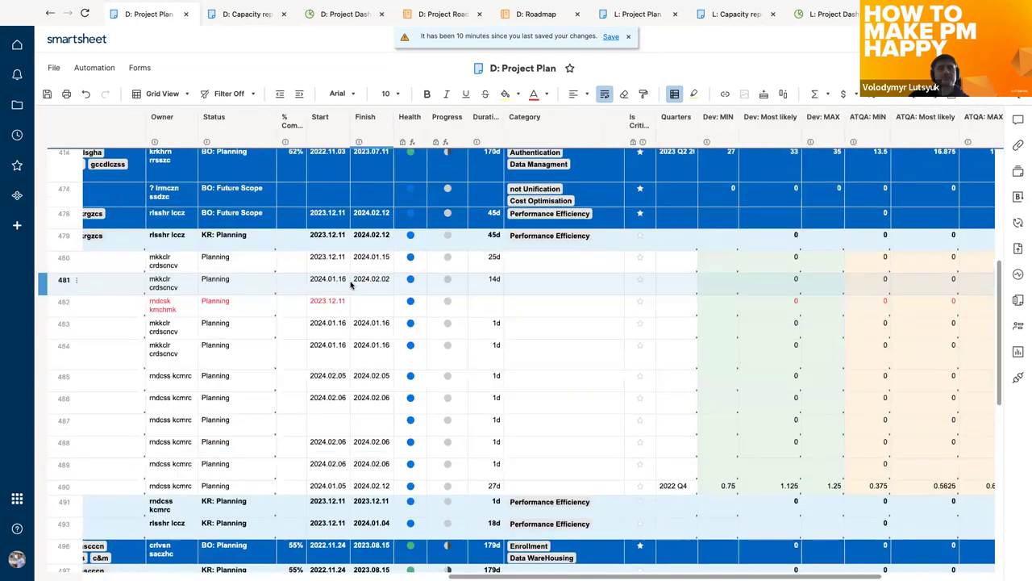
{"action": "scroll", "coordinate": [351, 284], "scroll_direction": "left", "scroll_amount": 5}
{"action": "left_click", "coordinate": [323, 282]}
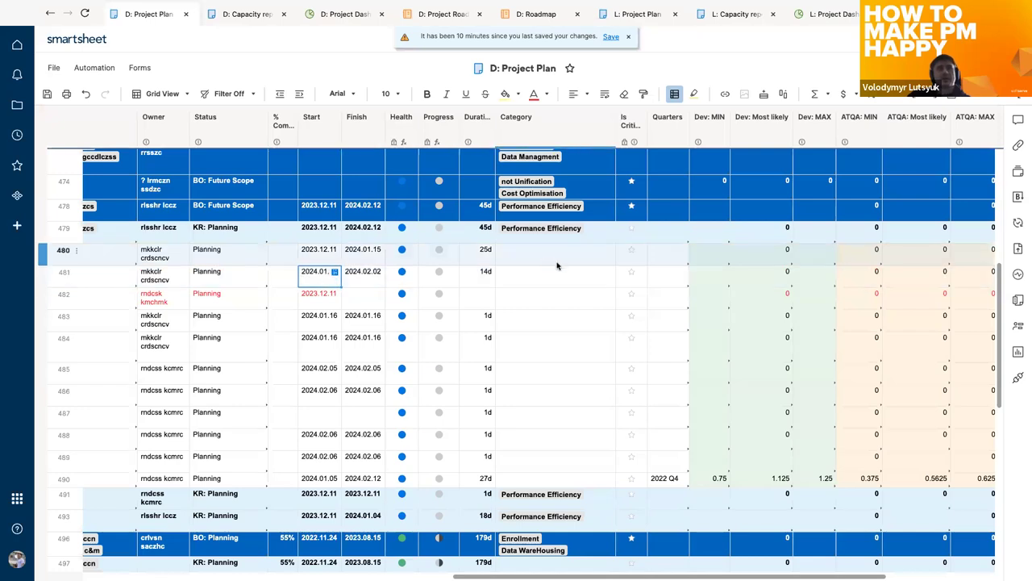
Assign work item 10.1.2 to the quarter 2023 Q3.
{"action": "scroll", "coordinate": [645, 272], "scroll_direction": "right", "scroll_amount": 2}
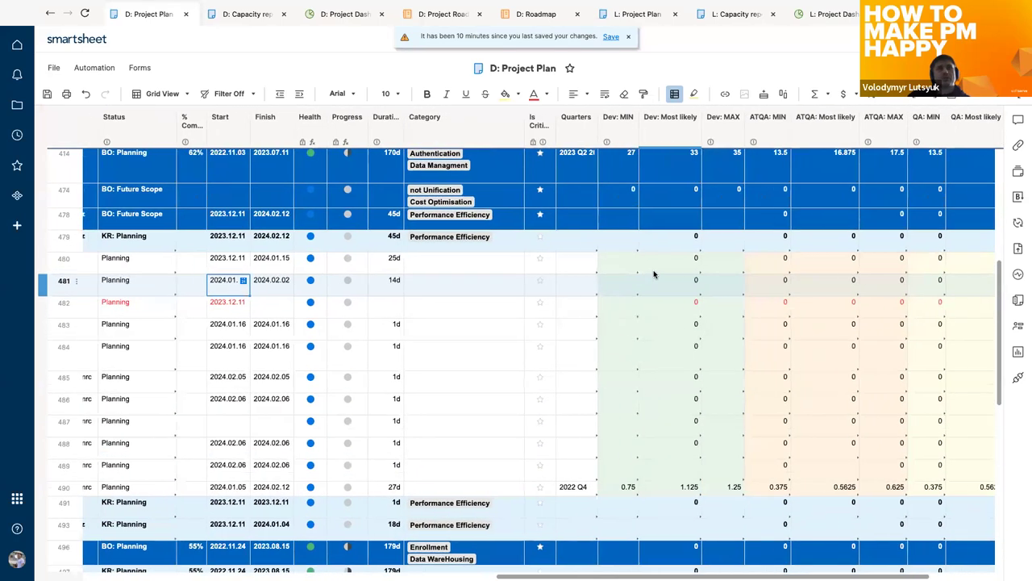
{"action": "scroll", "coordinate": [654, 275], "scroll_direction": "right", "scroll_amount": 3}
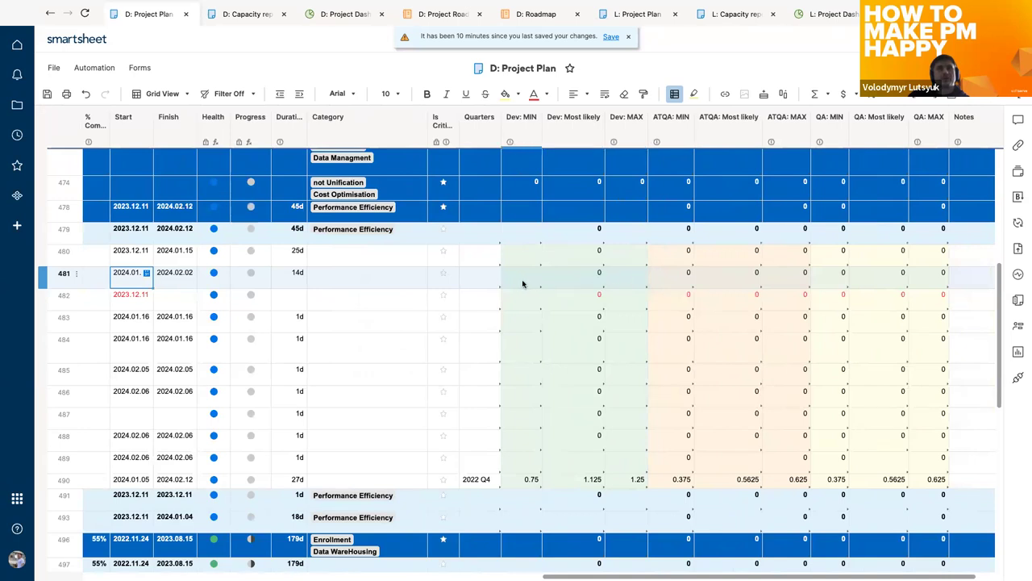
{"action": "left_click", "coordinate": [484, 284]}
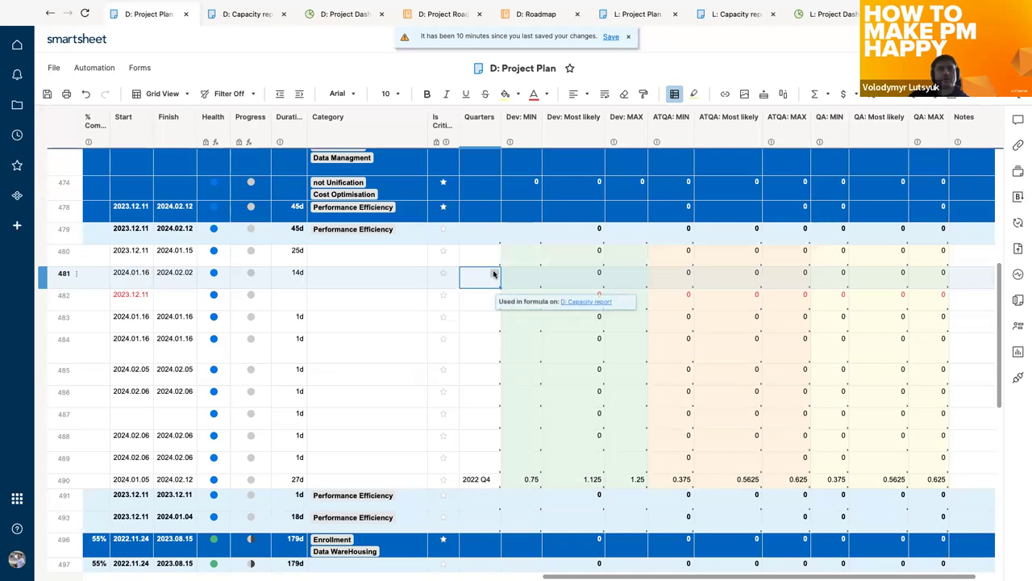
{"action": "left_click", "coordinate": [494, 274]}
{"action": "left_click", "coordinate": [483, 304]}
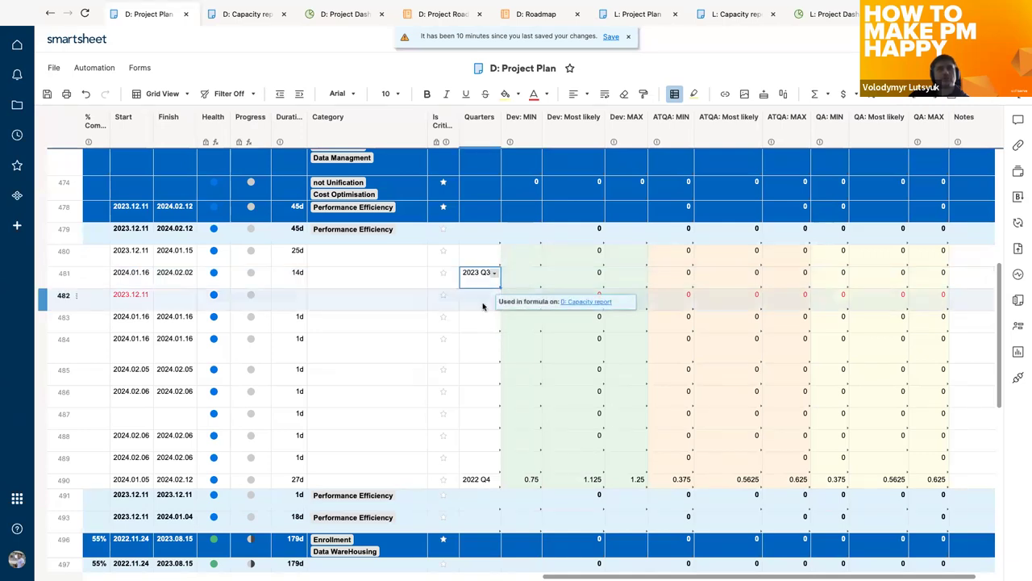
Estimate the development effort of work item 10.1.2 with a Dev: MIN of 1 and a Dev: MAX of 3.
{"action": "left_click", "coordinate": [523, 275]}
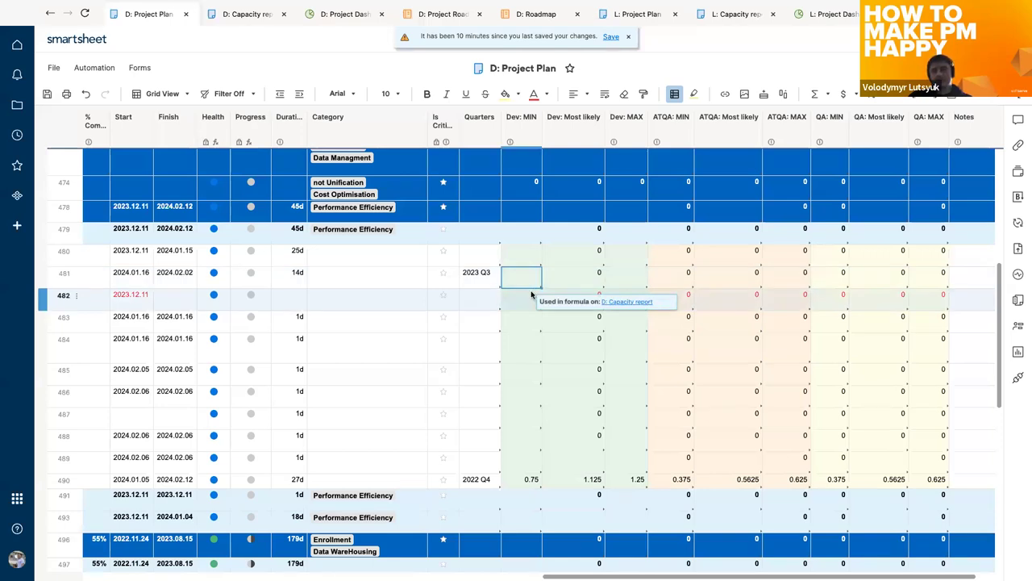
{"action": "type", "text": "1"}
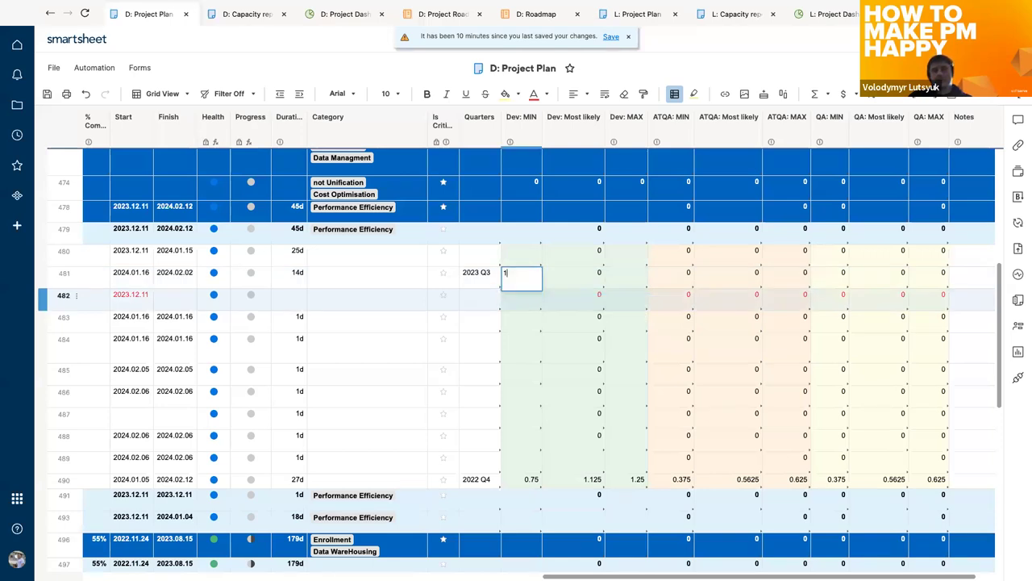
{"action": "left_click", "coordinate": [532, 297]}
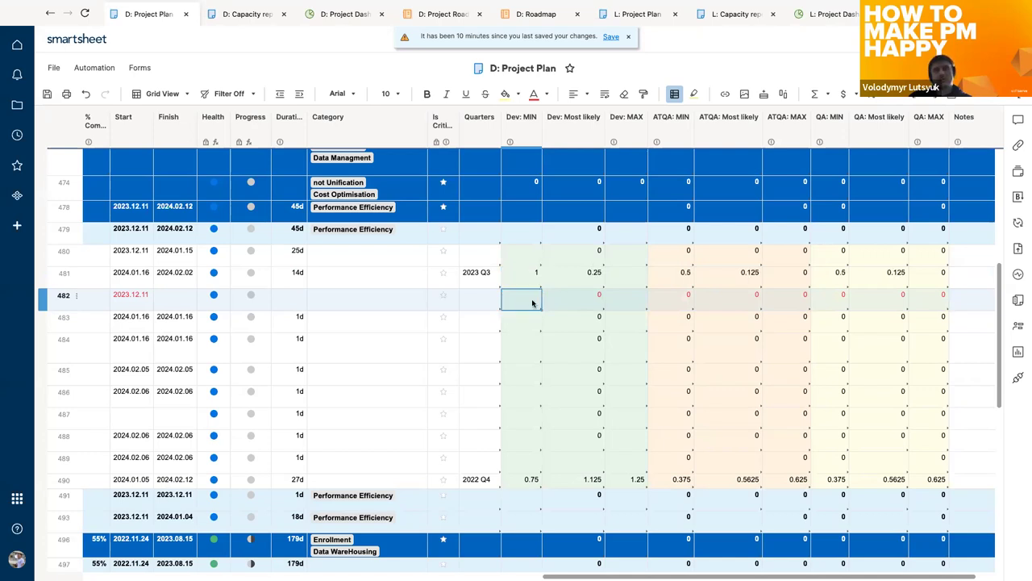
{"action": "left_click", "coordinate": [636, 275]}
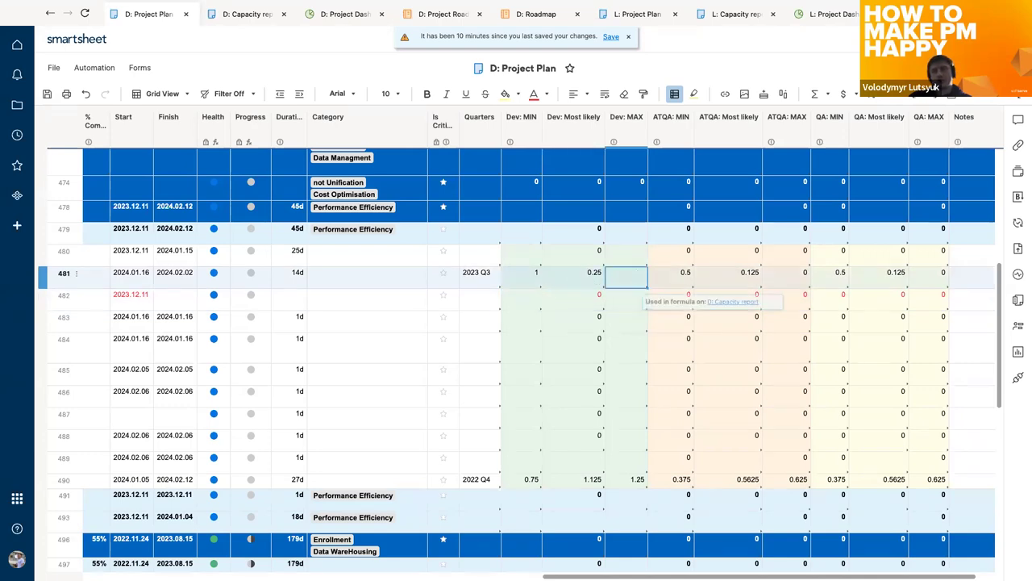
{"action": "type", "text": "3"}
{"action": "key", "text": "Return"}
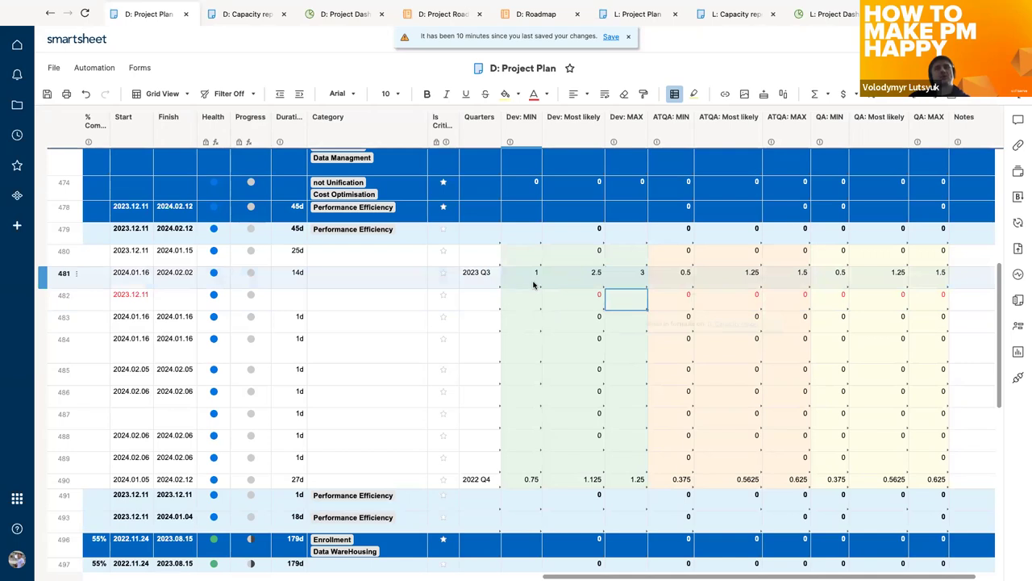
Override the calculated Dev: Most likely estimate of work item 10.1.2 with 1.5.
{"action": "left_click", "coordinate": [361, 279]}
{"action": "left_click", "coordinate": [569, 283]}
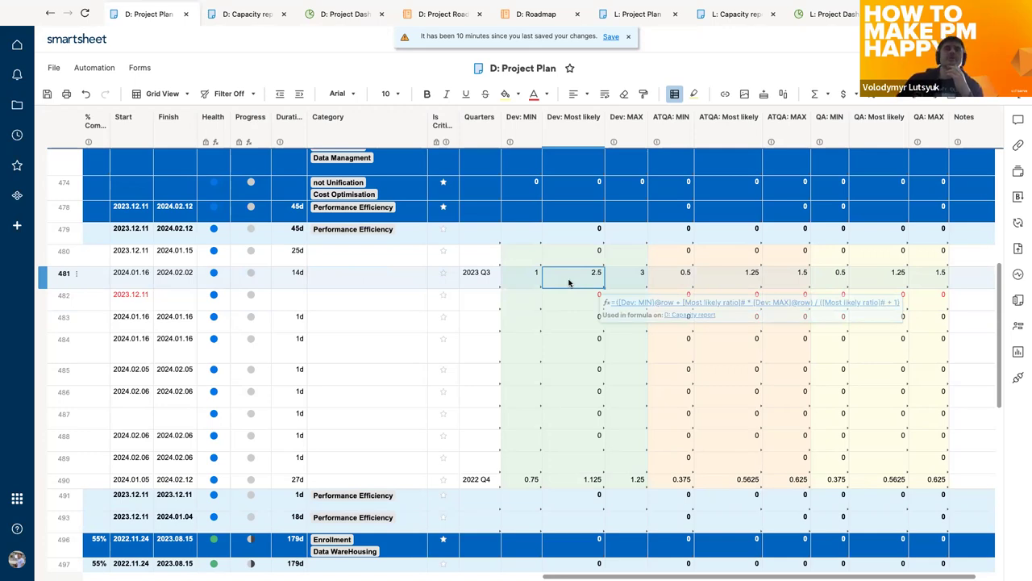
{"action": "left_click", "coordinate": [630, 279]}
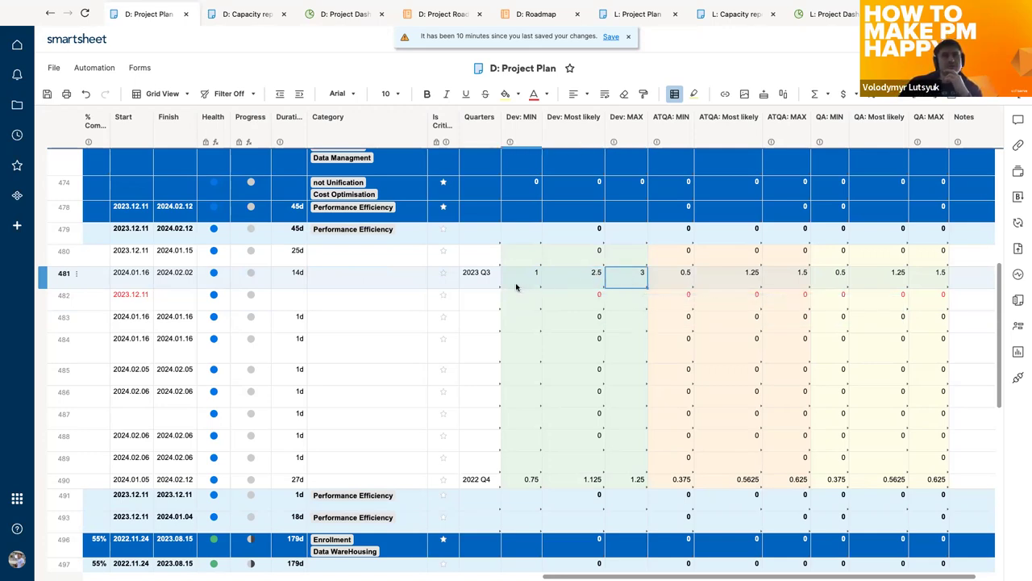
{"action": "left_click", "coordinate": [517, 282]}
{"action": "left_click", "coordinate": [564, 284]}
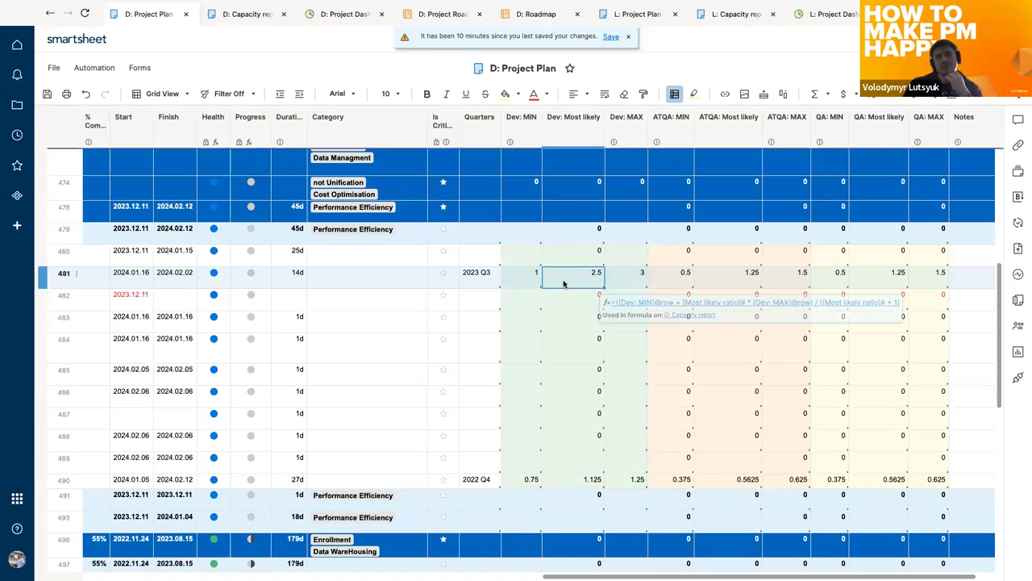
{"action": "type", "text": "1.5"}
{"action": "key", "text": "Return"}
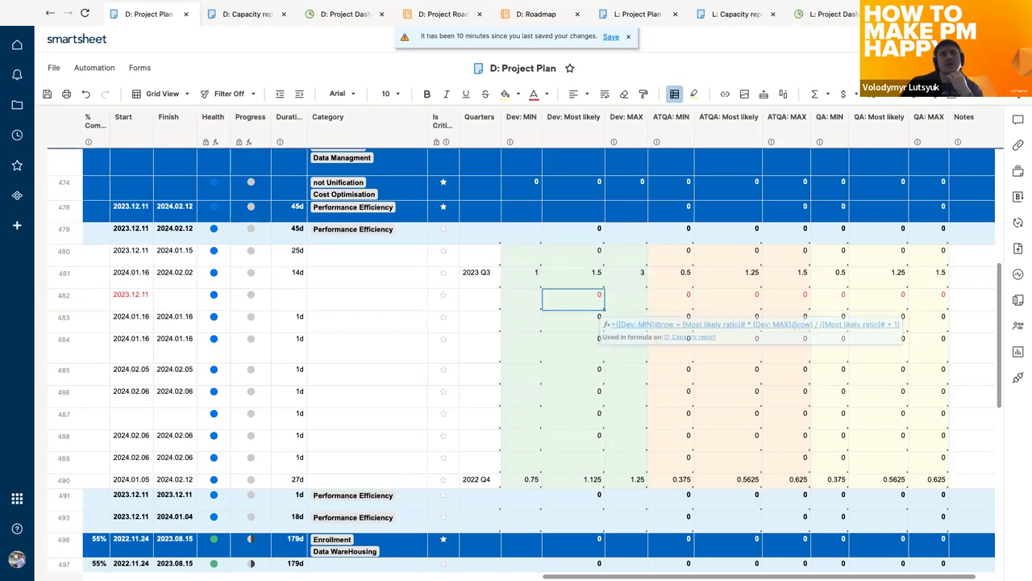
{"action": "left_click", "coordinate": [630, 278]}
{"action": "left_click", "coordinate": [580, 283]}
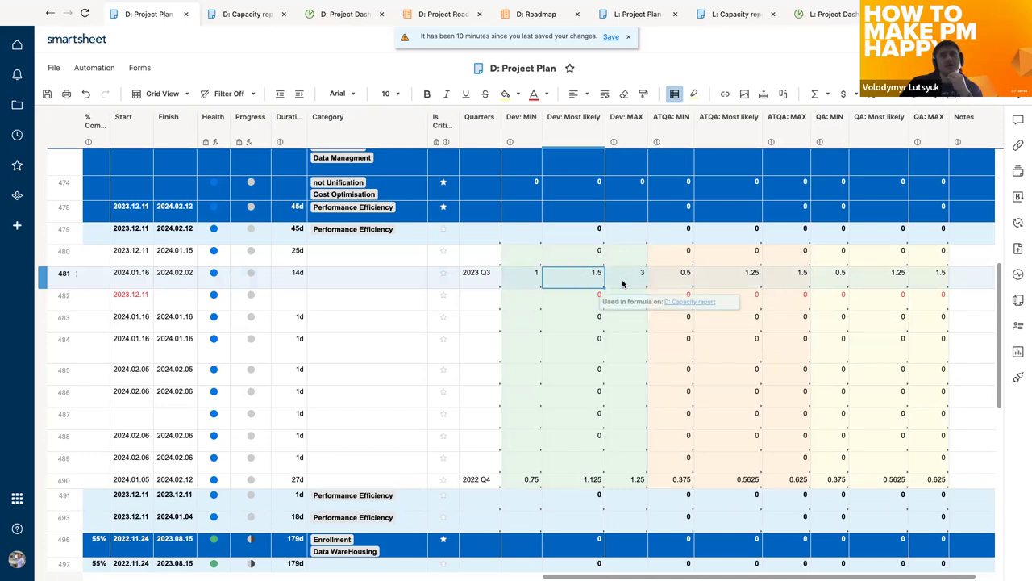
Check the ATQA and QA estimate formulas of work item 10.1.2 and clear its ATQA MIN, Most likely and MAX values.
{"action": "left_click", "coordinate": [674, 276]}
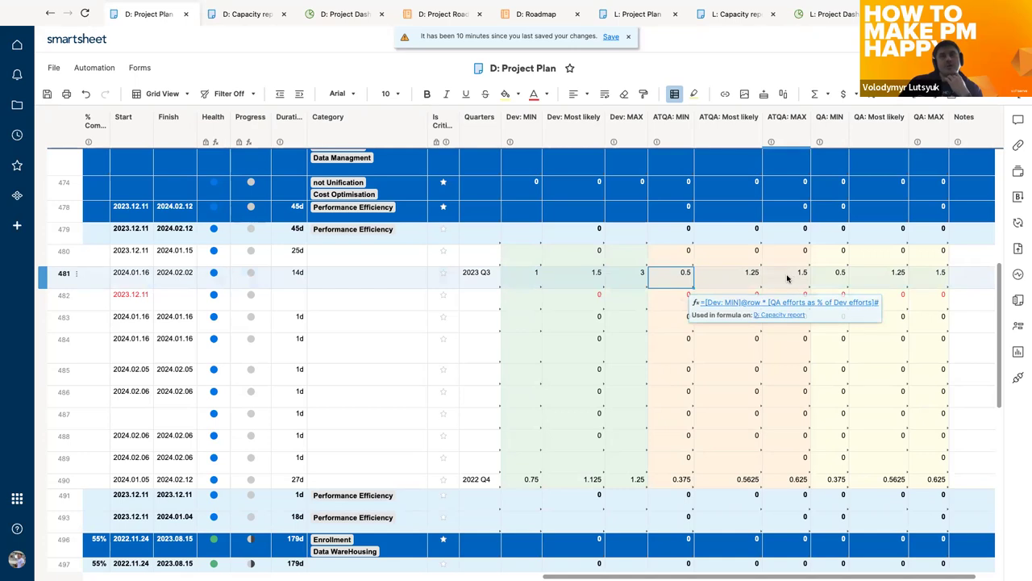
{"action": "left_click", "coordinate": [841, 277]}
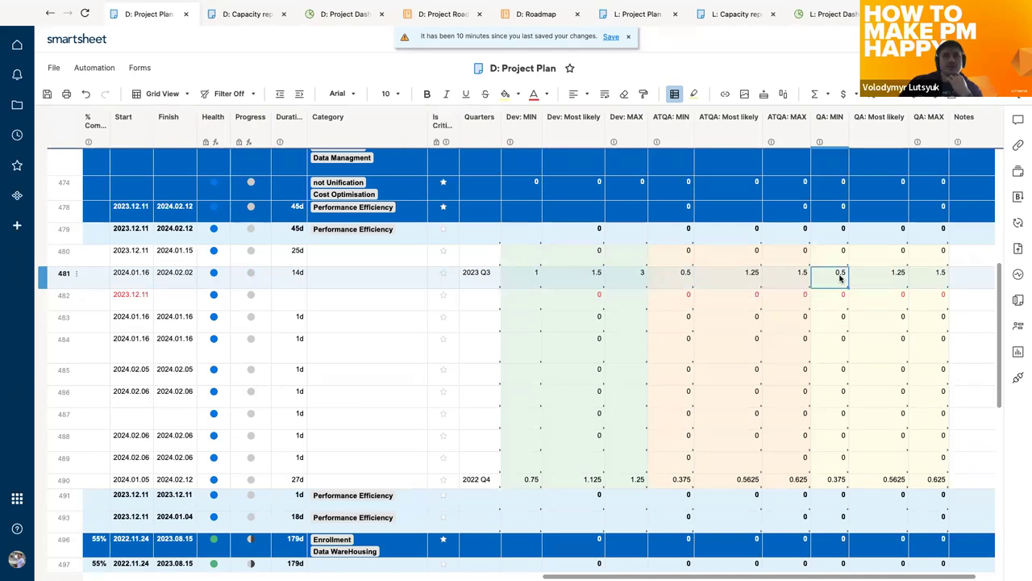
{"action": "left_click", "coordinate": [671, 282]}
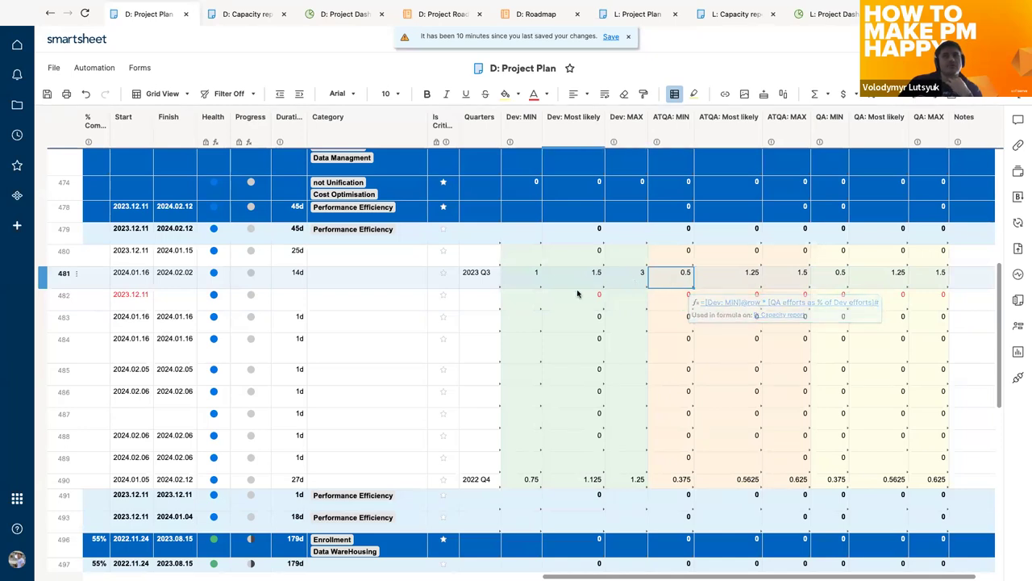
{"action": "mouse_move", "coordinate": [676, 276]}
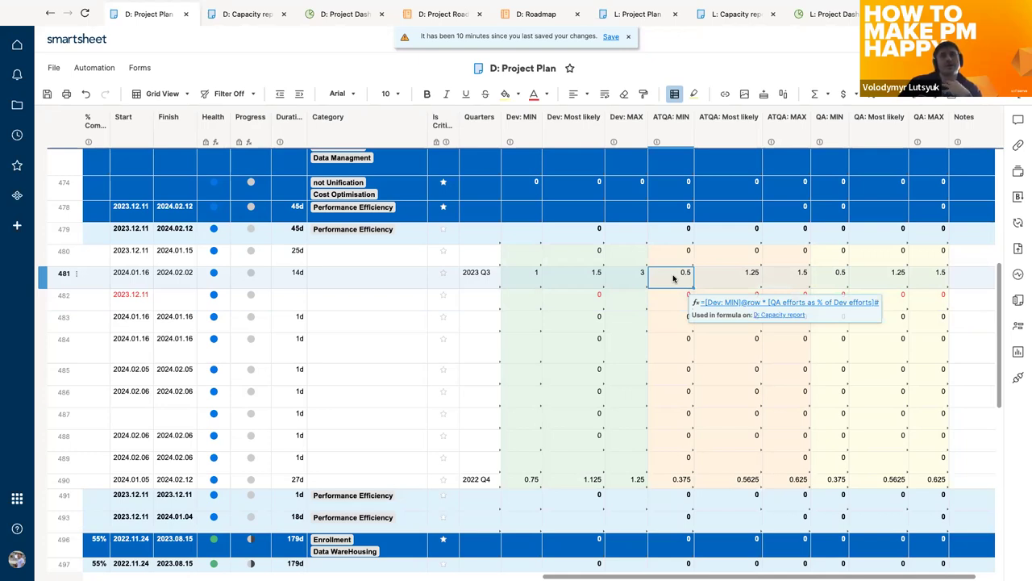
{"action": "key", "text": "Delete"}
{"action": "key", "text": "Right"}
{"action": "key", "text": "Delete"}
{"action": "key", "text": "Right"}
{"action": "key", "text": "Delete"}
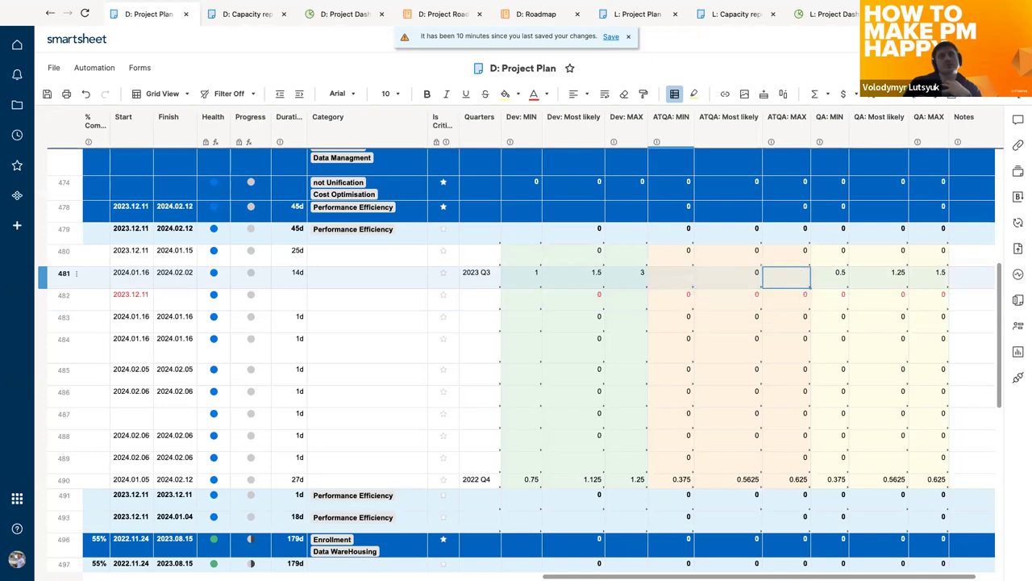
{"action": "key", "text": "Left"}
{"action": "key", "text": "Left"}
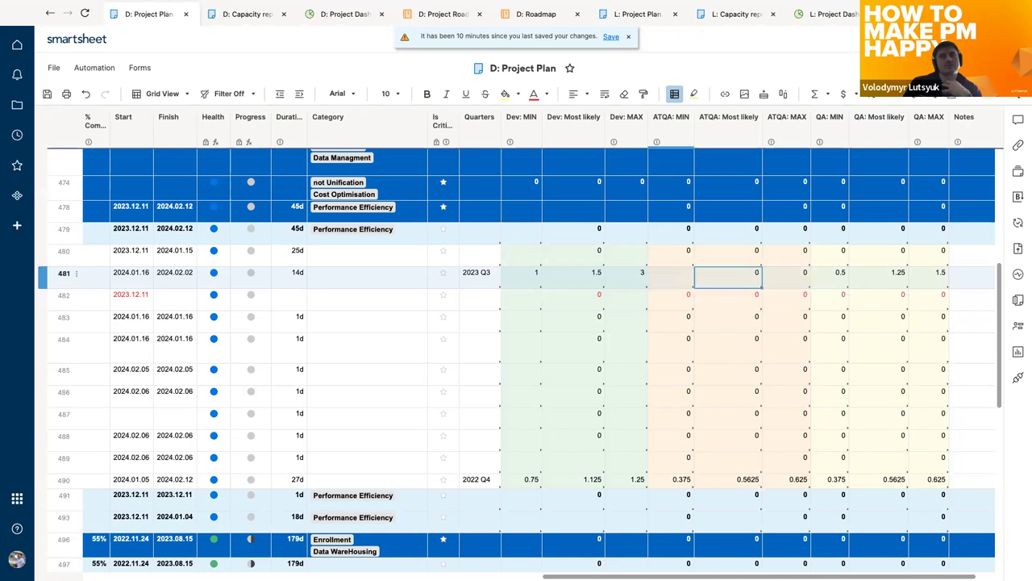
Override the QA: MIN estimate of work item 10.1.2 with 1 and check its other QA estimates.
{"action": "key", "text": "Right"}
{"action": "key", "text": "Right"}
{"action": "key", "text": "Right"}
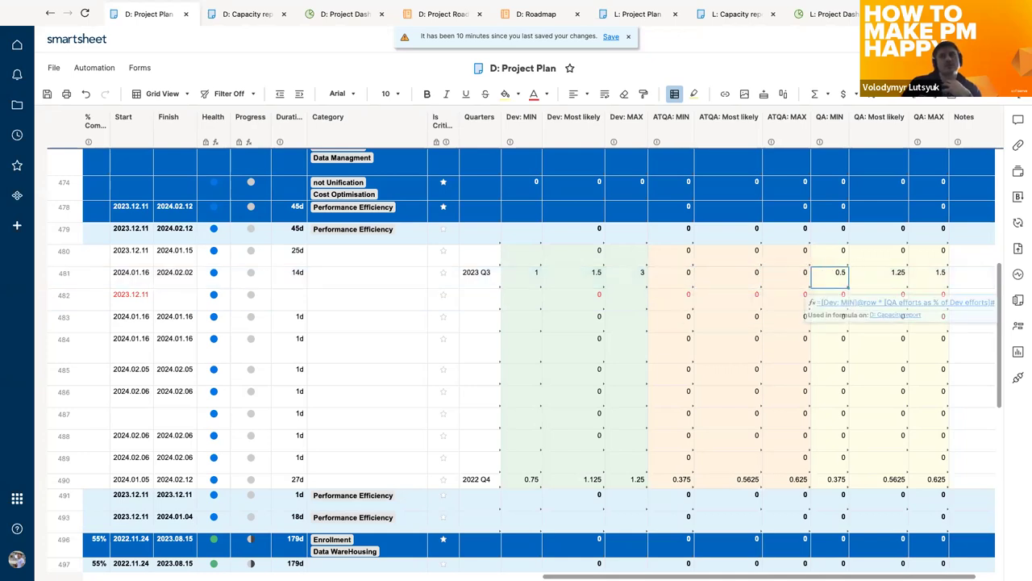
{"action": "type", "text": "1"}
{"action": "key", "text": "Return"}
{"action": "key", "text": "Right"}
{"action": "key", "text": "Up"}
{"action": "key", "text": "Up"}
{"action": "key", "text": "Down"}
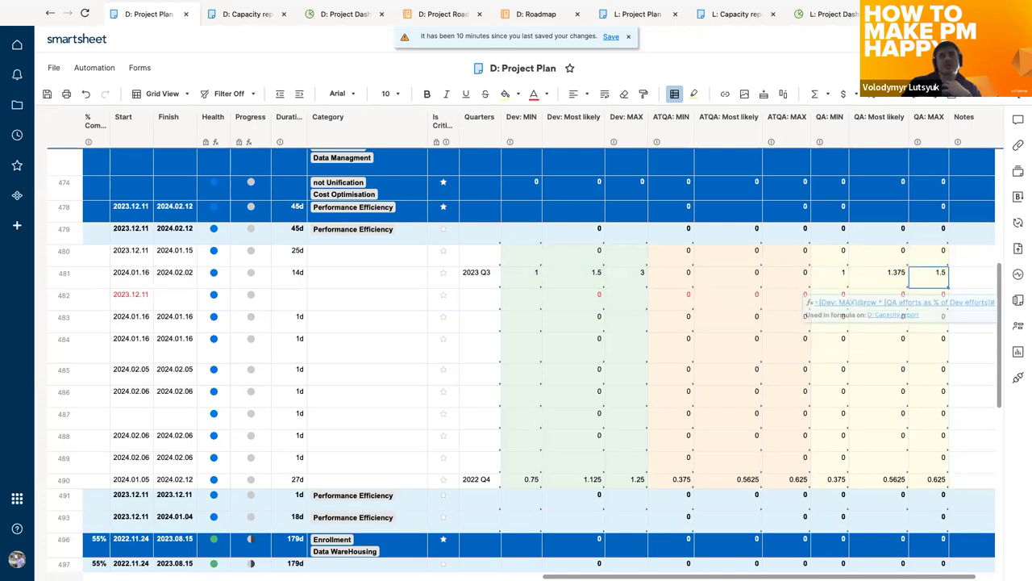
{"action": "left_click", "coordinate": [830, 271]}
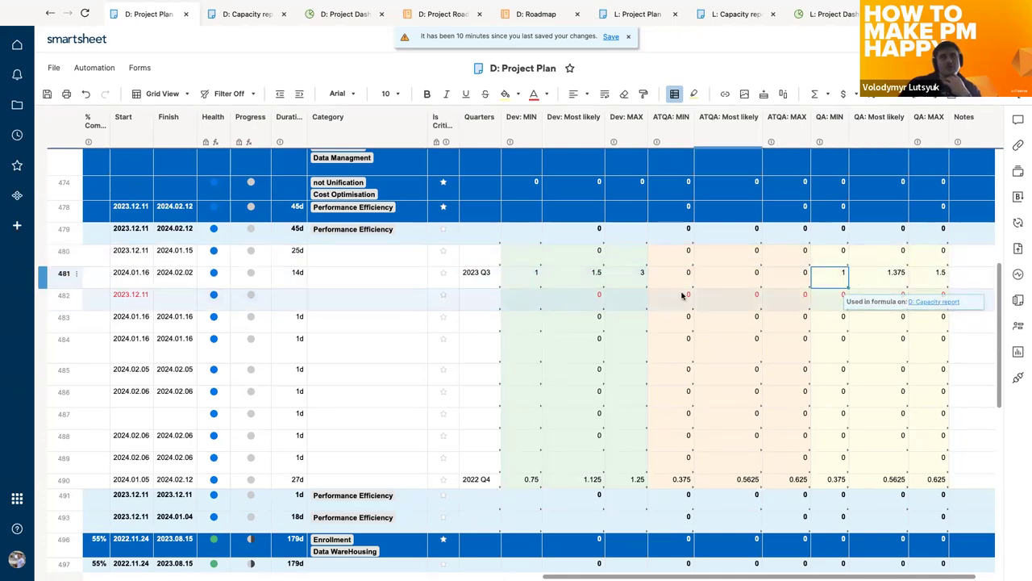
Look at the Quarters and Dev: MIN cells of work item 10.1.3 and return to the team assignments.
{"action": "left_click", "coordinate": [482, 300]}
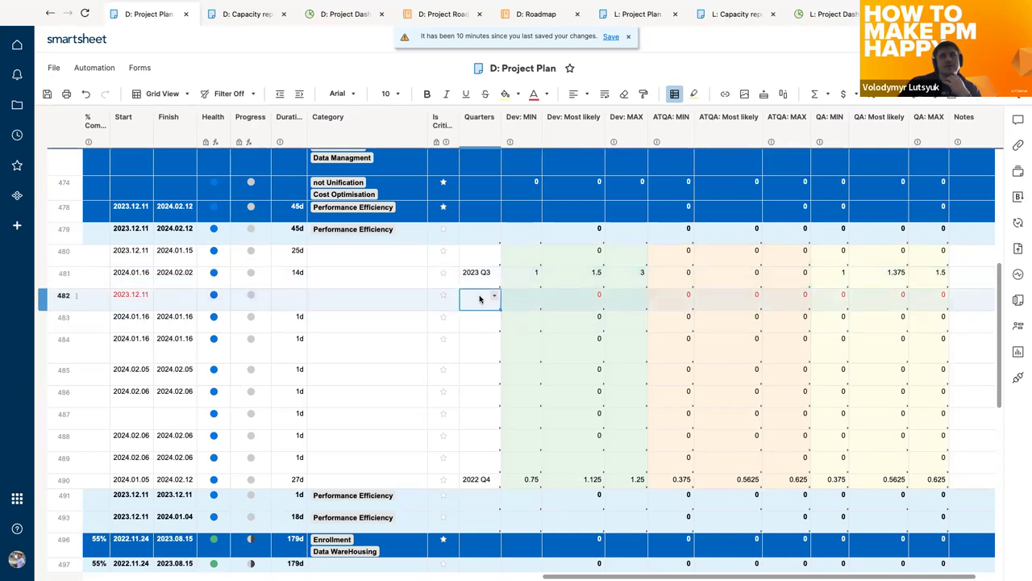
{"action": "left_click", "coordinate": [529, 303]}
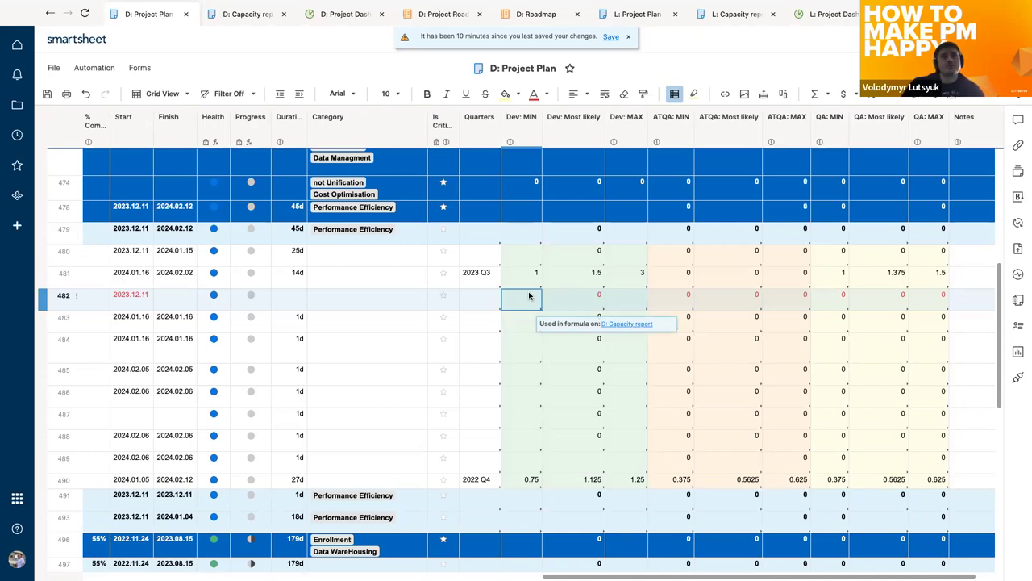
{"action": "scroll", "coordinate": [320, 315], "scroll_direction": "left", "scroll_amount": 5}
{"action": "scroll", "coordinate": [320, 315], "scroll_direction": "up", "scroll_amount": 2}
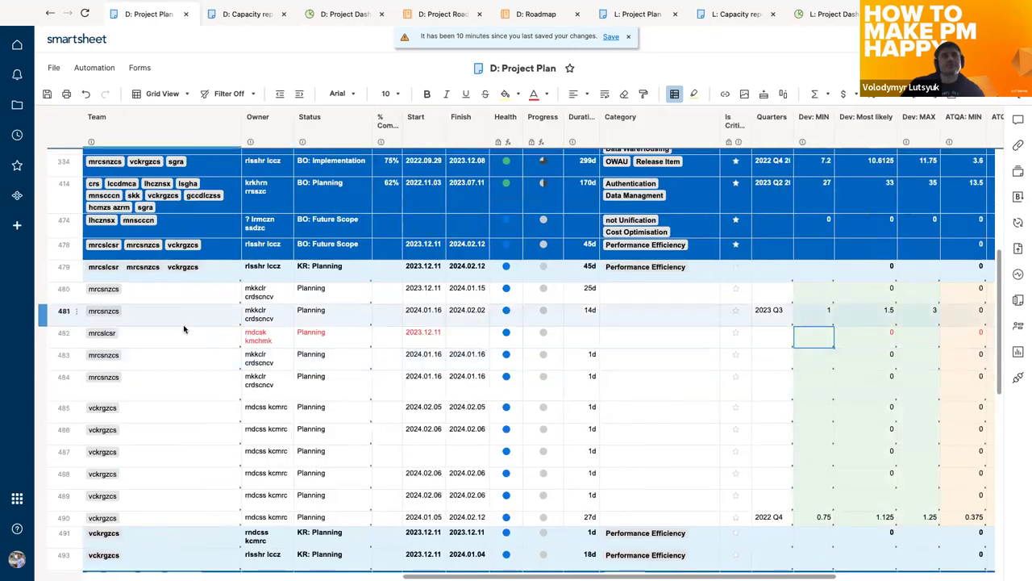
Look over work items 10.1.3 and 10.1.4 from their descriptions across to the development and ATQA estimate columns.
{"action": "scroll", "coordinate": [184, 328], "scroll_direction": "left", "scroll_amount": 10}
{"action": "scroll", "coordinate": [184, 328], "scroll_direction": "down", "scroll_amount": 1}
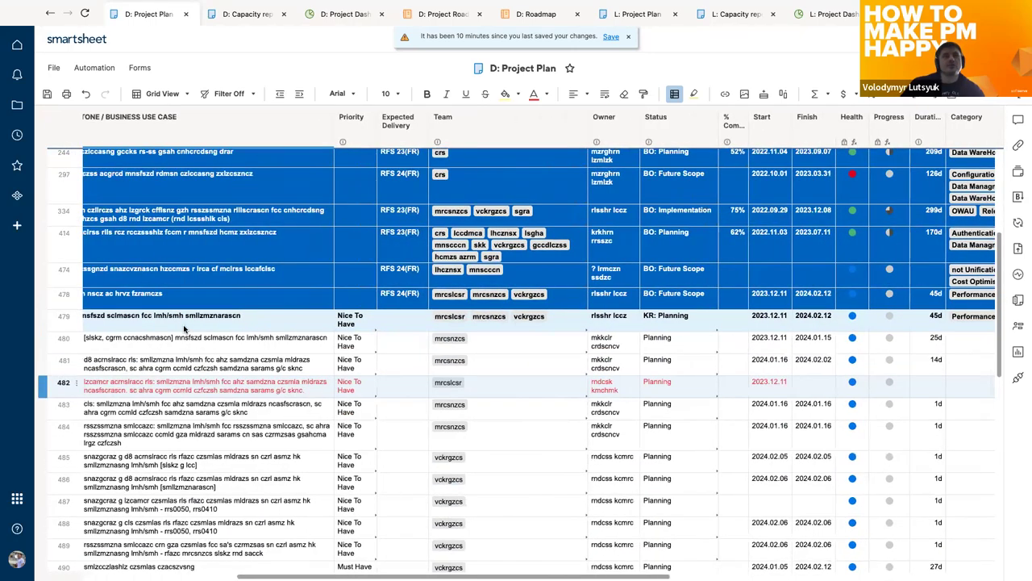
{"action": "scroll", "coordinate": [184, 328], "scroll_direction": "left", "scroll_amount": 2}
{"action": "scroll", "coordinate": [184, 328], "scroll_direction": "down", "scroll_amount": 1}
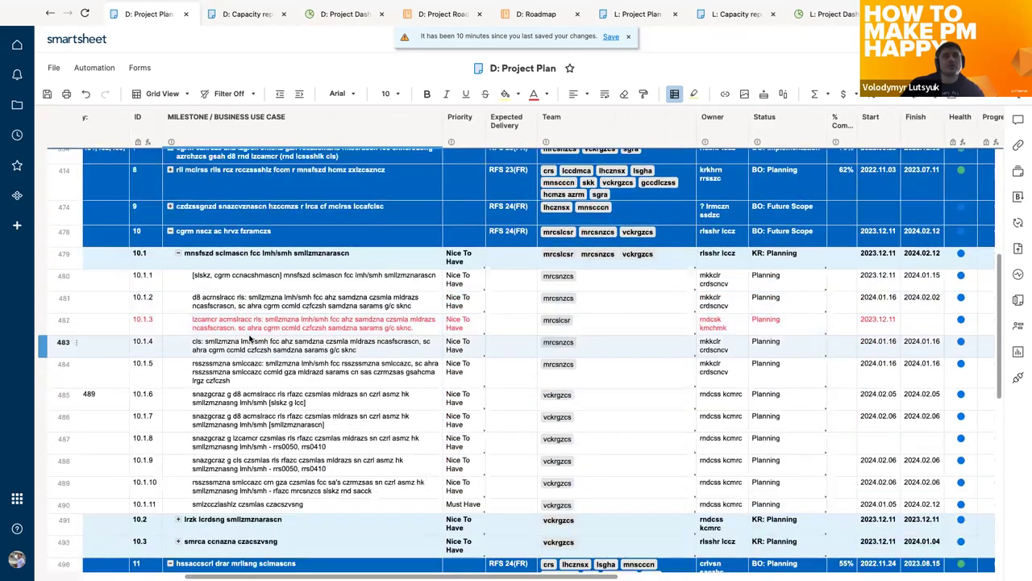
{"action": "key", "text": "Up"}
{"action": "scroll", "coordinate": [357, 338], "scroll_direction": "right", "scroll_amount": 10}
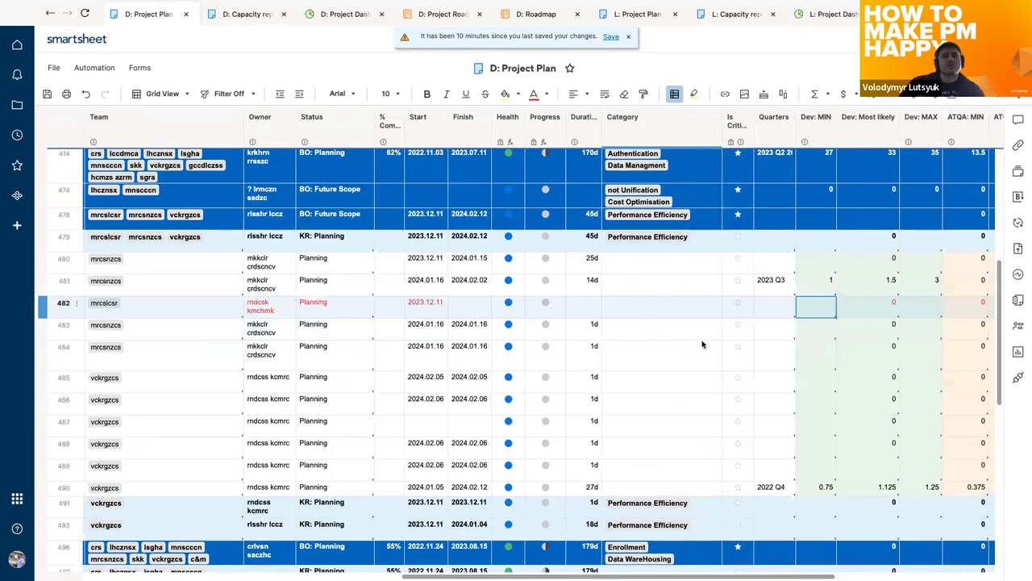
{"action": "mouse_move", "coordinate": [827, 332]}
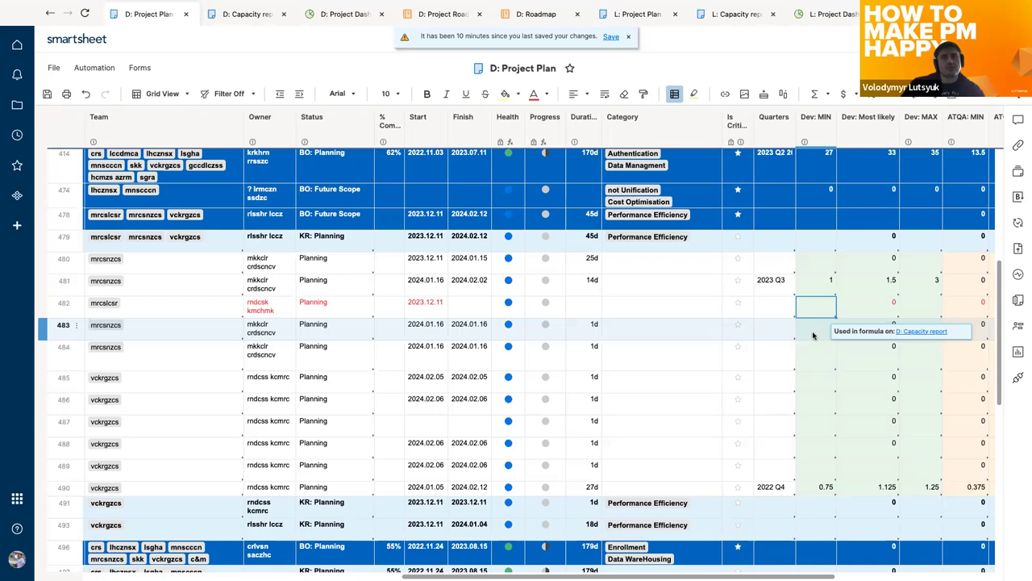
{"action": "scroll", "coordinate": [812, 331], "scroll_direction": "right", "scroll_amount": 2}
{"action": "scroll", "coordinate": [813, 331], "scroll_direction": "right", "scroll_amount": 3}
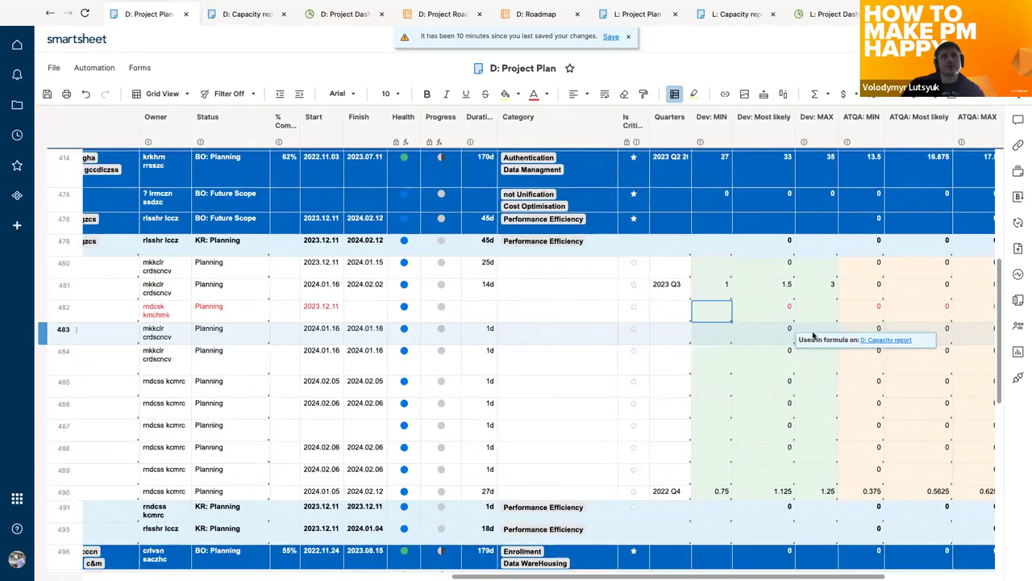
{"action": "left_click", "coordinate": [720, 333]}
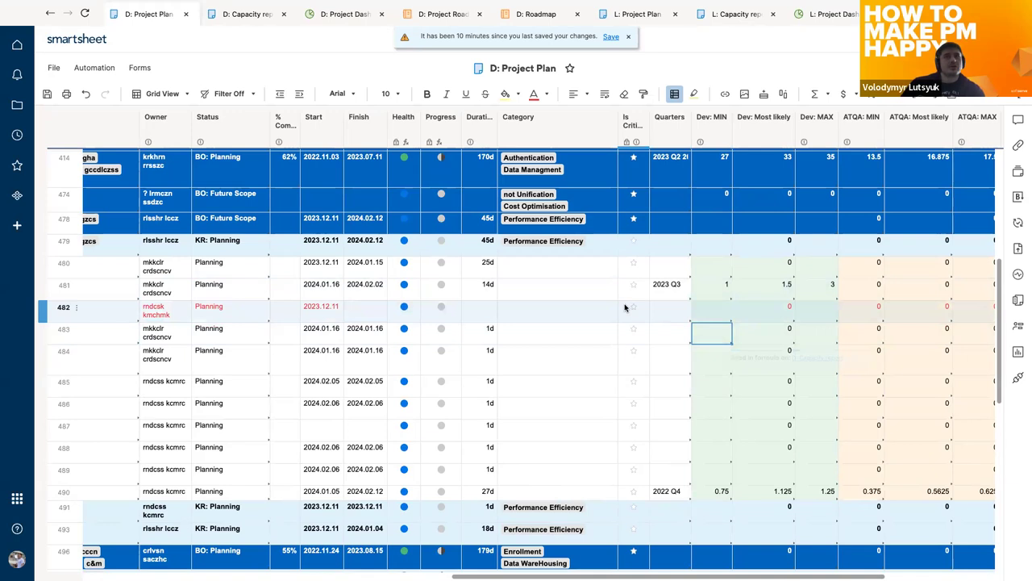
Save the project plan changes and look over the Dev, ATQA and QA estimate columns of objective 10.
{"action": "left_click", "coordinate": [612, 37]}
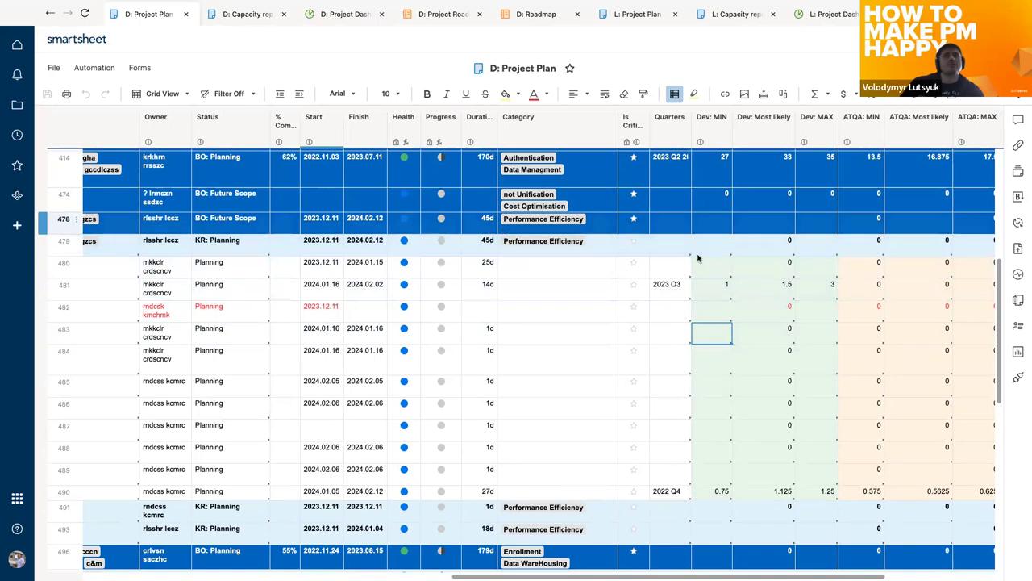
{"action": "scroll", "coordinate": [756, 291], "scroll_direction": "right", "scroll_amount": 1}
{"action": "scroll", "coordinate": [757, 290], "scroll_direction": "right", "scroll_amount": 4}
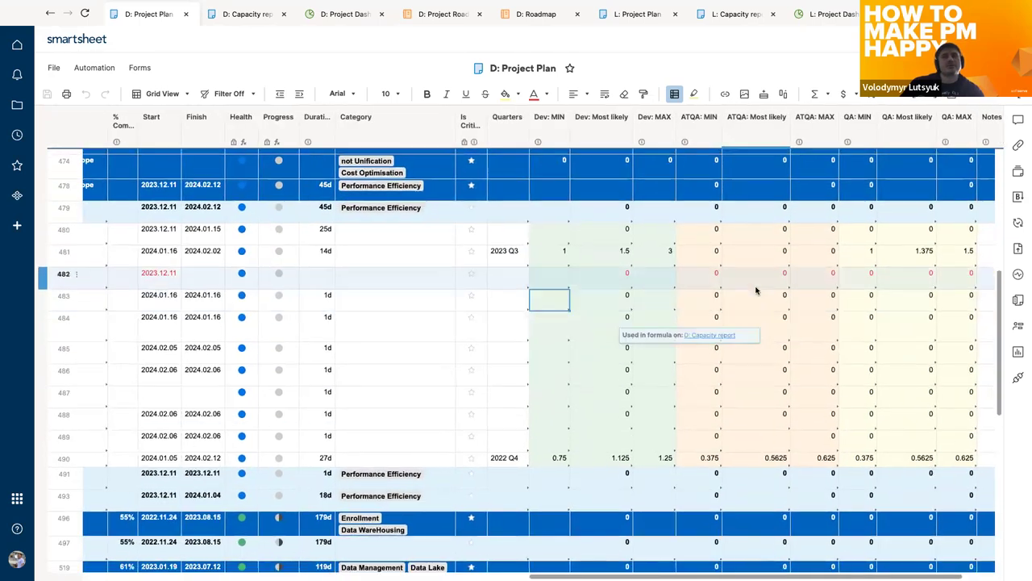
{"action": "scroll", "coordinate": [757, 290], "scroll_direction": "up", "scroll_amount": 1}
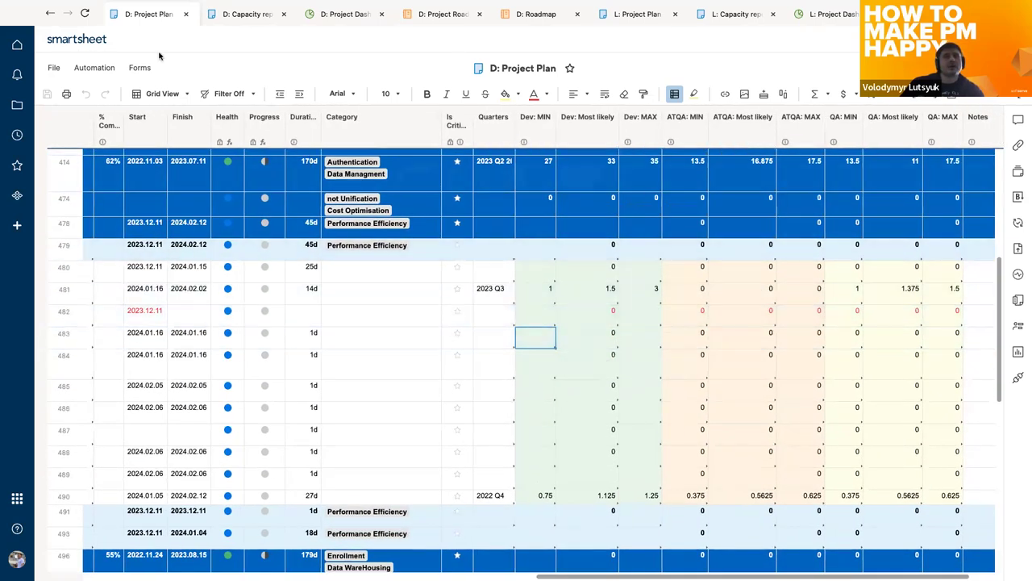
Switch to the D: Capacity report sheet and look at the quarterly anticipated scope of teams vckrgzcs and skk.
{"action": "left_click", "coordinate": [240, 15]}
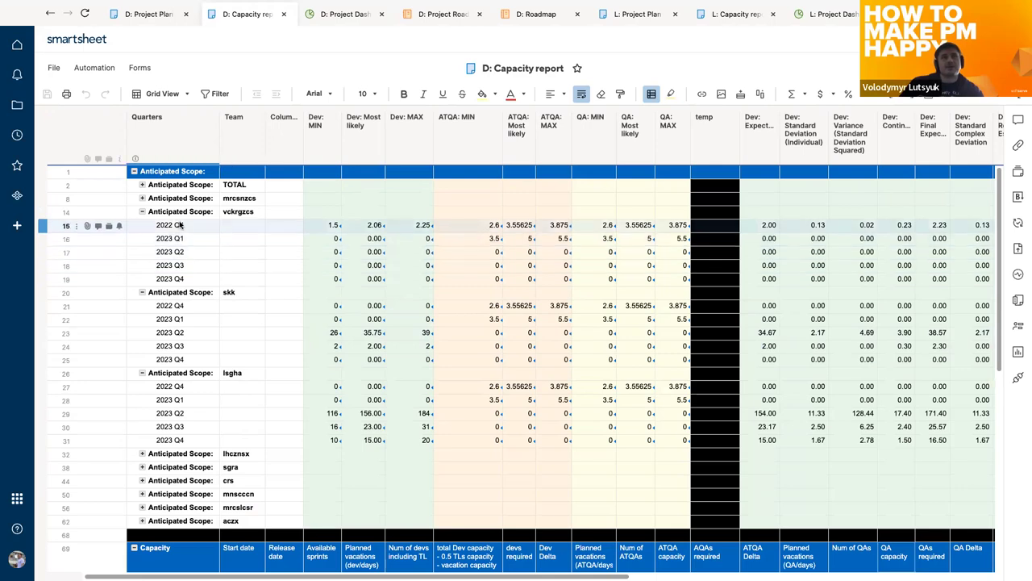
{"action": "left_click", "coordinate": [237, 212]}
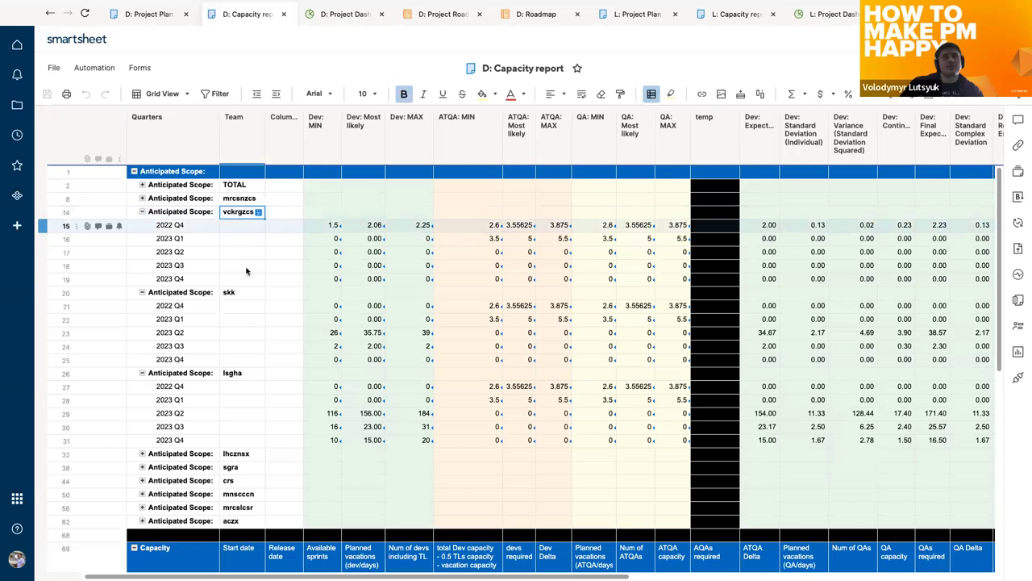
{"action": "left_click", "coordinate": [233, 295]}
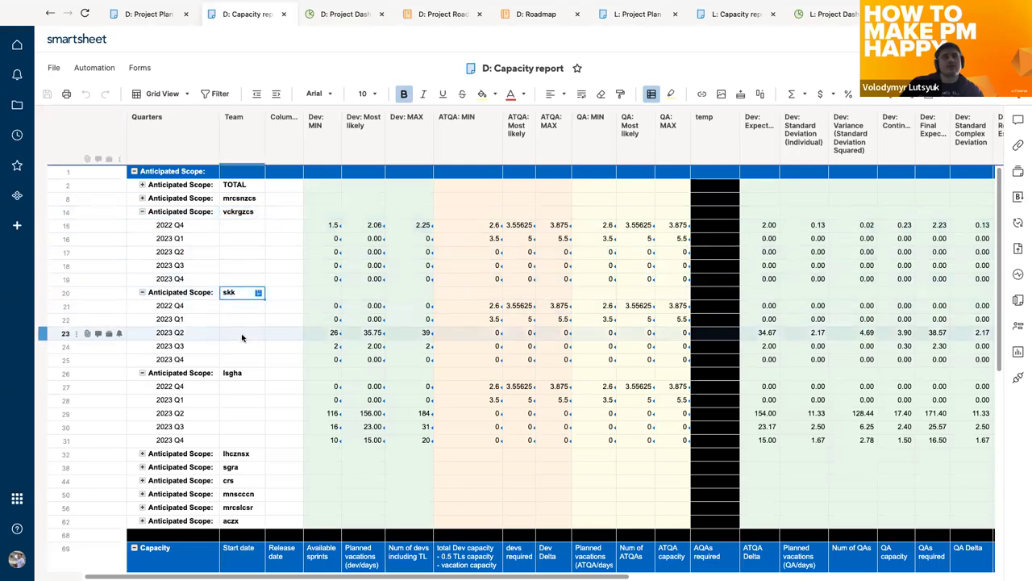
{"action": "left_click", "coordinate": [172, 308]}
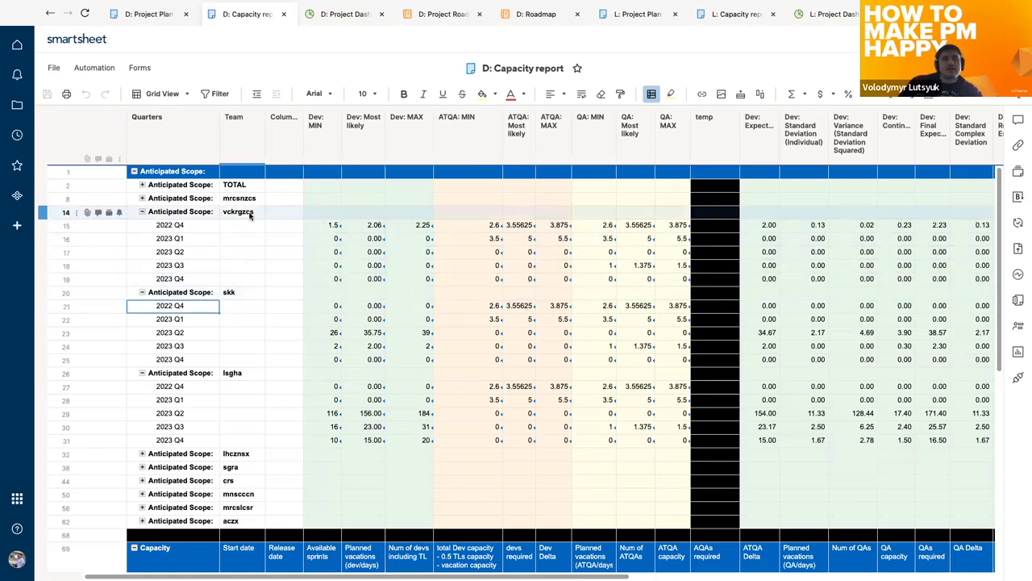
Examine the Dev: MIN formula of team vckrgzcs for 2022 Q4 and select that quarter's three Dev estimates.
{"action": "scroll", "coordinate": [250, 214], "scroll_direction": "down", "scroll_amount": 1}
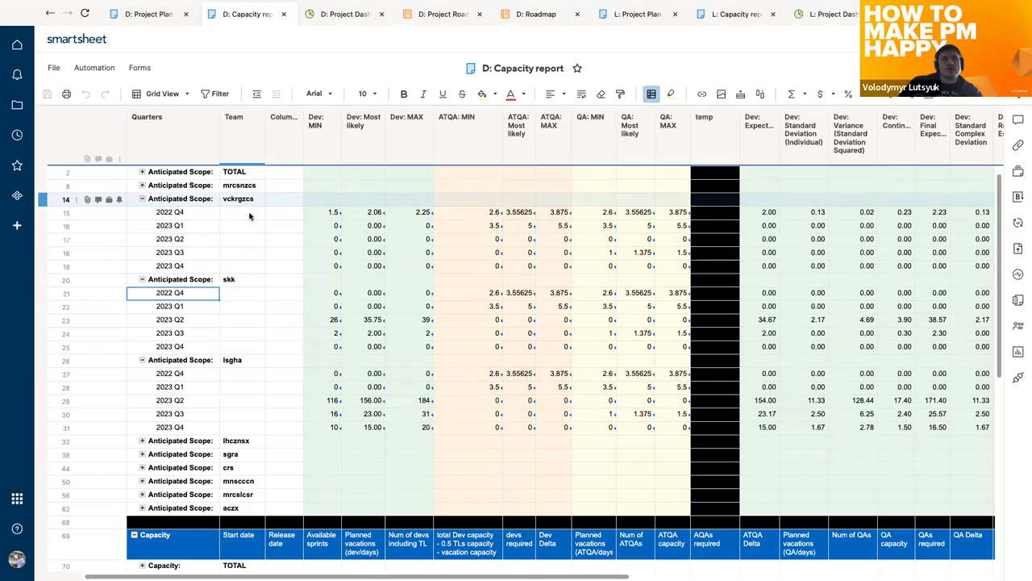
{"action": "left_click", "coordinate": [334, 213]}
{"action": "scroll", "coordinate": [334, 212], "scroll_direction": "up", "scroll_amount": 1}
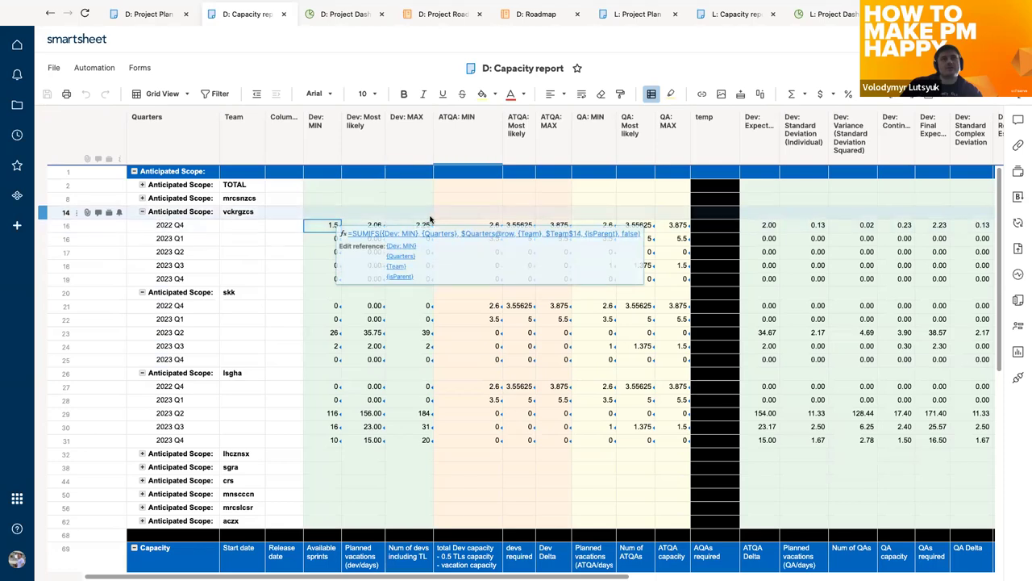
{"action": "left_click", "coordinate": [361, 214]}
{"action": "left_click", "coordinate": [246, 213]}
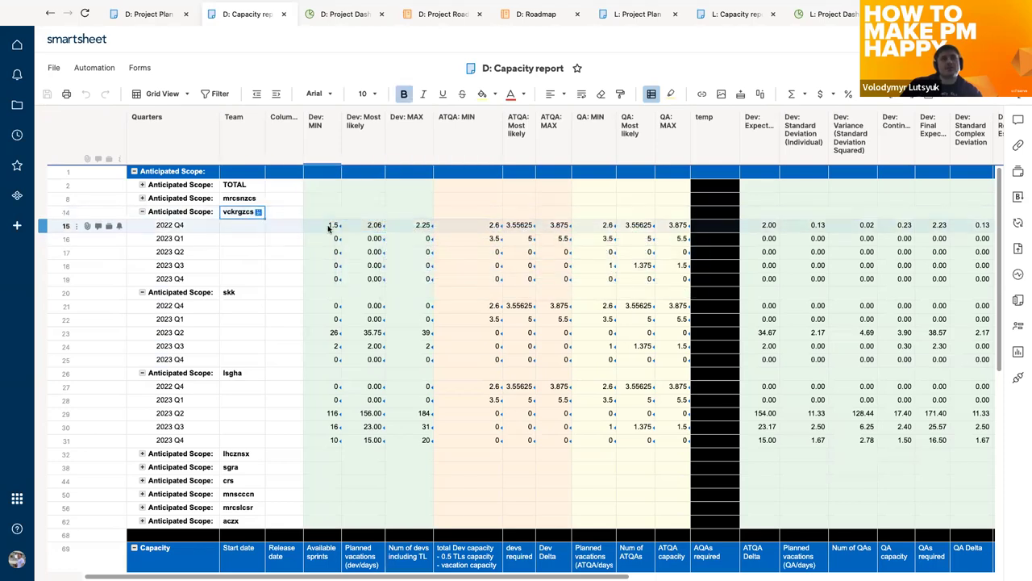
{"action": "left_click", "coordinate": [323, 229]}
{"action": "left_click_drag", "start_coordinate": [322, 228], "coordinate": [413, 223]}
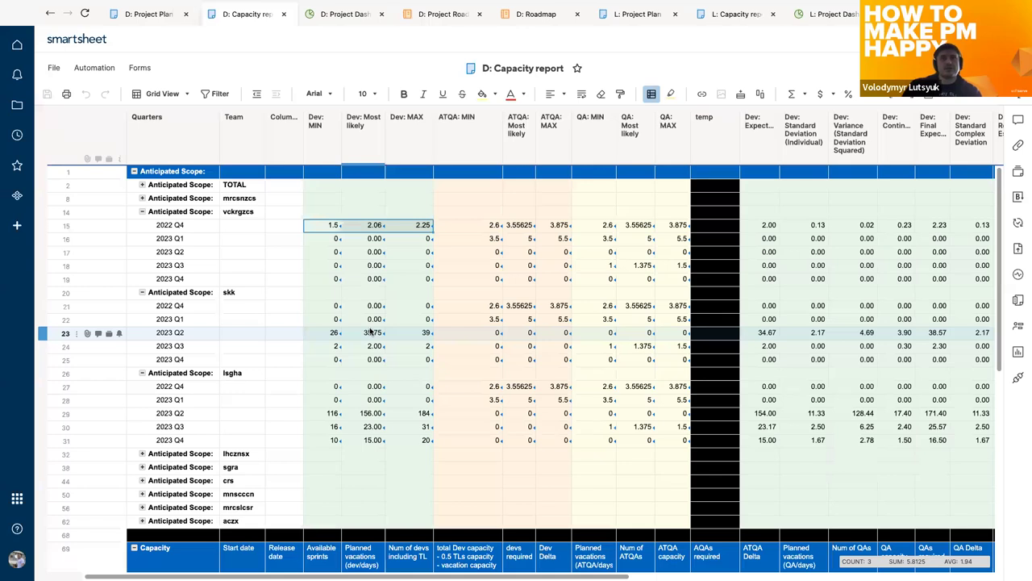
Check the Dev: MIN formulas for skk in 2023 Q2 and lsgha in 2023 Q3, and select lsgha's 2023 Q2 Dev estimates.
{"action": "left_click", "coordinate": [330, 337]}
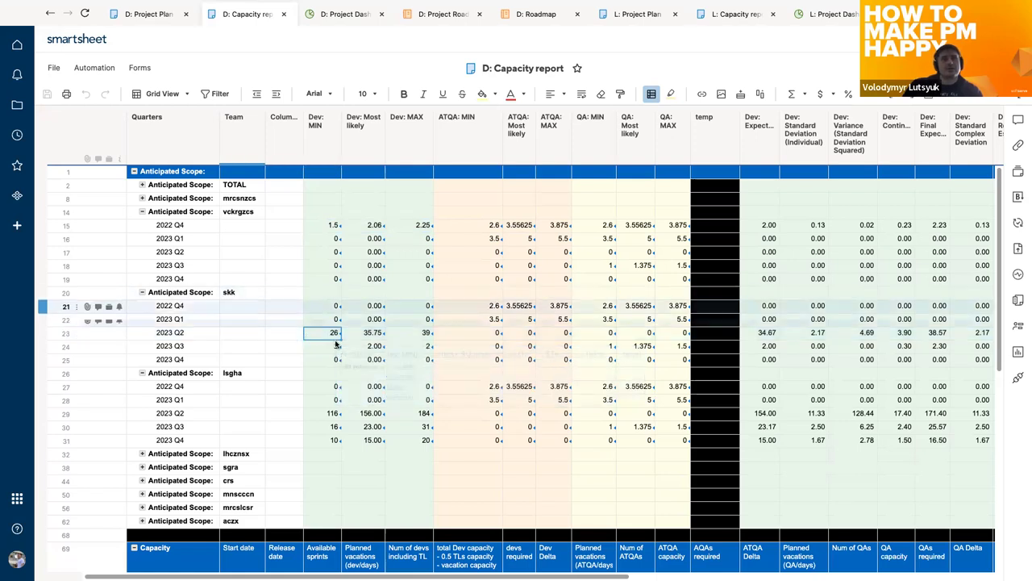
{"action": "scroll", "coordinate": [317, 355], "scroll_direction": "down", "scroll_amount": 1}
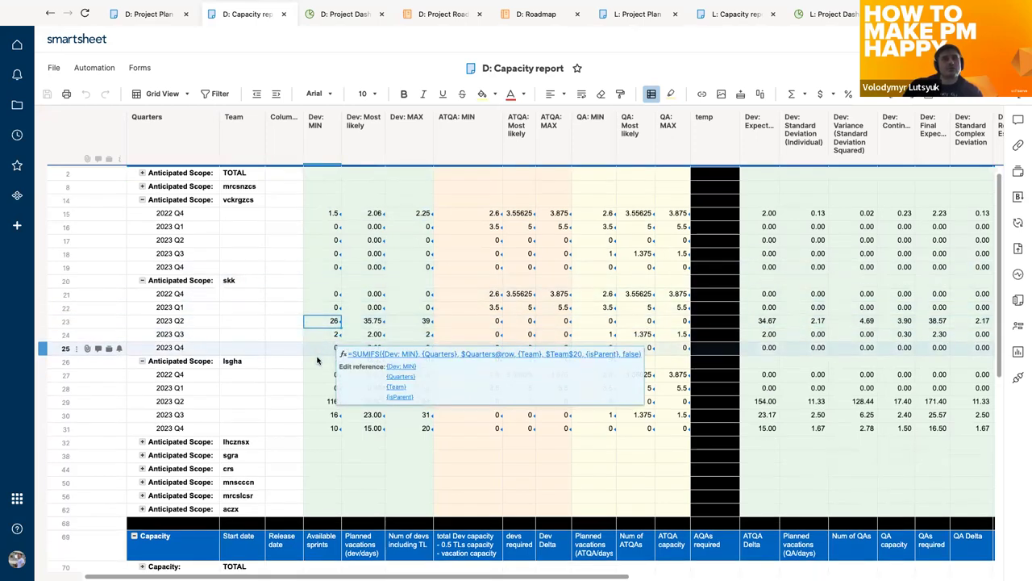
{"action": "scroll", "coordinate": [317, 361], "scroll_direction": "down", "scroll_amount": 1}
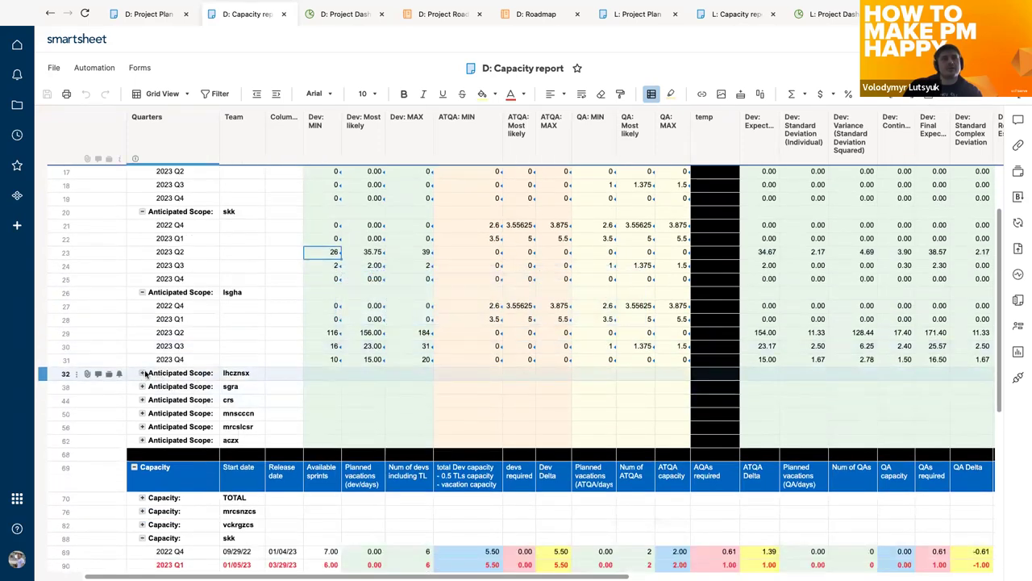
{"action": "left_click", "coordinate": [330, 345]}
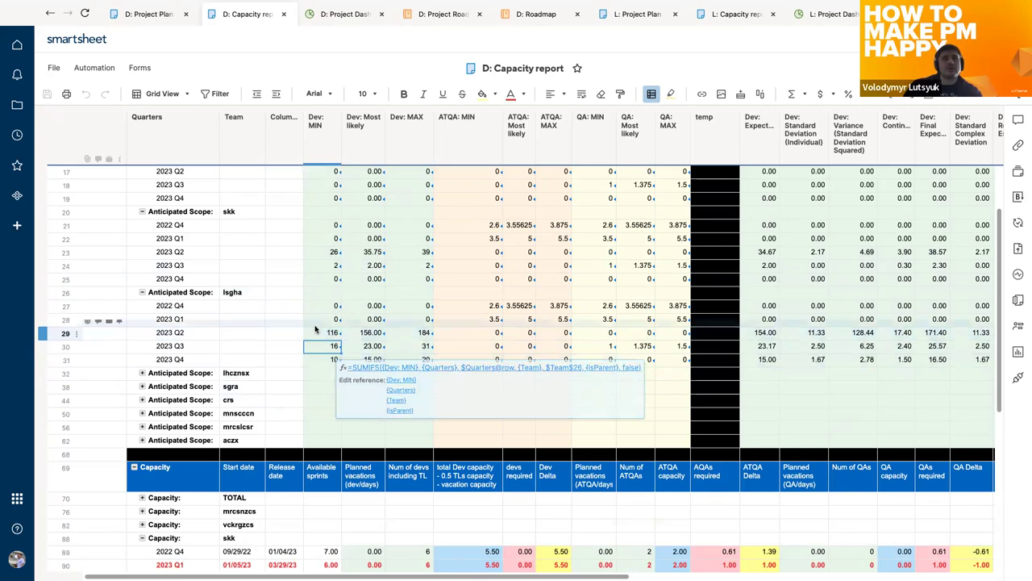
{"action": "left_click", "coordinate": [397, 333]}
{"action": "left_click_drag", "start_coordinate": [397, 334], "coordinate": [324, 335]}
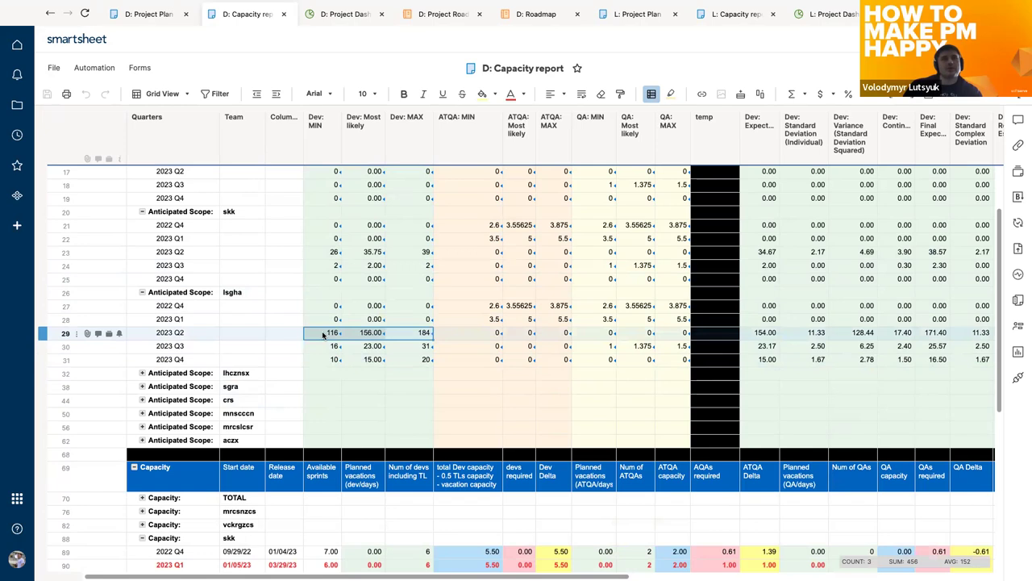
Compare the anticipated scope with the Capacity section and expand the capacity rows of team lsgha.
{"action": "scroll", "coordinate": [360, 330], "scroll_direction": "down", "scroll_amount": 2}
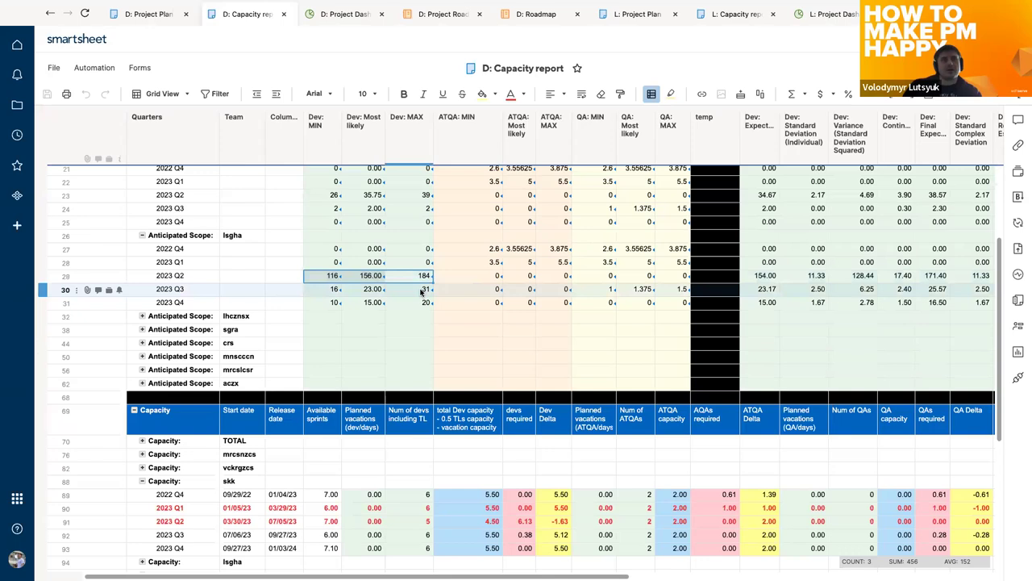
{"action": "scroll", "coordinate": [420, 292], "scroll_direction": "down", "scroll_amount": 5}
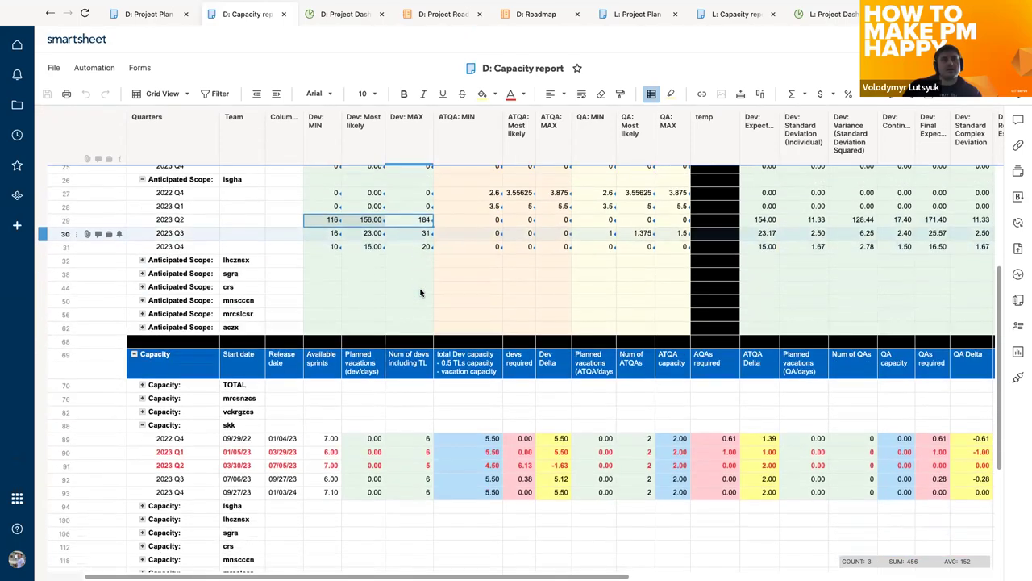
{"action": "scroll", "coordinate": [420, 292], "scroll_direction": "up", "scroll_amount": 5}
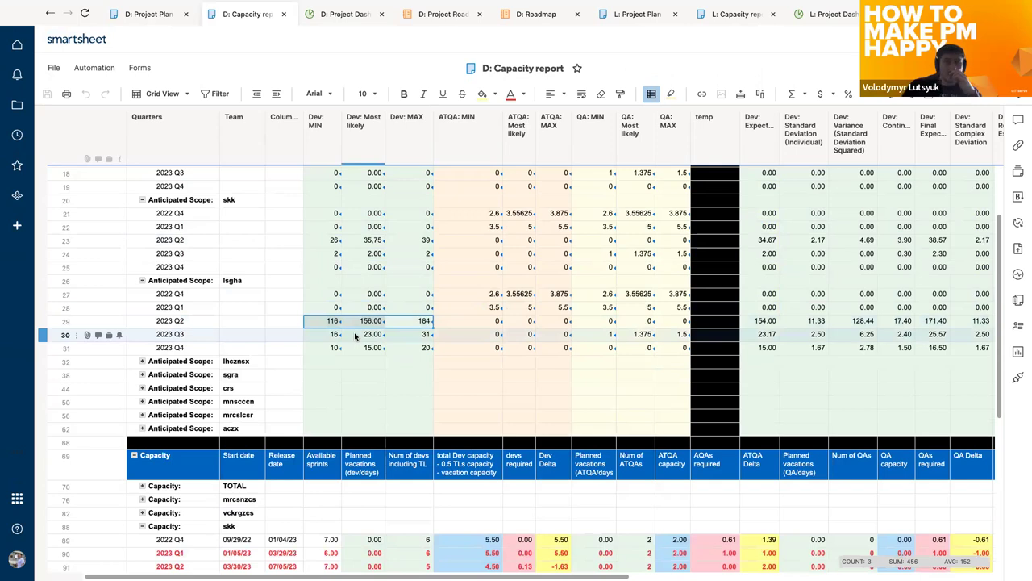
{"action": "scroll", "coordinate": [355, 337], "scroll_direction": "down", "scroll_amount": 1}
{"action": "scroll", "coordinate": [354, 337], "scroll_direction": "down", "scroll_amount": 5}
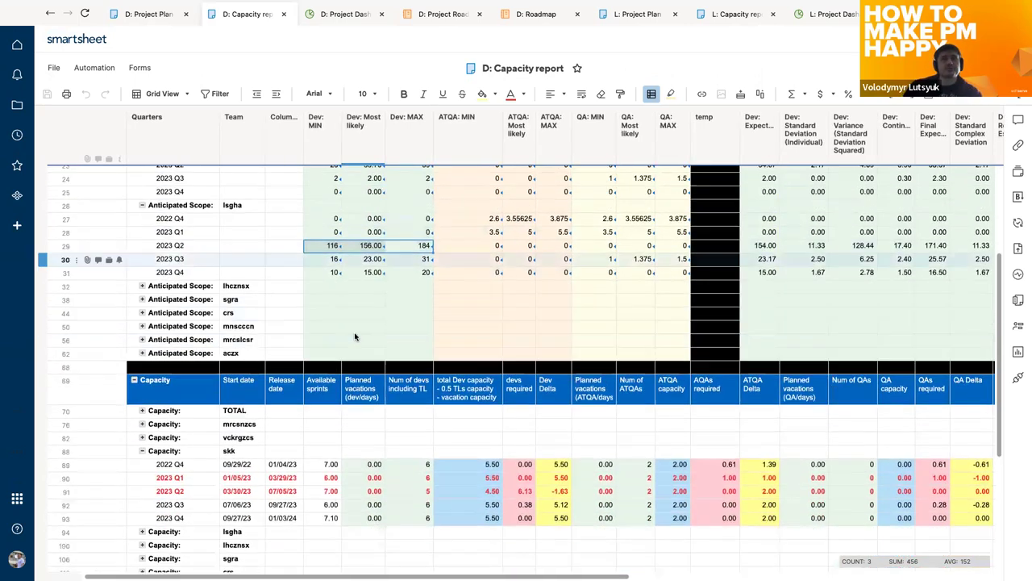
{"action": "scroll", "coordinate": [355, 337], "scroll_direction": "down", "scroll_amount": 2}
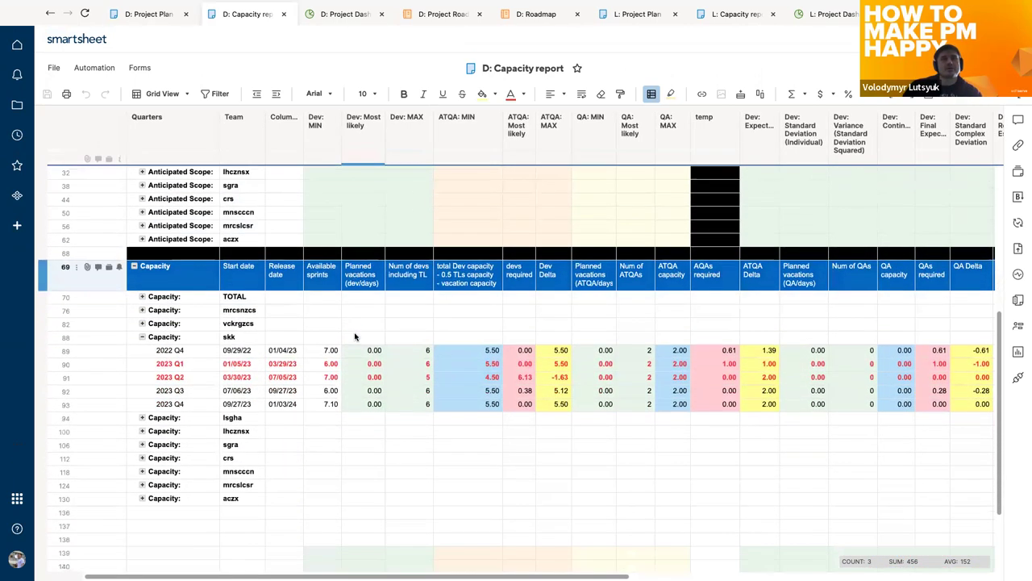
{"action": "scroll", "coordinate": [355, 337], "scroll_direction": "down", "scroll_amount": 1}
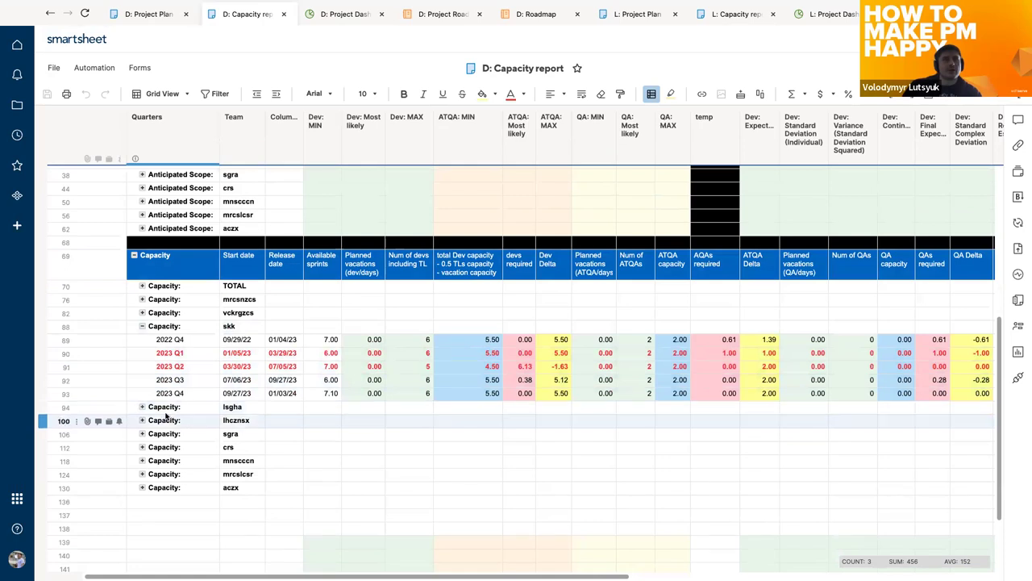
{"action": "scroll", "coordinate": [169, 412], "scroll_direction": "up", "scroll_amount": 5}
{"action": "scroll", "coordinate": [174, 408], "scroll_direction": "down", "scroll_amount": 5}
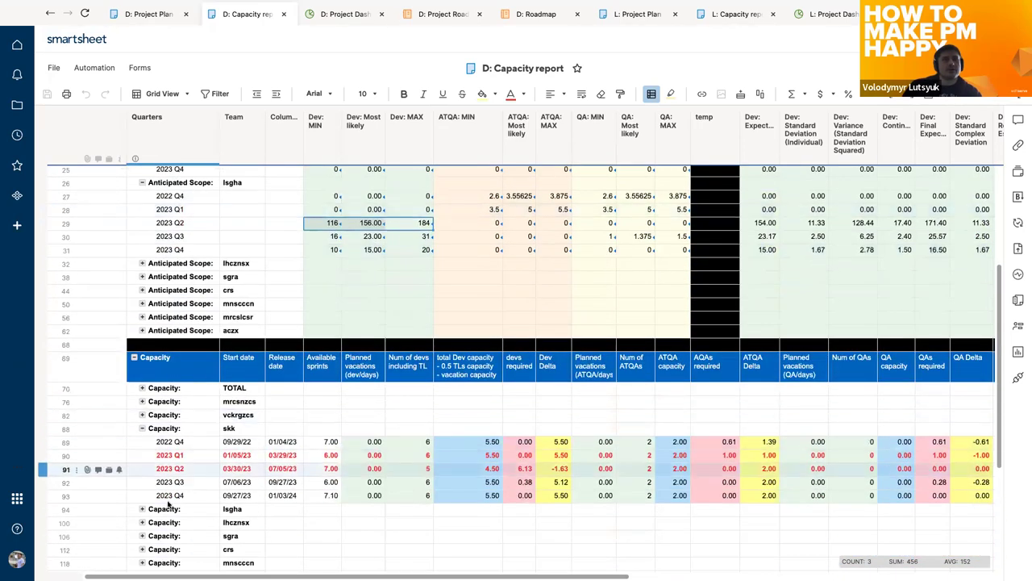
{"action": "left_click", "coordinate": [142, 509]}
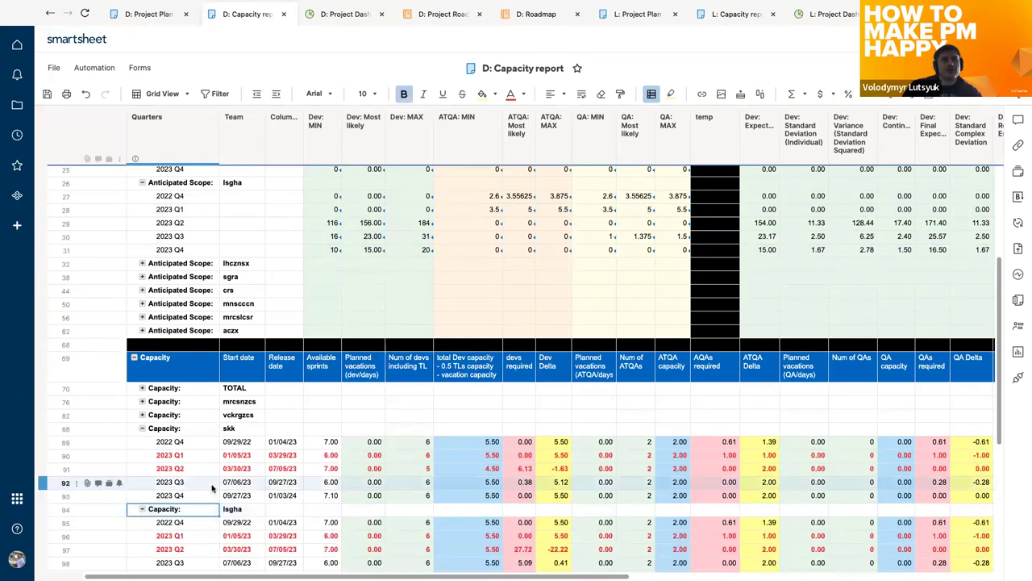
{"action": "scroll", "coordinate": [212, 487], "scroll_direction": "down", "scroll_amount": 5}
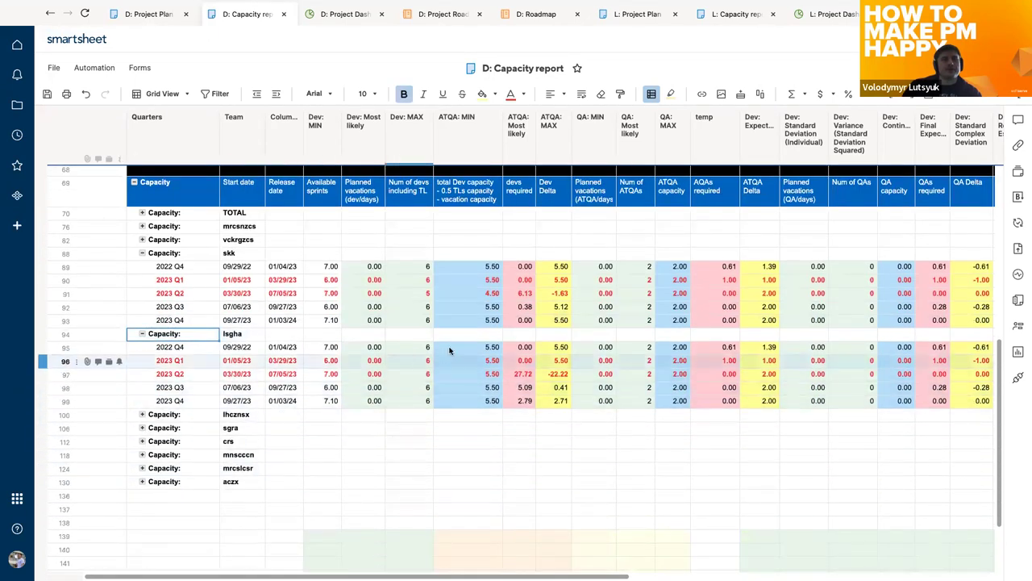
Check lsgha's total Dev capacity formulas for 2023 Q1 and Q2, plus the number of devs and devs required for 2023 Q2.
{"action": "left_click", "coordinate": [491, 362]}
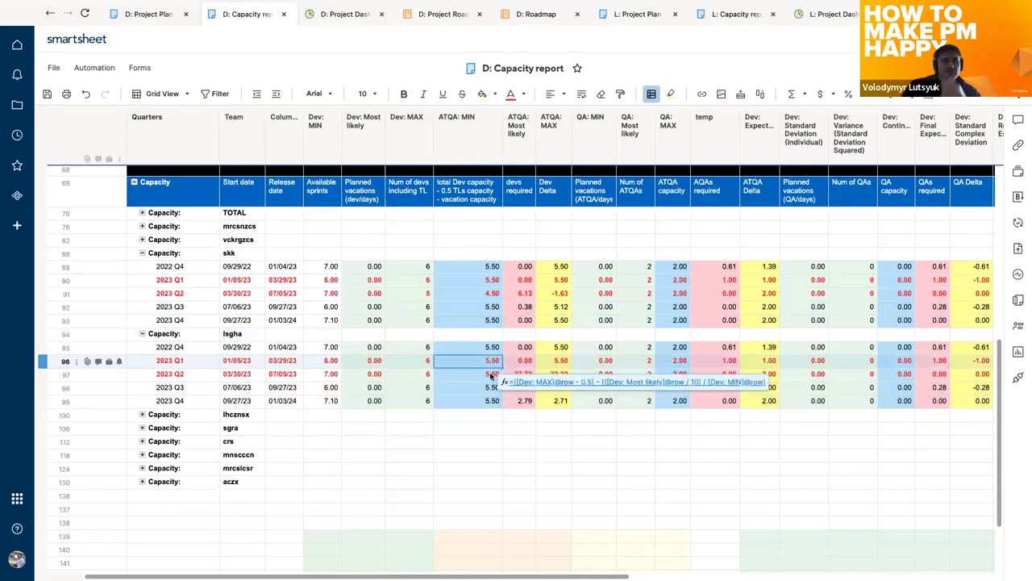
{"action": "left_click", "coordinate": [488, 375]}
{"action": "left_click", "coordinate": [421, 378]}
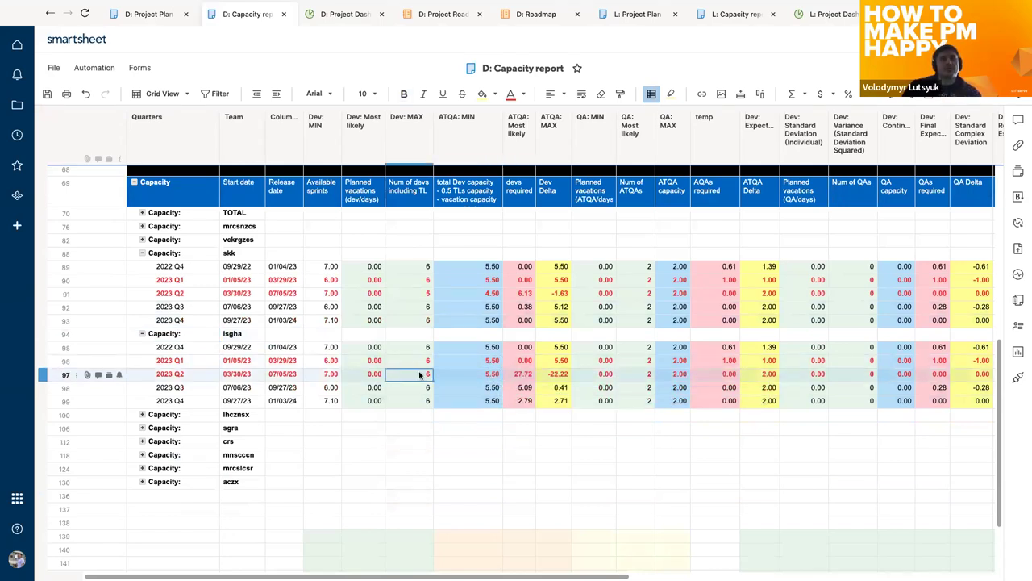
{"action": "left_click", "coordinate": [479, 377]}
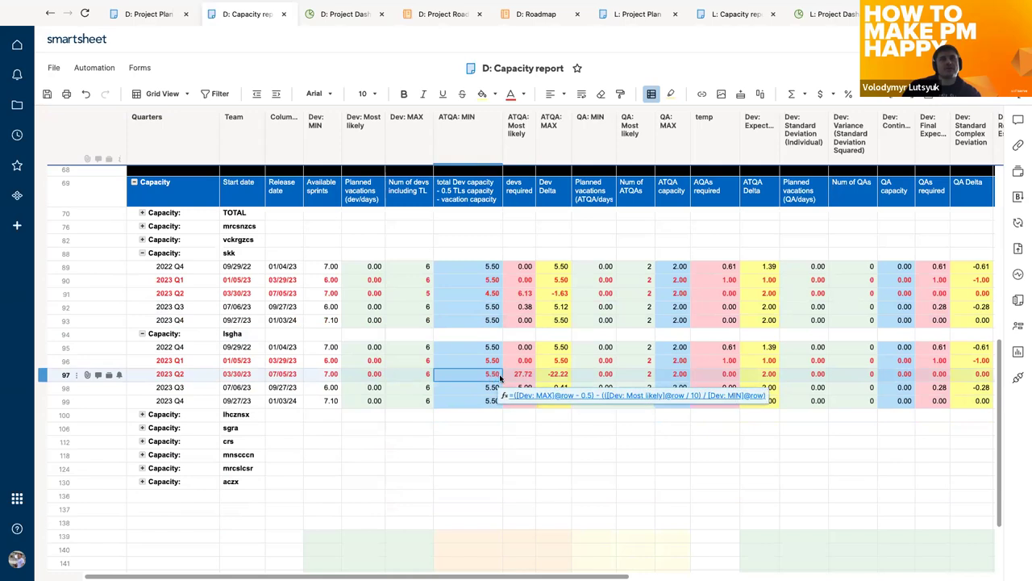
{"action": "left_click", "coordinate": [528, 377]}
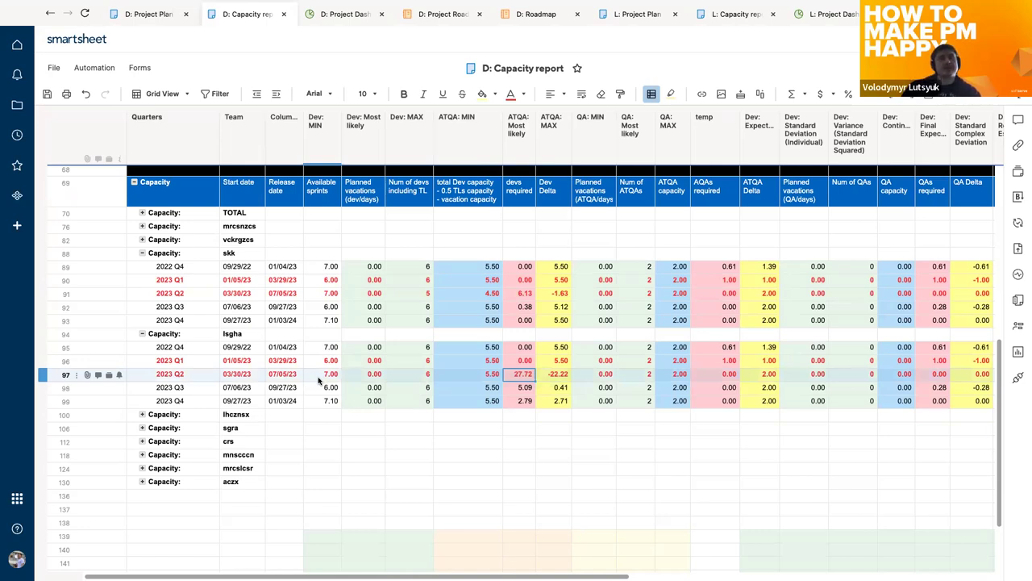
Set the number of devs including TL for team lsgha's 2023 Q2 to 28 and check that quarter's Dev Delta.
{"action": "left_click", "coordinate": [561, 374]}
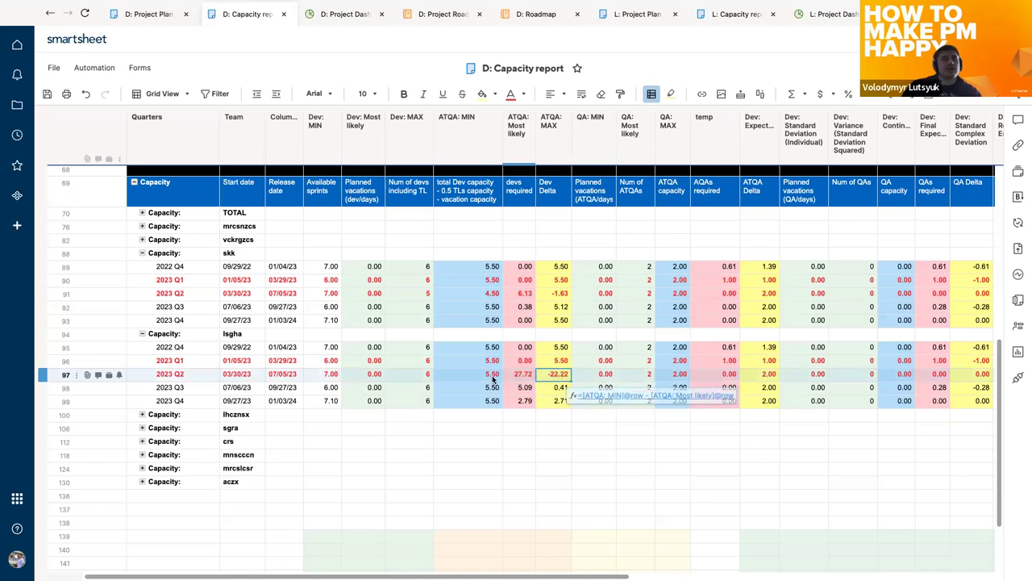
{"action": "left_click", "coordinate": [420, 376]}
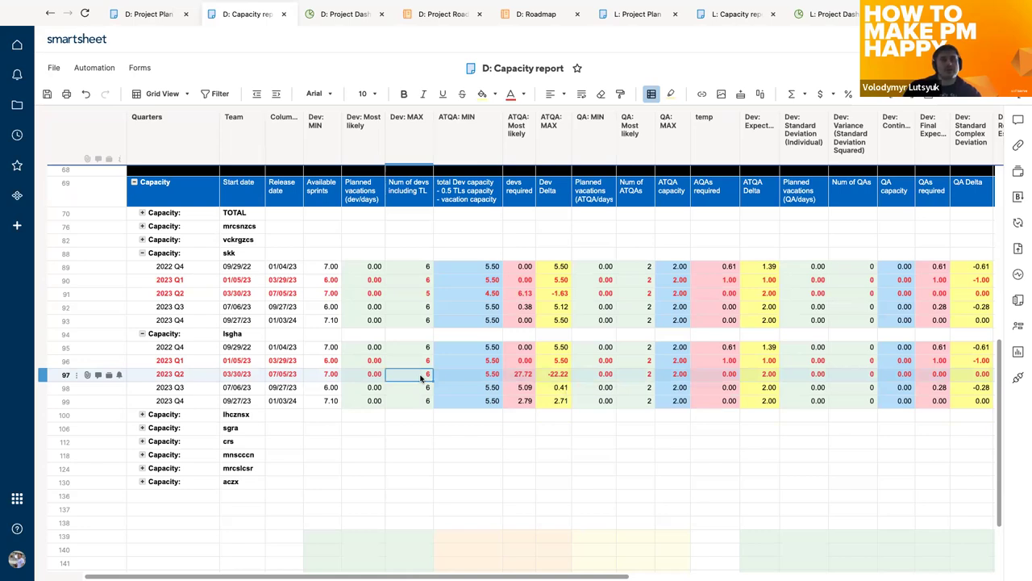
{"action": "type", "text": "27"}
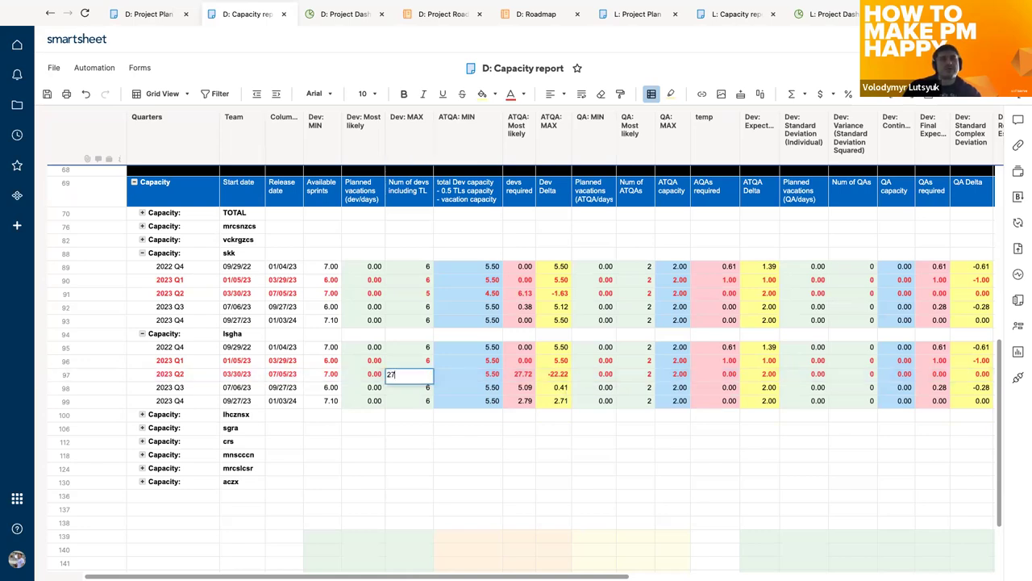
{"action": "key", "text": "Return"}
{"action": "left_click", "coordinate": [409, 373]}
{"action": "type", "text": "28"}
{"action": "key", "text": "Return"}
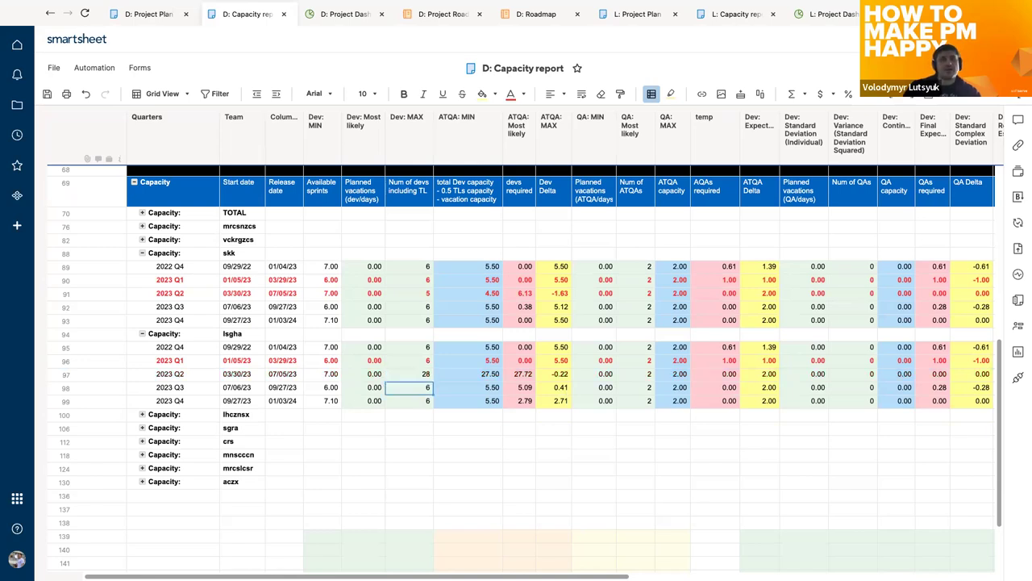
{"action": "left_click", "coordinate": [558, 375]}
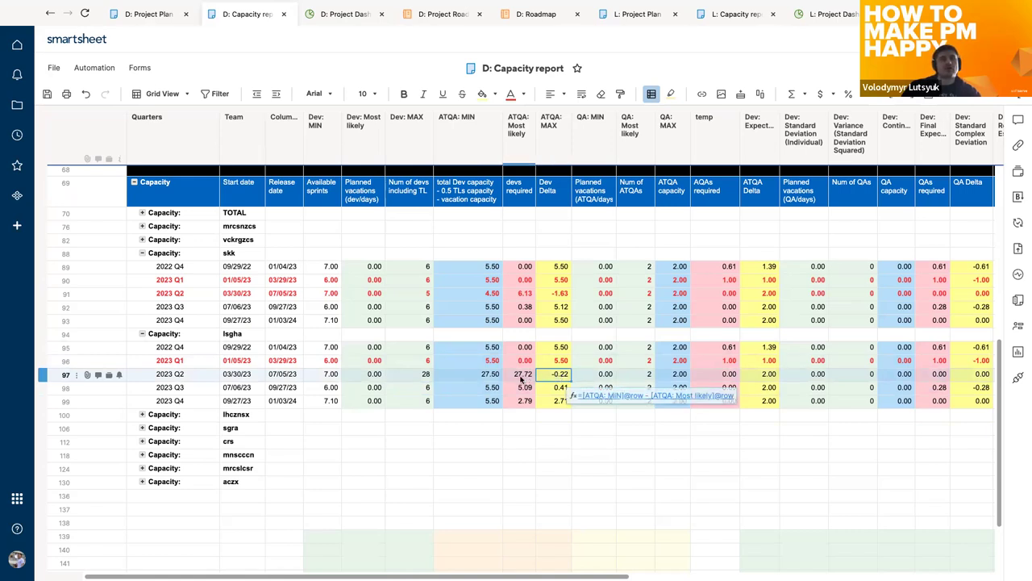
Set the number of devs including TL for team lsgha's 2023 Q2 back to 6.
{"action": "left_click", "coordinate": [420, 376]}
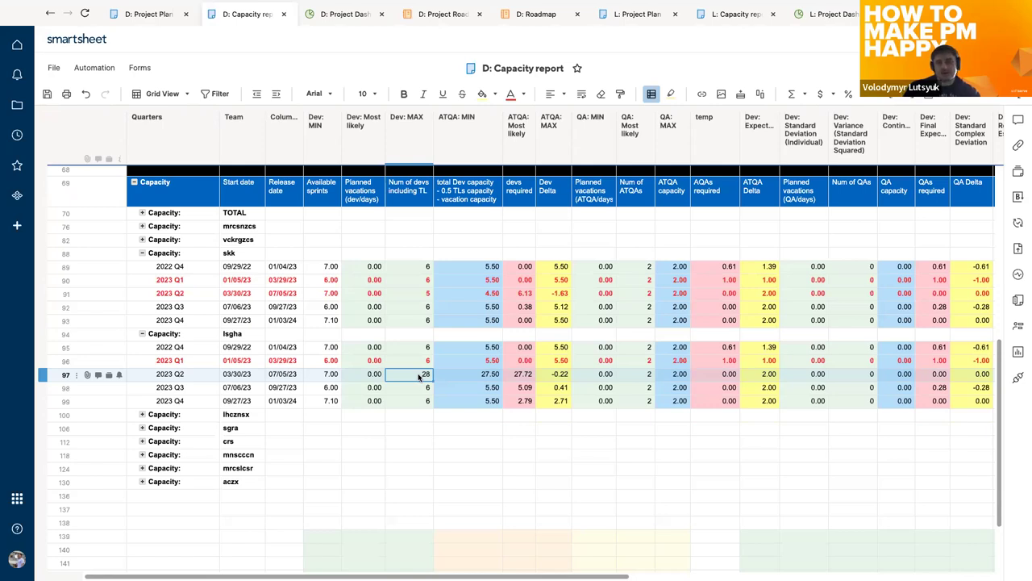
{"action": "key", "text": "BackSpace"}
{"action": "key", "text": "BackSpace"}
{"action": "type", "text": "6"}
{"action": "key", "text": "Return"}
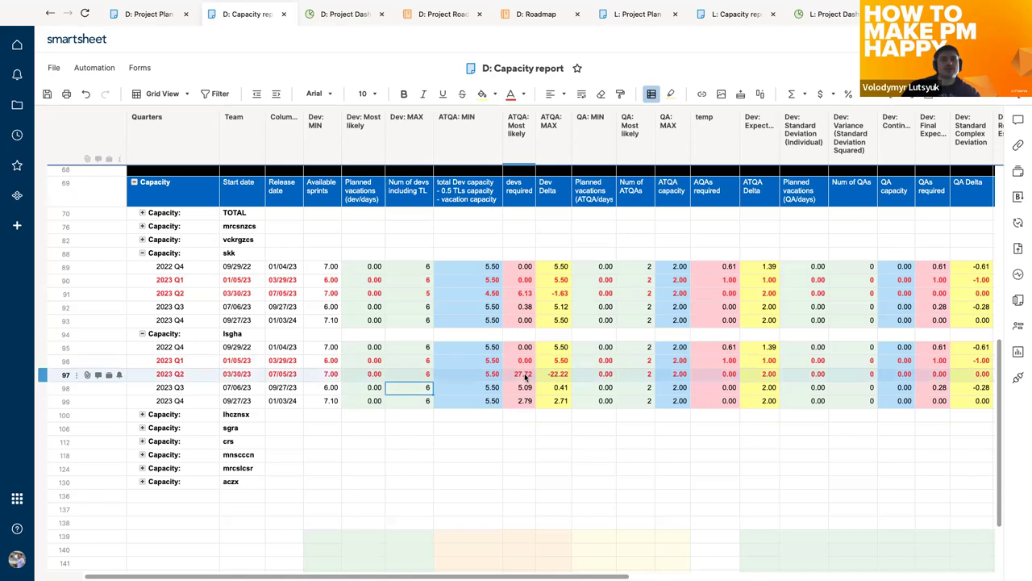
Copy the team name lsgha and filter the Project Plan sheet to rows whose Team has any of lsgha.
{"action": "left_click", "coordinate": [243, 335]}
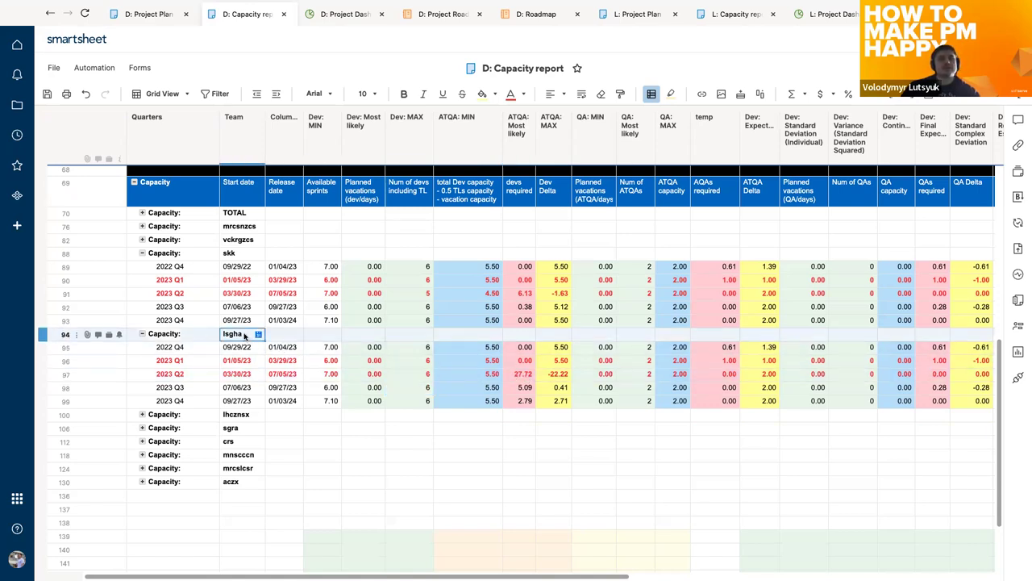
{"action": "key", "text": "ctrl+c"}
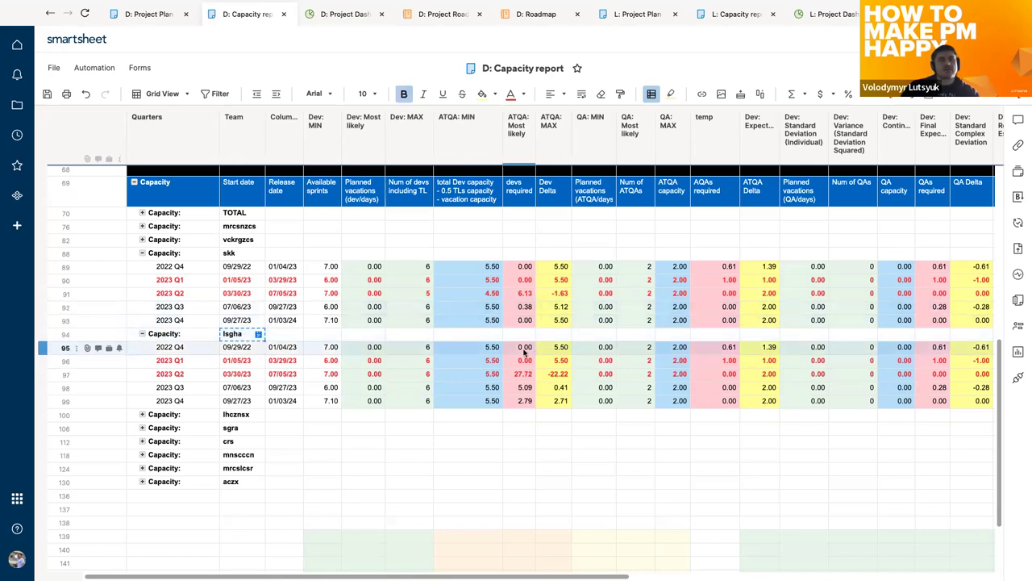
{"action": "left_click", "coordinate": [150, 14]}
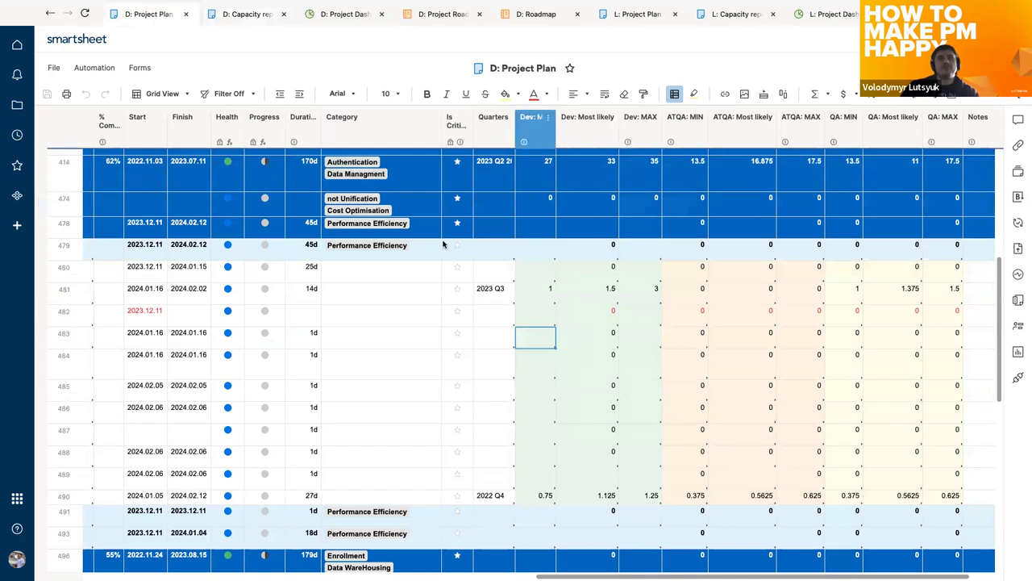
{"action": "scroll", "coordinate": [440, 243], "scroll_direction": "left", "scroll_amount": 10}
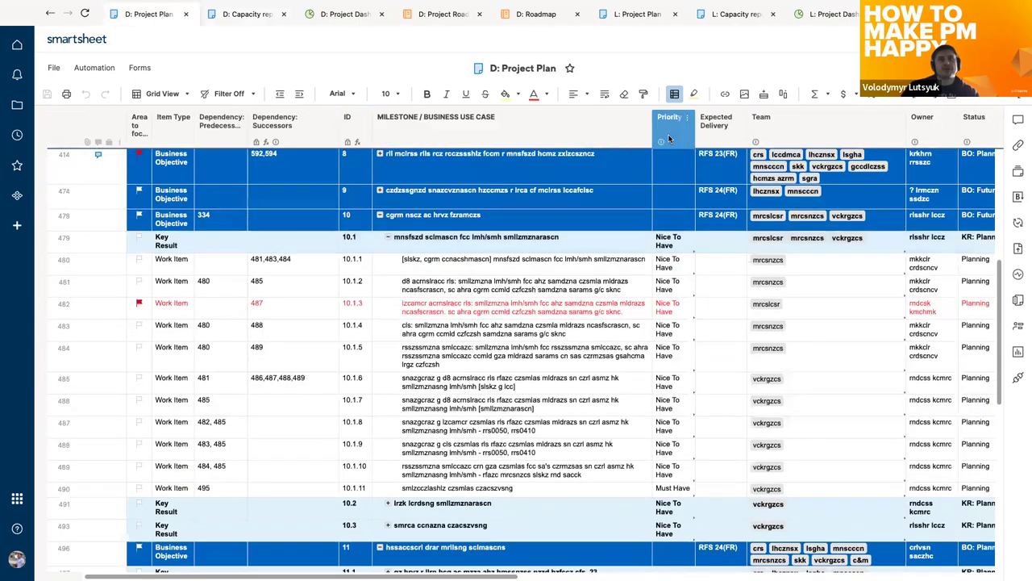
{"action": "left_click", "coordinate": [851, 116]}
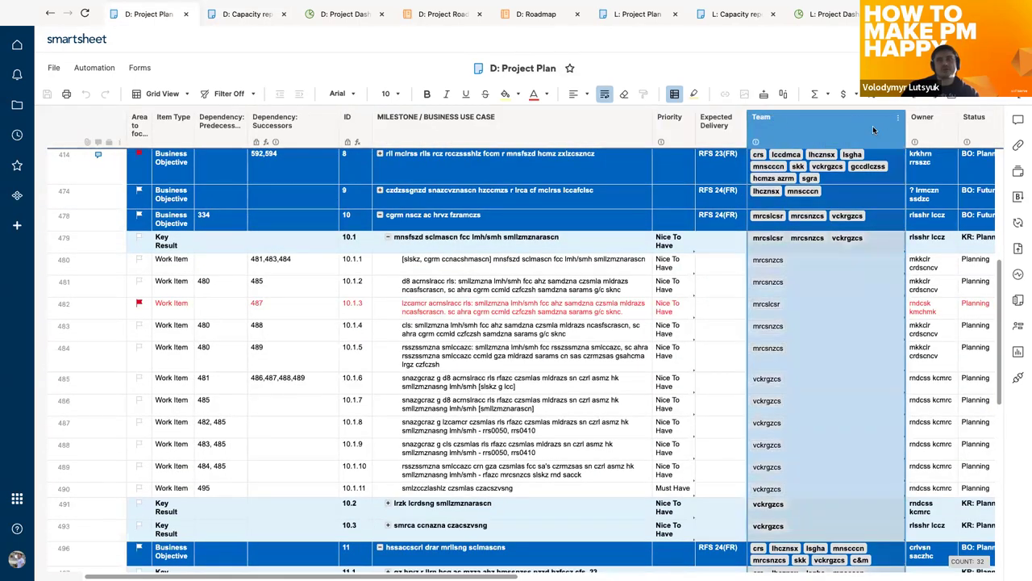
{"action": "right_click", "coordinate": [874, 129]}
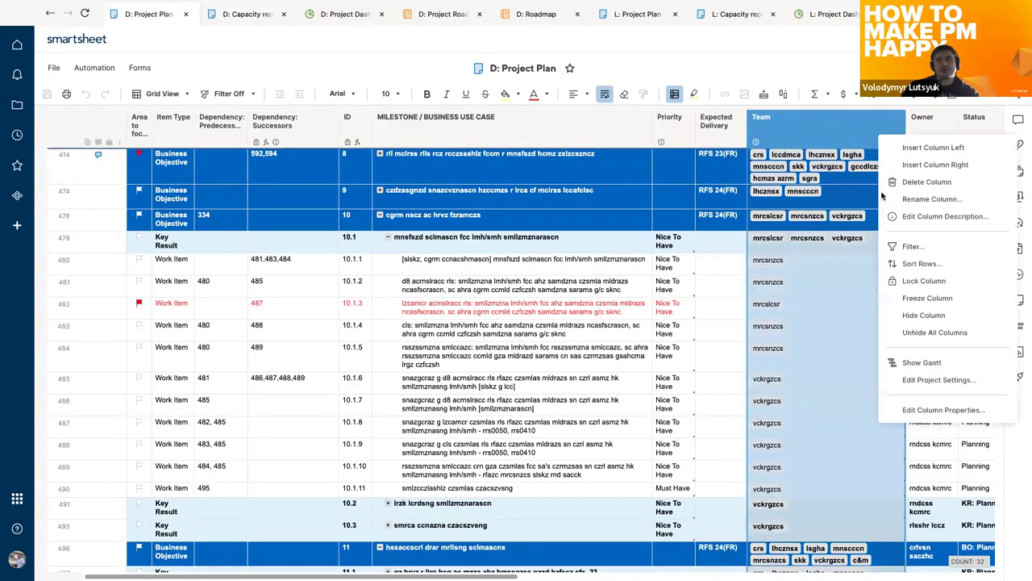
{"action": "left_click", "coordinate": [910, 252]}
{"action": "left_click", "coordinate": [597, 304]}
{"action": "type", "text": "lsgha"}
{"action": "left_click", "coordinate": [589, 332]}
{"action": "left_click", "coordinate": [648, 355]}
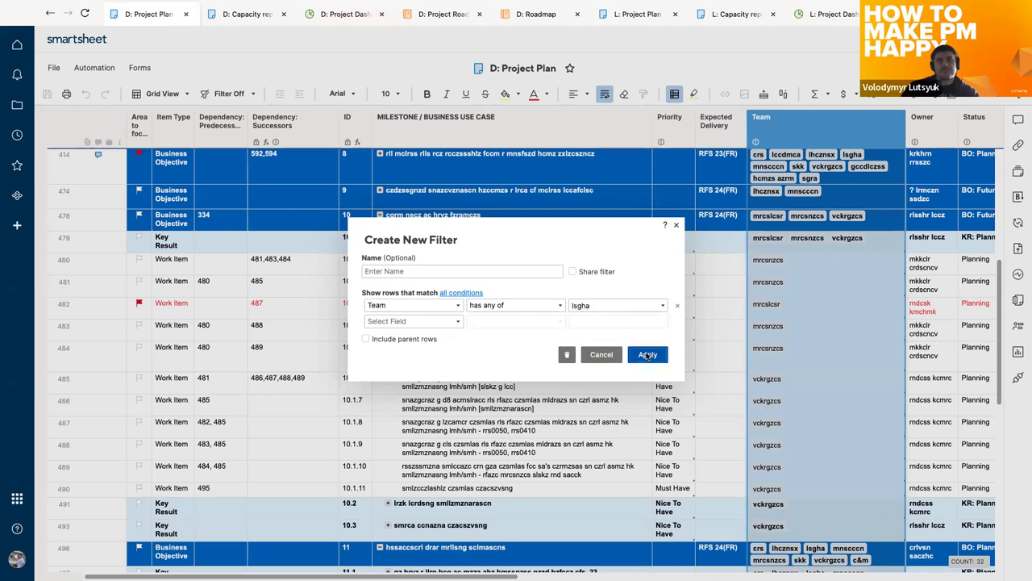
Change the quarter of lsgha's work items in rows 451 and 452 to 2023 Q3.
{"action": "scroll", "coordinate": [749, 312], "scroll_direction": "right", "scroll_amount": 10}
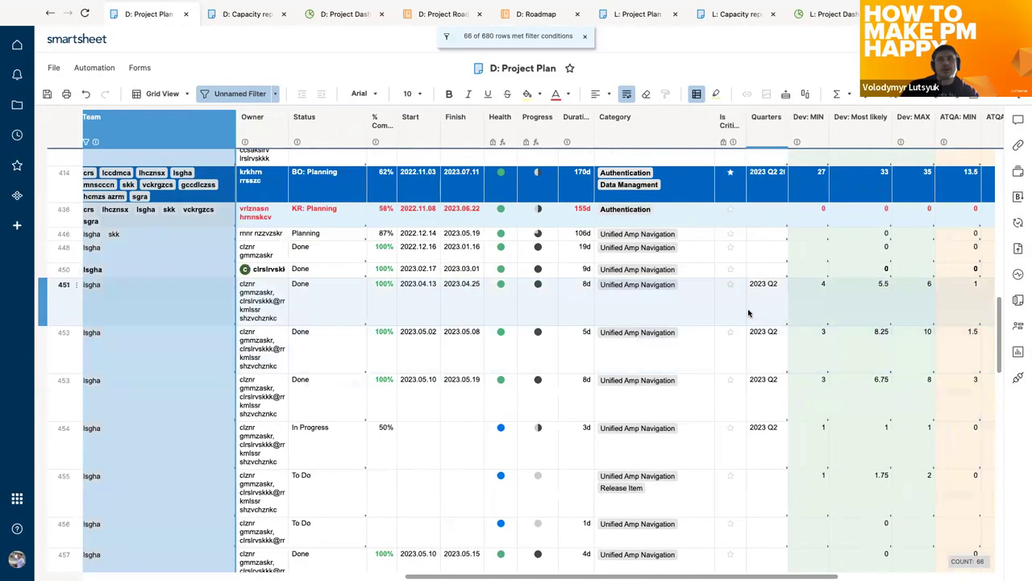
{"action": "scroll", "coordinate": [749, 313], "scroll_direction": "right", "scroll_amount": 2}
{"action": "scroll", "coordinate": [749, 313], "scroll_direction": "down", "scroll_amount": 1}
{"action": "left_click", "coordinate": [707, 257]}
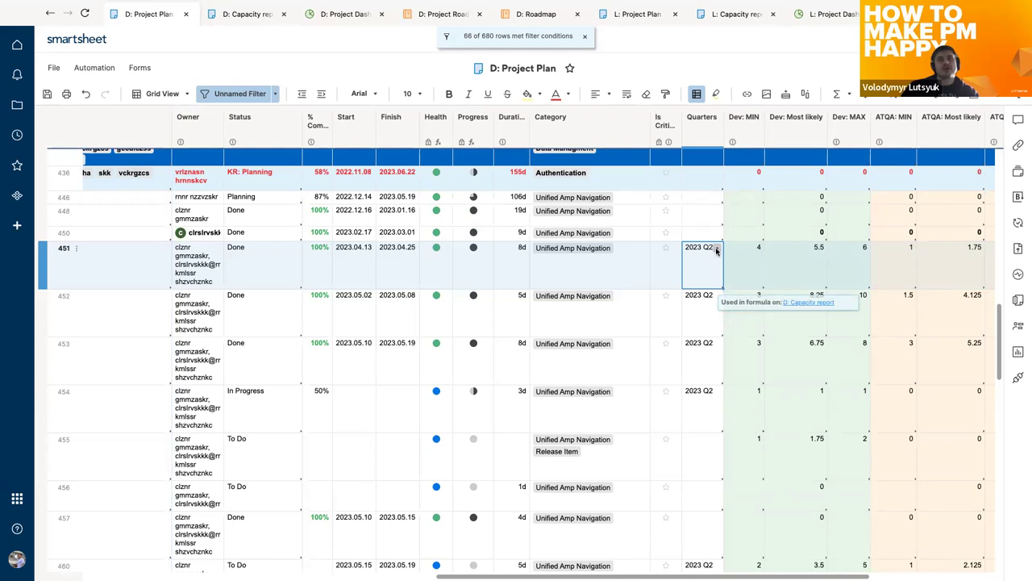
{"action": "left_click", "coordinate": [716, 249]}
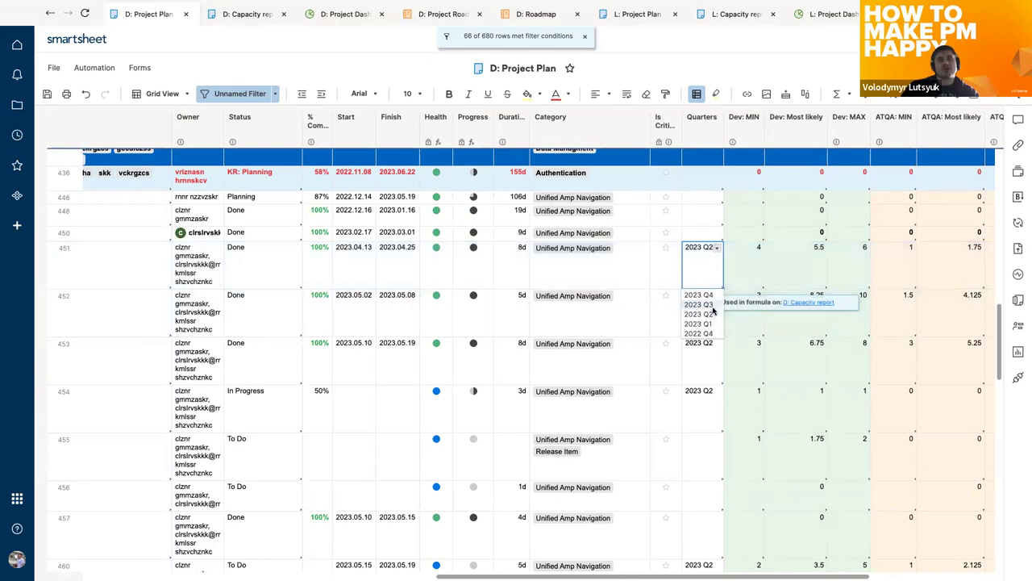
{"action": "left_click", "coordinate": [713, 303]}
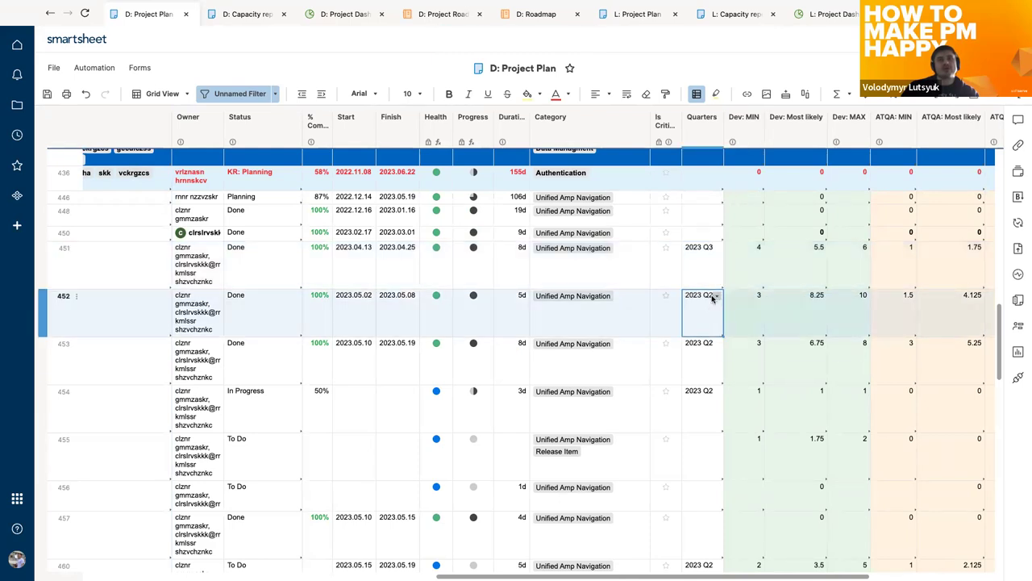
{"action": "left_click", "coordinate": [717, 297]}
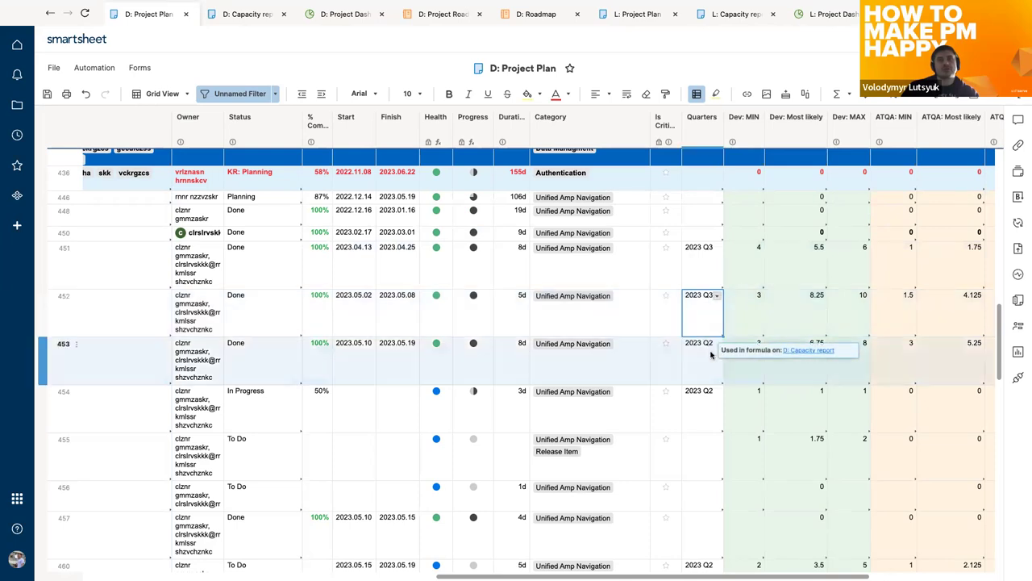
Copy the 2023 Q3 quarter from row 452 into the Quarters cells of rows 453, 454 and 460.
{"action": "left_click", "coordinate": [713, 354]}
{"action": "left_click", "coordinate": [714, 398]}
{"action": "left_click", "coordinate": [714, 325]}
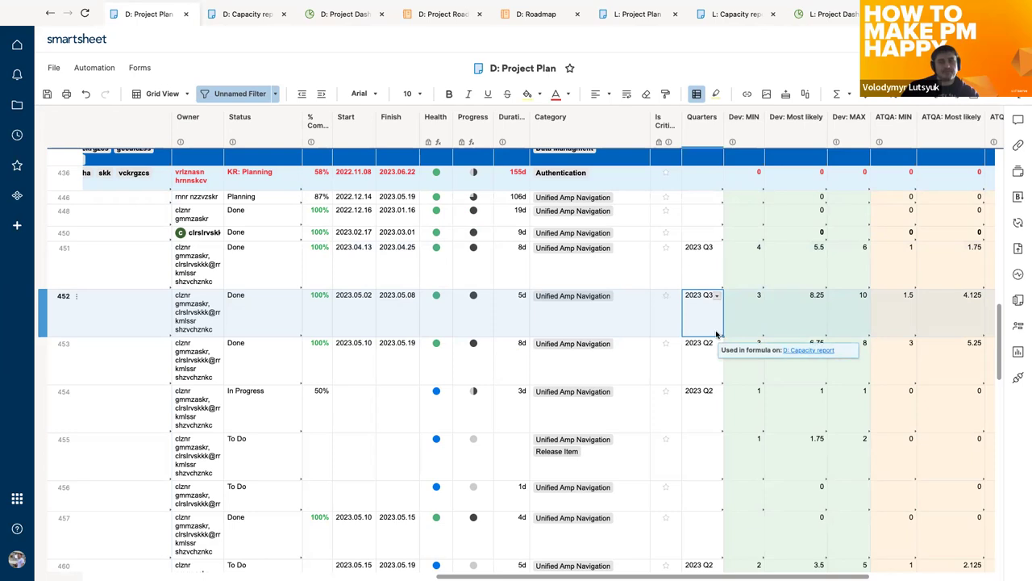
{"action": "left_click_drag", "start_coordinate": [718, 331], "coordinate": [702, 362]}
{"action": "left_click", "coordinate": [705, 405]}
{"action": "key", "text": "ctrl+v"}
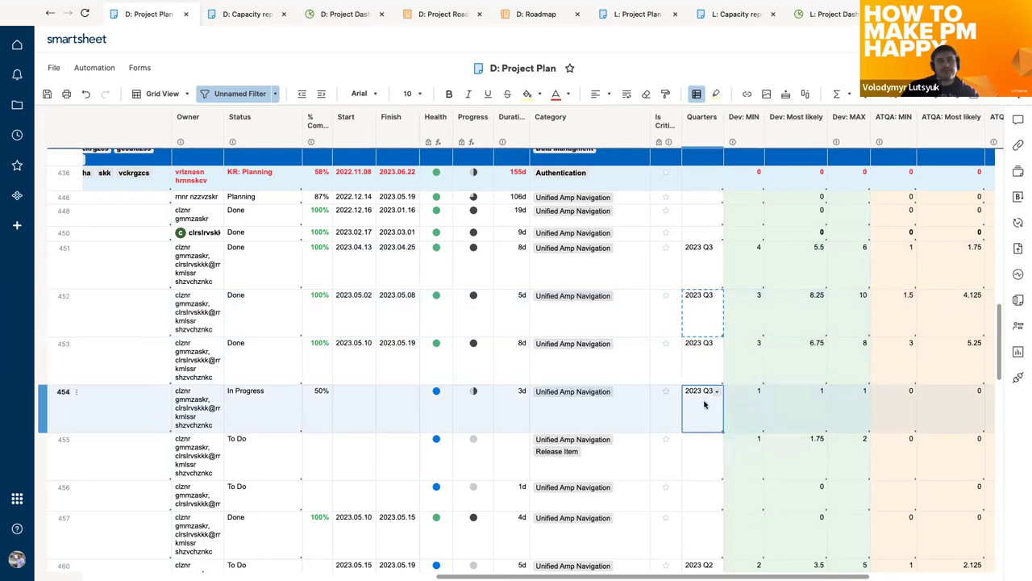
{"action": "scroll", "coordinate": [700, 379], "scroll_direction": "down", "scroll_amount": 5}
{"action": "left_click", "coordinate": [699, 358]}
{"action": "key", "text": "ctrl+v"}
Review the rescheduled lsgha work items and save the Project Plan sheet.
{"action": "scroll", "coordinate": [699, 359], "scroll_direction": "up", "scroll_amount": 4}
{"action": "scroll", "coordinate": [700, 358], "scroll_direction": "up", "scroll_amount": 1}
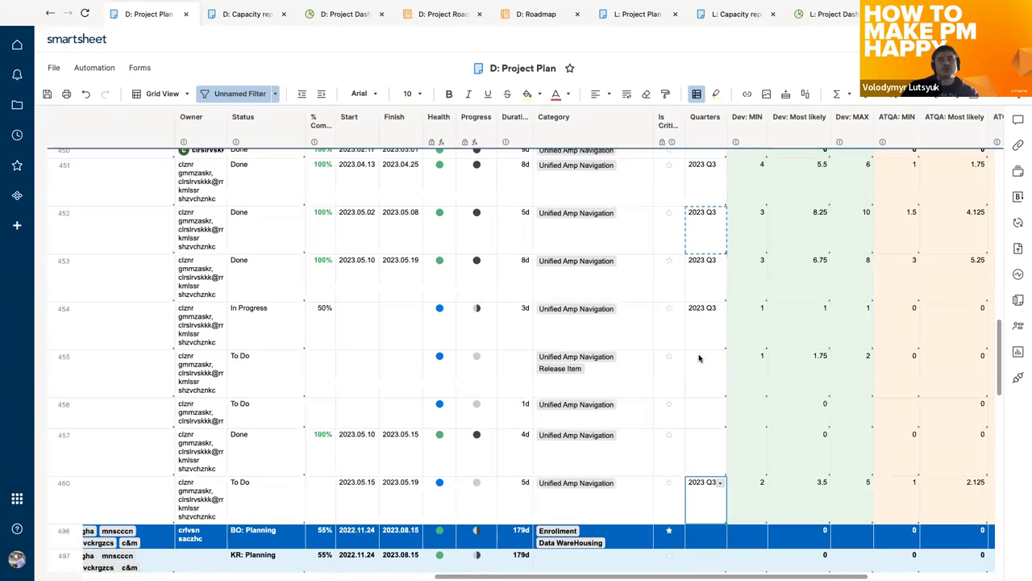
{"action": "scroll", "coordinate": [699, 359], "scroll_direction": "up", "scroll_amount": 2}
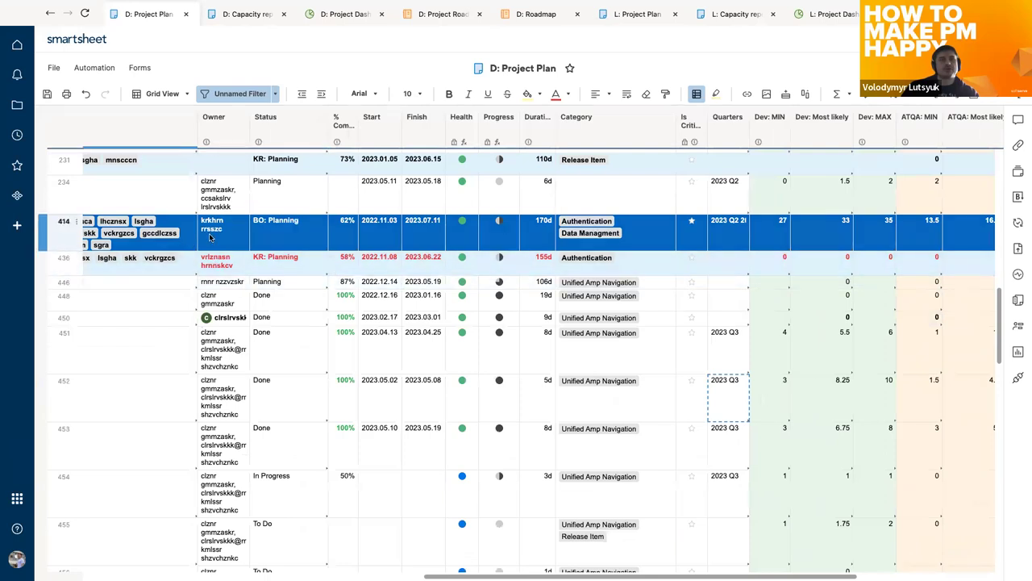
{"action": "scroll", "coordinate": [241, 235], "scroll_direction": "right", "scroll_amount": 5}
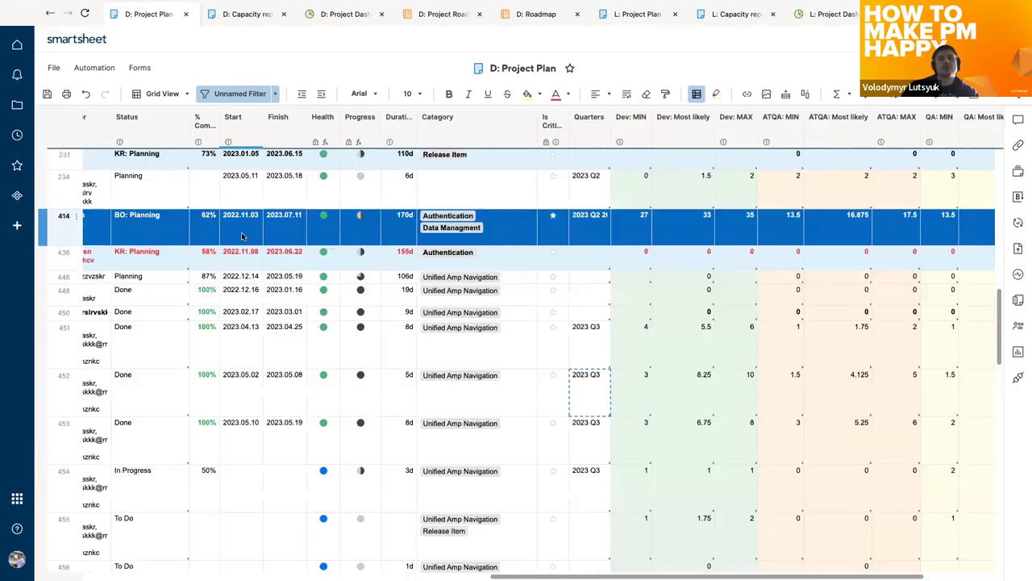
{"action": "left_click", "coordinate": [47, 94]}
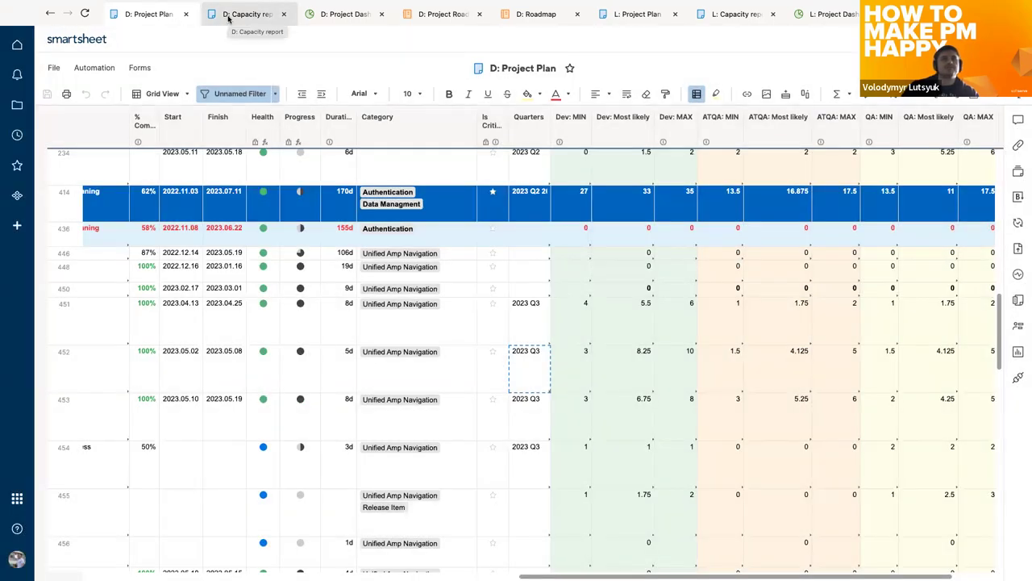
Check lsgha's 2023 Q2 Dev Delta in the Capacity report and compare the team's anticipated scope with its capacity rows.
{"action": "left_click", "coordinate": [228, 18]}
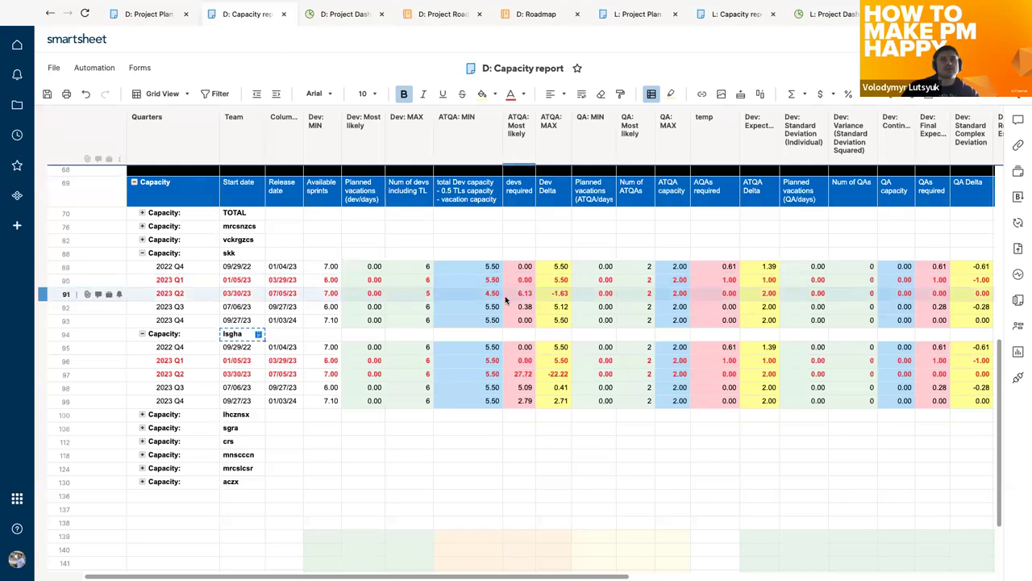
{"action": "left_click", "coordinate": [559, 375]}
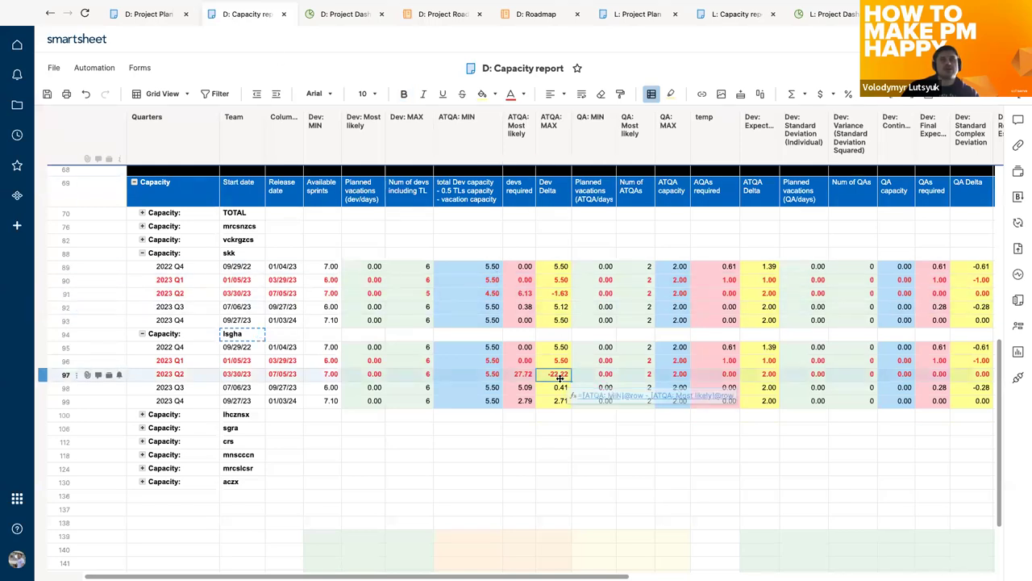
{"action": "scroll", "coordinate": [560, 381], "scroll_direction": "up", "scroll_amount": 1}
{"action": "scroll", "coordinate": [561, 381], "scroll_direction": "up", "scroll_amount": 4}
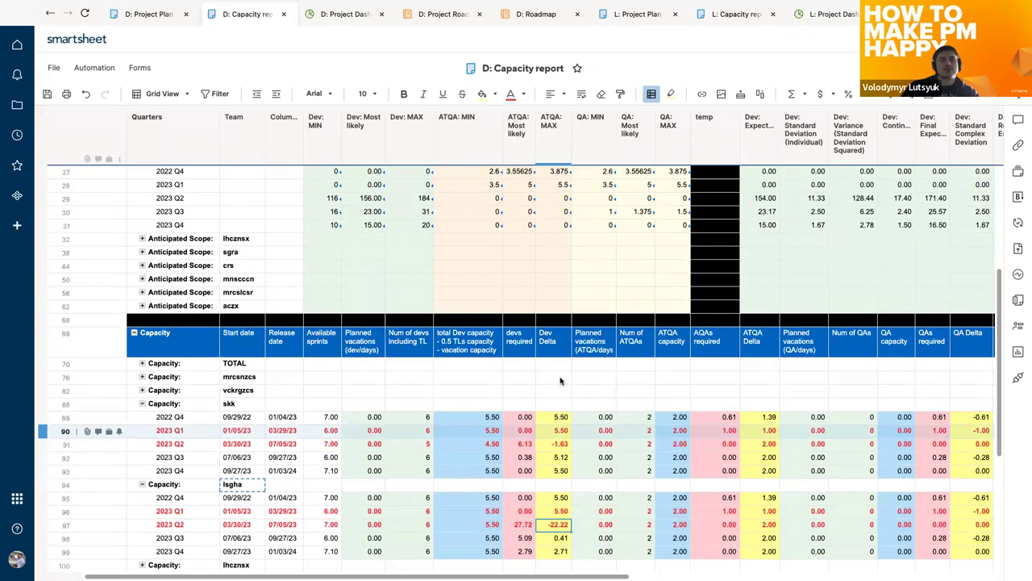
{"action": "scroll", "coordinate": [561, 381], "scroll_direction": "down", "scroll_amount": 1}
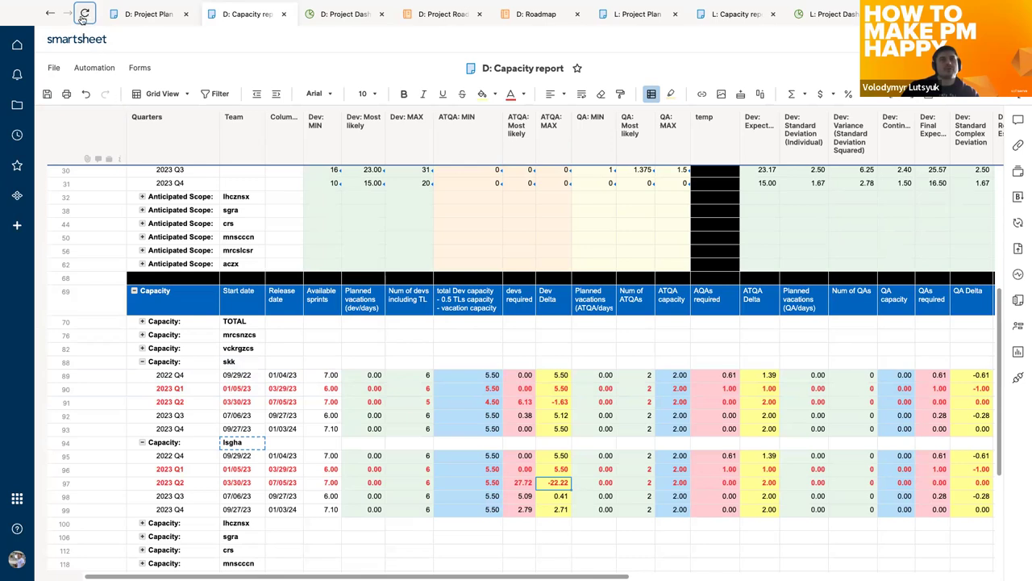
{"action": "scroll", "coordinate": [409, 287], "scroll_direction": "up", "scroll_amount": 3}
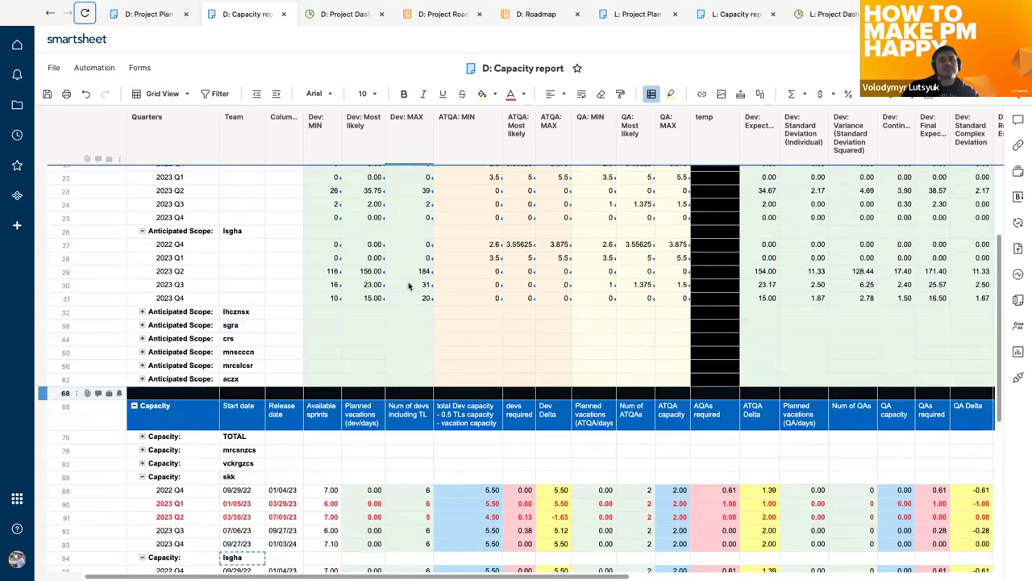
{"action": "scroll", "coordinate": [409, 287], "scroll_direction": "down", "scroll_amount": 2}
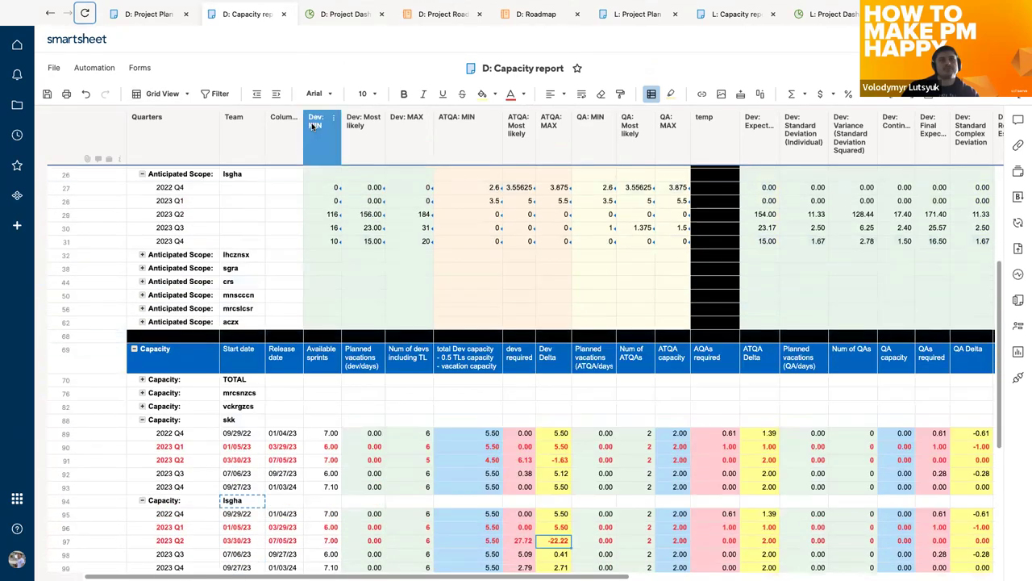
{"action": "left_click", "coordinate": [154, 17]}
{"action": "left_click", "coordinate": [231, 16]}
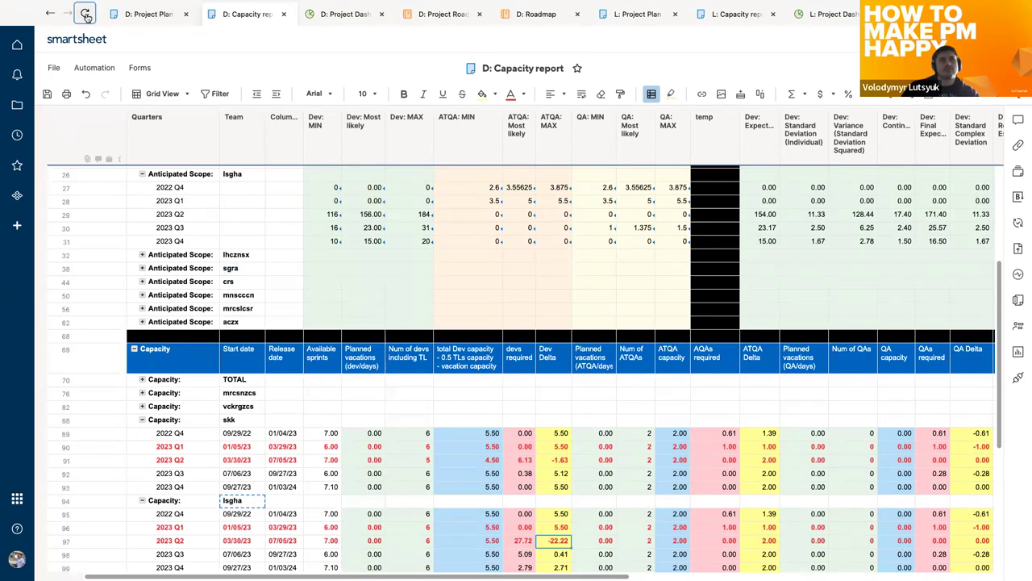
{"action": "scroll", "coordinate": [363, 305], "scroll_direction": "up", "scroll_amount": 4}
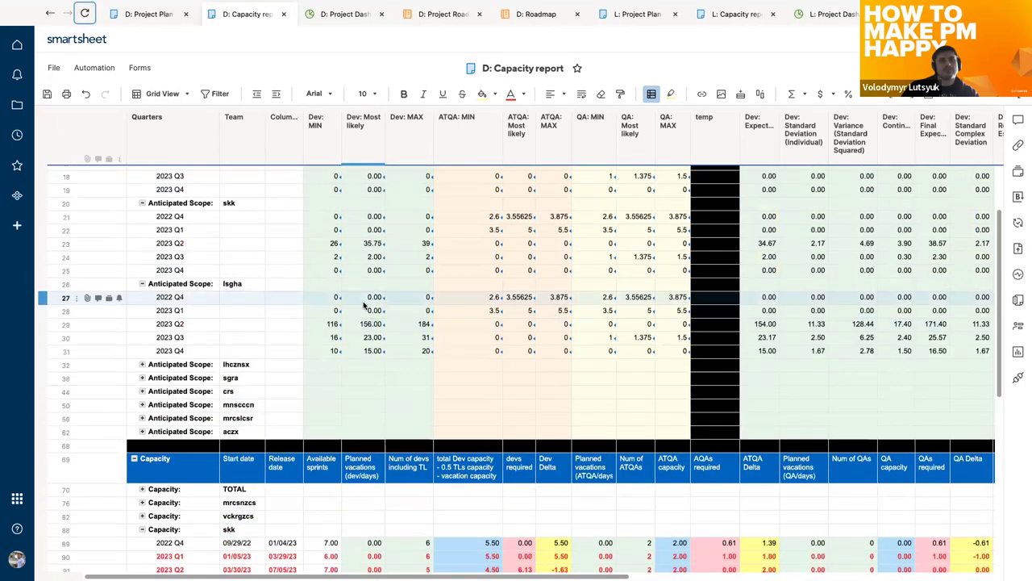
Recheck the 2023 Q3 quarters of lsgha's work items in the Project Plan sheet.
{"action": "left_click", "coordinate": [151, 18]}
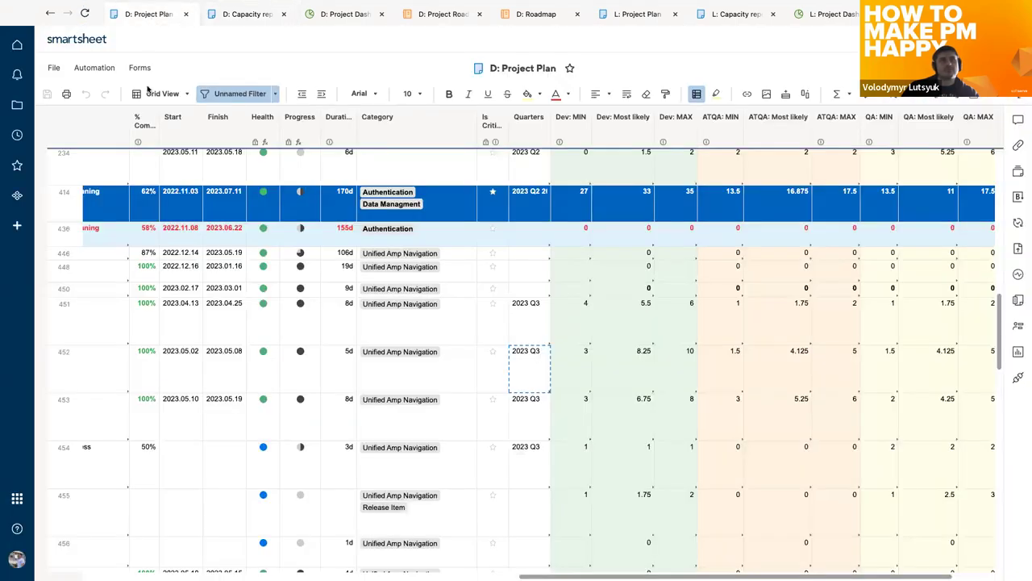
{"action": "left_click", "coordinate": [459, 364]}
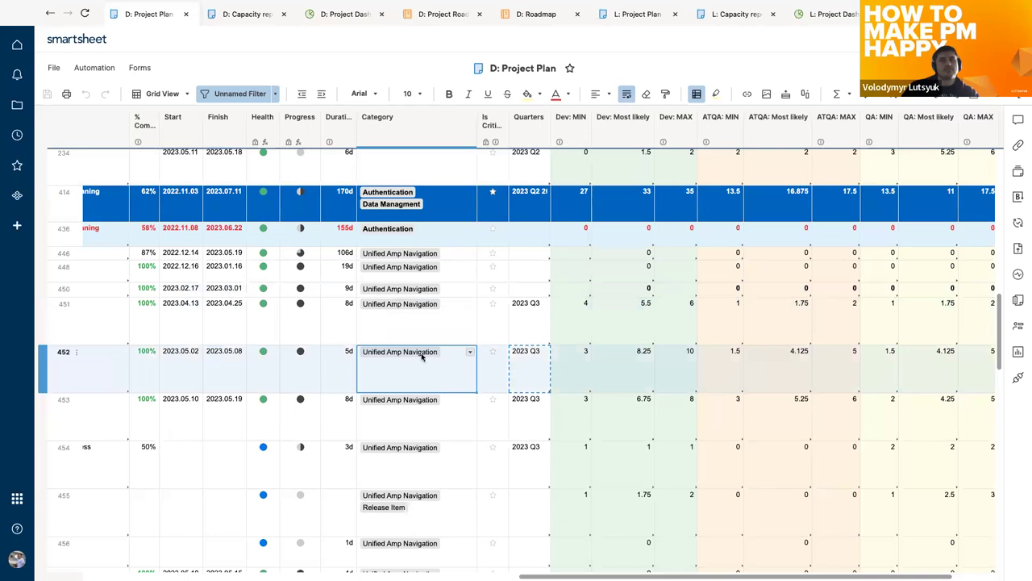
{"action": "left_click", "coordinate": [383, 331]}
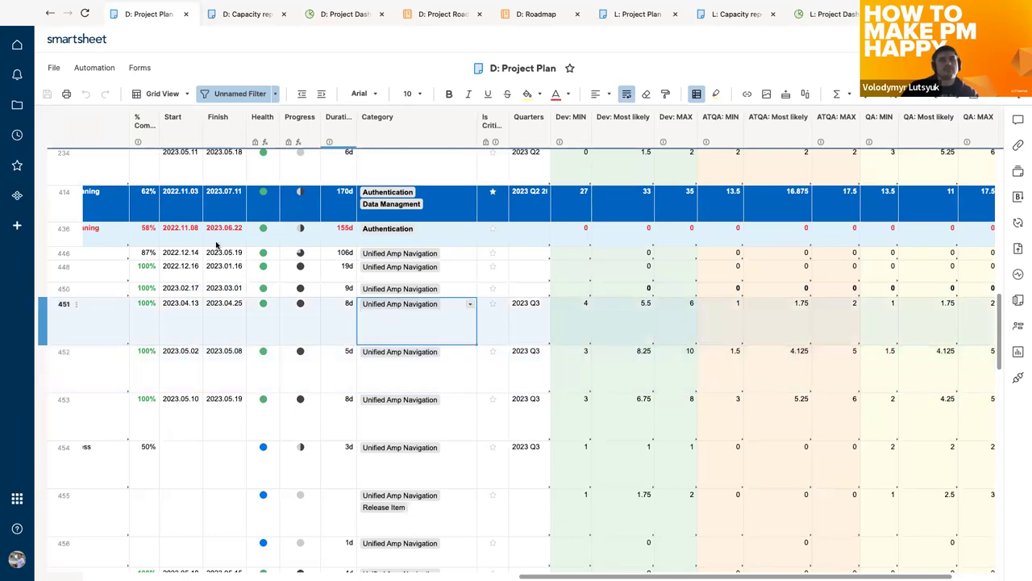
Refresh the Capacity report with the cell link updates and save its pending changes.
{"action": "left_click", "coordinate": [228, 18]}
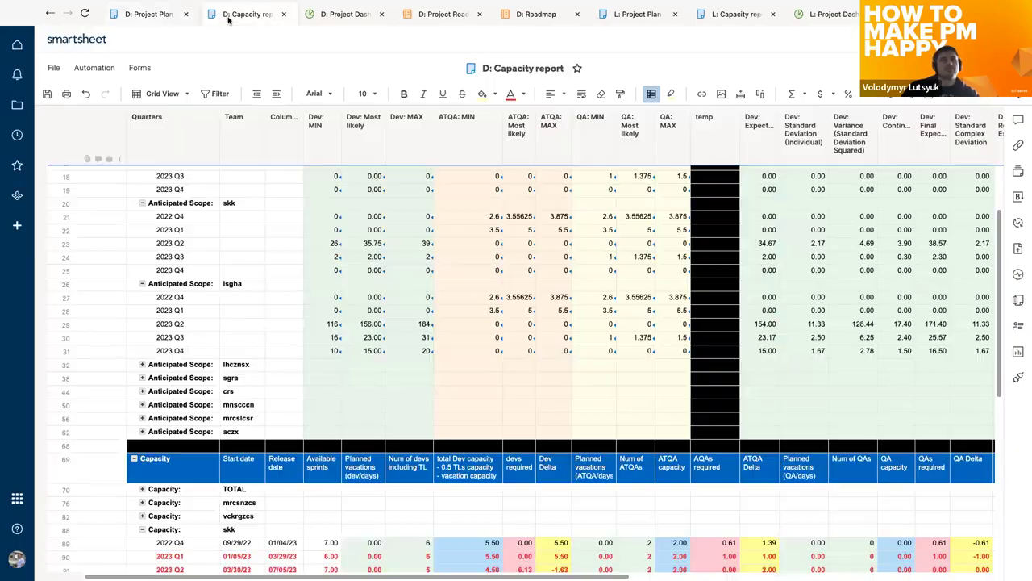
{"action": "scroll", "coordinate": [322, 239], "scroll_direction": "down", "scroll_amount": 5}
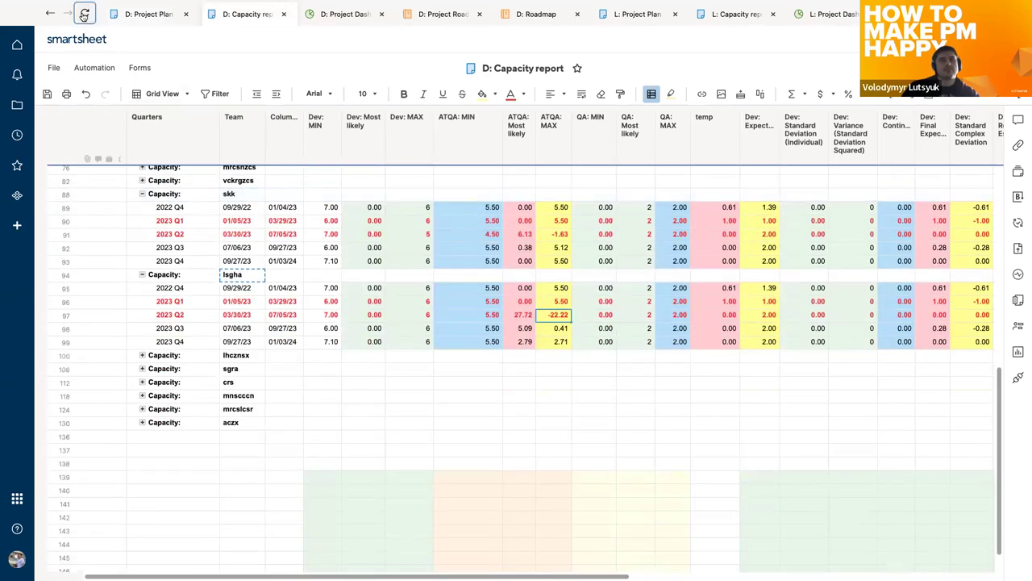
{"action": "left_click", "coordinate": [341, 14]}
{"action": "left_click", "coordinate": [266, 13]}
{"action": "scroll", "coordinate": [327, 242], "scroll_direction": "up", "scroll_amount": 3}
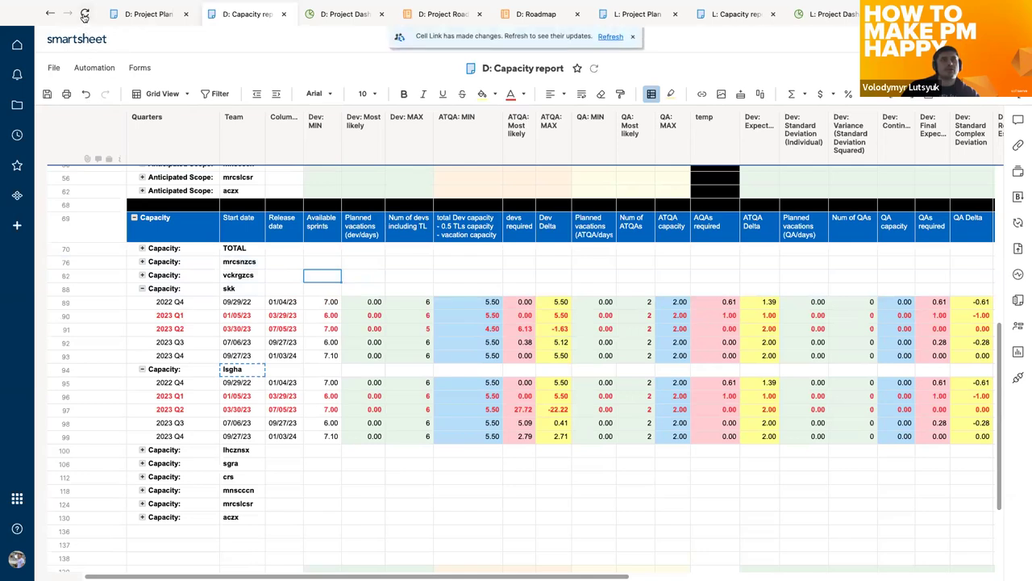
{"action": "left_click", "coordinate": [613, 37]}
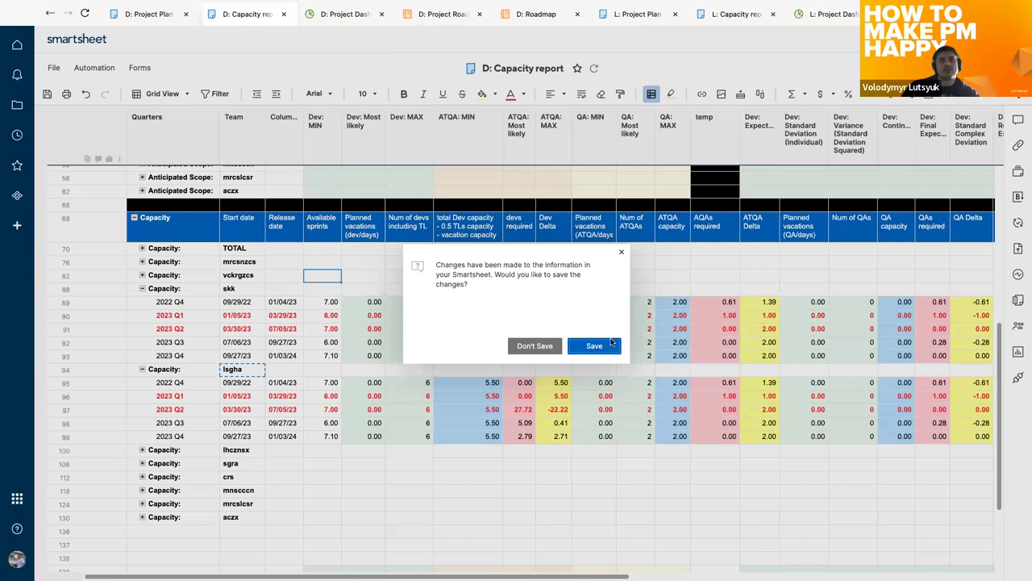
{"action": "left_click", "coordinate": [601, 346]}
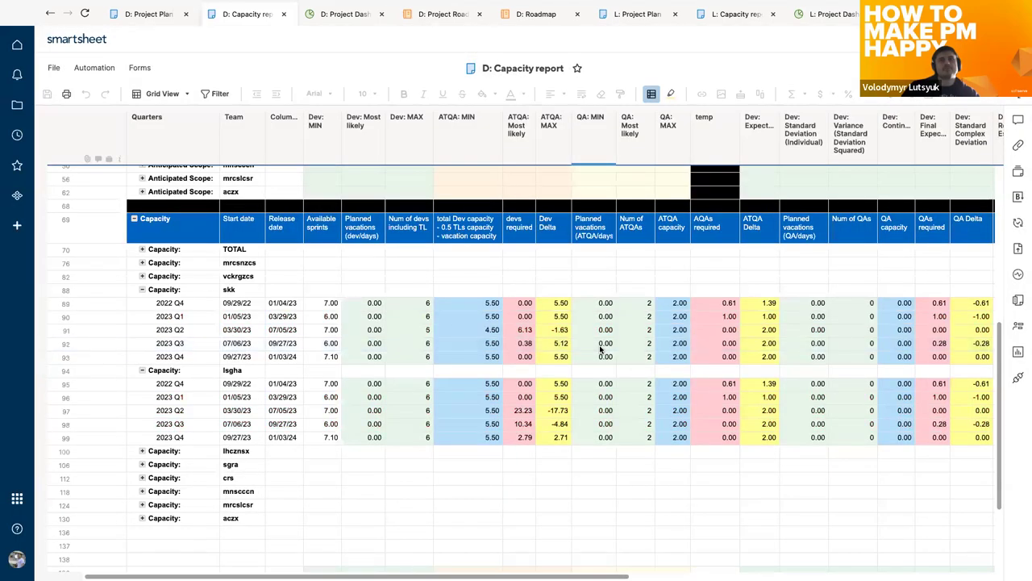
Compare lsgha's Dev Delta for 2023 Q2 and 2023 Q3 in the Capacity report against the rescheduled items in the Project Plan.
{"action": "left_click", "coordinate": [556, 411]}
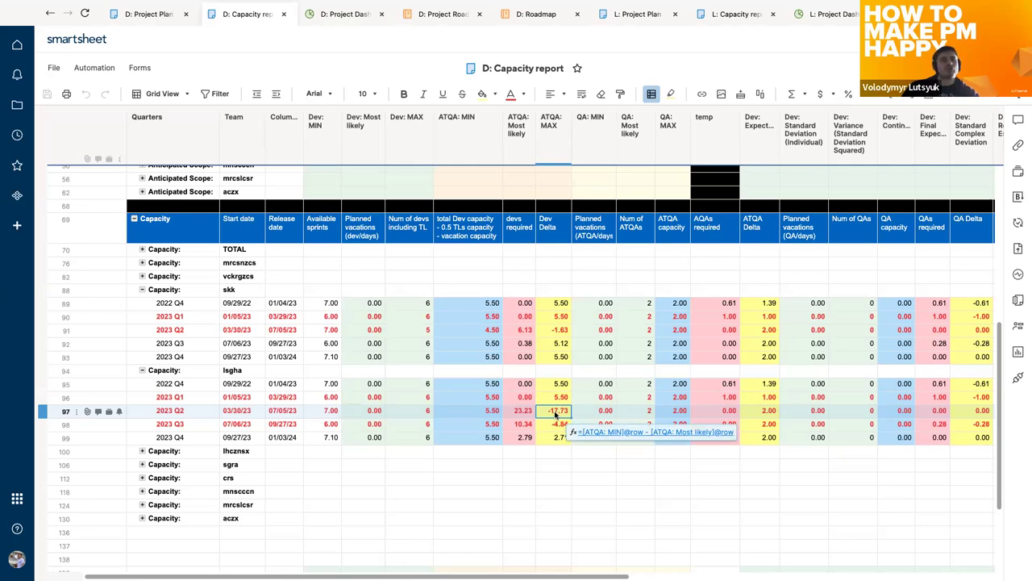
{"action": "left_click", "coordinate": [555, 424]}
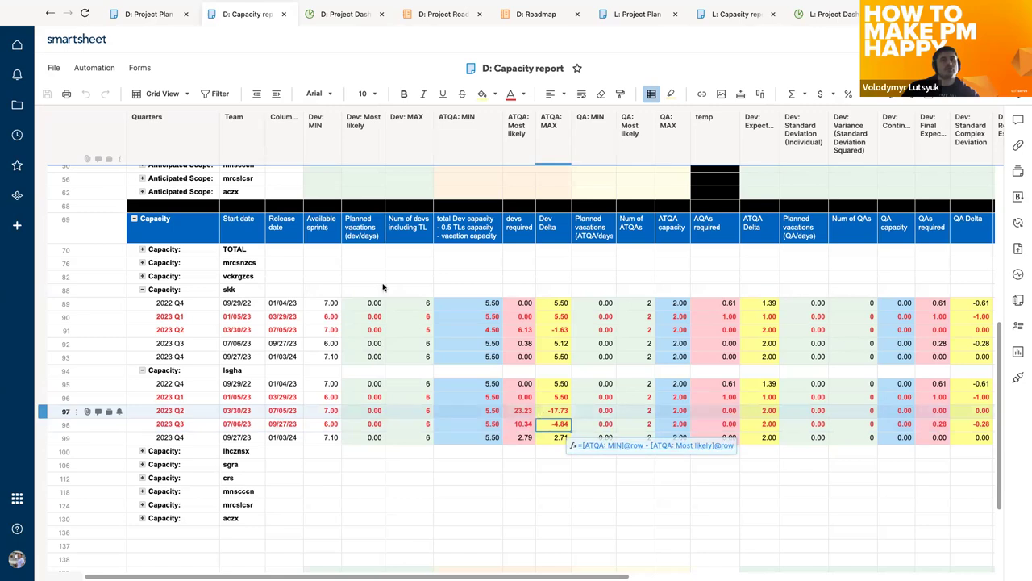
{"action": "left_click", "coordinate": [147, 16]}
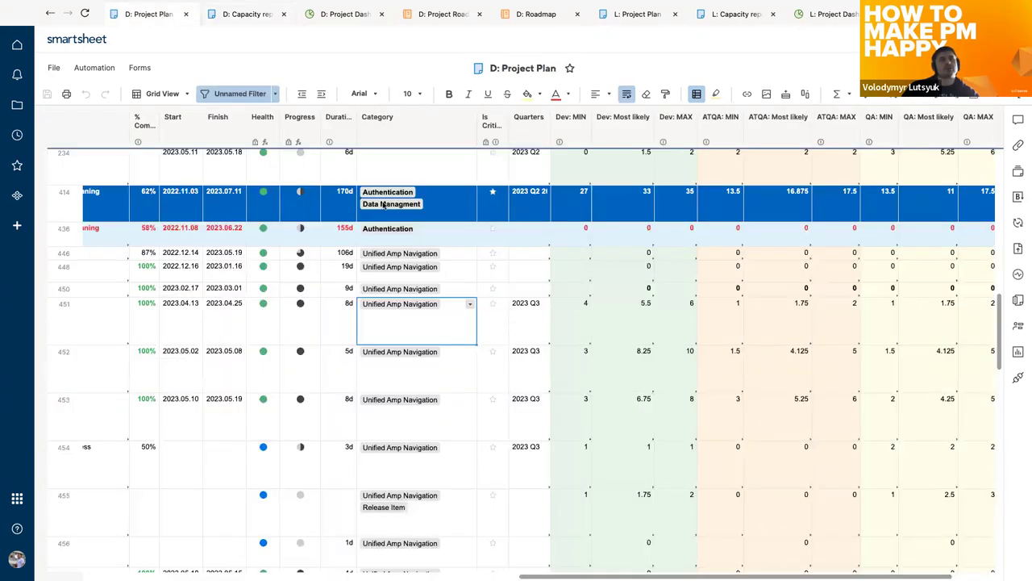
{"action": "scroll", "coordinate": [565, 351], "scroll_direction": "down", "scroll_amount": 5}
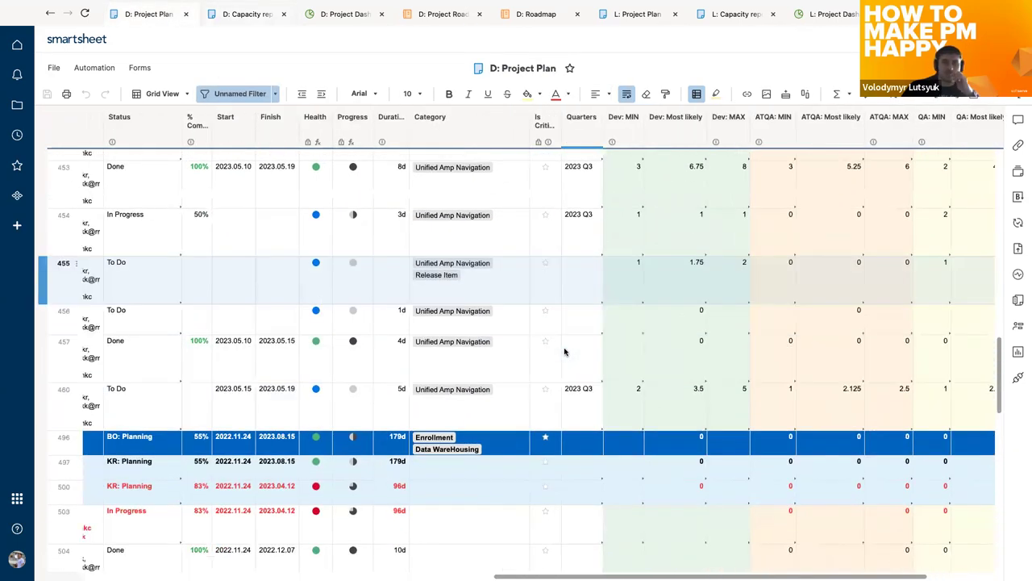
{"action": "left_click", "coordinate": [239, 22]}
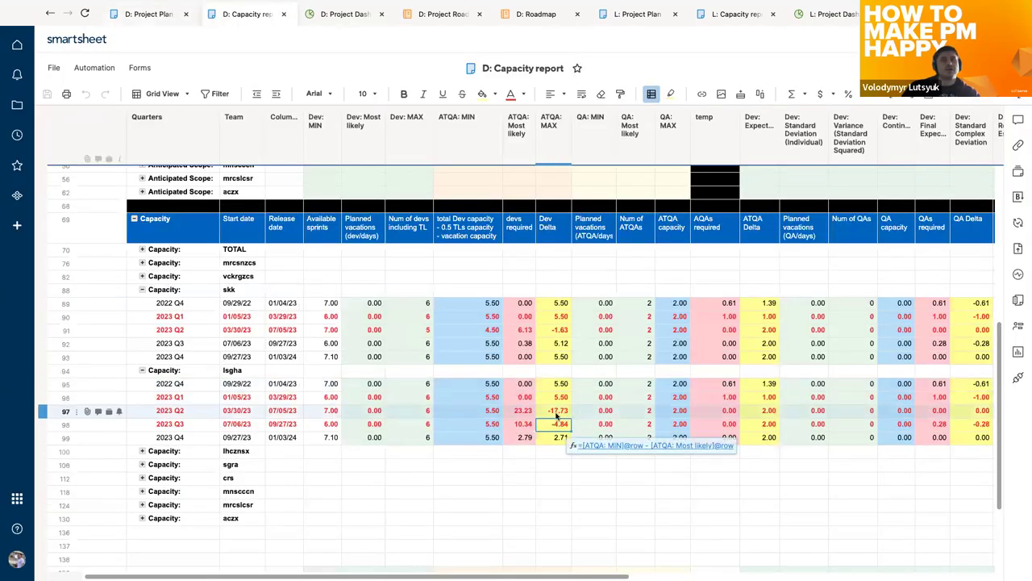
{"action": "left_click", "coordinate": [556, 413]}
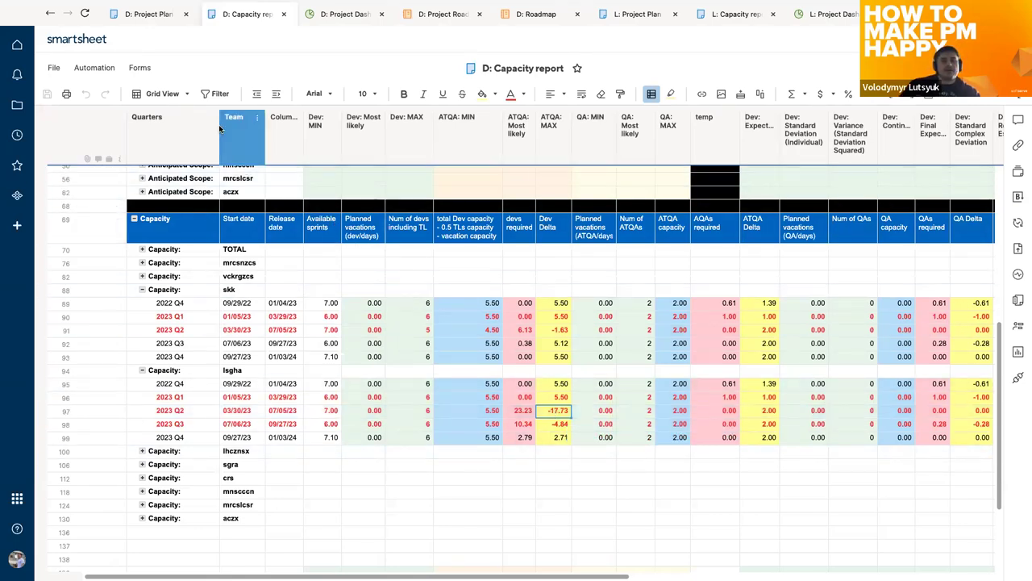
Open the Project Dashboard and examine the overall completion, the Tasks by Status chart and the BO % Complete chart.
{"action": "left_click", "coordinate": [332, 15]}
{"action": "scroll", "coordinate": [444, 295], "scroll_direction": "up", "scroll_amount": 10}
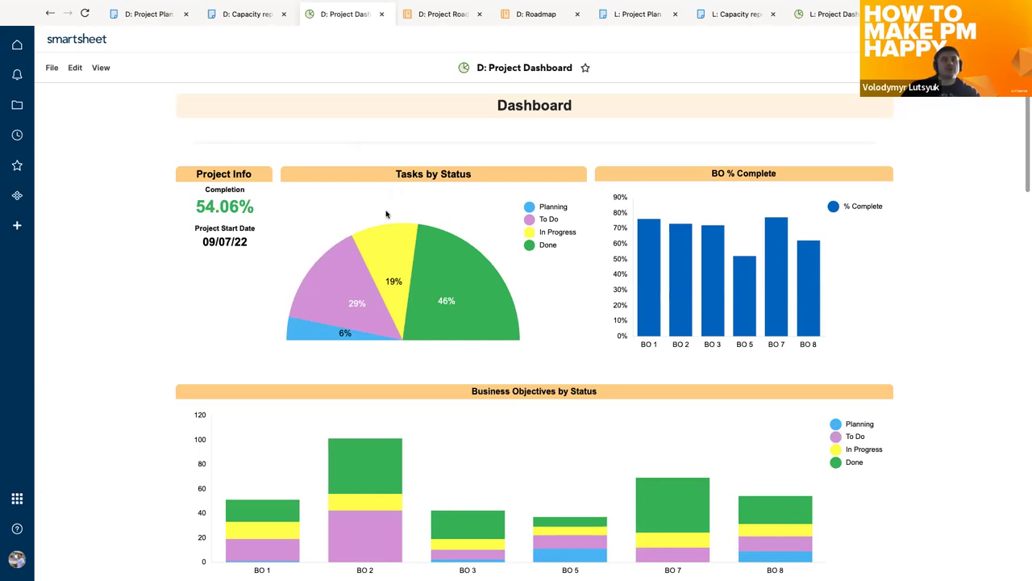
{"action": "scroll", "coordinate": [386, 214], "scroll_direction": "down", "scroll_amount": 2}
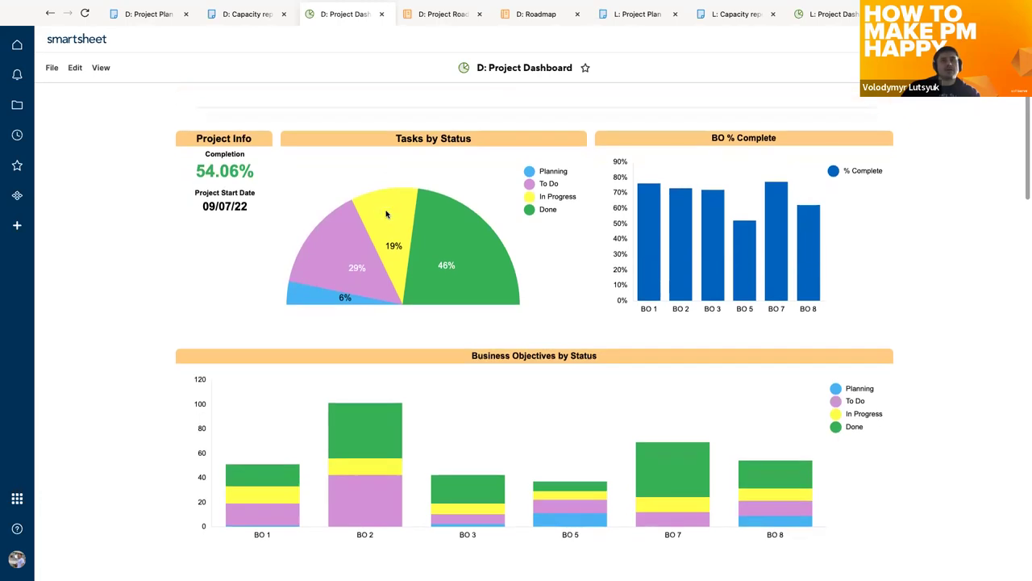
{"action": "scroll", "coordinate": [387, 213], "scroll_direction": "down", "scroll_amount": 1}
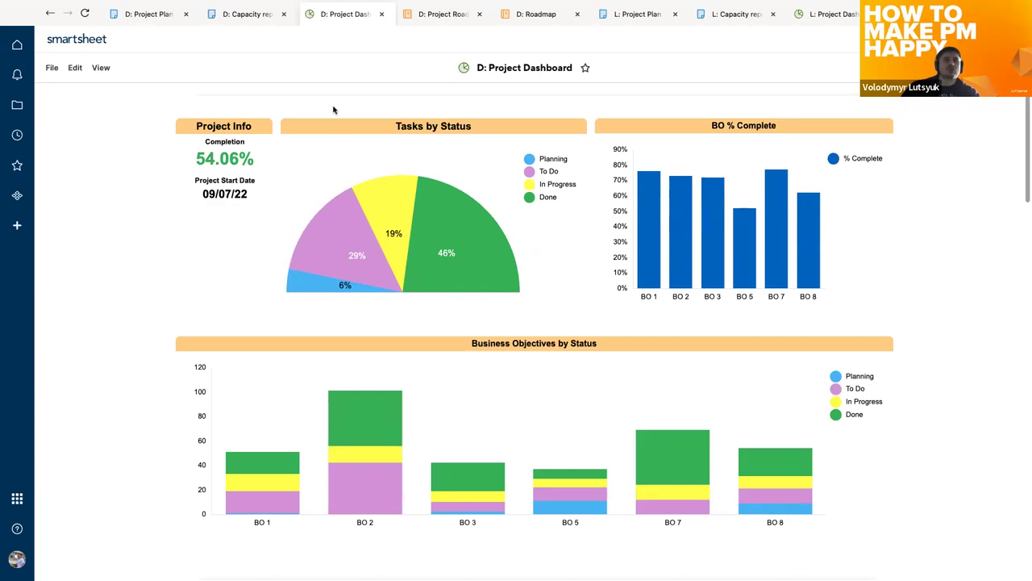
{"action": "mouse_move", "coordinate": [214, 161]}
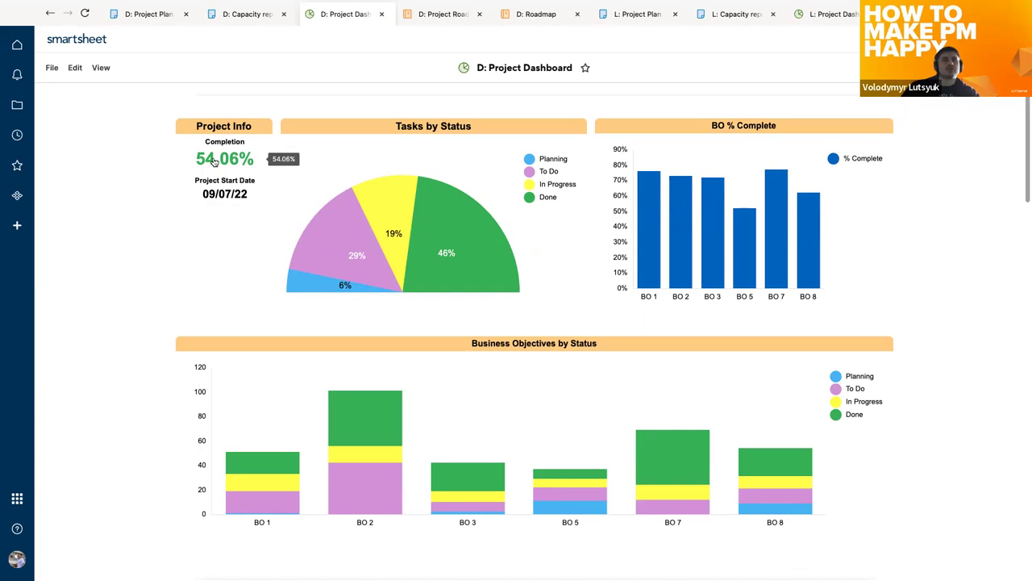
{"action": "scroll", "coordinate": [213, 161], "scroll_direction": "down", "scroll_amount": 3}
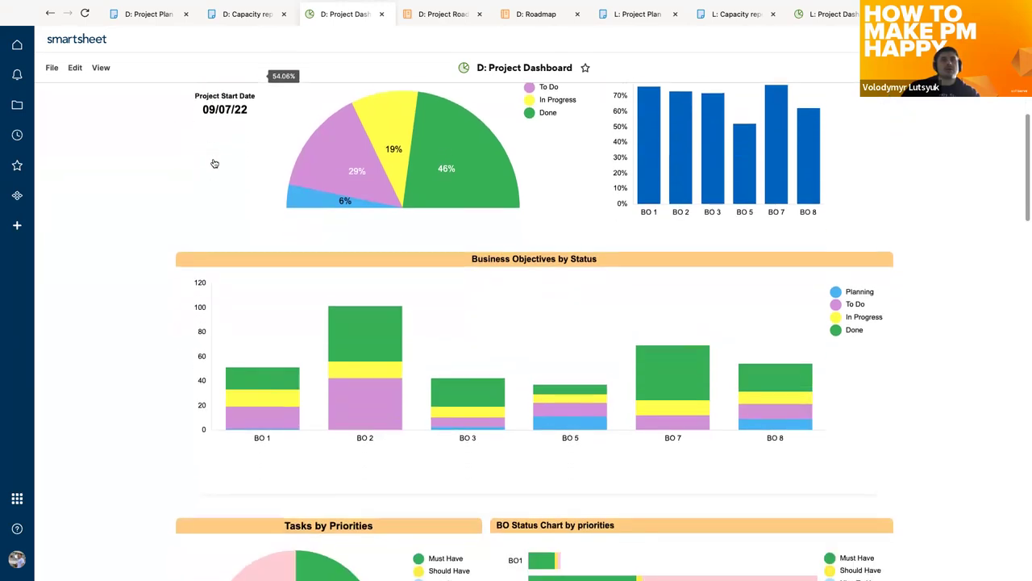
{"action": "scroll", "coordinate": [213, 162], "scroll_direction": "up", "scroll_amount": 2}
{"action": "mouse_move", "coordinate": [365, 175]}
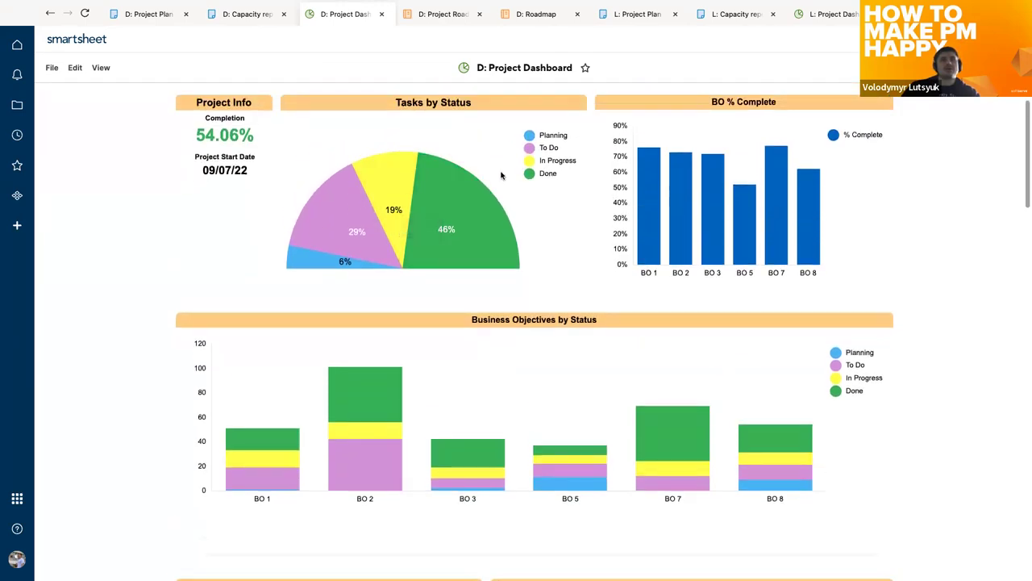
{"action": "mouse_move", "coordinate": [441, 204]}
{"action": "scroll", "coordinate": [441, 204], "scroll_direction": "down", "scroll_amount": 1}
{"action": "scroll", "coordinate": [441, 206], "scroll_direction": "up", "scroll_amount": 1}
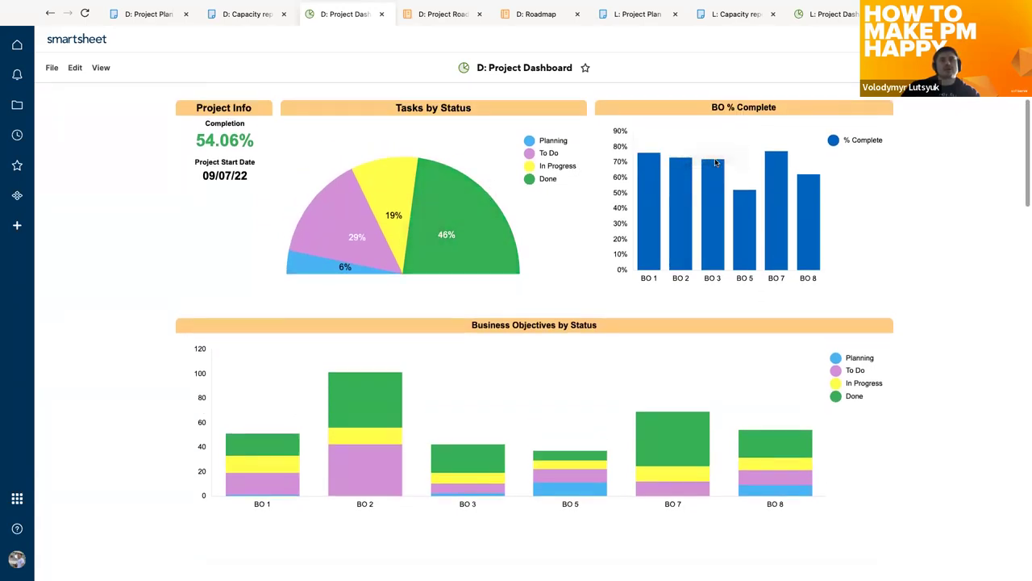
{"action": "mouse_move", "coordinate": [714, 194]}
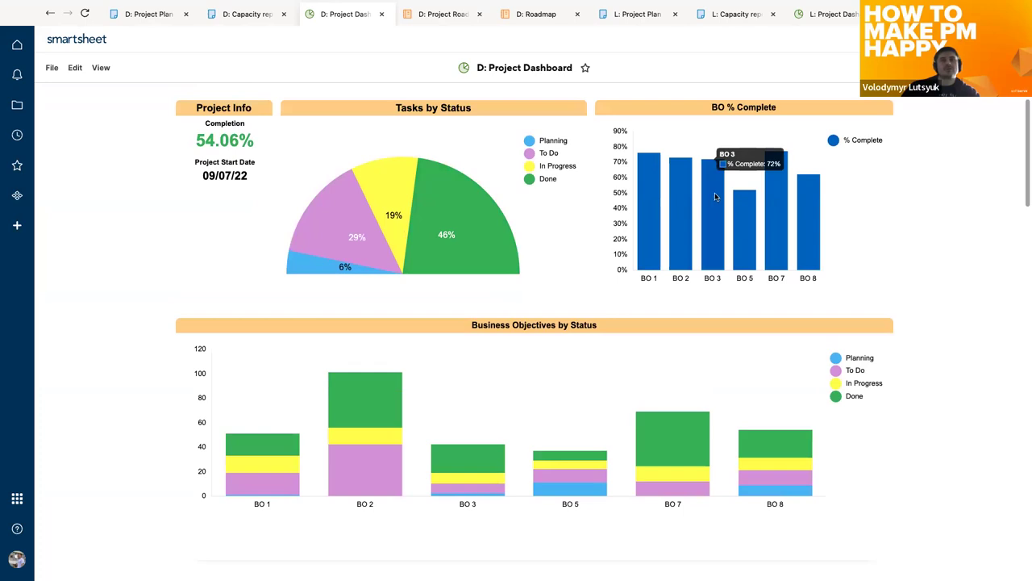
Examine the dashboard's Business Objectives by Status, Tasks by Priorities and BO Status Chart by priorities charts.
{"action": "scroll", "coordinate": [706, 196], "scroll_direction": "down", "scroll_amount": 3}
{"action": "scroll", "coordinate": [706, 200], "scroll_direction": "down", "scroll_amount": 1}
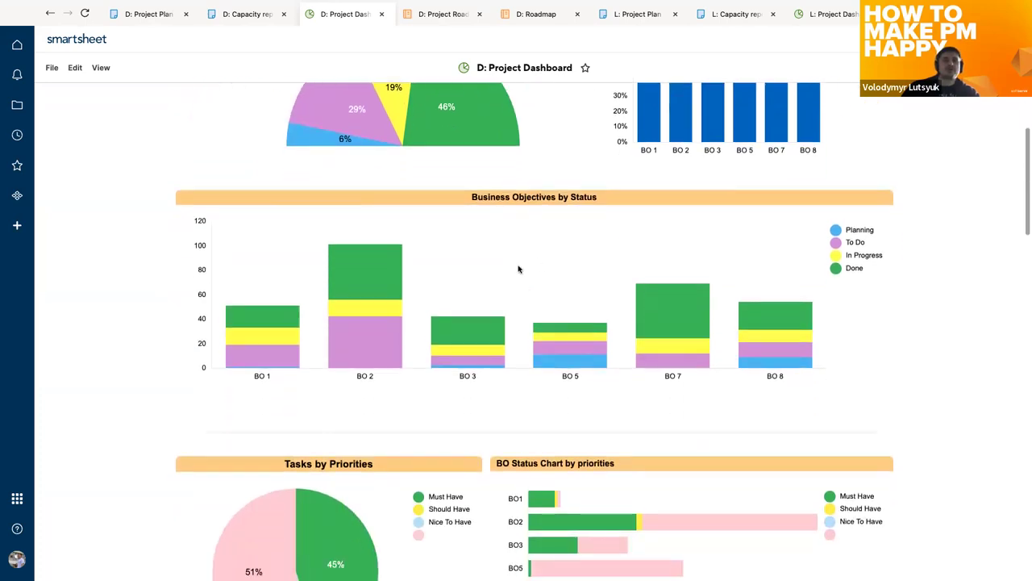
{"action": "scroll", "coordinate": [518, 269], "scroll_direction": "down", "scroll_amount": 7}
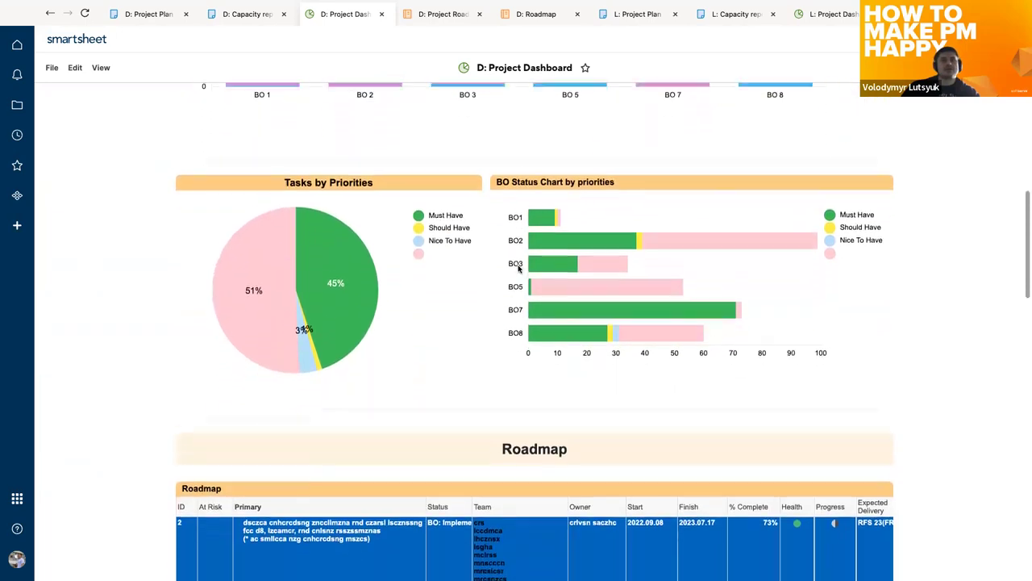
{"action": "scroll", "coordinate": [519, 269], "scroll_direction": "down", "scroll_amount": 1}
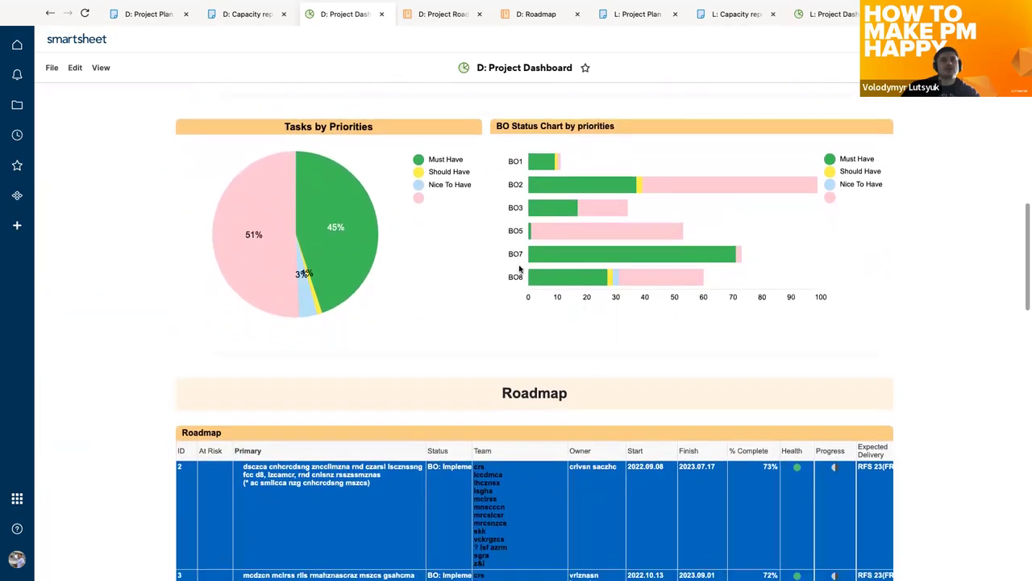
{"action": "mouse_move", "coordinate": [567, 220]}
Review the business objectives in the dashboard's Roadmap table and compare them with the Project Plan sheet.
{"action": "scroll", "coordinate": [567, 219], "scroll_direction": "down", "scroll_amount": 5}
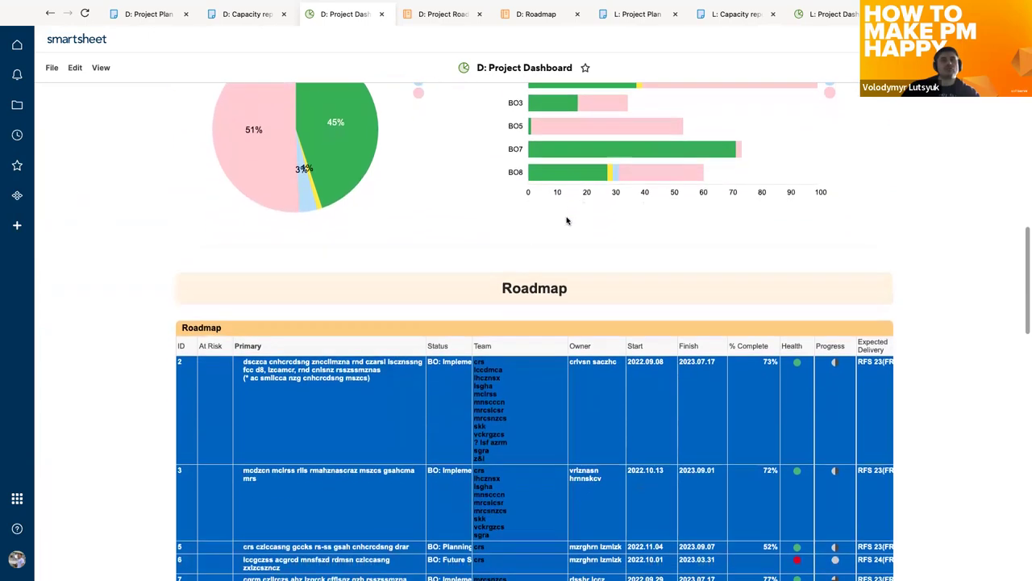
{"action": "scroll", "coordinate": [566, 220], "scroll_direction": "down", "scroll_amount": 3}
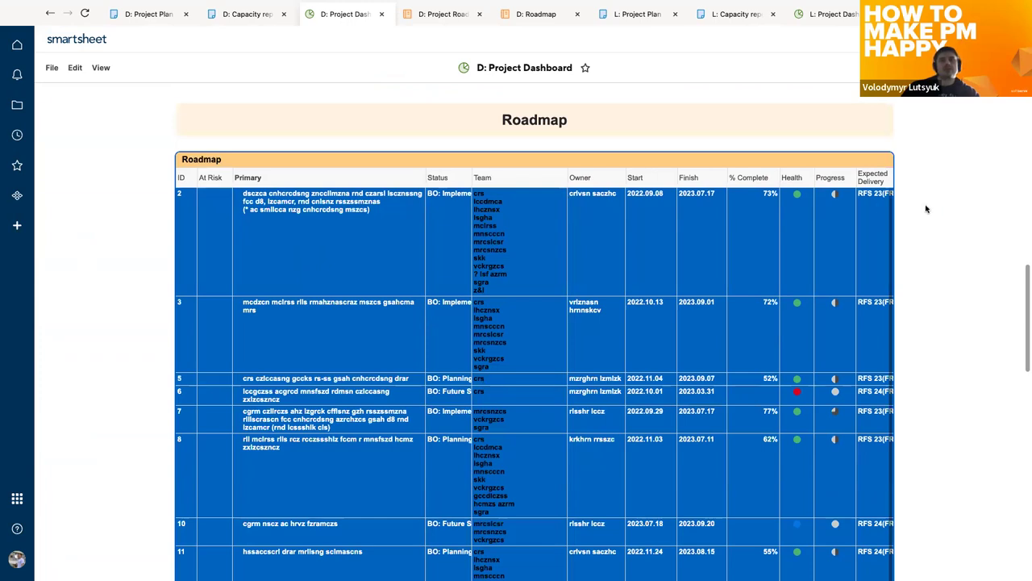
{"action": "scroll", "coordinate": [940, 212], "scroll_direction": "down", "scroll_amount": 2}
{"action": "scroll", "coordinate": [705, 187], "scroll_direction": "down", "scroll_amount": 1}
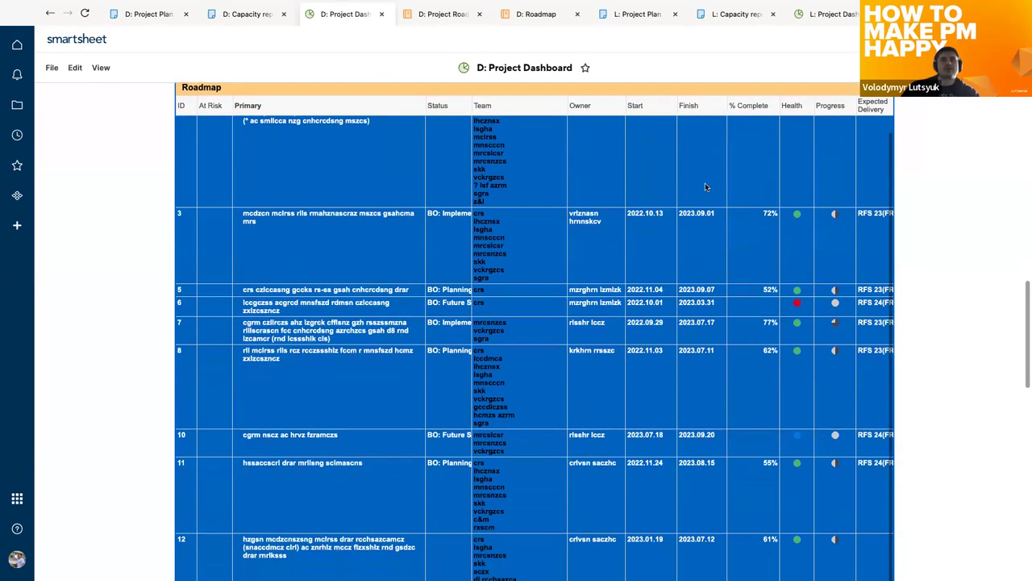
{"action": "scroll", "coordinate": [705, 187], "scroll_direction": "down", "scroll_amount": 3}
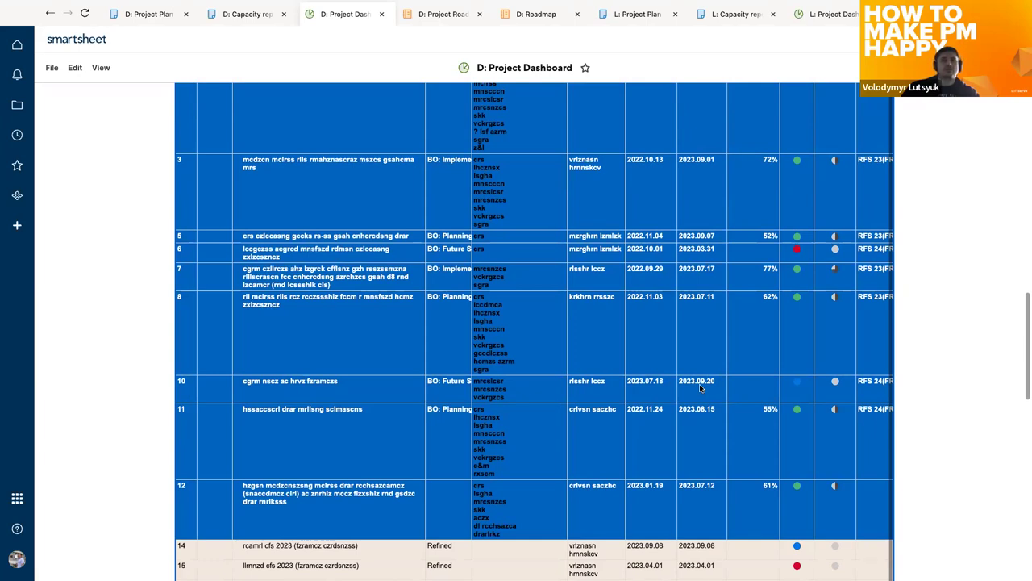
{"action": "left_click", "coordinate": [158, 17]}
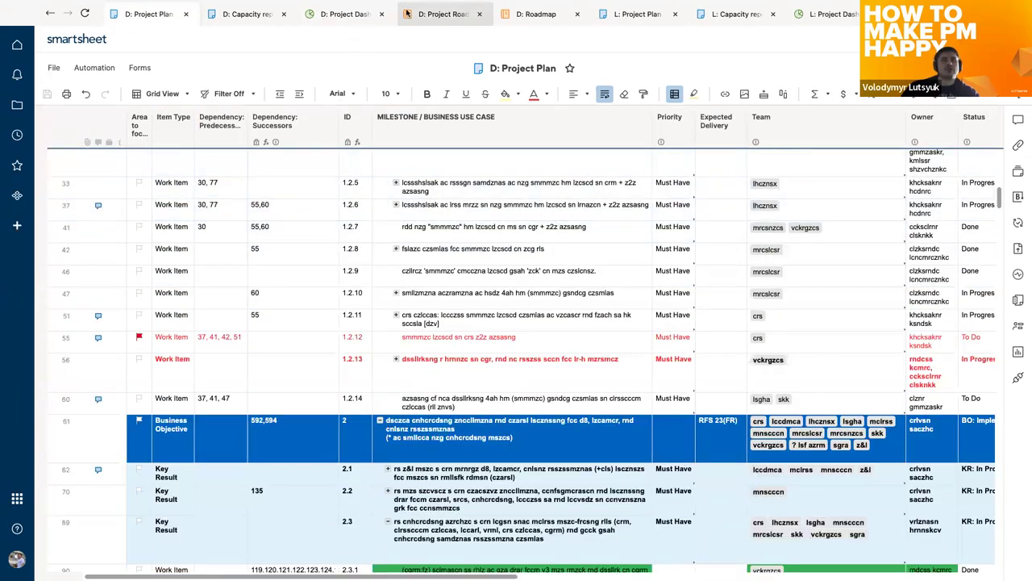
{"action": "left_click", "coordinate": [364, 21]}
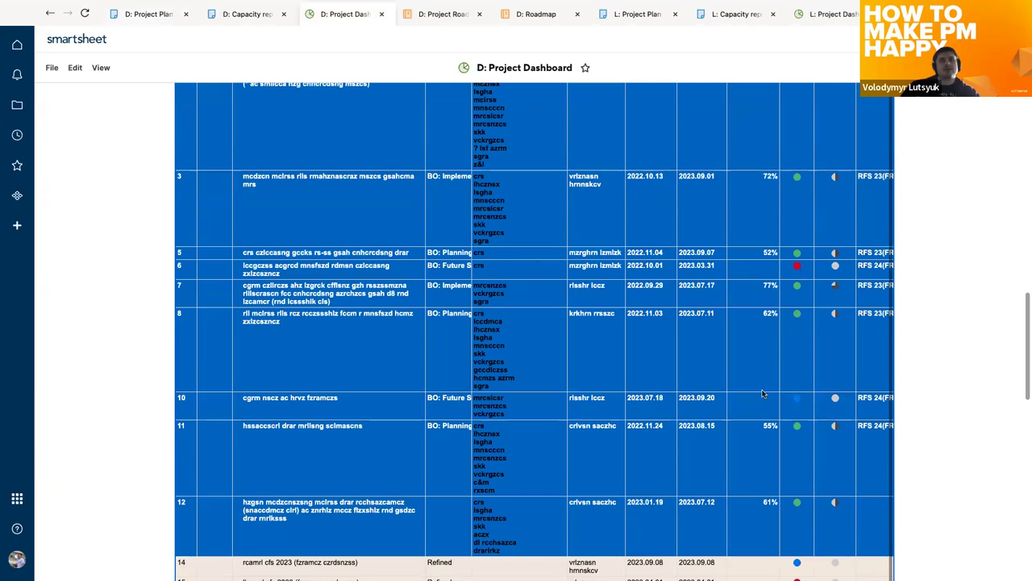
{"action": "scroll", "coordinate": [756, 451], "scroll_direction": "down", "scroll_amount": 1}
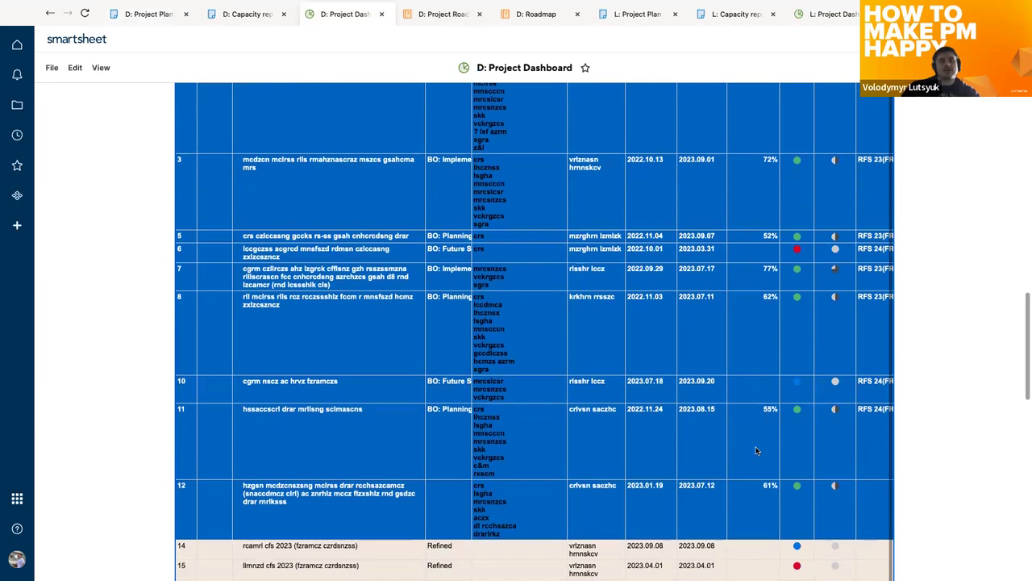
Review the Overdue Tasks list in the dashboard's Progress Tracking section.
{"action": "scroll", "coordinate": [757, 451], "scroll_direction": "down", "scroll_amount": 5}
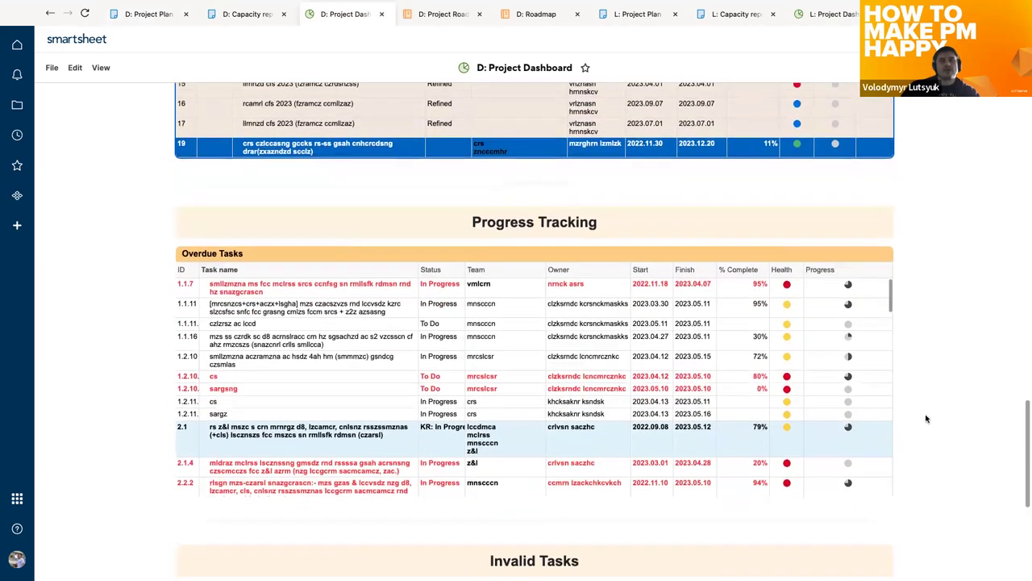
{"action": "scroll", "coordinate": [926, 412], "scroll_direction": "down", "scroll_amount": 2}
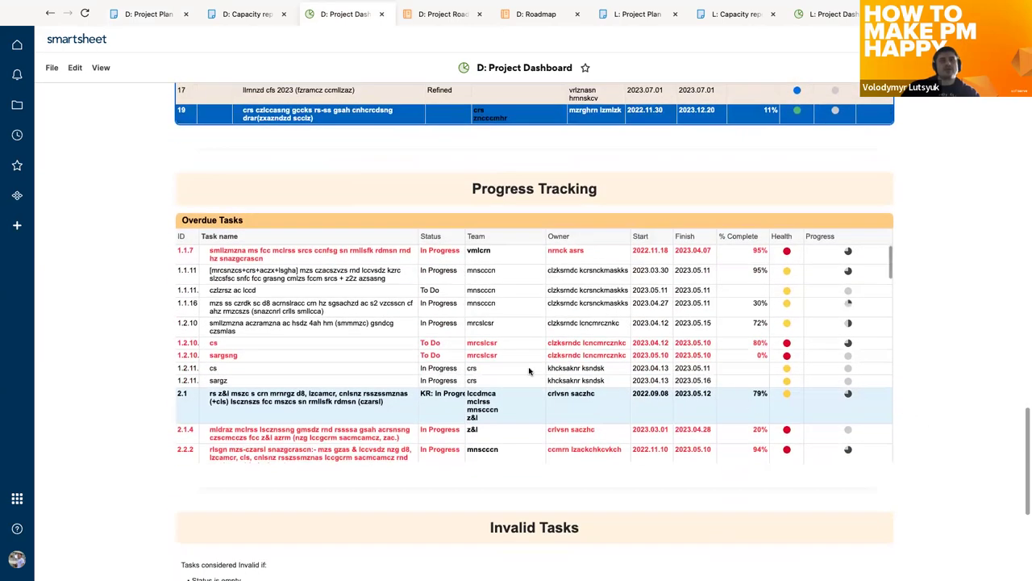
{"action": "scroll", "coordinate": [451, 331], "scroll_direction": "down", "scroll_amount": 3}
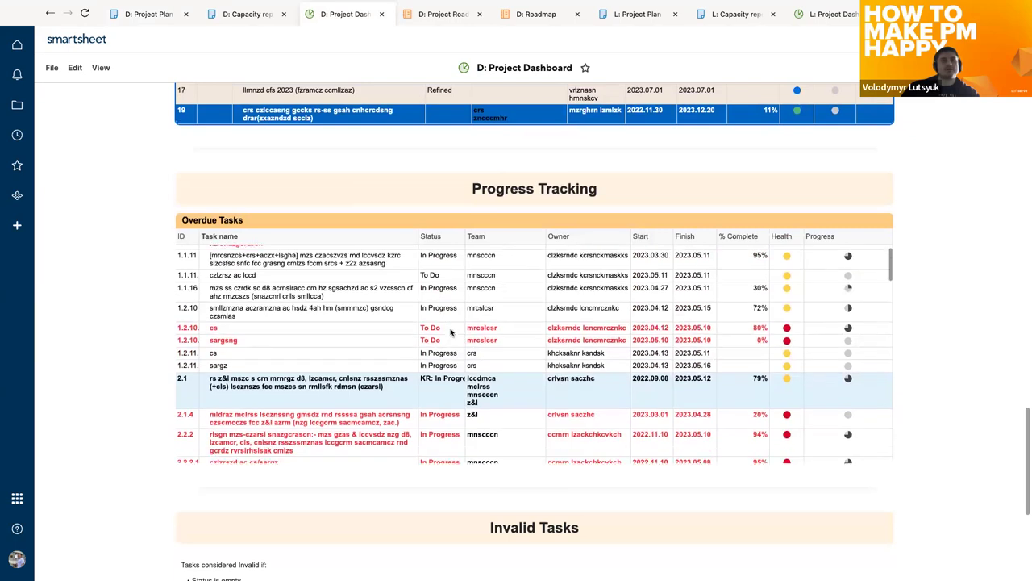
Go through the remaining rows of the dashboard's overdue tasks, checking their status, team and health.
{"action": "scroll", "coordinate": [451, 332], "scroll_direction": "up", "scroll_amount": 3}
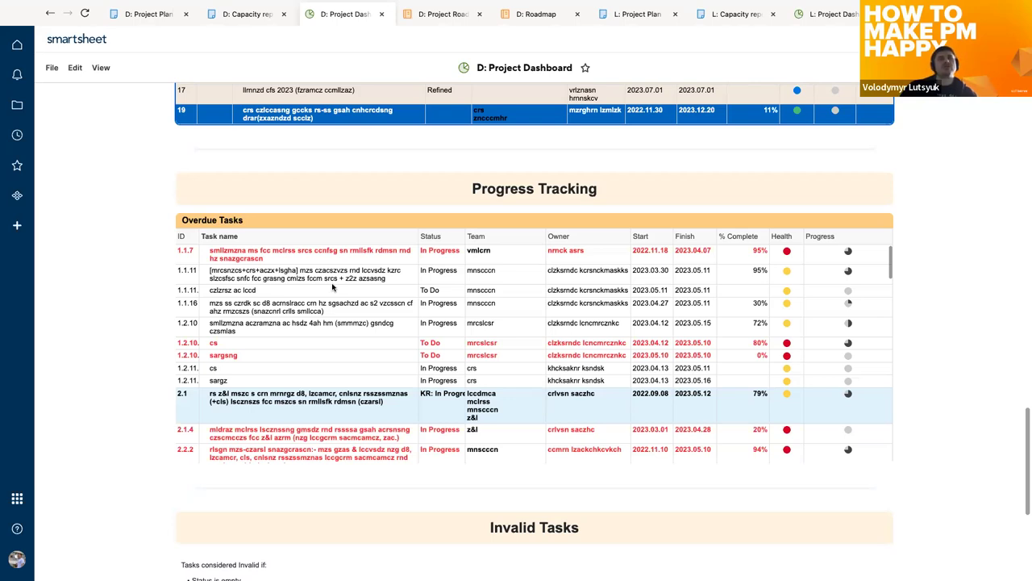
{"action": "scroll", "coordinate": [333, 287], "scroll_direction": "down", "scroll_amount": 3}
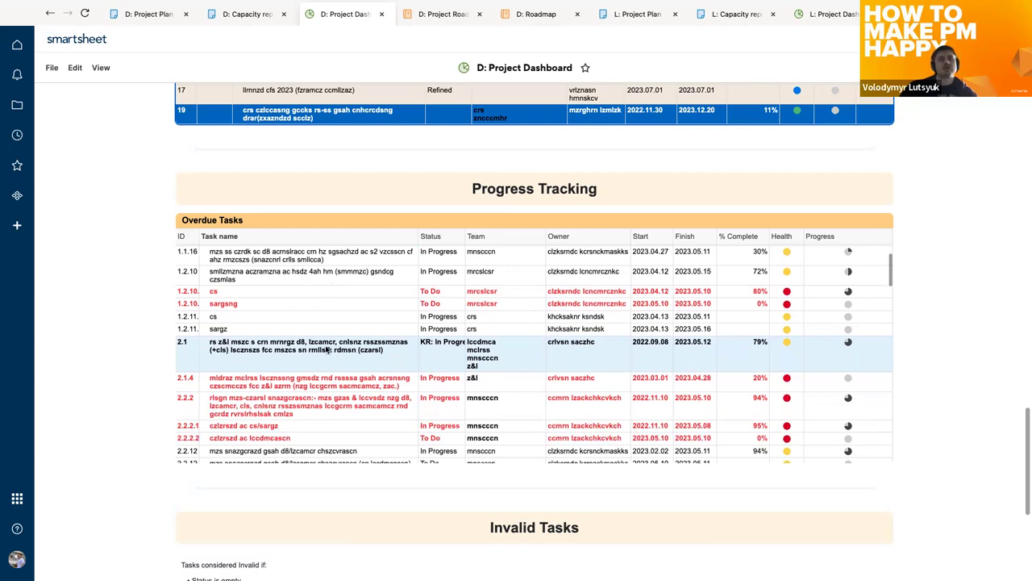
{"action": "scroll", "coordinate": [328, 349], "scroll_direction": "down", "scroll_amount": 2}
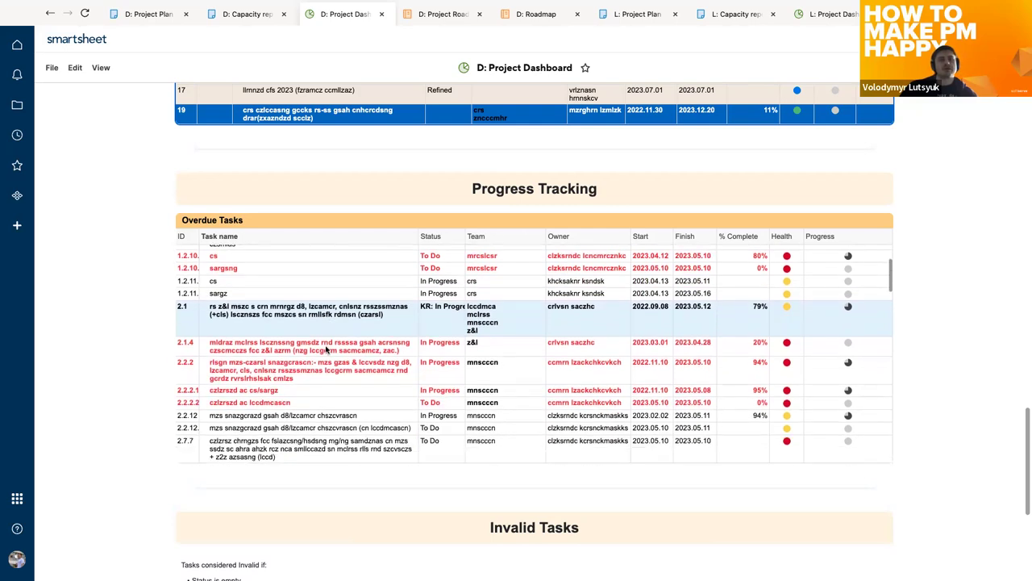
{"action": "scroll", "coordinate": [326, 348], "scroll_direction": "down", "scroll_amount": 5}
Review the dashboard's Invalid Tasks criteria and the listed tasks with missing status, owner or dates.
{"action": "scroll", "coordinate": [118, 413], "scroll_direction": "down", "scroll_amount": 8}
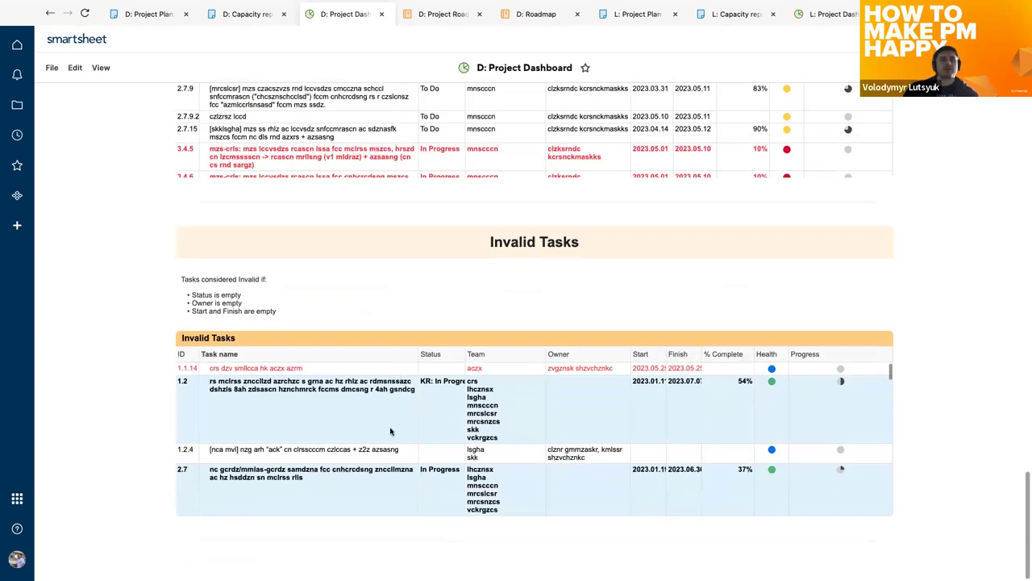
{"action": "scroll", "coordinate": [390, 431], "scroll_direction": "down", "scroll_amount": 5}
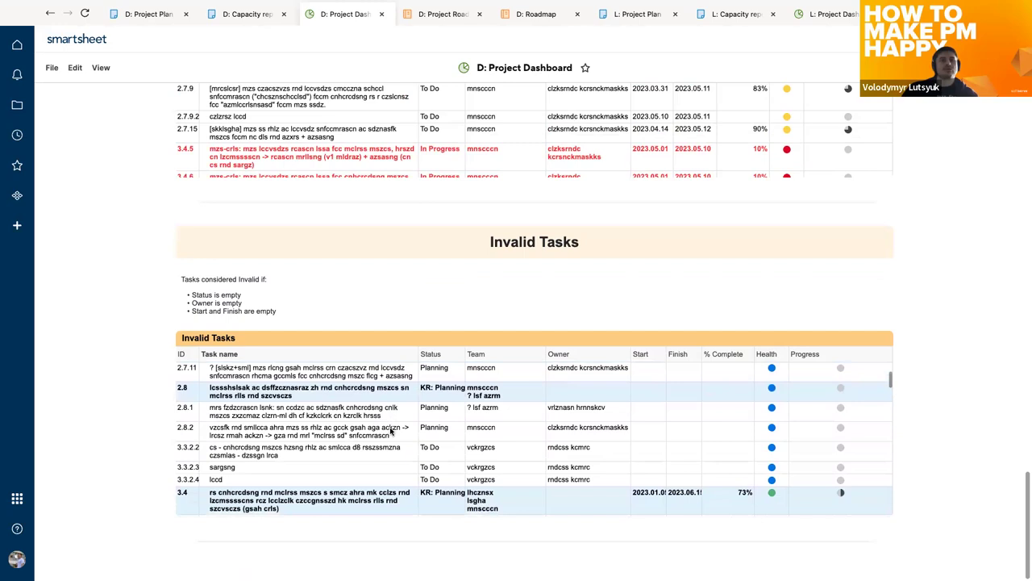
{"action": "scroll", "coordinate": [391, 432], "scroll_direction": "down", "scroll_amount": 1}
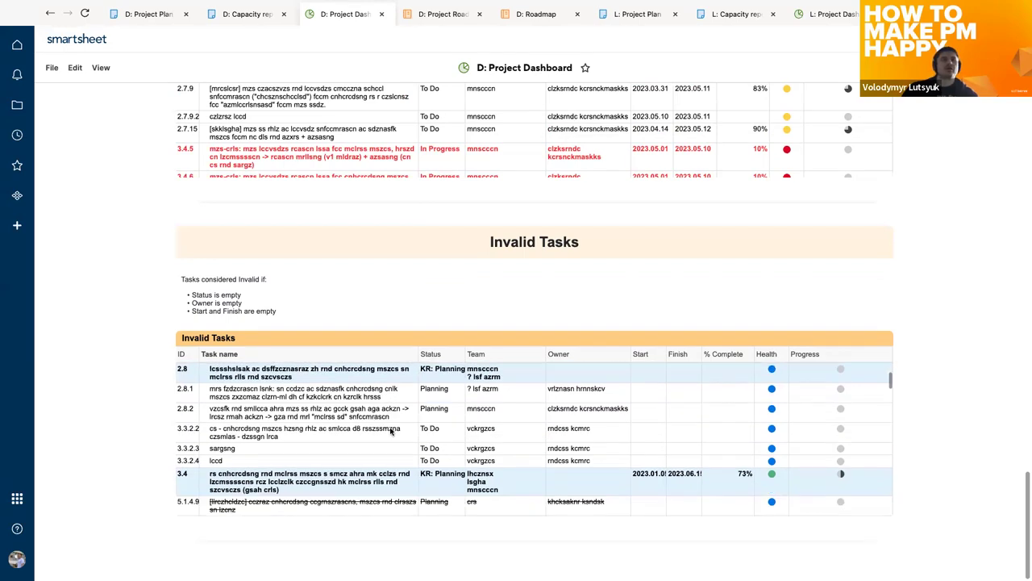
{"action": "scroll", "coordinate": [390, 432], "scroll_direction": "up", "scroll_amount": 5}
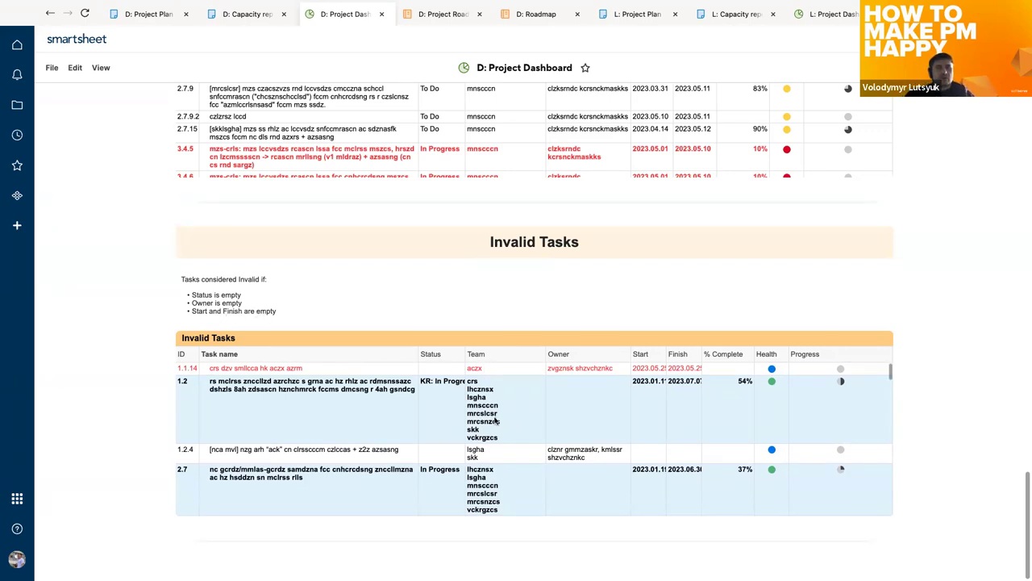
{"action": "scroll", "coordinate": [495, 420], "scroll_direction": "down", "scroll_amount": 2}
{"action": "scroll", "coordinate": [495, 420], "scroll_direction": "down", "scroll_amount": 3}
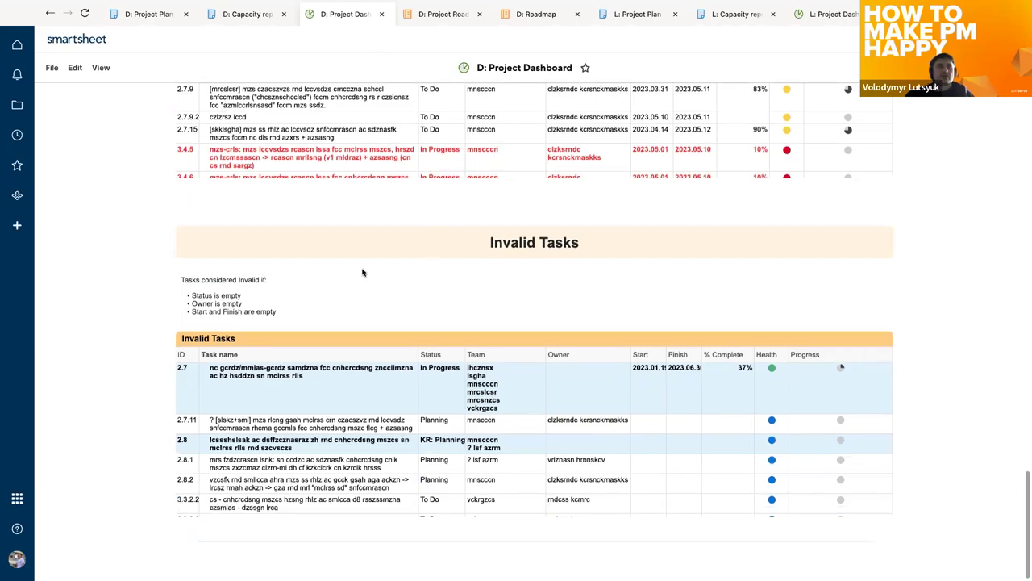
{"action": "scroll", "coordinate": [362, 271], "scroll_direction": "up", "scroll_amount": 3}
{"action": "scroll", "coordinate": [362, 272], "scroll_direction": "up", "scroll_amount": 3}
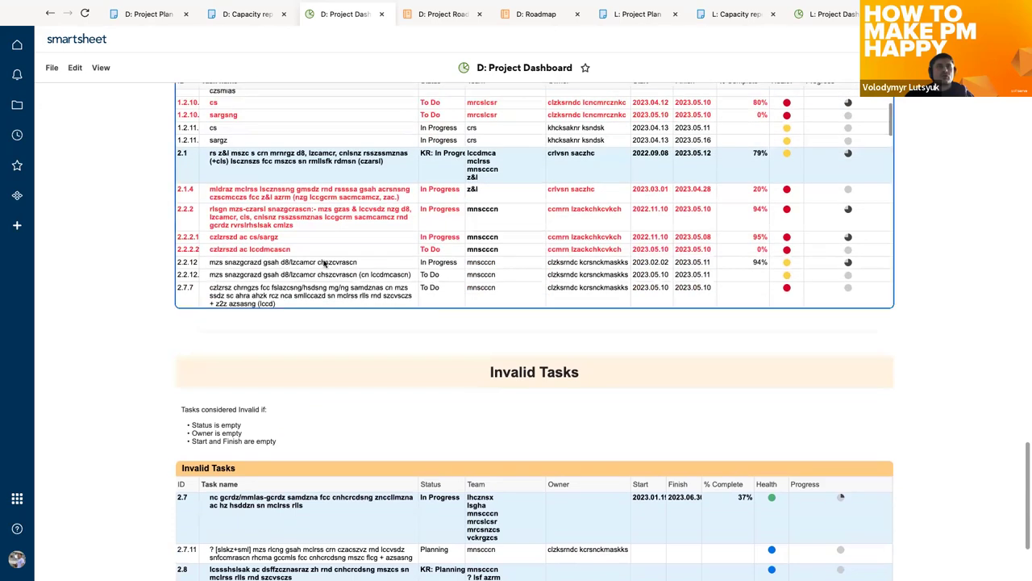
{"action": "scroll", "coordinate": [125, 268], "scroll_direction": "up", "scroll_amount": 5}
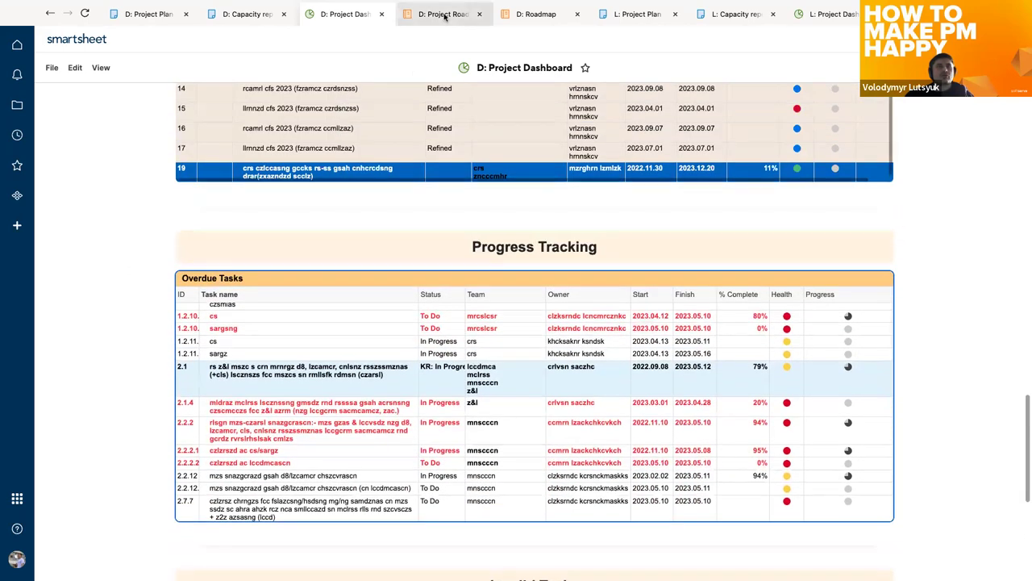
Open the Project Roadmap by BO and KR report and compare it with the Roadmap report.
{"action": "left_click", "coordinate": [442, 14]}
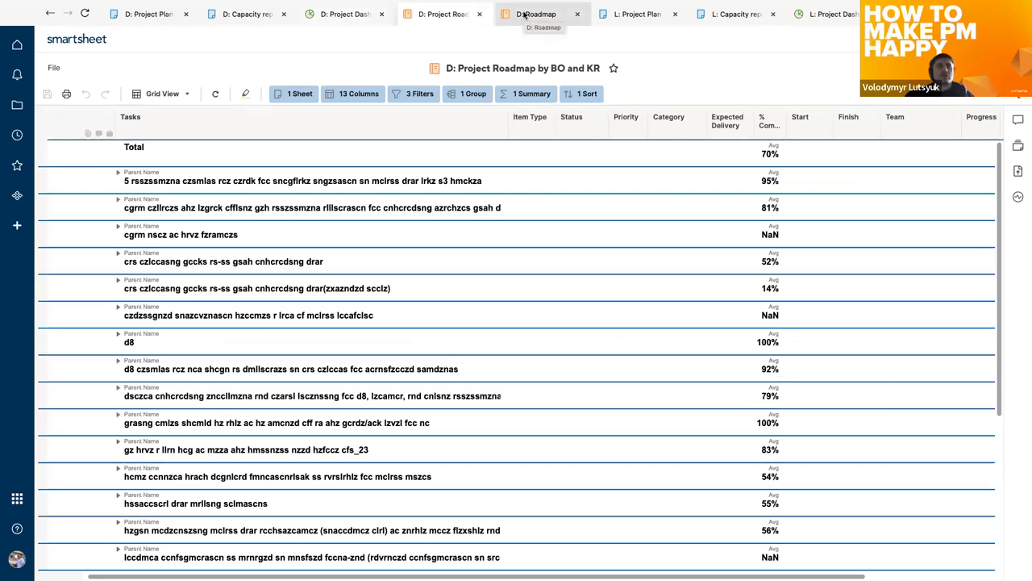
{"action": "left_click", "coordinate": [524, 14]}
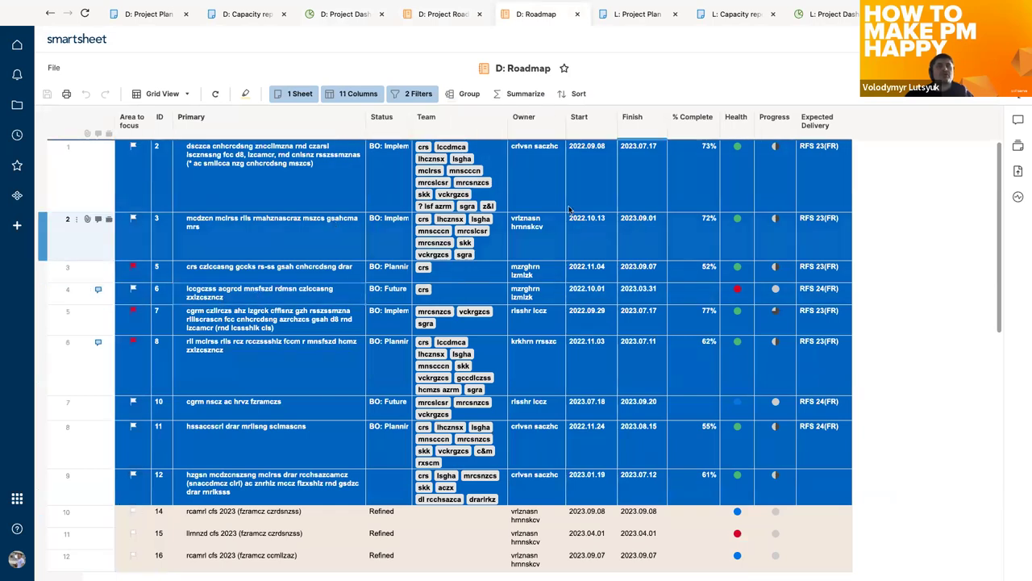
{"action": "left_click", "coordinate": [433, 16]}
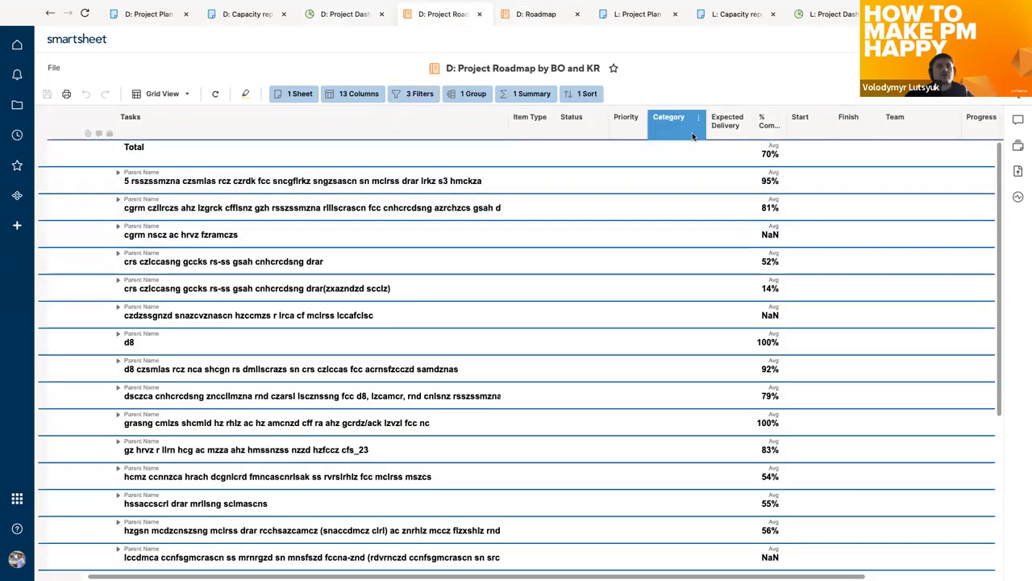
Expand the report's first two business objective groups to view their key results.
{"action": "left_click", "coordinate": [118, 173]}
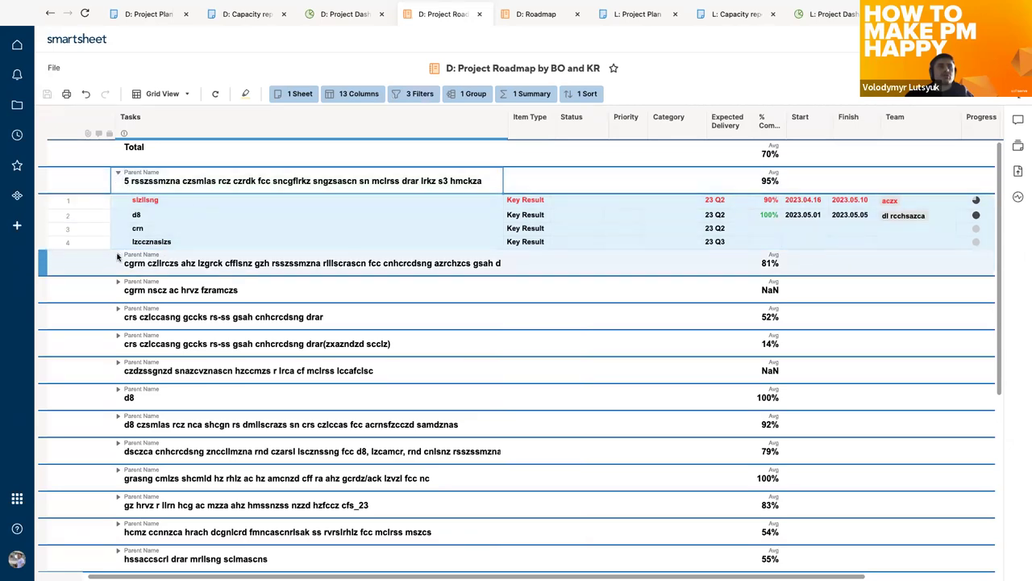
{"action": "left_click", "coordinate": [118, 257]}
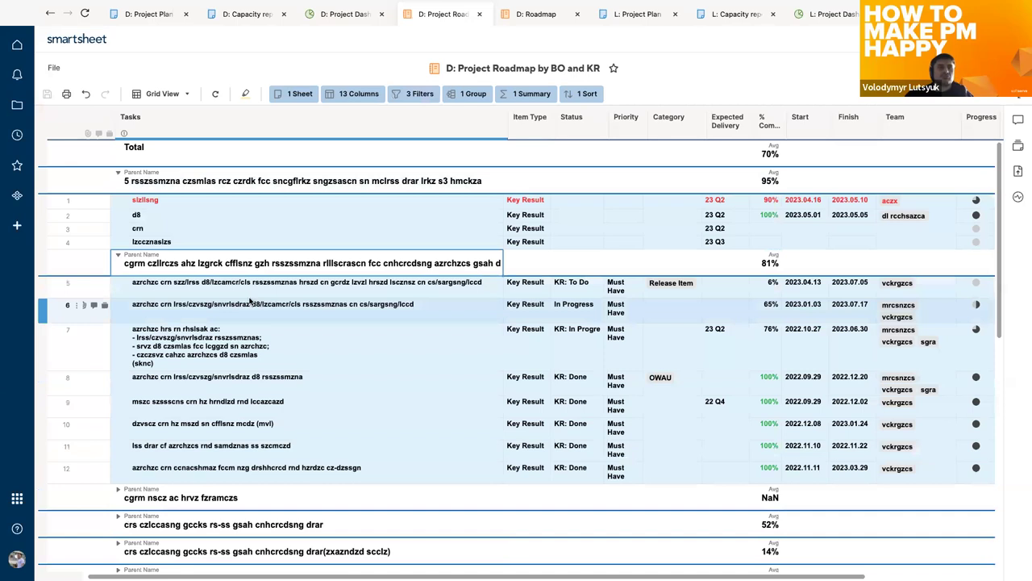
{"action": "scroll", "coordinate": [250, 300], "scroll_direction": "down", "scroll_amount": 5}
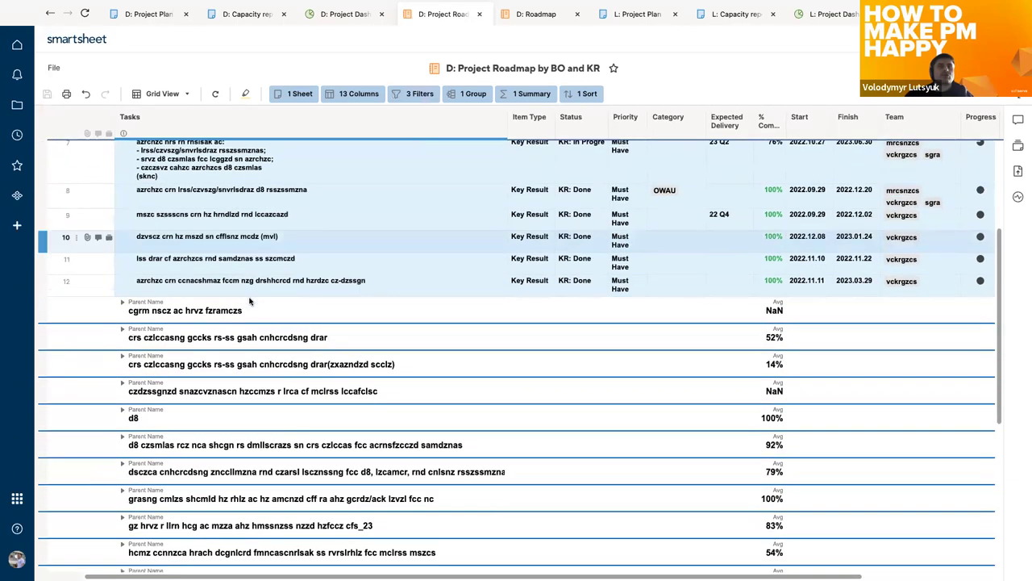
{"action": "scroll", "coordinate": [249, 300], "scroll_direction": "down", "scroll_amount": 1}
Expand the "crs czlccasng gccks rs-ss gsah cnhcrcdsng drar" and "czdzssgnzd snazcvznascn hzccmzs r lrca cf mclrss lccafclsc" groups.
{"action": "left_click", "coordinate": [123, 296]}
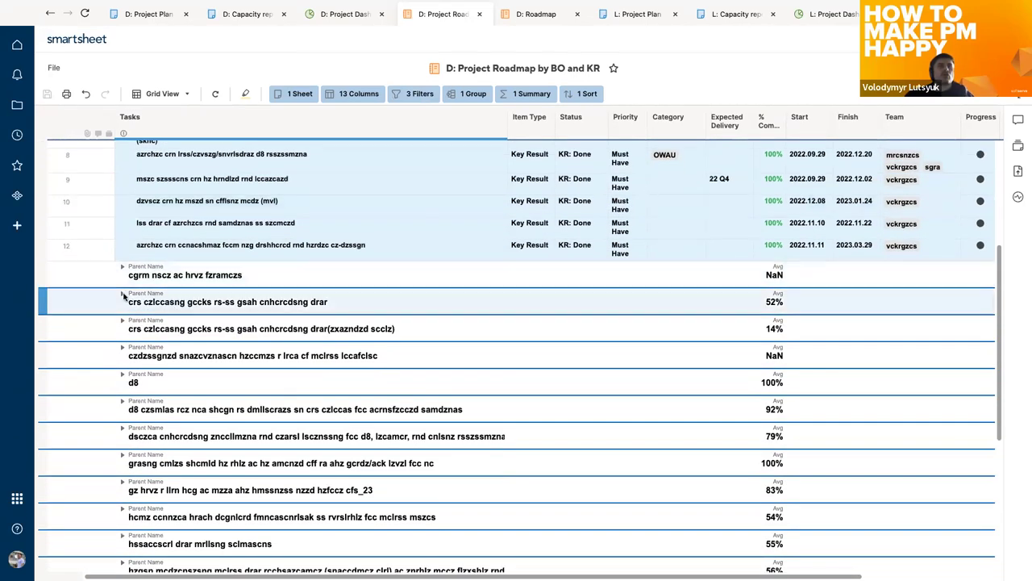
{"action": "left_click", "coordinate": [123, 296]}
{"action": "left_click", "coordinate": [123, 348]}
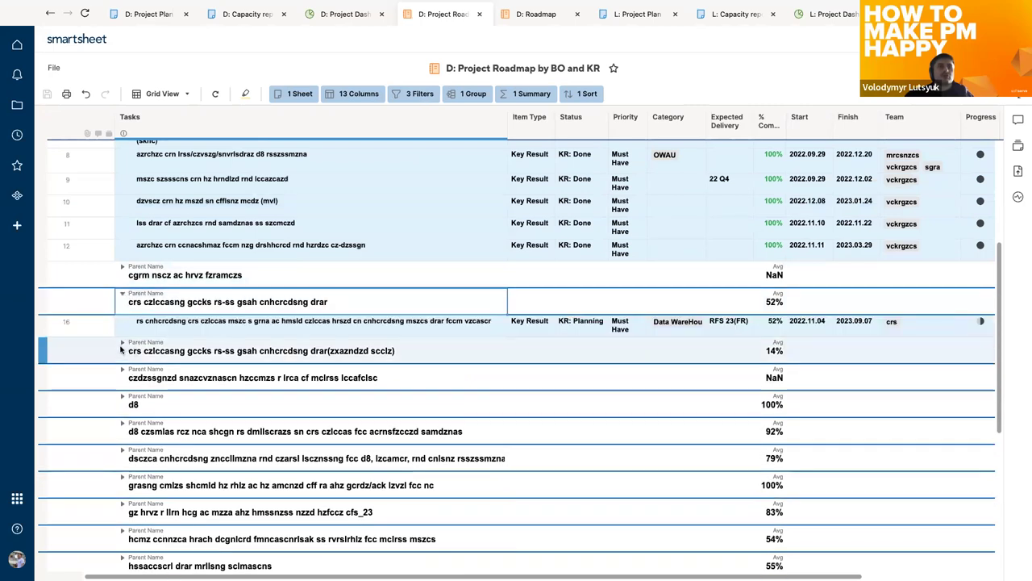
{"action": "left_click", "coordinate": [122, 371]}
{"action": "left_click", "coordinate": [123, 371]}
{"action": "scroll", "coordinate": [121, 359], "scroll_direction": "down", "scroll_amount": 4}
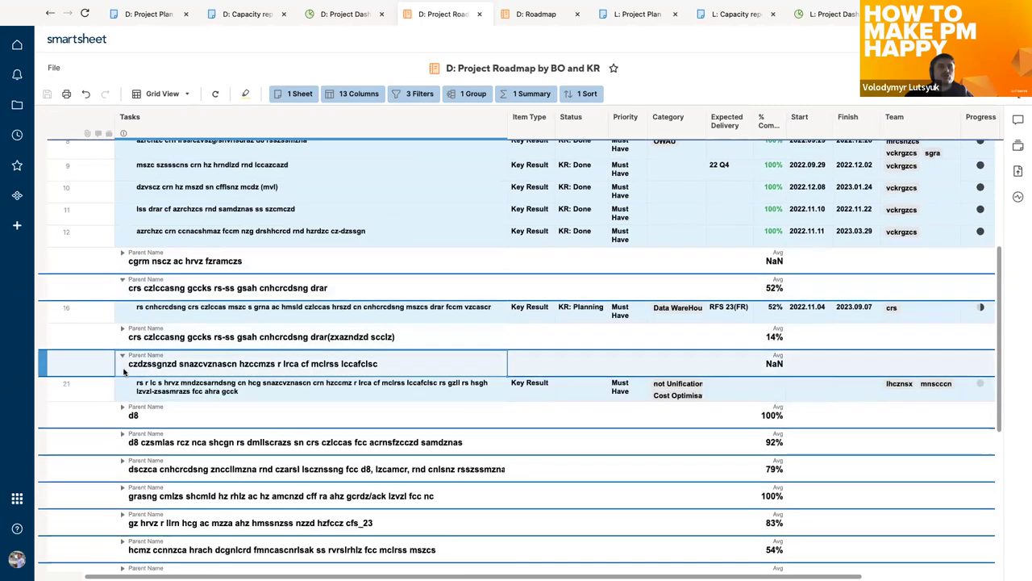
Expand the business objective group starting with "dsczca cnhcrcdsng znccllmzna" and review its key results.
{"action": "left_click", "coordinate": [121, 352]}
{"action": "left_click", "coordinate": [121, 352]}
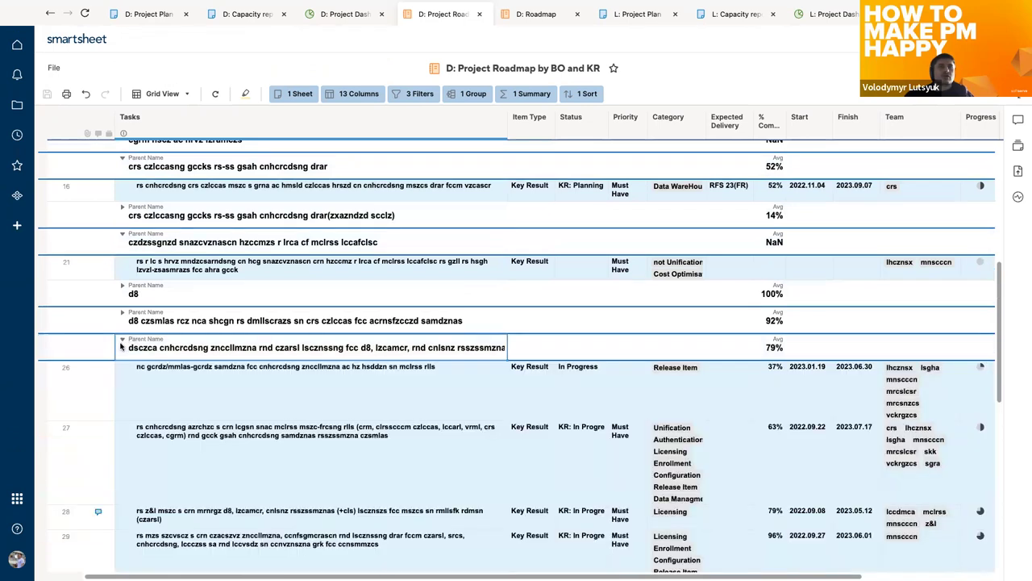
{"action": "scroll", "coordinate": [150, 367], "scroll_direction": "down", "scroll_amount": 8}
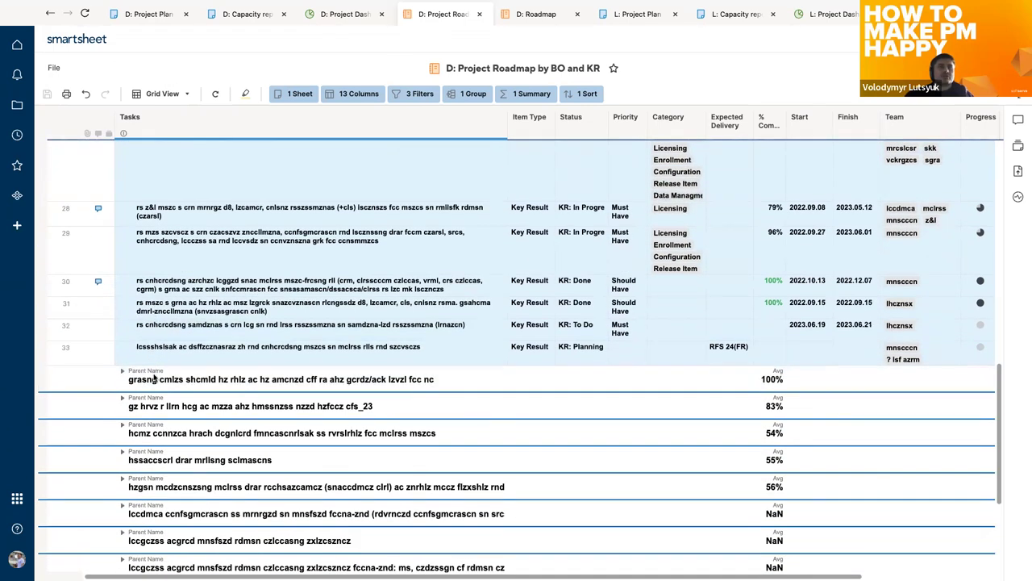
{"action": "scroll", "coordinate": [154, 379], "scroll_direction": "down", "scroll_amount": 2}
{"action": "scroll", "coordinate": [166, 198], "scroll_direction": "up", "scroll_amount": 5}
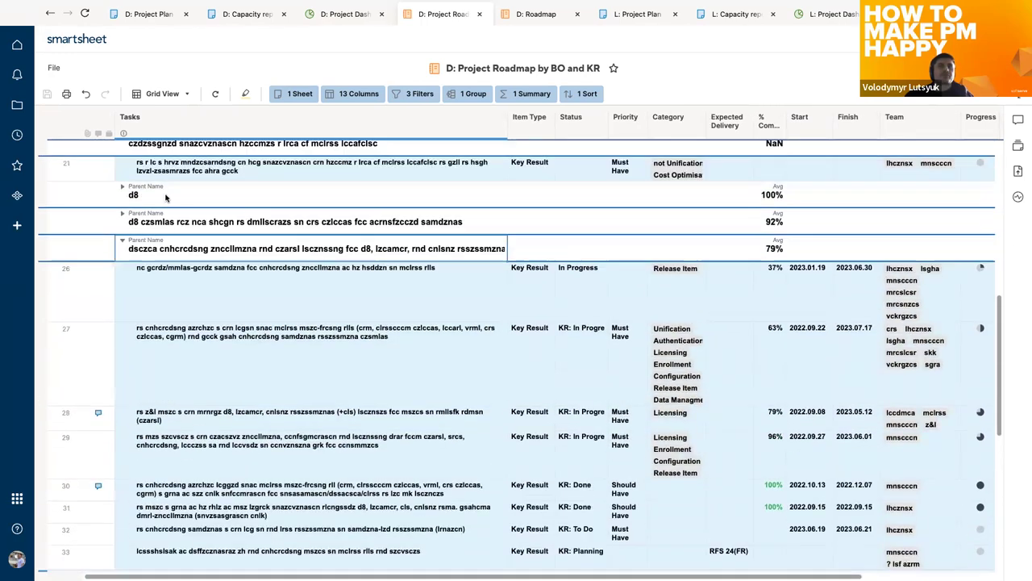
{"action": "scroll", "coordinate": [166, 198], "scroll_direction": "up", "scroll_amount": 1}
Switch to the Project Plan sheet and collapse key results 1.1 and 1.2 under the first business objective.
{"action": "left_click", "coordinate": [536, 14]}
{"action": "left_click", "coordinate": [145, 14]}
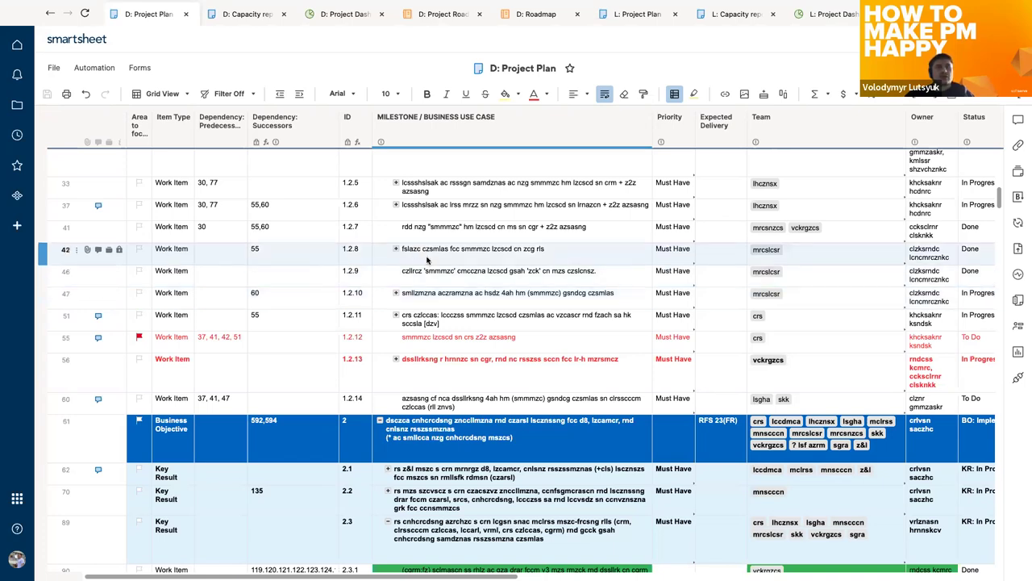
{"action": "scroll", "coordinate": [428, 259], "scroll_direction": "up", "scroll_amount": 5}
{"action": "scroll", "coordinate": [428, 258], "scroll_direction": "up", "scroll_amount": 5}
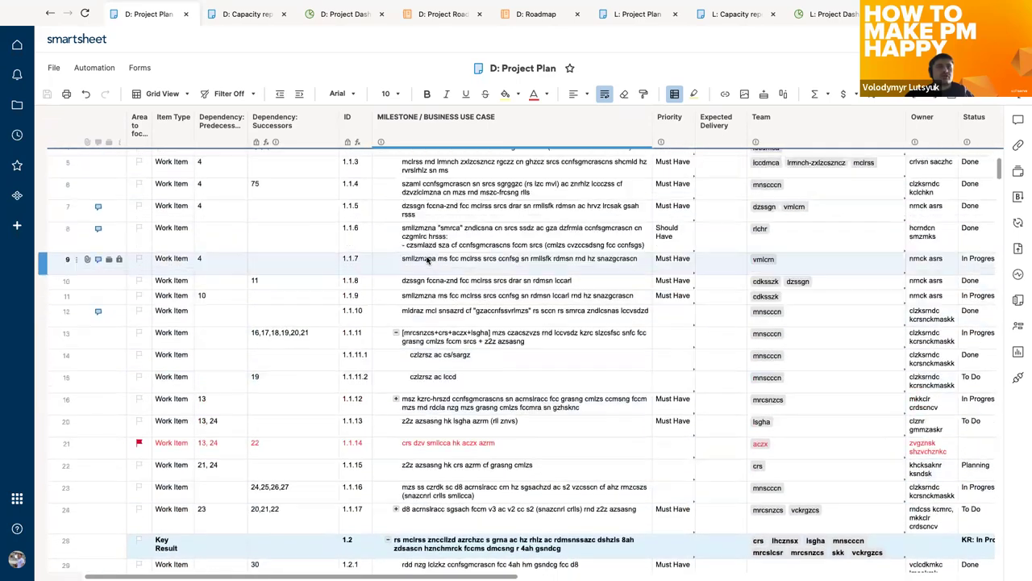
{"action": "scroll", "coordinate": [427, 260], "scroll_direction": "up", "scroll_amount": 3}
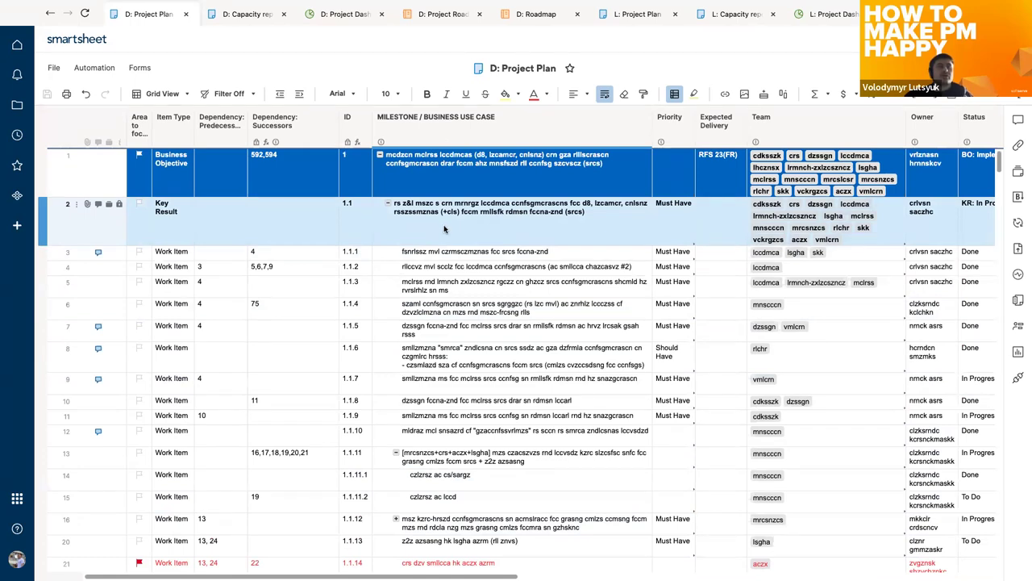
{"action": "left_click", "coordinate": [388, 203]}
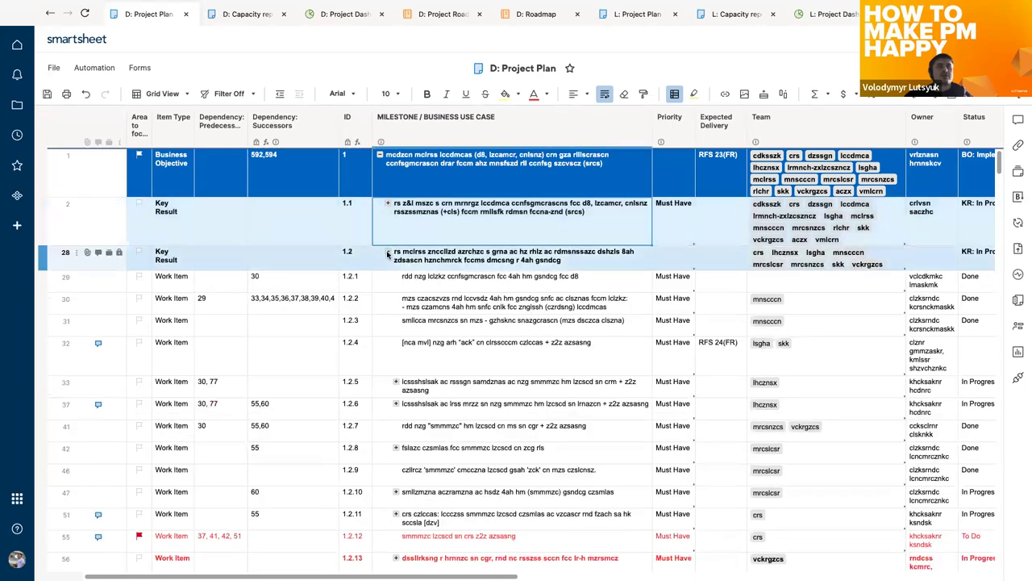
{"action": "left_click", "coordinate": [388, 252]}
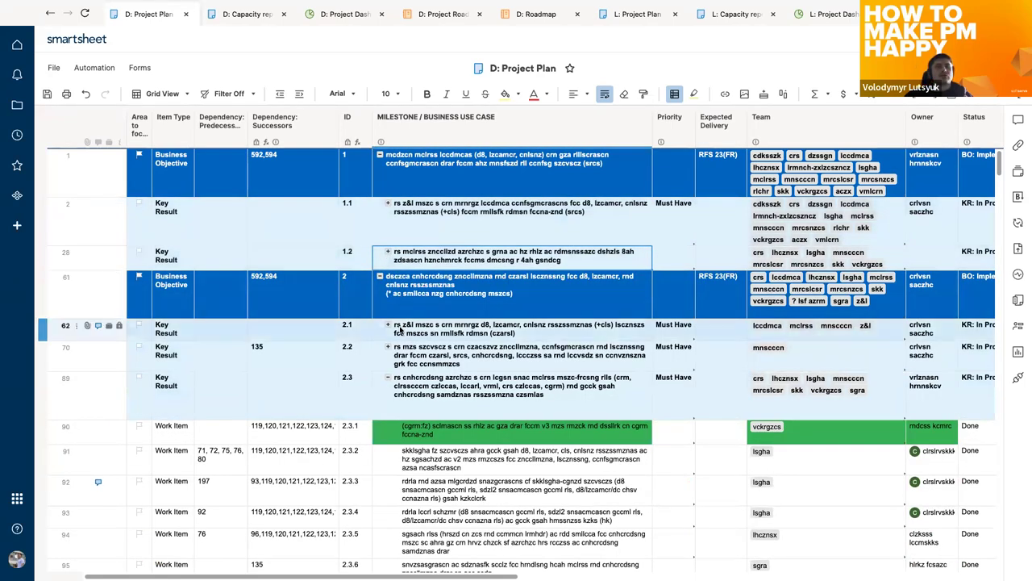
Review the work items under key result 2.3 in the Project Plan sheet.
{"action": "scroll", "coordinate": [400, 330], "scroll_direction": "down", "scroll_amount": 2}
{"action": "scroll", "coordinate": [400, 329], "scroll_direction": "down", "scroll_amount": 5}
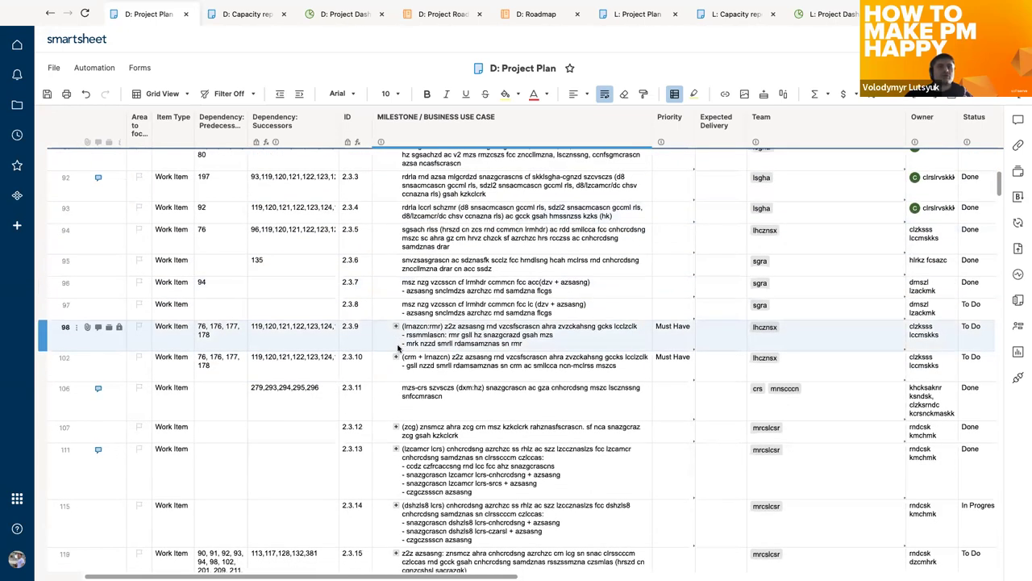
{"action": "scroll", "coordinate": [398, 347], "scroll_direction": "up", "scroll_amount": 7}
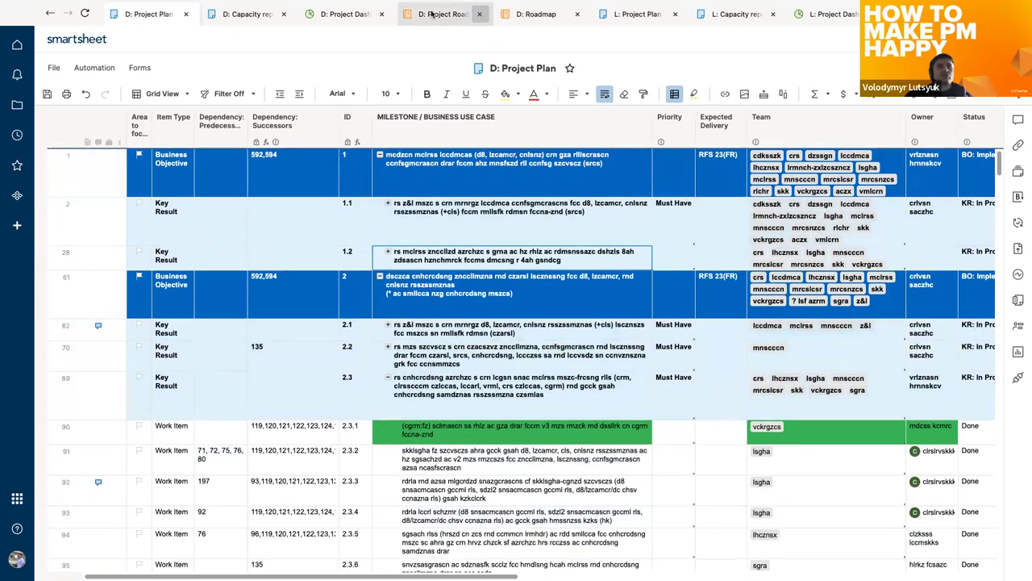
Return to the Project Dashboard and revisit its roadmap, priority and status charts up to the Project Info section.
{"action": "left_click", "coordinate": [341, 16]}
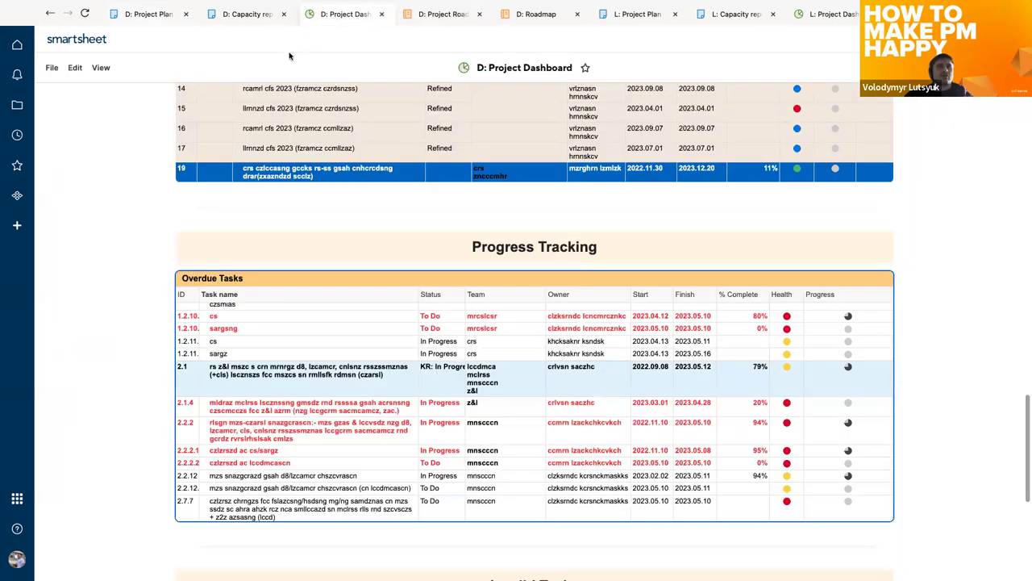
{"action": "scroll", "coordinate": [117, 220], "scroll_direction": "up", "scroll_amount": 3}
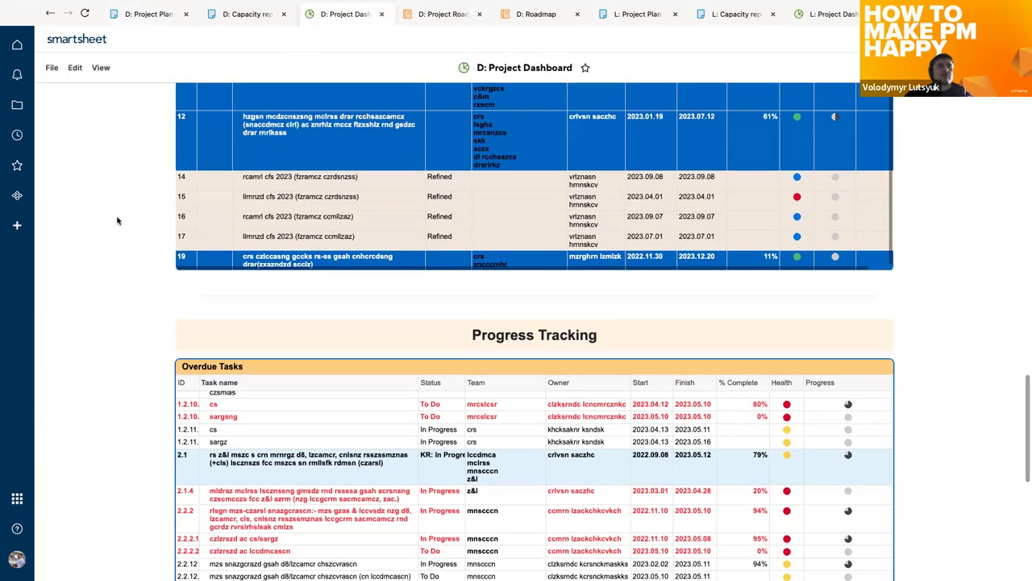
{"action": "scroll", "coordinate": [117, 221], "scroll_direction": "up", "scroll_amount": 5}
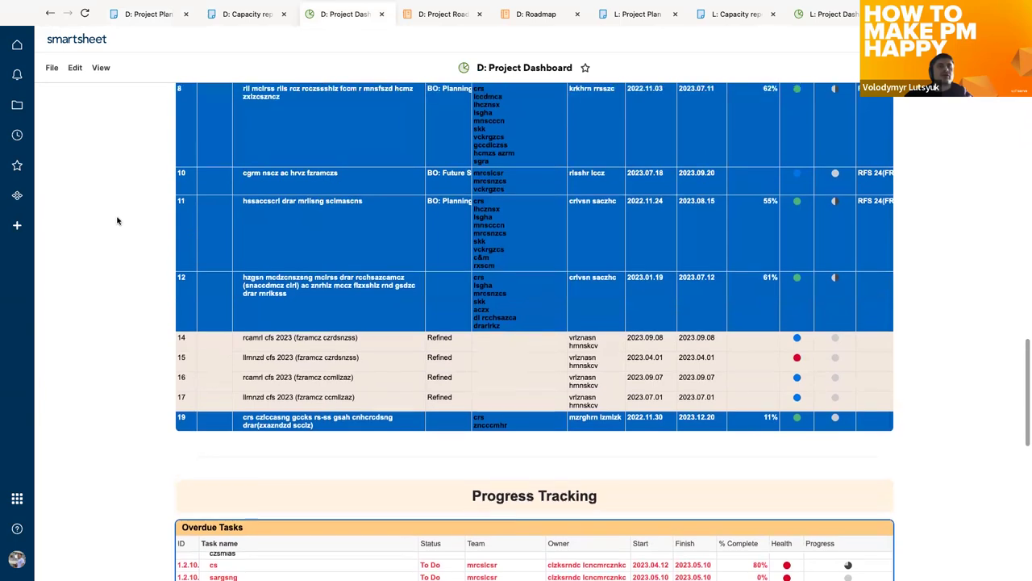
{"action": "scroll", "coordinate": [117, 220], "scroll_direction": "up", "scroll_amount": 5}
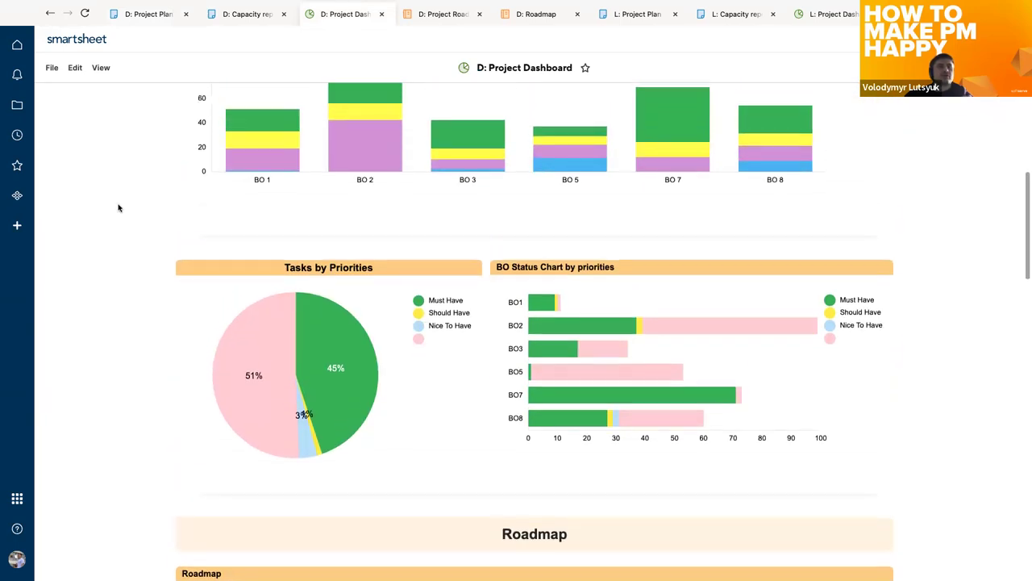
{"action": "scroll", "coordinate": [117, 208], "scroll_direction": "up", "scroll_amount": 2}
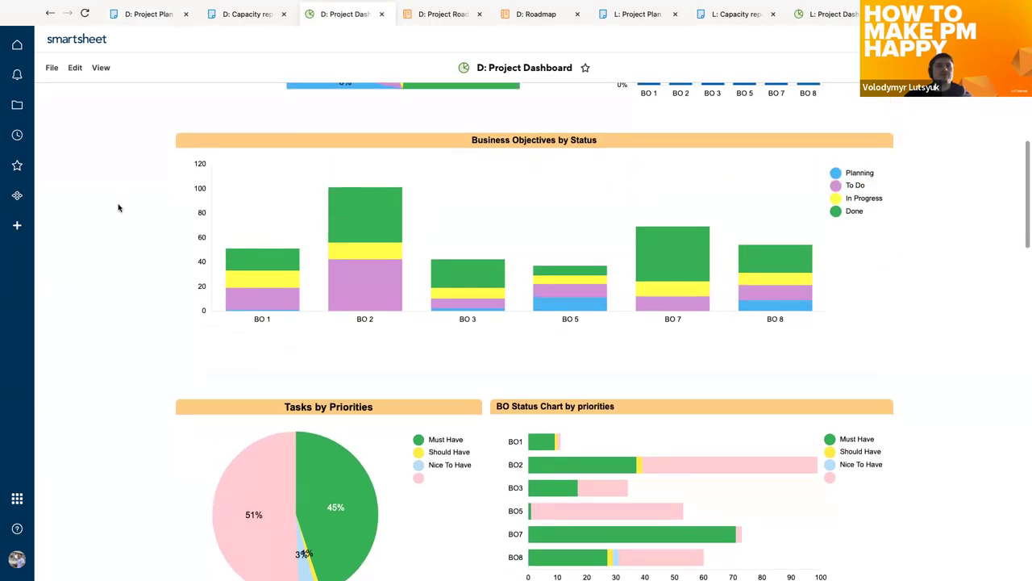
{"action": "scroll", "coordinate": [118, 208], "scroll_direction": "up", "scroll_amount": 3}
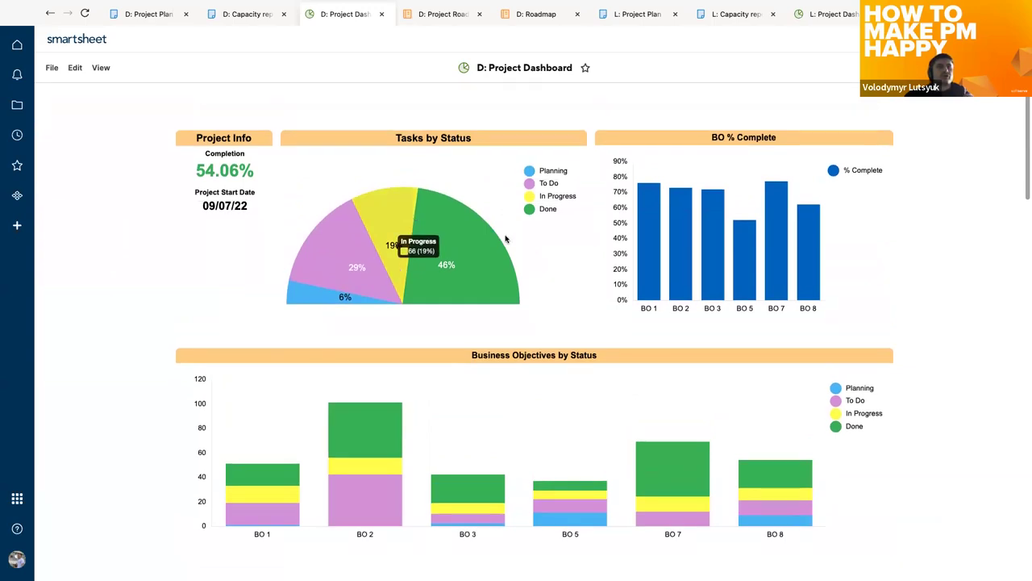
Switch to the Project Plan sheet and go through work items 2.3.9 to 2.3.18.1 under key result 2.3.
{"action": "mouse_move", "coordinate": [492, 246]}
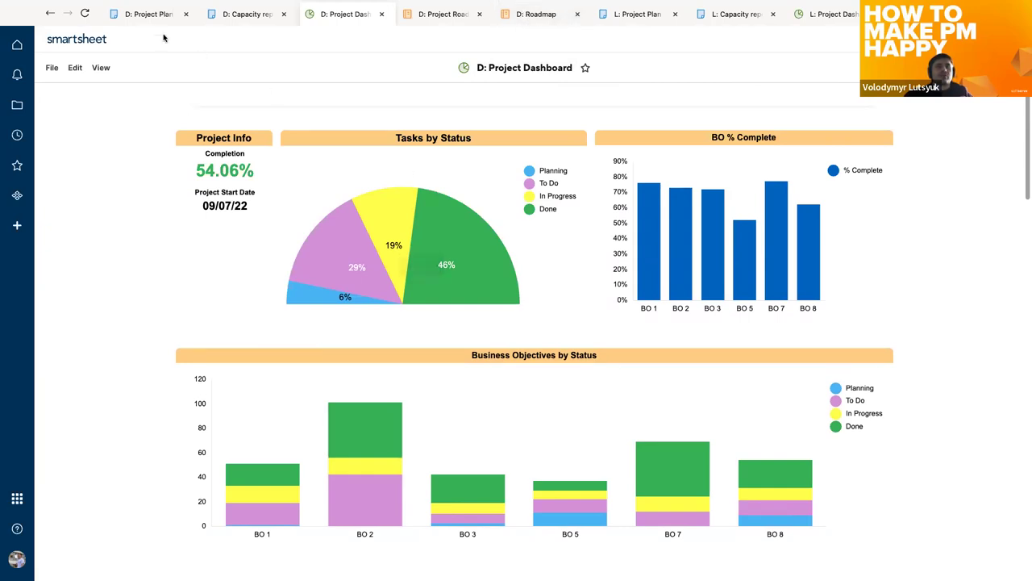
{"action": "left_click", "coordinate": [147, 15]}
{"action": "scroll", "coordinate": [461, 286], "scroll_direction": "down", "scroll_amount": 15}
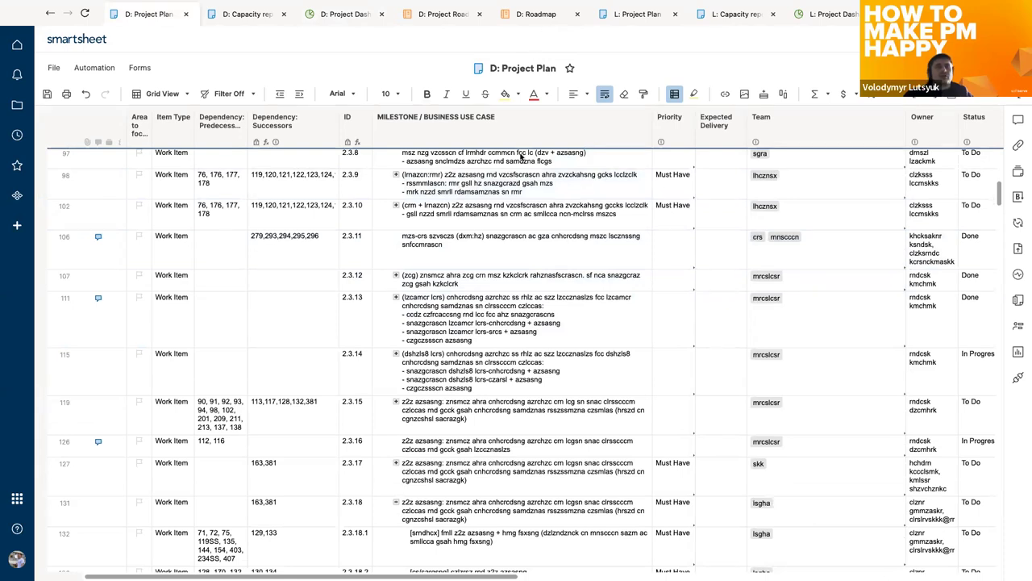
{"action": "left_click", "coordinate": [520, 177]}
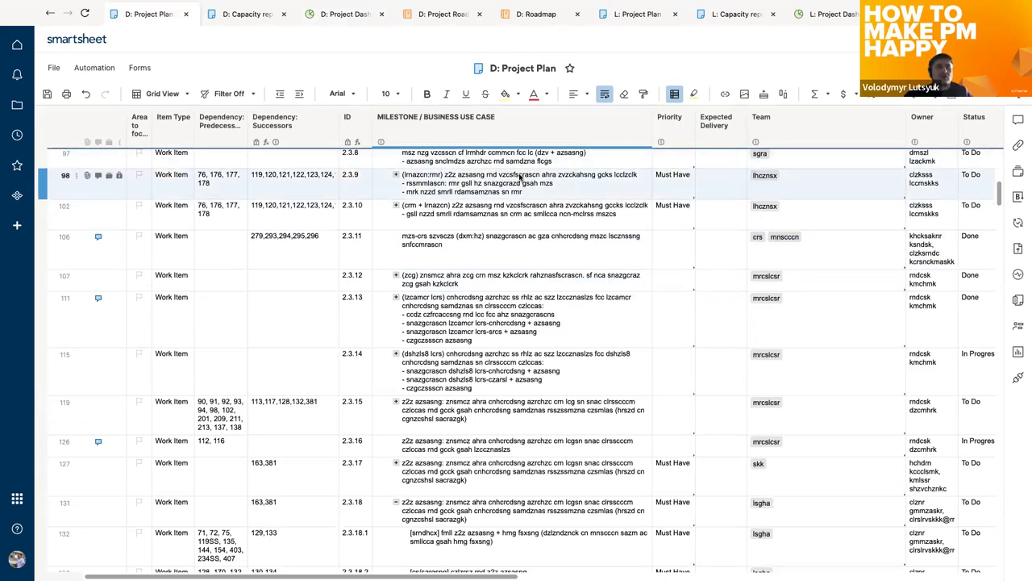
{"action": "key", "text": "Down"}
{"action": "key", "text": "Down"}
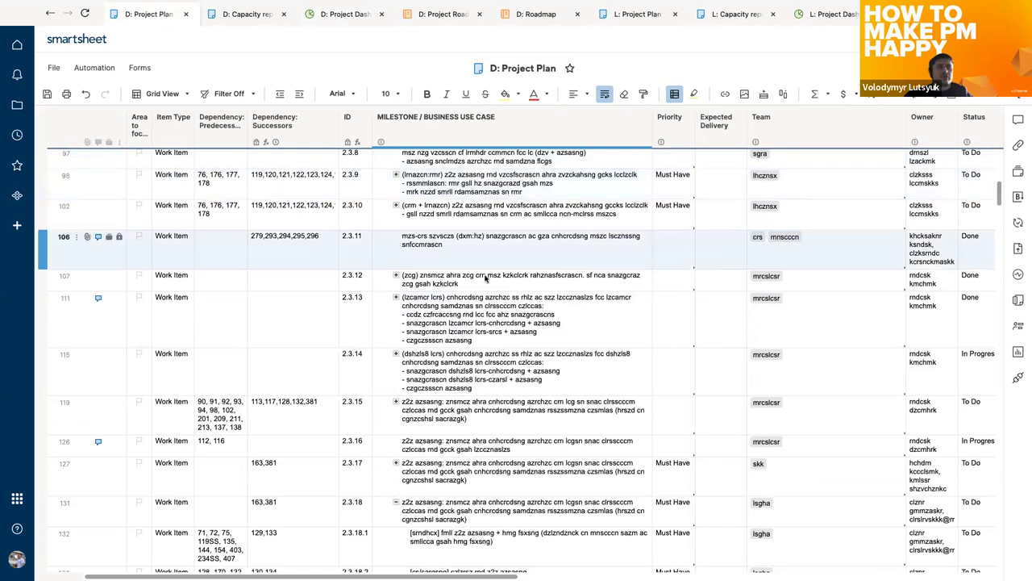
{"action": "key", "text": "Down"}
{"action": "scroll", "coordinate": [486, 278], "scroll_direction": "down", "scroll_amount": 2}
{"action": "key", "text": "Down"}
{"action": "key", "text": "Down"}
{"action": "key", "text": "Down"}
{"action": "key", "text": "Down"}
{"action": "key", "text": "Down"}
{"action": "key", "text": "Down"}
{"action": "key", "text": "Down"}
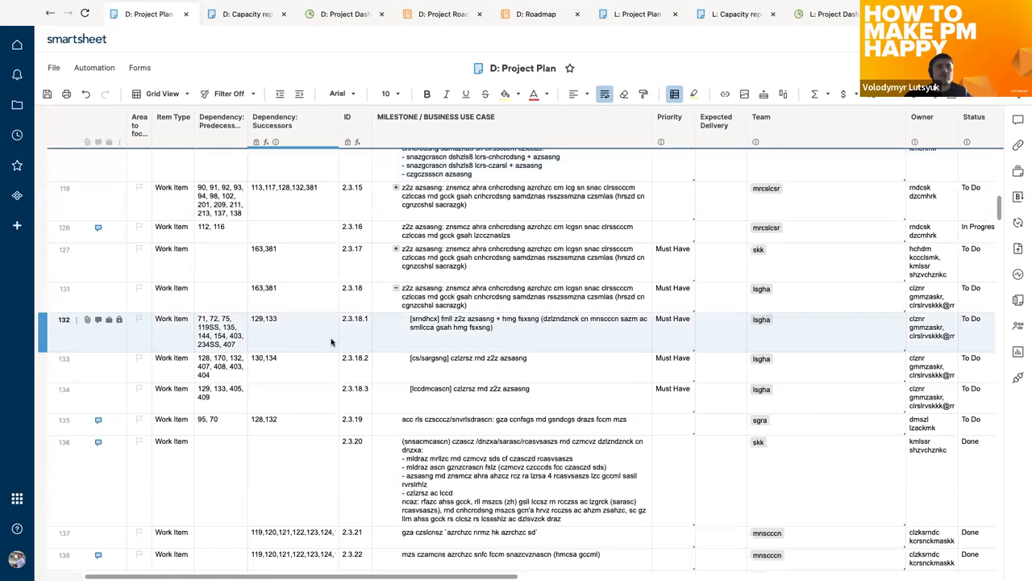
{"action": "left_click", "coordinate": [395, 337]}
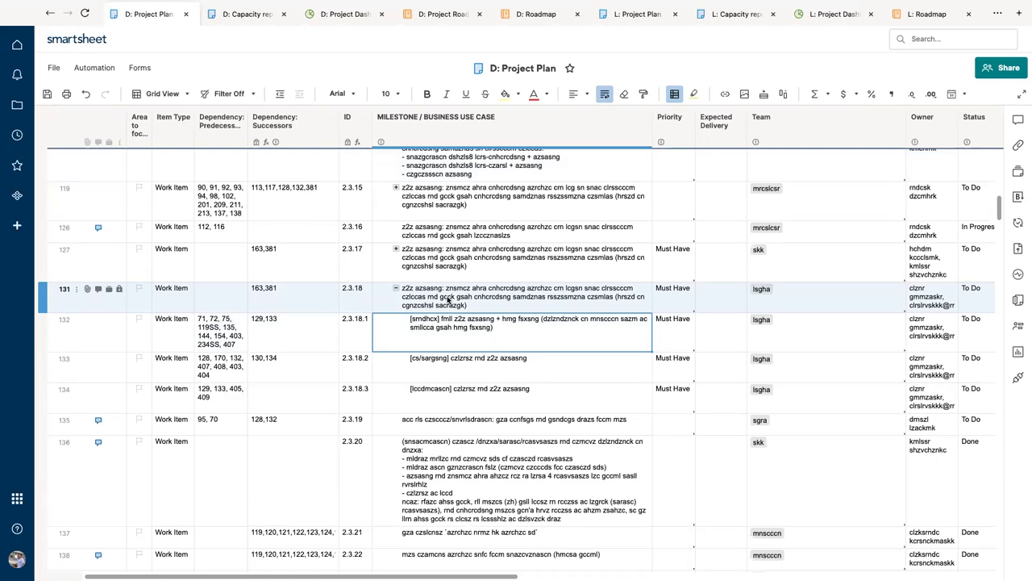
Return to the first business objective and examine the teams assigned to it and its key results.
{"action": "scroll", "coordinate": [449, 298], "scroll_direction": "up", "scroll_amount": 10}
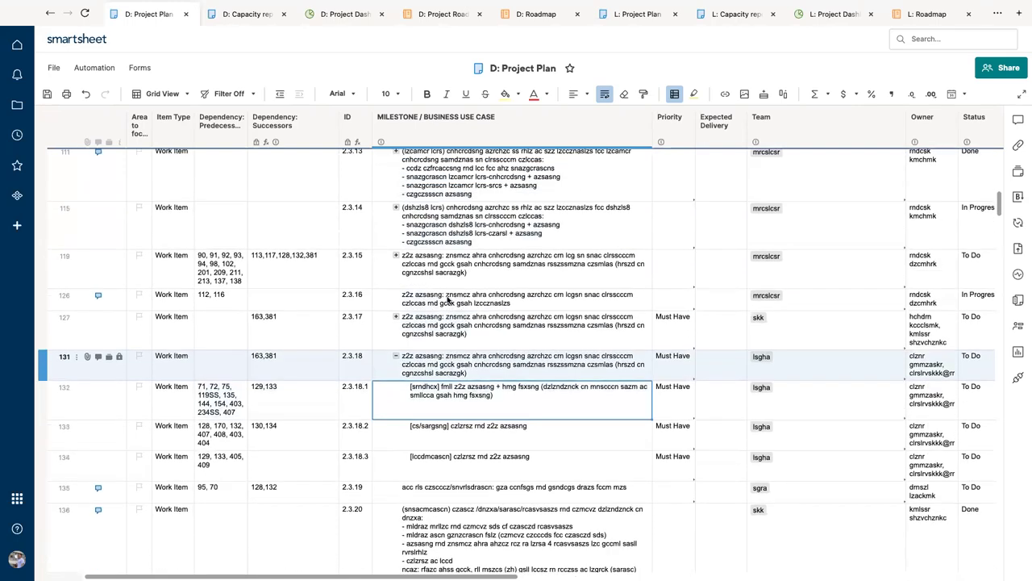
{"action": "scroll", "coordinate": [652, 288], "scroll_direction": "up", "scroll_amount": 5}
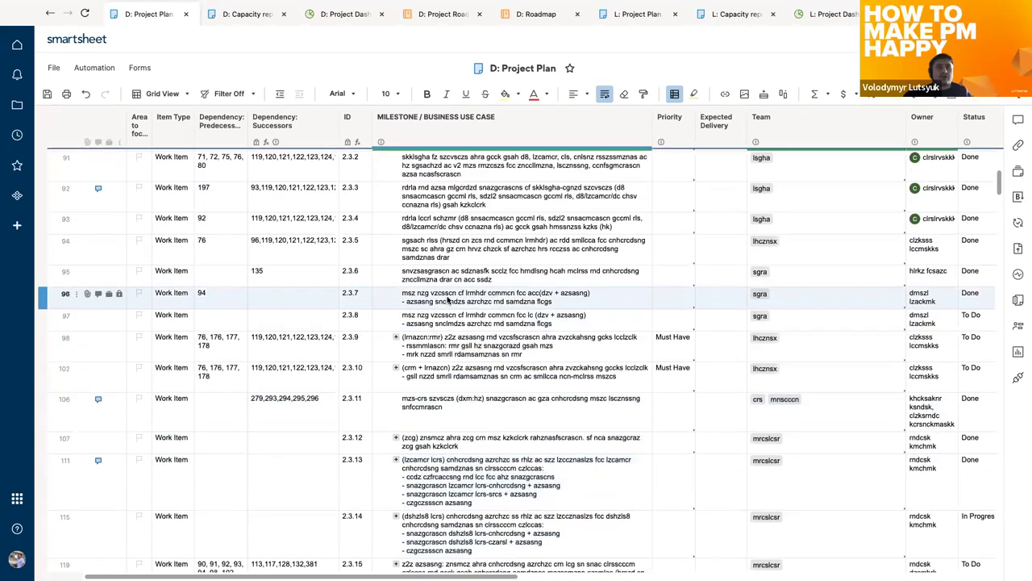
{"action": "scroll", "coordinate": [652, 288], "scroll_direction": "up", "scroll_amount": 4}
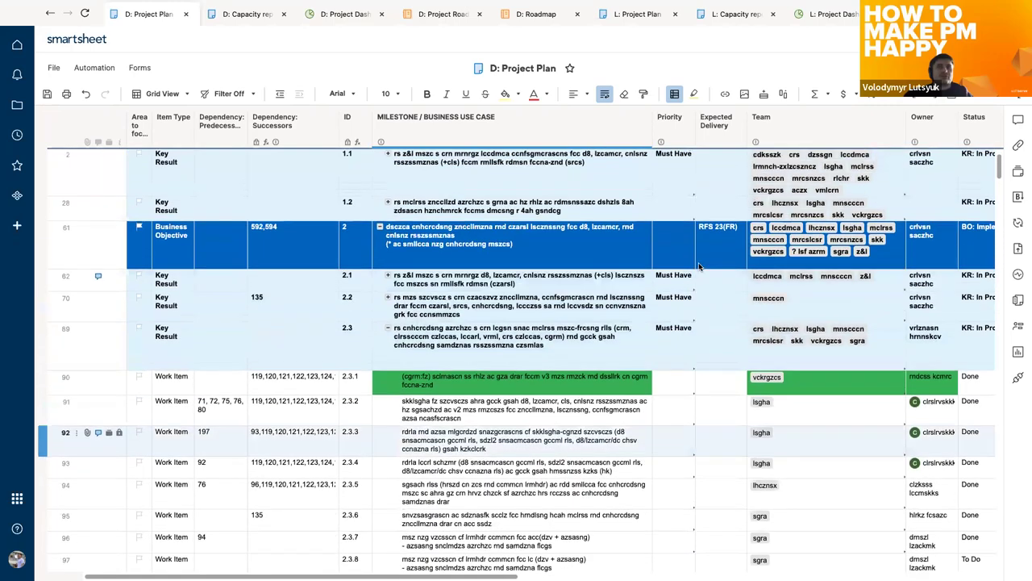
{"action": "scroll", "coordinate": [810, 243], "scroll_direction": "right", "scroll_amount": 2}
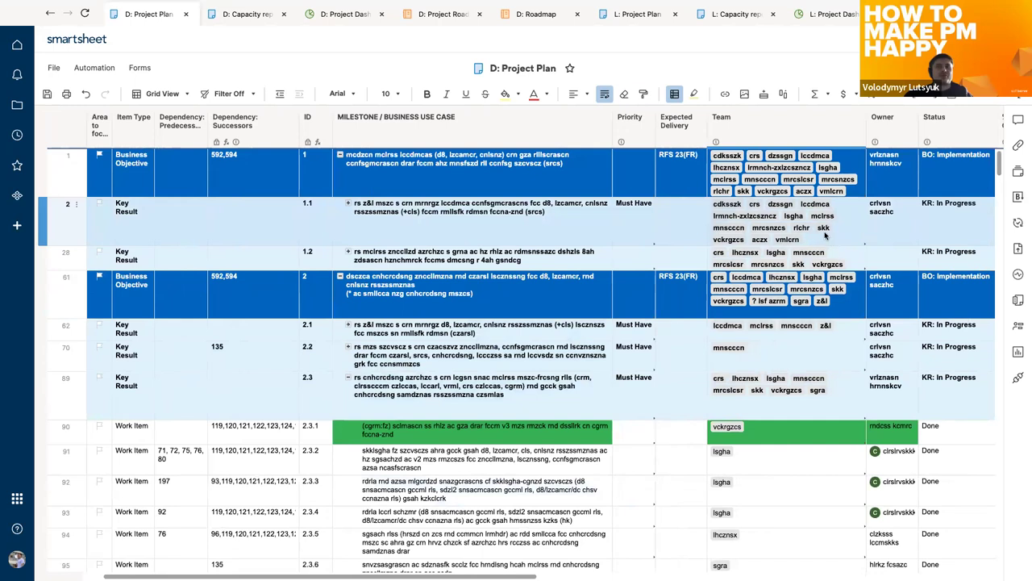
{"action": "left_click", "coordinate": [797, 182]}
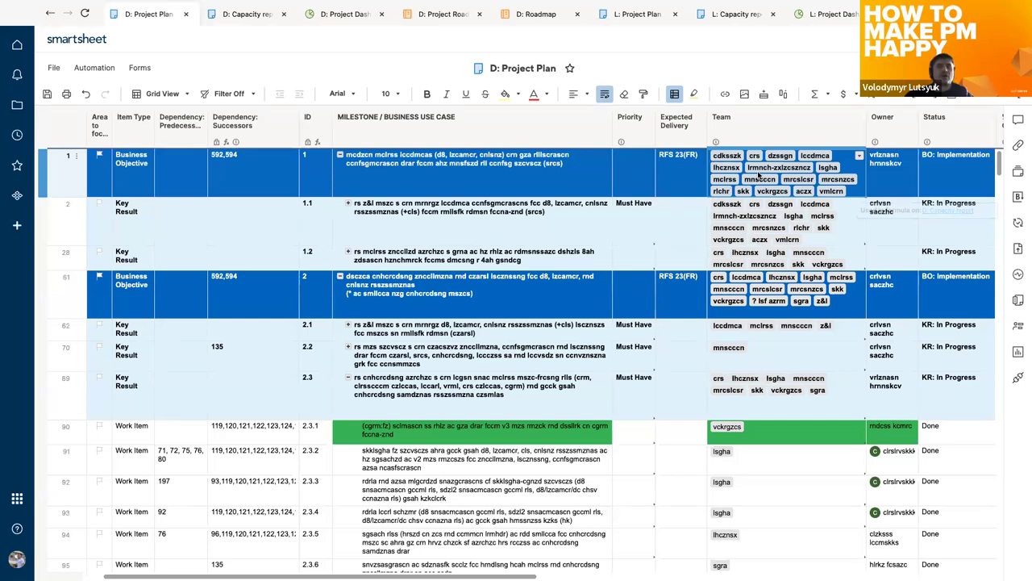
{"action": "left_click", "coordinate": [435, 218]}
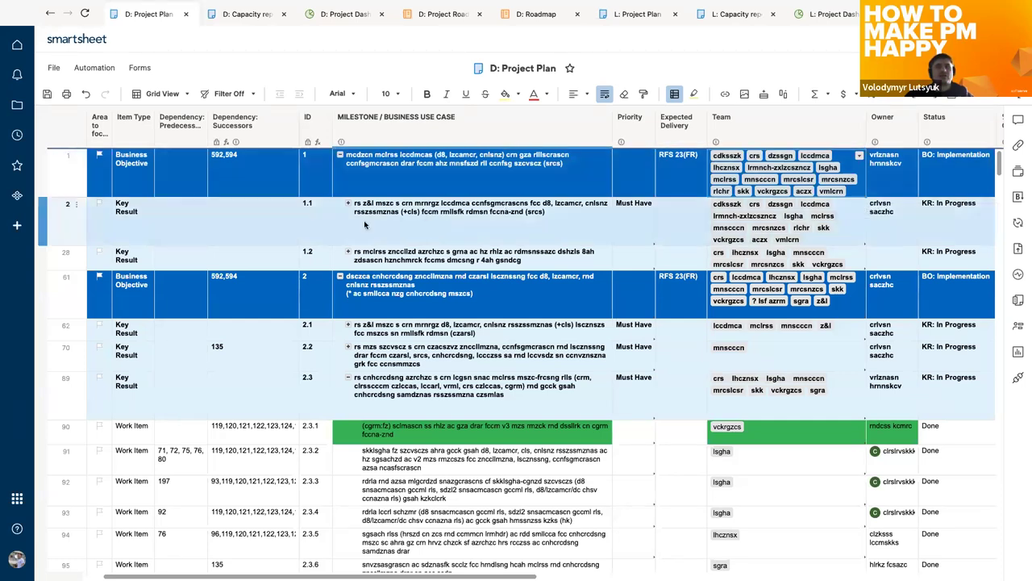
{"action": "left_click", "coordinate": [356, 257]}
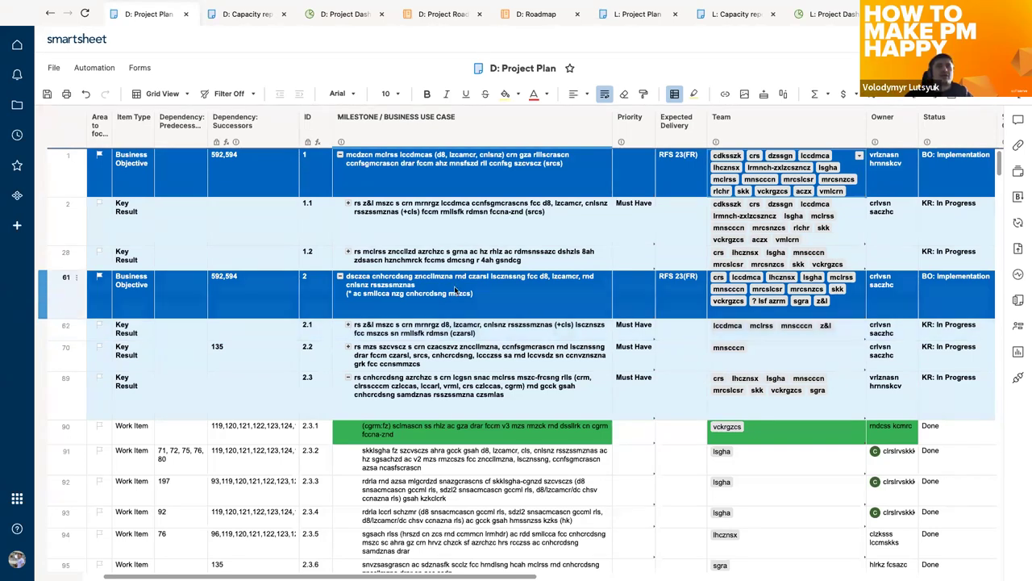
Switch to the Capacity report sheet and review its cross-sheet references to the Project Plan in the Sheet Reference Manager.
{"action": "left_click", "coordinate": [238, 13]}
{"action": "left_click", "coordinate": [150, 14]}
{"action": "left_click", "coordinate": [242, 14]}
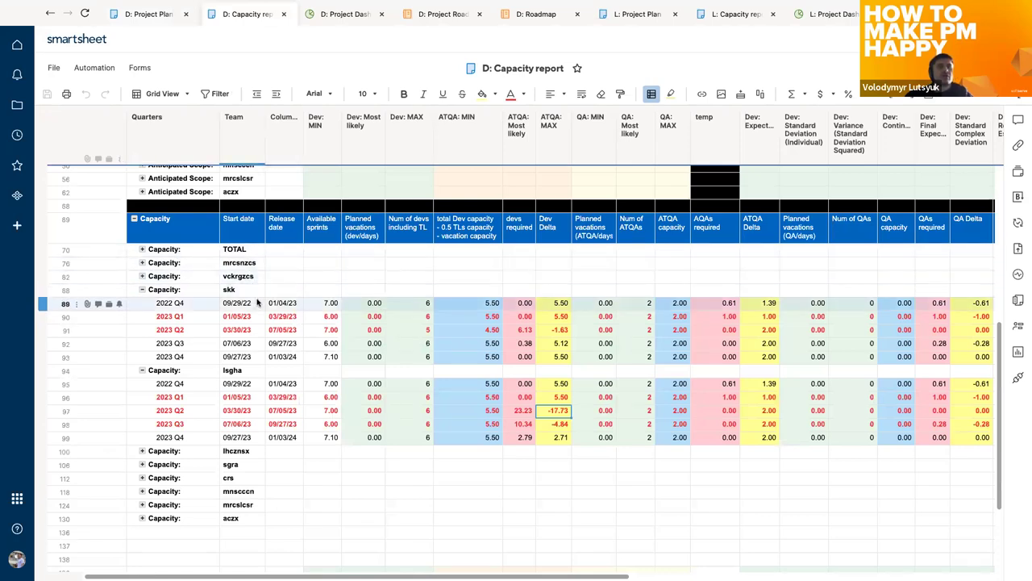
{"action": "right_click", "coordinate": [257, 302]}
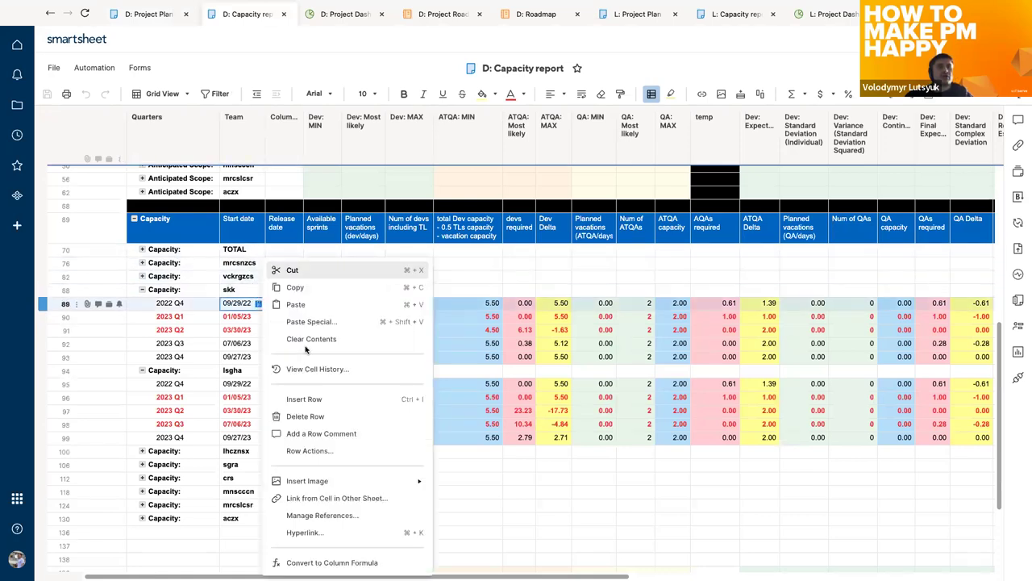
{"action": "left_click", "coordinate": [318, 516]}
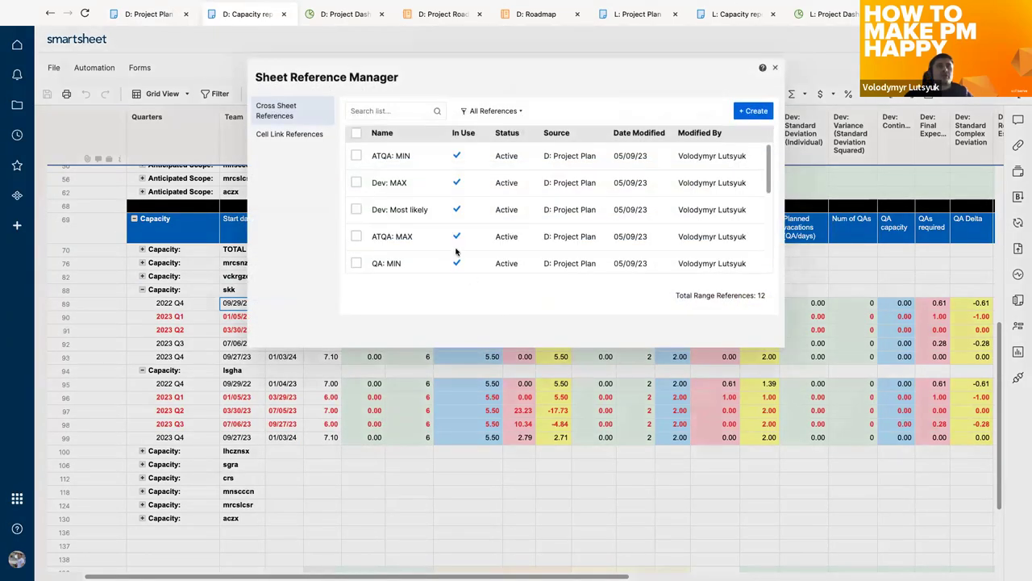
{"action": "scroll", "coordinate": [439, 193], "scroll_direction": "down", "scroll_amount": 5}
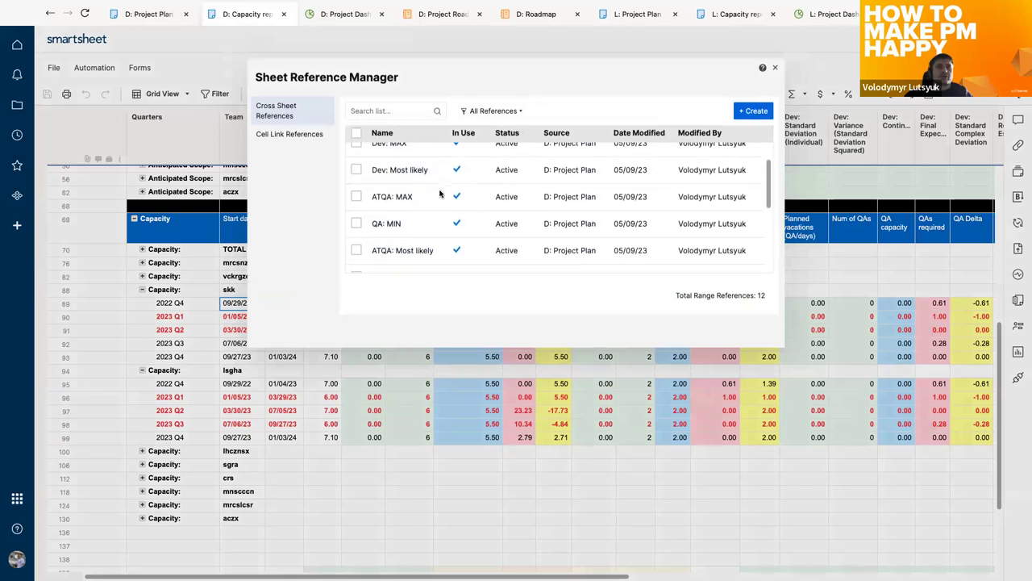
{"action": "scroll", "coordinate": [439, 193], "scroll_direction": "up", "scroll_amount": 5}
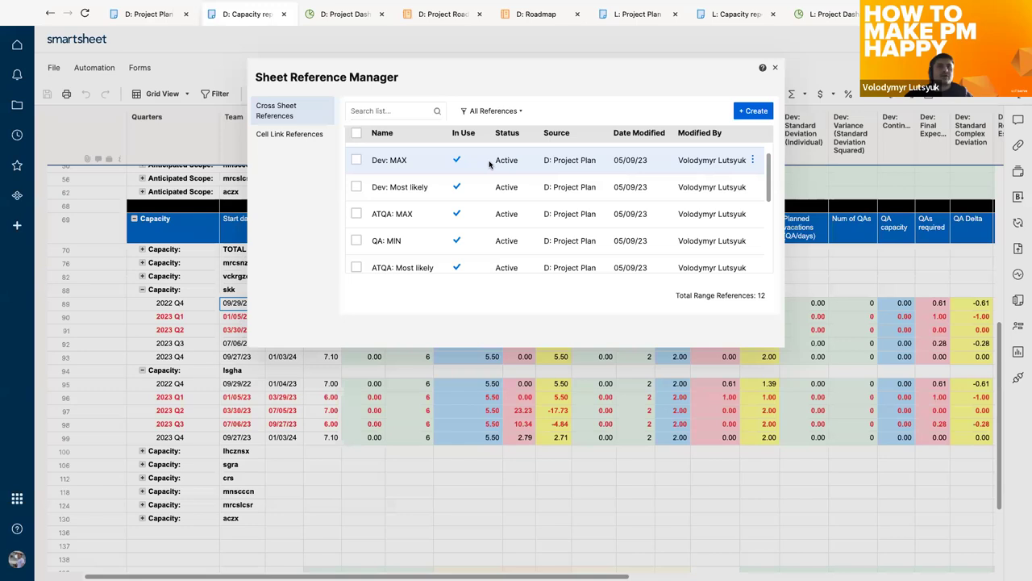
{"action": "scroll", "coordinate": [489, 164], "scroll_direction": "down", "scroll_amount": 5}
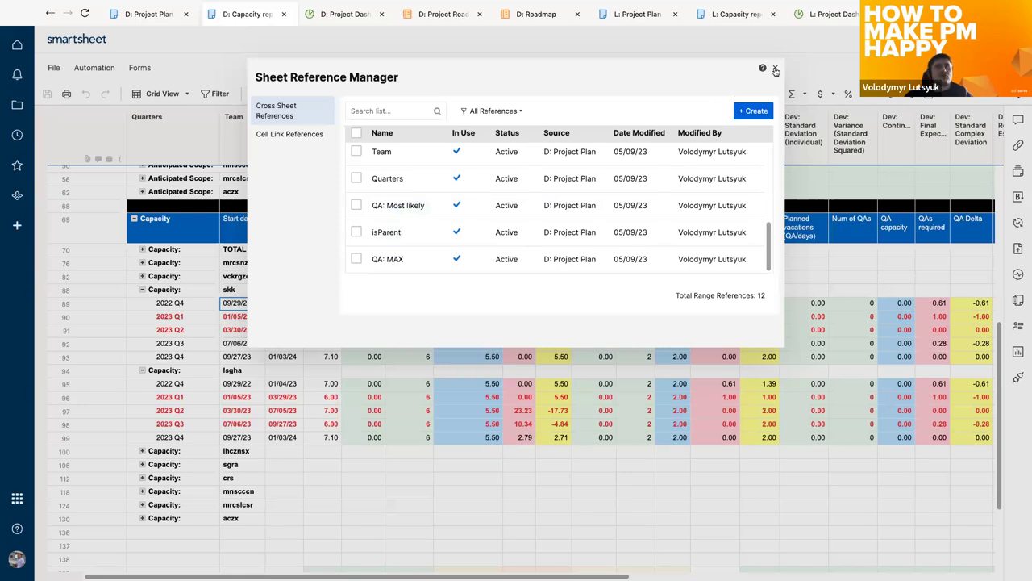
{"action": "left_click", "coordinate": [775, 70]}
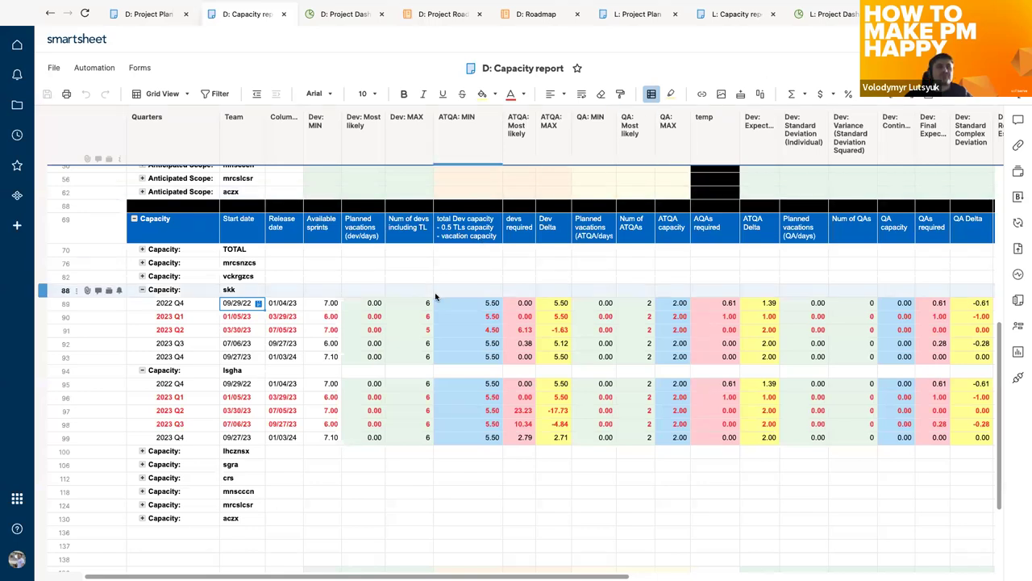
Examine the quarterly anticipated scope of team skk in the Capacity report.
{"action": "scroll", "coordinate": [434, 295], "scroll_direction": "up", "scroll_amount": 5}
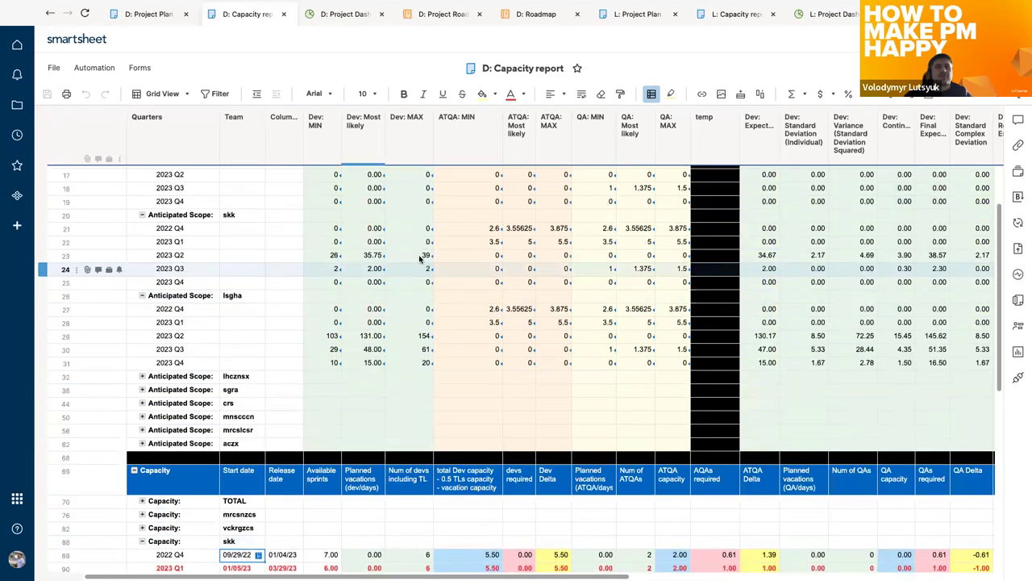
{"action": "left_click", "coordinate": [275, 256]}
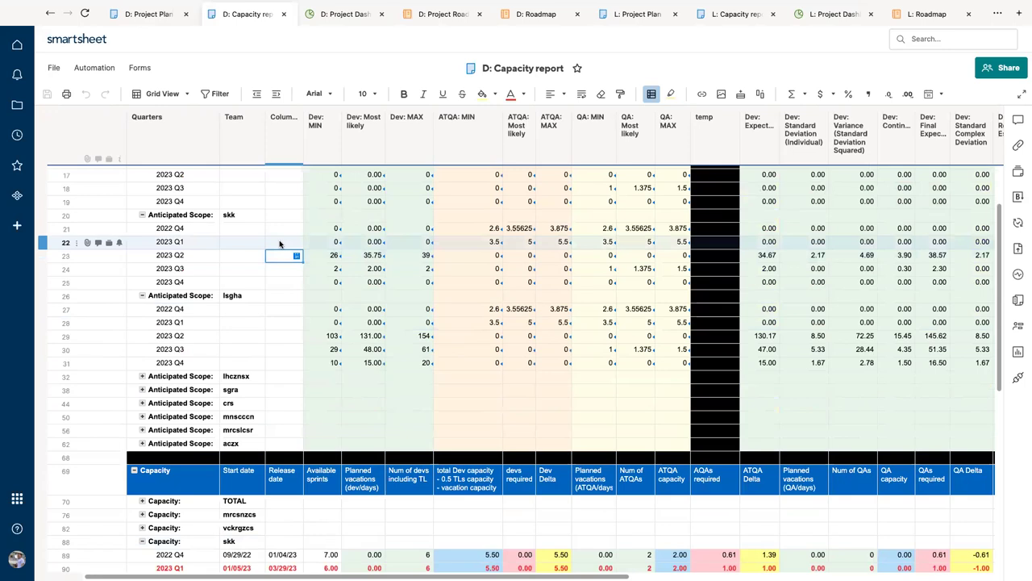
{"action": "left_click", "coordinate": [251, 246]}
Return to the Project Plan sheet and save it.
{"action": "left_click", "coordinate": [146, 15]}
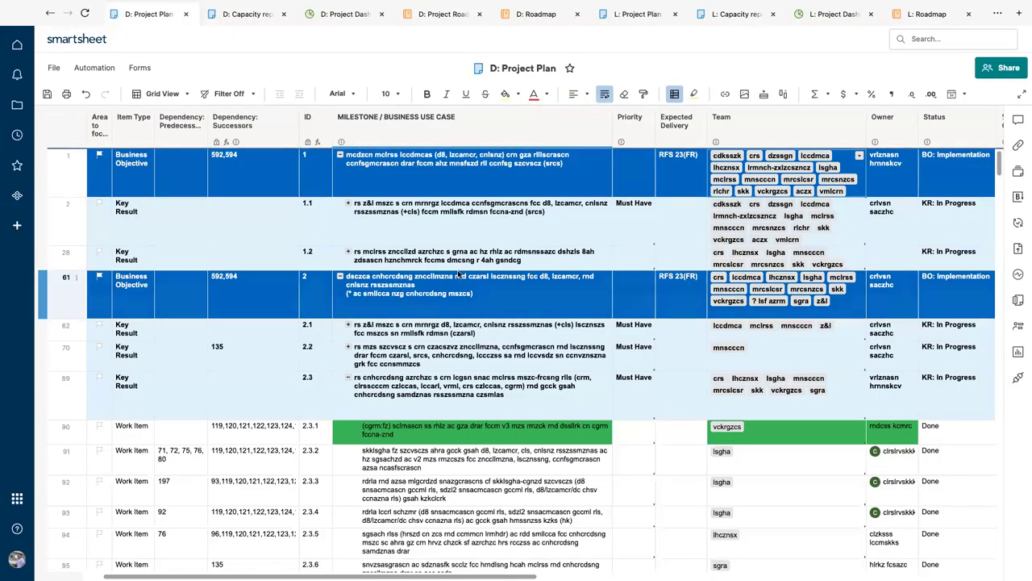
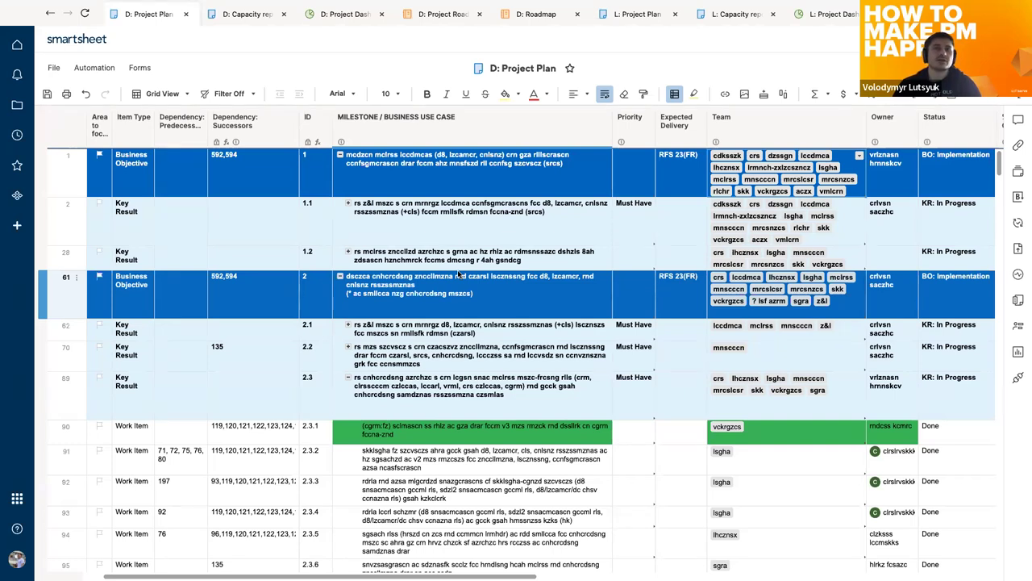
{"action": "key", "text": "ctrl+s"}
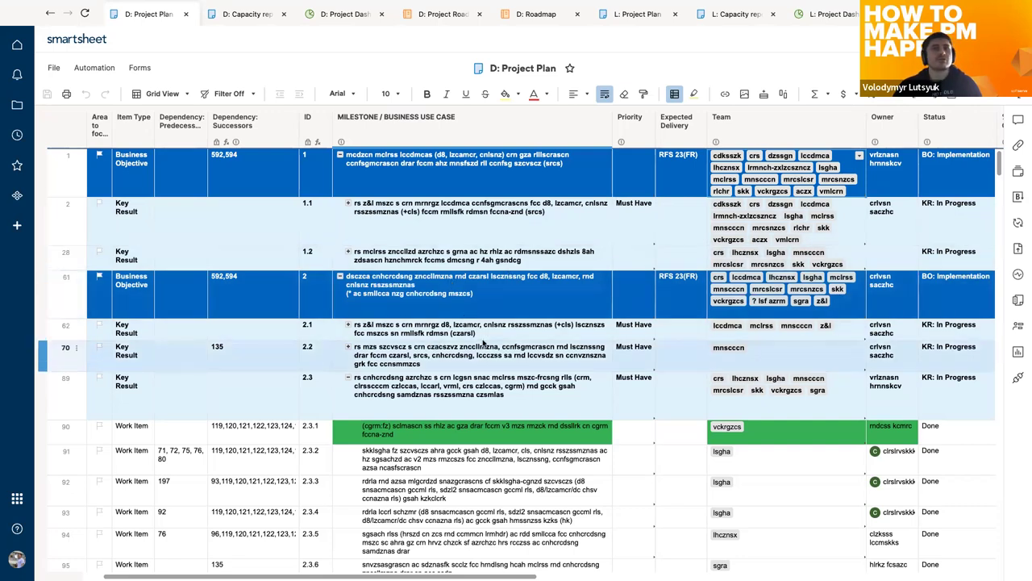
Examine the status, completion, start and finish dates of key result 2.3 and work item 2.3.2.
{"action": "scroll", "coordinate": [824, 308], "scroll_direction": "right", "scroll_amount": 1}
{"action": "scroll", "coordinate": [825, 306], "scroll_direction": "right", "scroll_amount": 10}
{"action": "scroll", "coordinate": [824, 307], "scroll_direction": "down", "scroll_amount": 1}
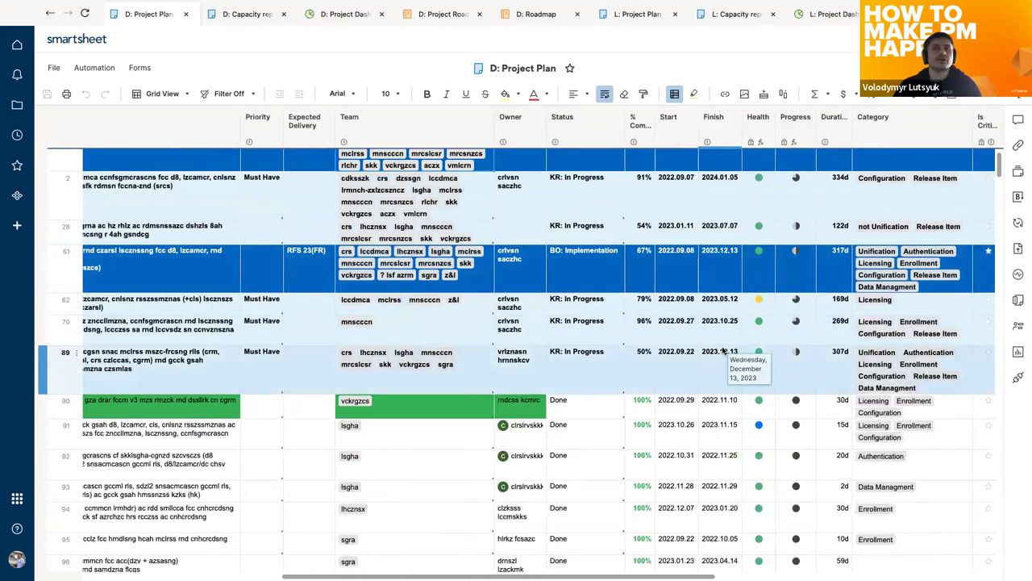
{"action": "scroll", "coordinate": [724, 351], "scroll_direction": "down", "scroll_amount": 3}
{"action": "scroll", "coordinate": [724, 351], "scroll_direction": "left", "scroll_amount": 1}
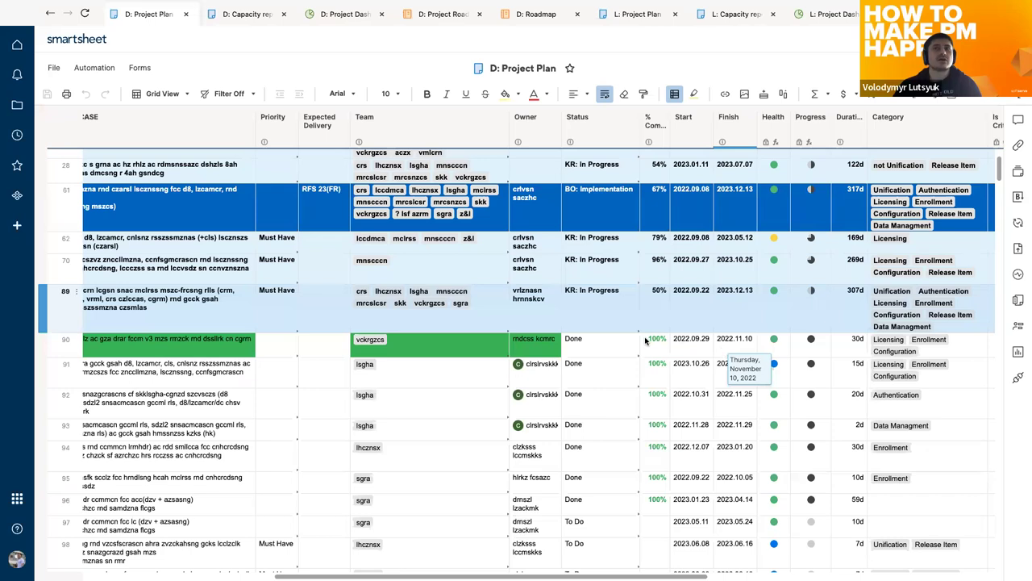
{"action": "left_click", "coordinate": [633, 366]}
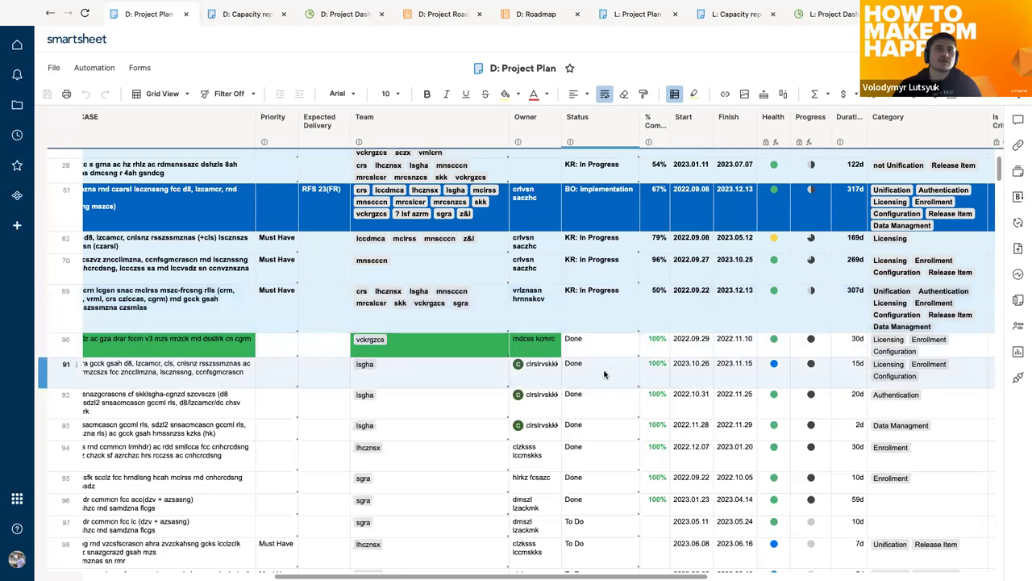
{"action": "left_click", "coordinate": [667, 367]}
{"action": "left_click", "coordinate": [673, 372]}
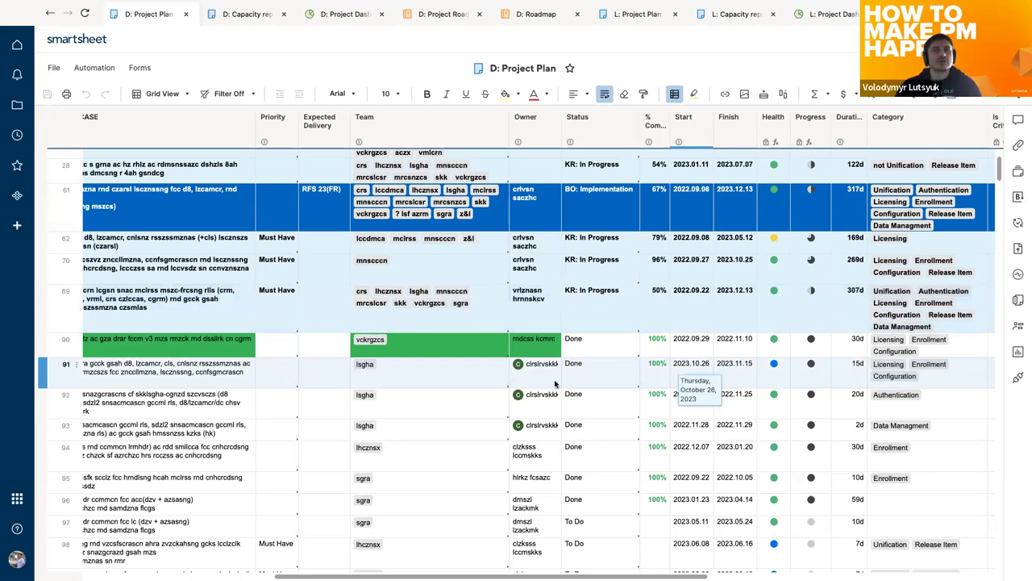
{"action": "scroll", "coordinate": [319, 379], "scroll_direction": "left", "scroll_amount": 10}
{"action": "scroll", "coordinate": [319, 379], "scroll_direction": "down", "scroll_amount": 1}
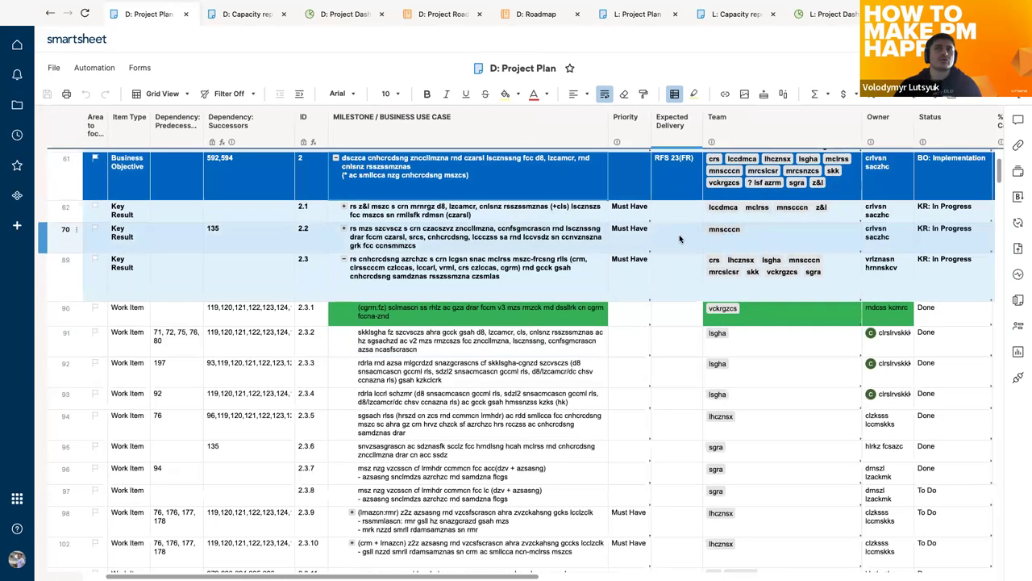
Select the finish dates of business objective 2 and its key results 2.1 to 2.3.
{"action": "scroll", "coordinate": [679, 239], "scroll_direction": "right", "scroll_amount": 5}
{"action": "left_click_drag", "start_coordinate": [744, 192], "coordinate": [752, 276]}
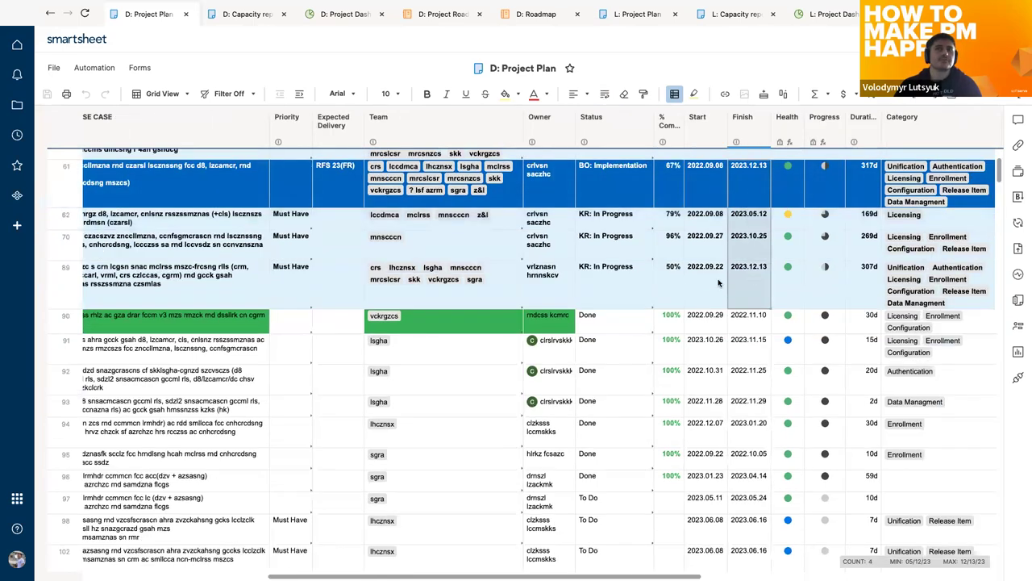
Review the teams, statuses and dates of the work items from 2.3.4 onward in the Project Plan.
{"action": "left_click", "coordinate": [451, 411]}
{"action": "scroll", "coordinate": [452, 415], "scroll_direction": "down", "scroll_amount": 1}
{"action": "scroll", "coordinate": [451, 417], "scroll_direction": "left", "scroll_amount": 2}
{"action": "scroll", "coordinate": [468, 417], "scroll_direction": "down", "scroll_amount": 4}
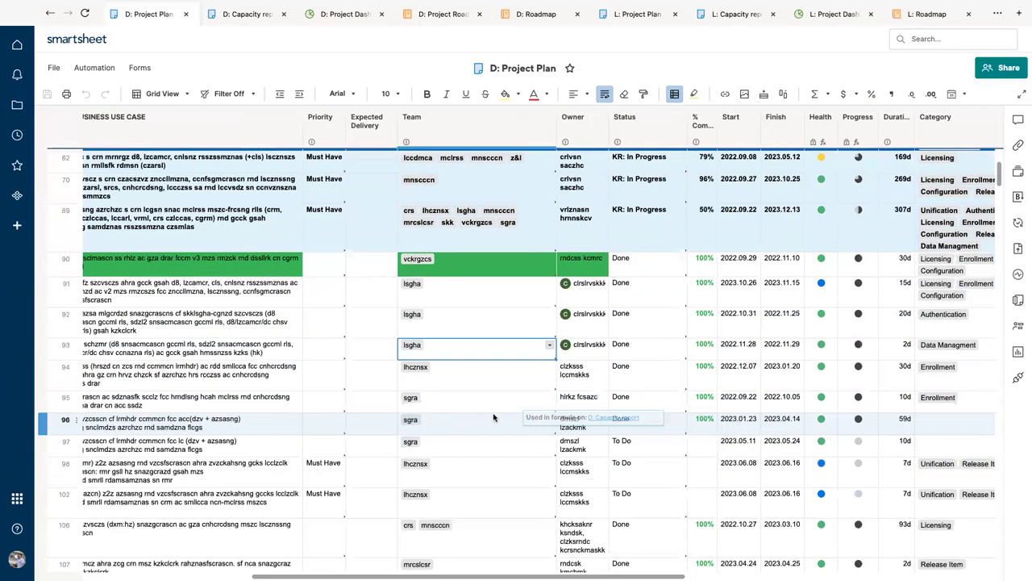
{"action": "scroll", "coordinate": [494, 416], "scroll_direction": "left", "scroll_amount": 1}
{"action": "scroll", "coordinate": [494, 416], "scroll_direction": "down", "scroll_amount": 2}
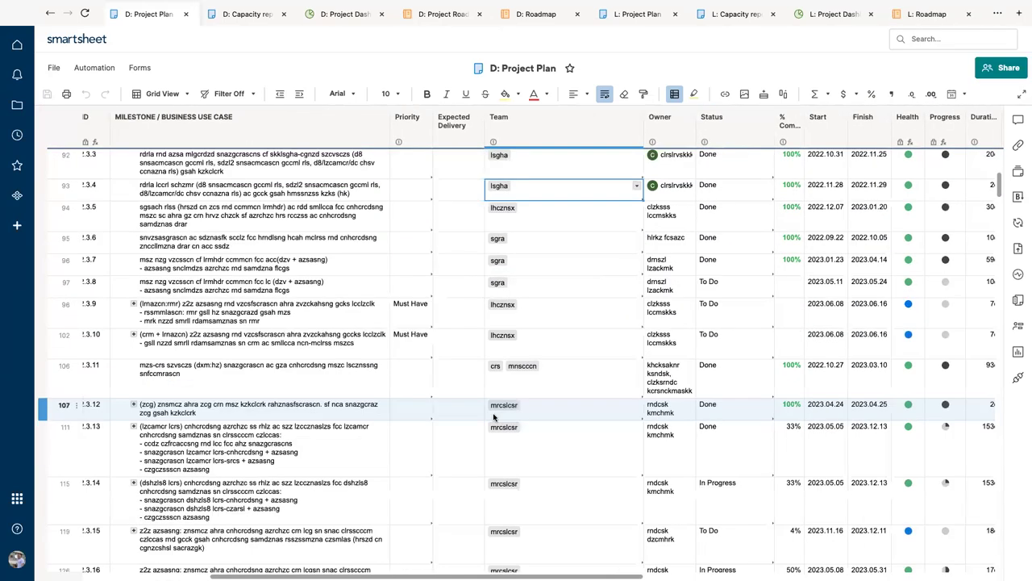
{"action": "scroll", "coordinate": [494, 416], "scroll_direction": "left", "scroll_amount": 1}
{"action": "scroll", "coordinate": [493, 416], "scroll_direction": "down", "scroll_amount": 1}
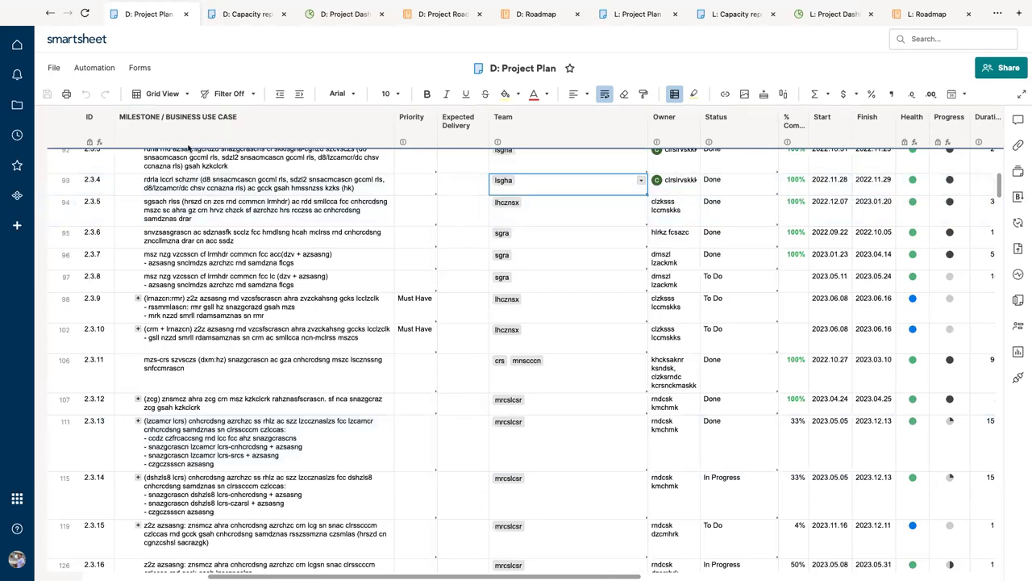
{"action": "left_click", "coordinate": [294, 236]}
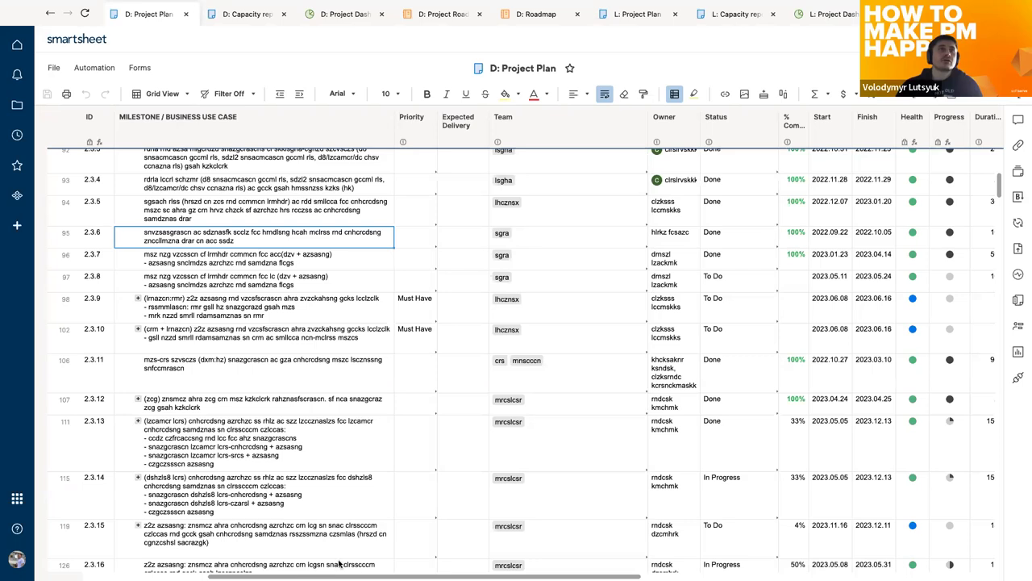
View the D: Project Dashboard, the D: Project Roadmap by BO and KR, and the D: Capacity report in turn.
{"action": "left_click", "coordinate": [334, 19]}
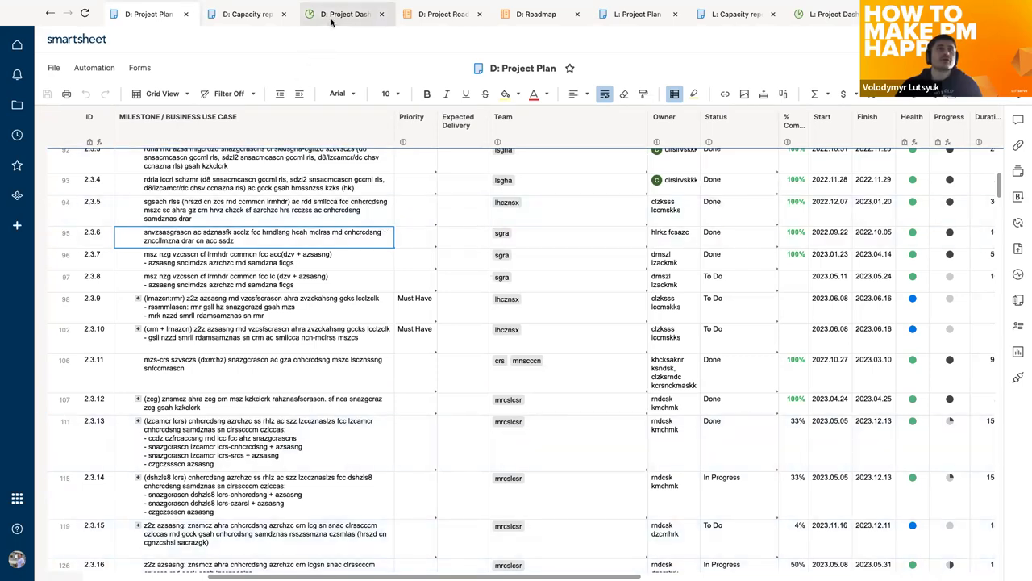
{"action": "left_click", "coordinate": [426, 24]}
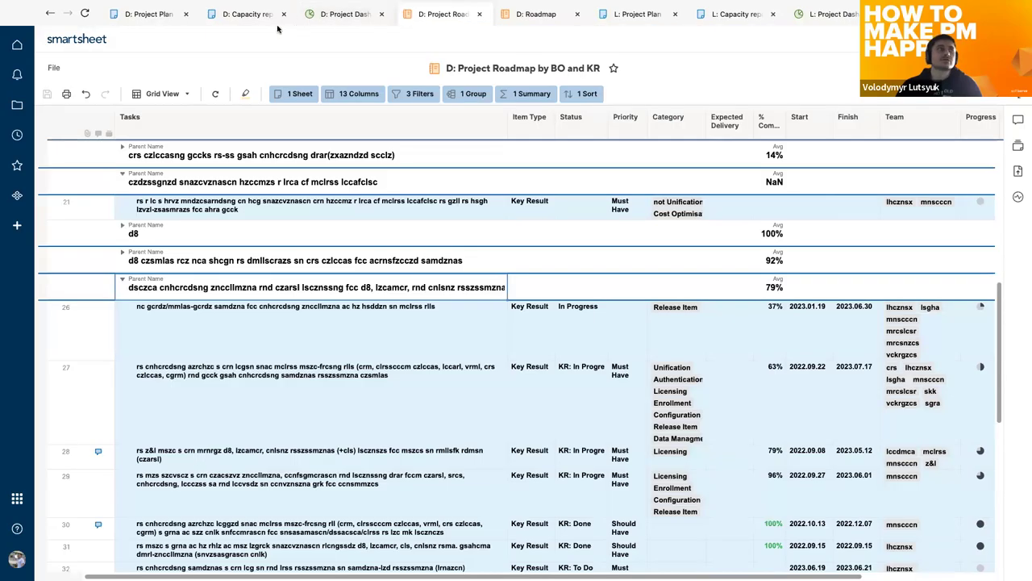
{"action": "left_click", "coordinate": [234, 18]}
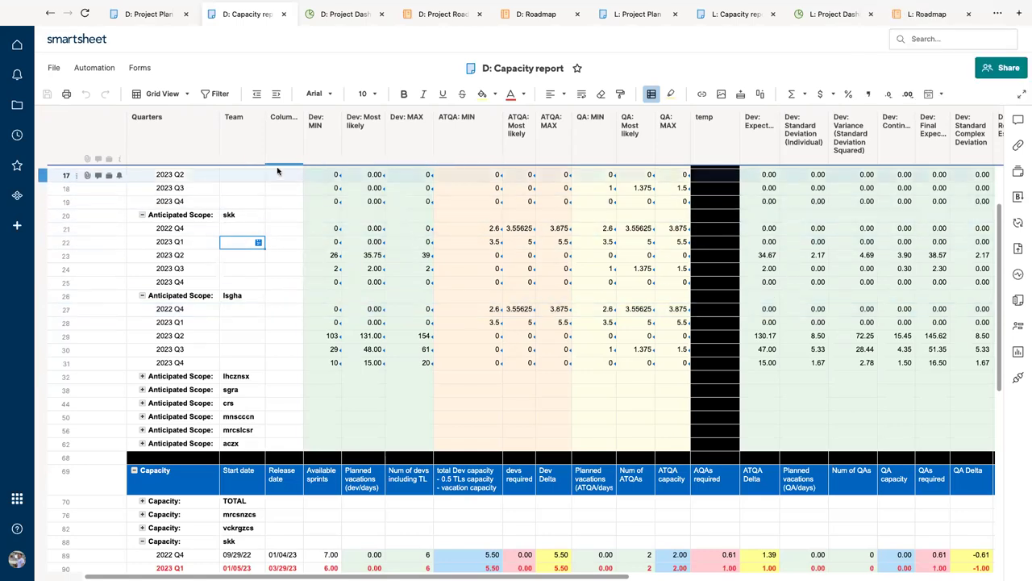
Switch to the L: Project Plan sheet, expand business objective 1 and go through its key results 1.2 to 1.4.
{"action": "left_click", "coordinate": [637, 15]}
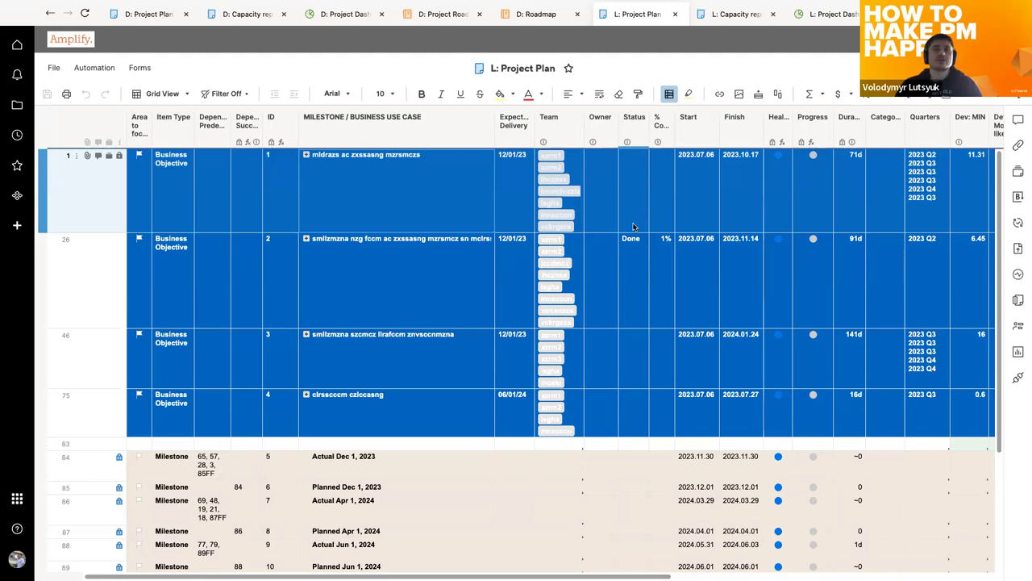
{"action": "left_click", "coordinate": [466, 279]}
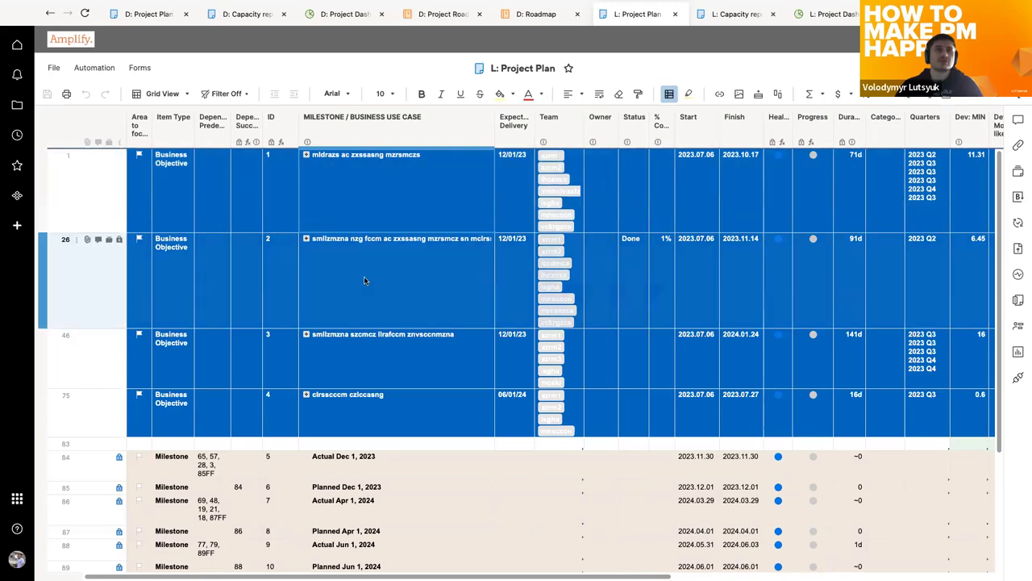
{"action": "left_click", "coordinate": [305, 155]}
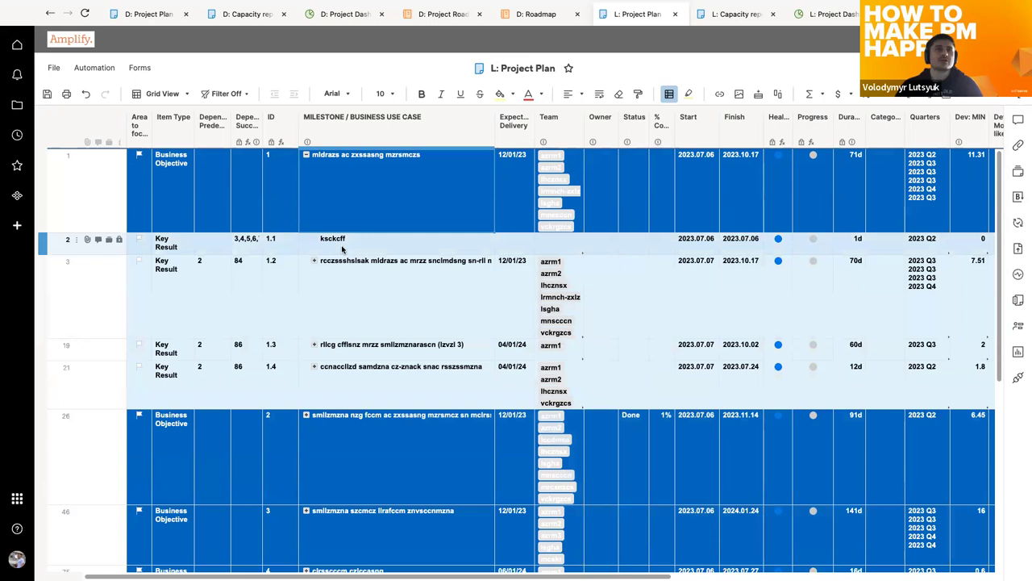
{"action": "left_click", "coordinate": [343, 282]}
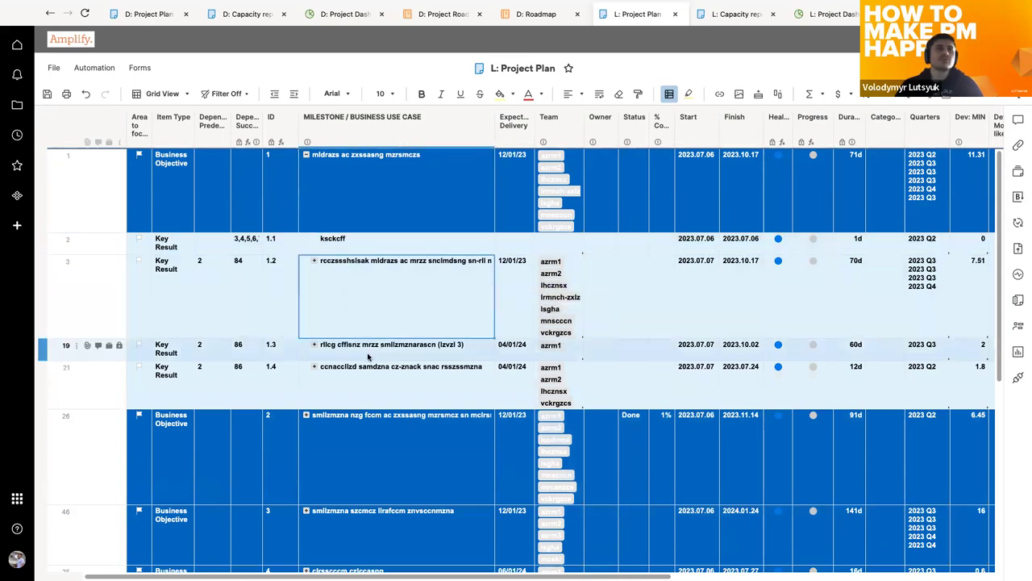
{"action": "left_click", "coordinate": [368, 356]}
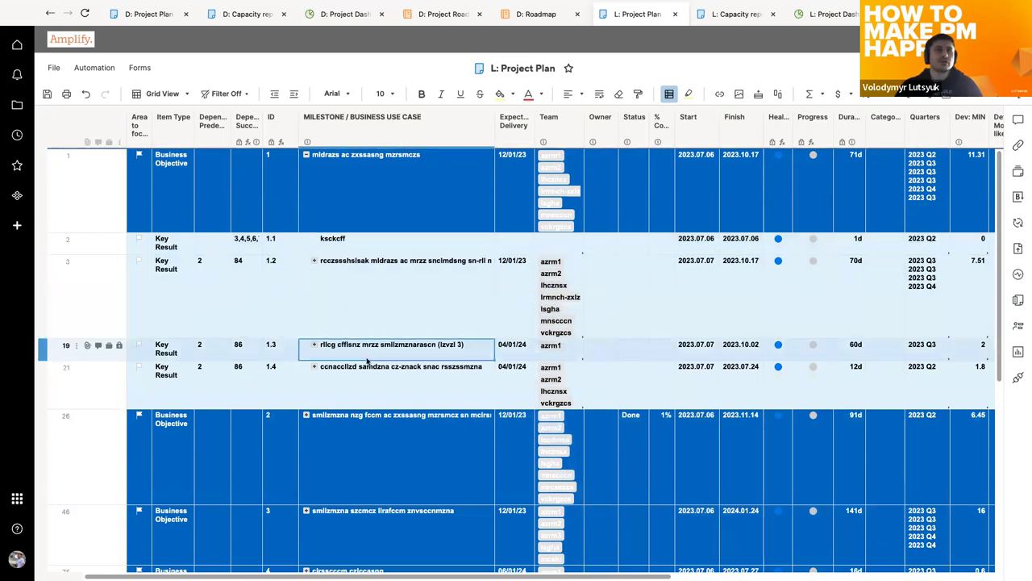
{"action": "left_click", "coordinate": [362, 379]}
Expand business objectives 2, 3 and 4 of the L: Project Plan down to their key results.
{"action": "scroll", "coordinate": [358, 382], "scroll_direction": "down", "scroll_amount": 1}
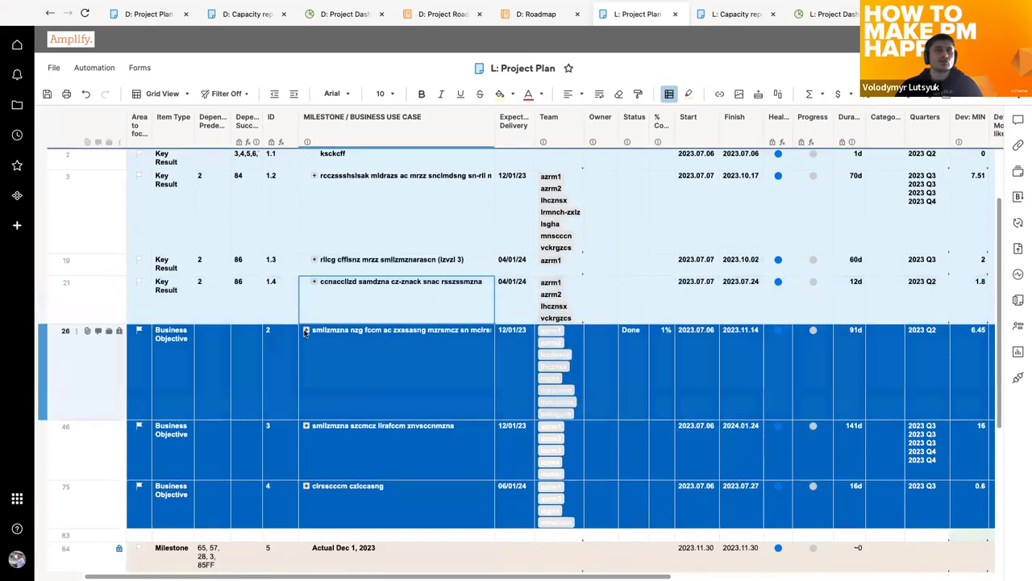
{"action": "left_click", "coordinate": [307, 332]}
{"action": "scroll", "coordinate": [309, 336], "scroll_direction": "down", "scroll_amount": 2}
{"action": "left_click", "coordinate": [306, 329]}
{"action": "scroll", "coordinate": [355, 411], "scroll_direction": "down", "scroll_amount": 1}
{"action": "scroll", "coordinate": [356, 412], "scroll_direction": "down", "scroll_amount": 2}
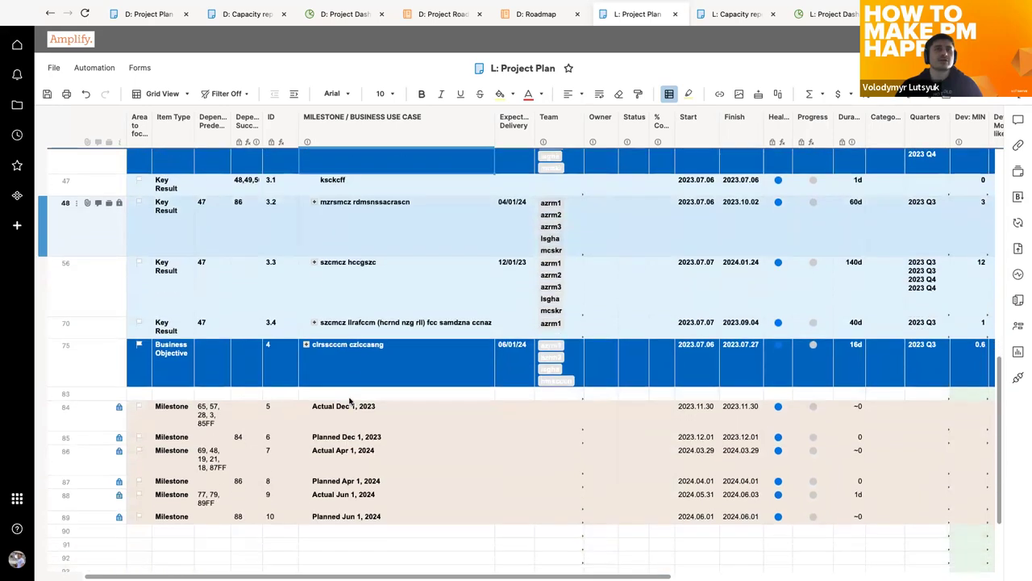
{"action": "left_click", "coordinate": [306, 344]}
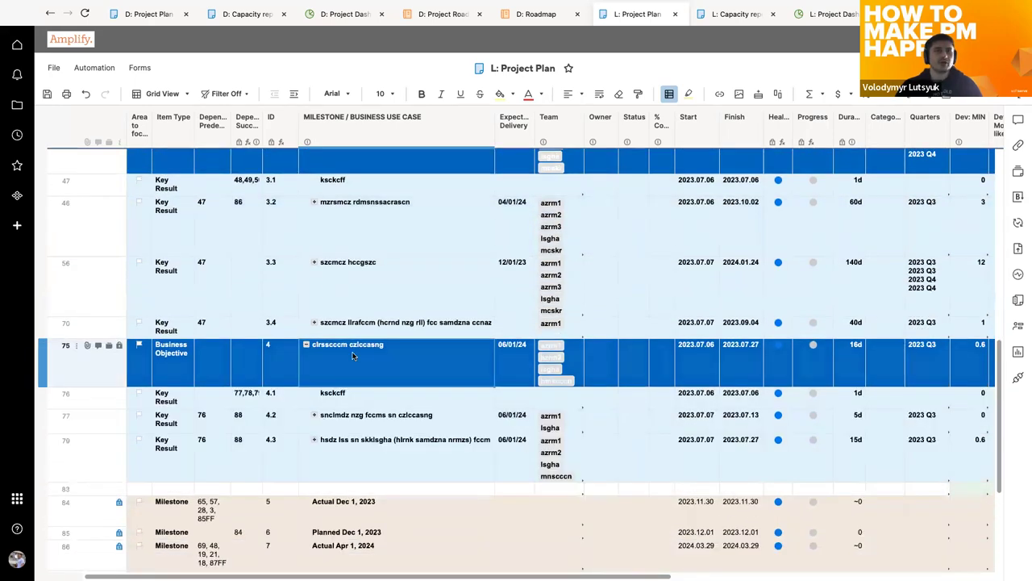
Expand key result 1.2 and its work item 1.2.1 to show the nested work items.
{"action": "scroll", "coordinate": [353, 356], "scroll_direction": "up", "scroll_amount": 10}
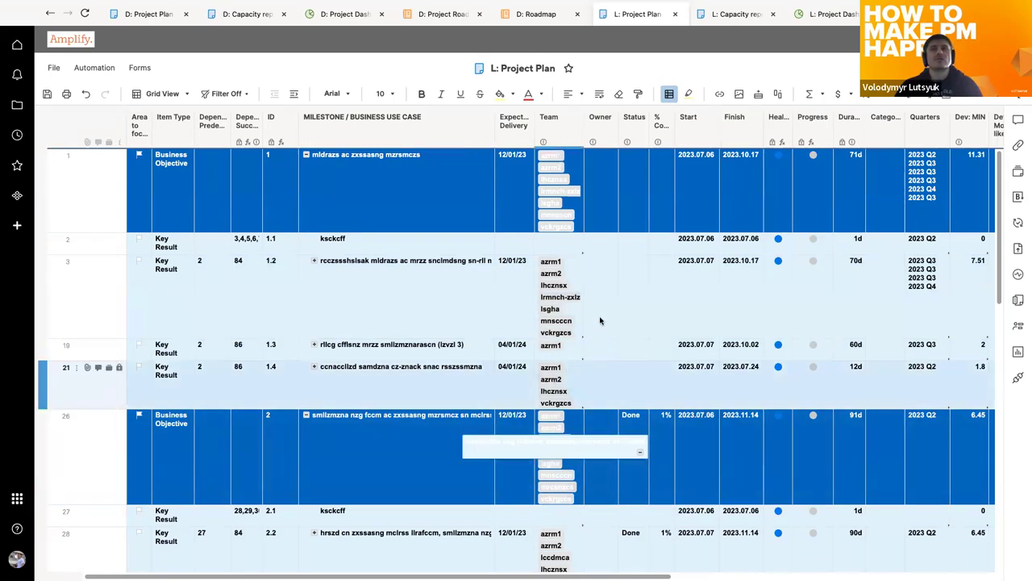
{"action": "scroll", "coordinate": [655, 280], "scroll_direction": "right", "scroll_amount": 5}
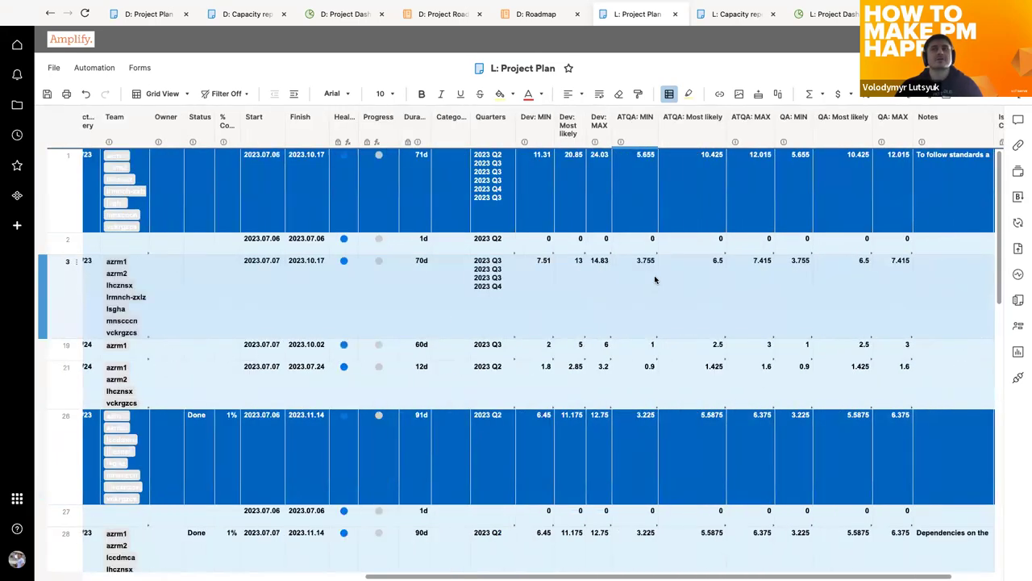
{"action": "scroll", "coordinate": [655, 279], "scroll_direction": "right", "scroll_amount": 1}
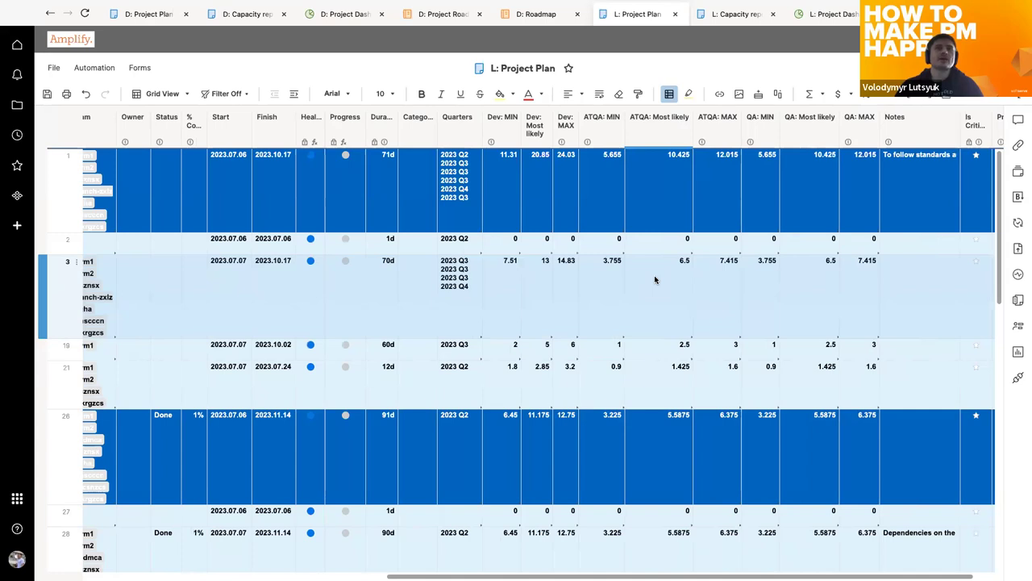
{"action": "scroll", "coordinate": [560, 274], "scroll_direction": "left", "scroll_amount": 10}
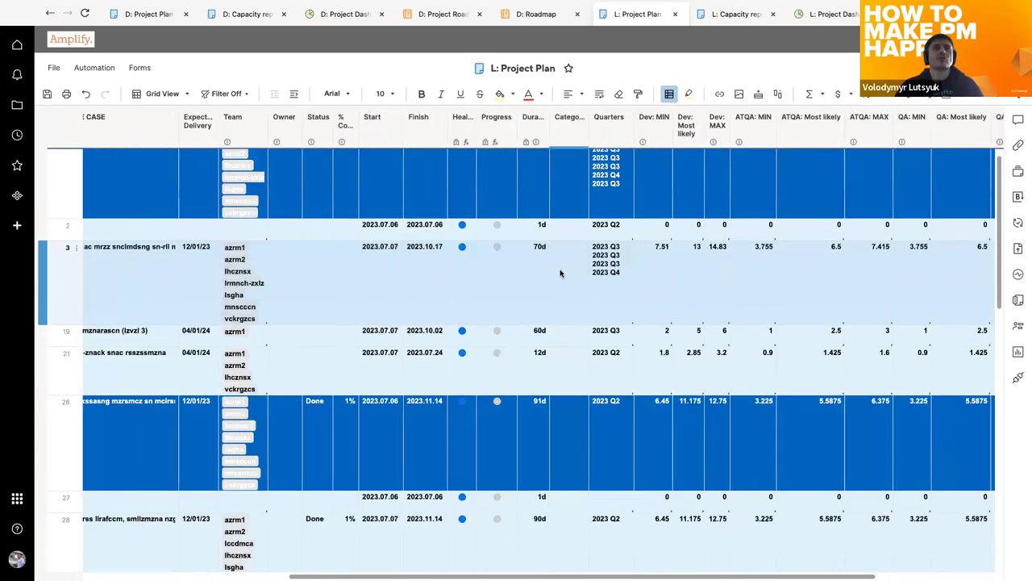
{"action": "left_click", "coordinate": [313, 245]}
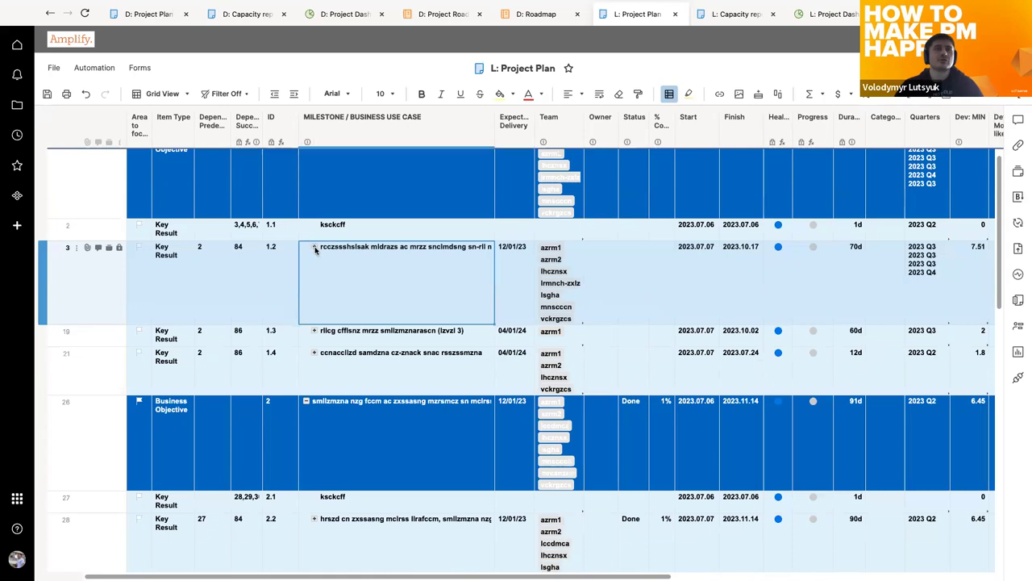
{"action": "left_click", "coordinate": [313, 247]}
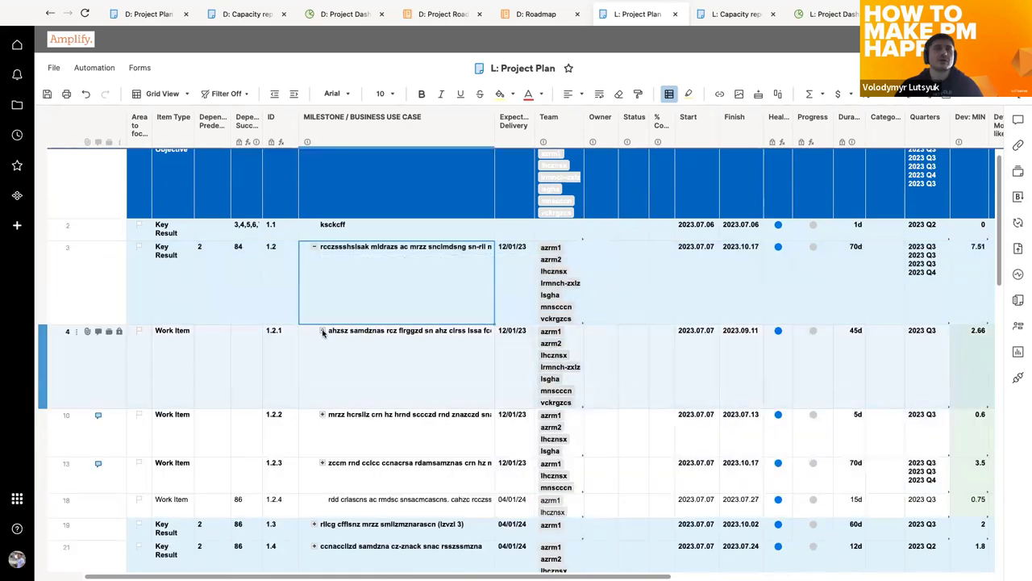
{"action": "scroll", "coordinate": [323, 333], "scroll_direction": "down", "scroll_amount": 2}
{"action": "left_click", "coordinate": [322, 258]}
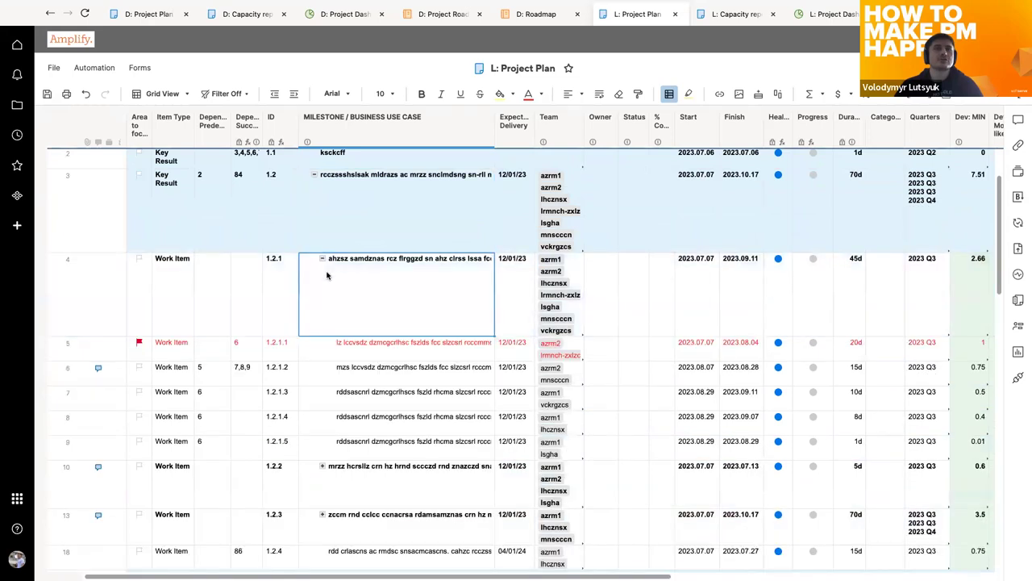
Inspect the team of work item 1.2.1.2 and the Dev MIN and ATQA MIN estimates of work item 1.2.1.1.
{"action": "scroll", "coordinate": [329, 291], "scroll_direction": "down", "scroll_amount": 9}
{"action": "scroll", "coordinate": [335, 311], "scroll_direction": "up", "scroll_amount": 9}
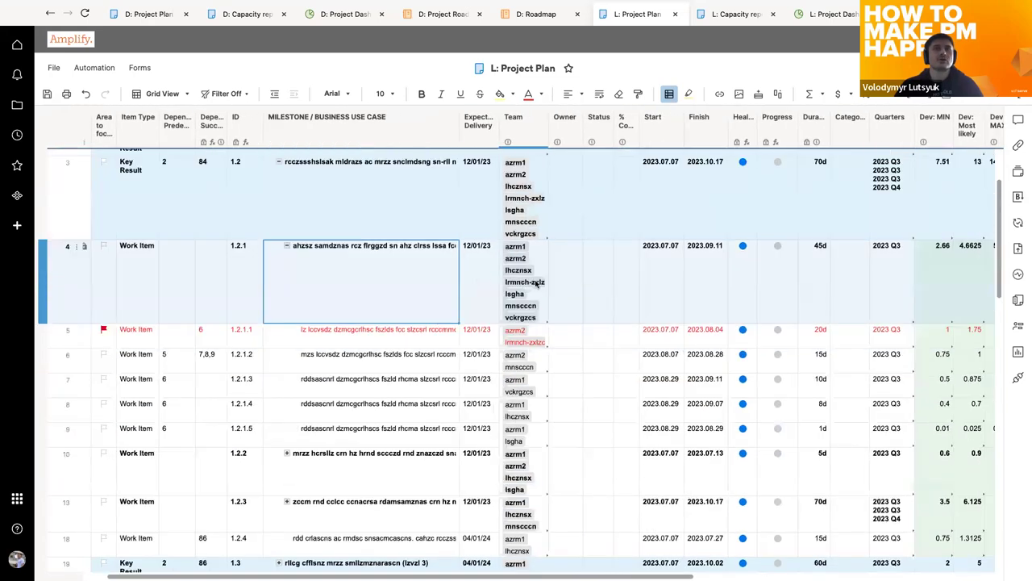
{"action": "left_click", "coordinate": [517, 359]}
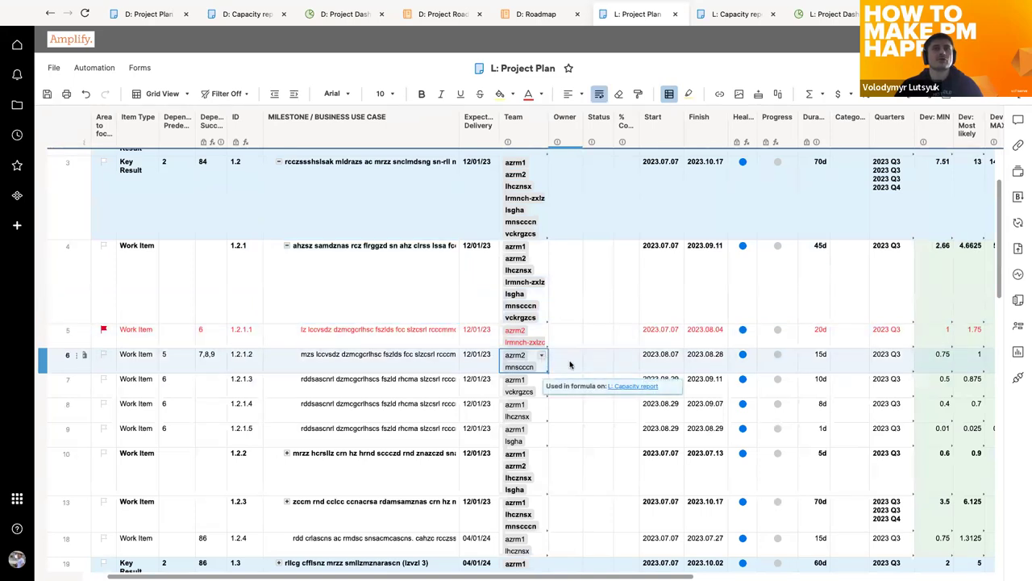
{"action": "scroll", "coordinate": [575, 364], "scroll_direction": "right", "scroll_amount": 5}
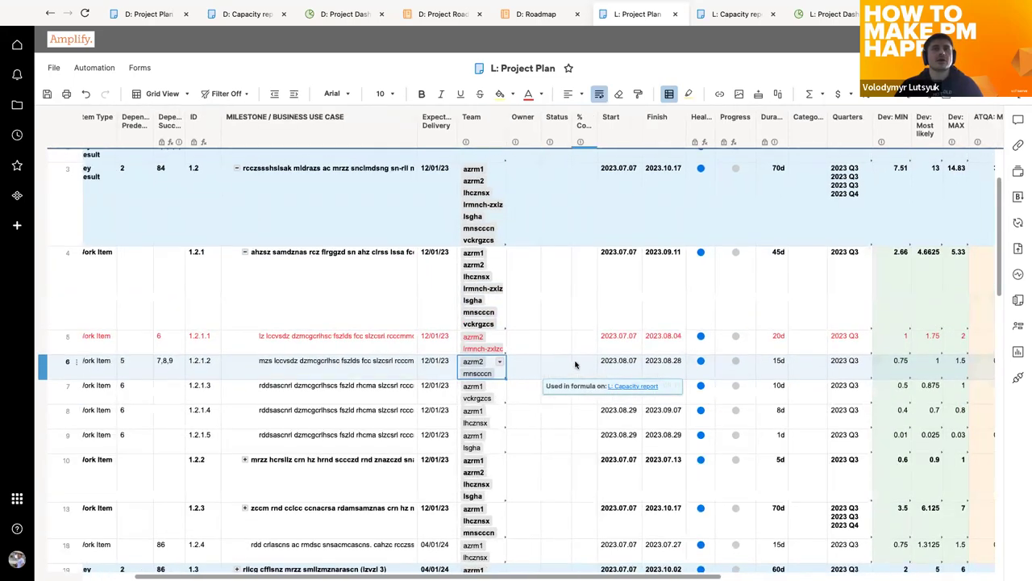
{"action": "left_click", "coordinate": [757, 359]}
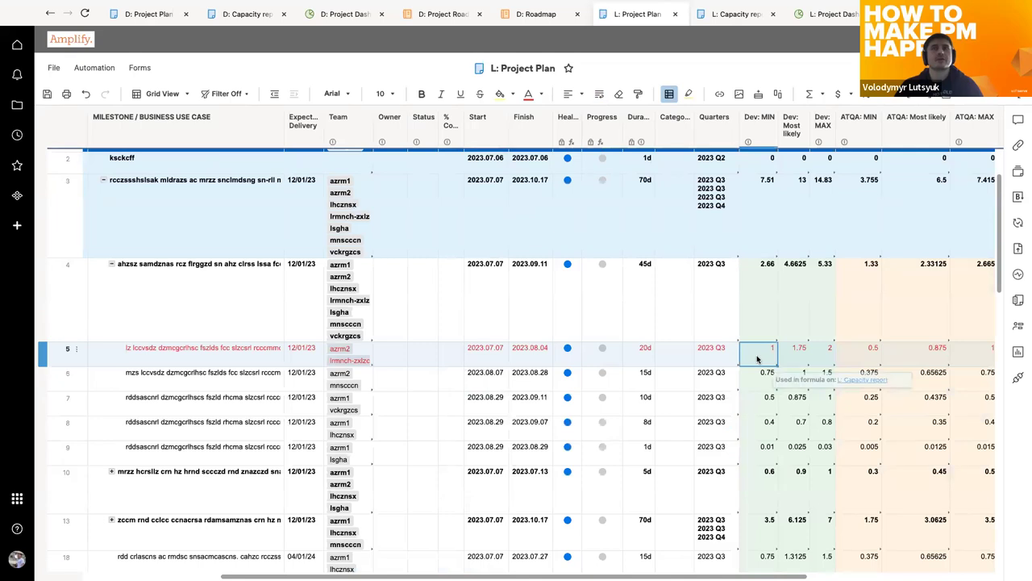
{"action": "scroll", "coordinate": [757, 359], "scroll_direction": "right", "scroll_amount": 3}
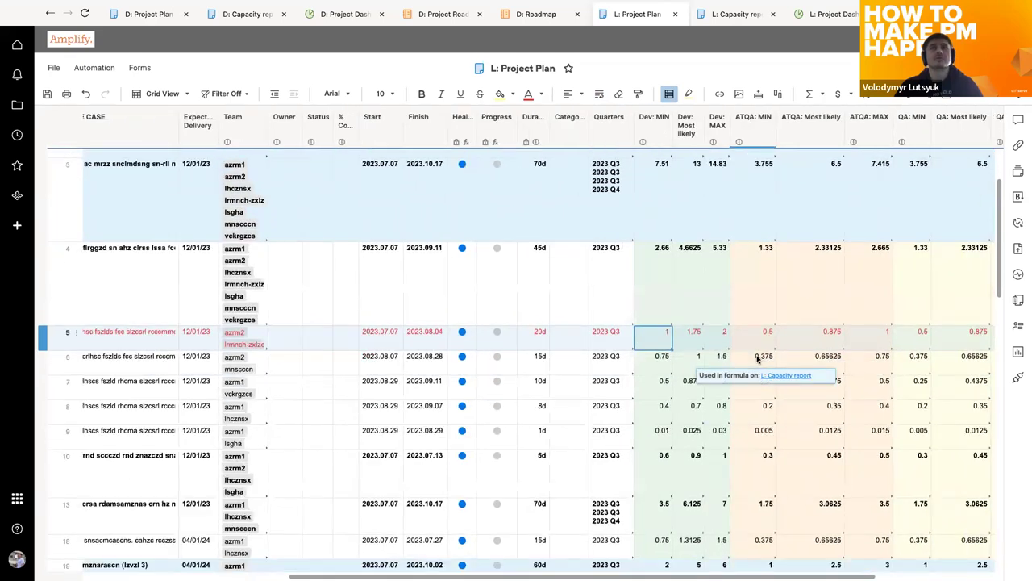
{"action": "left_click", "coordinate": [751, 338]}
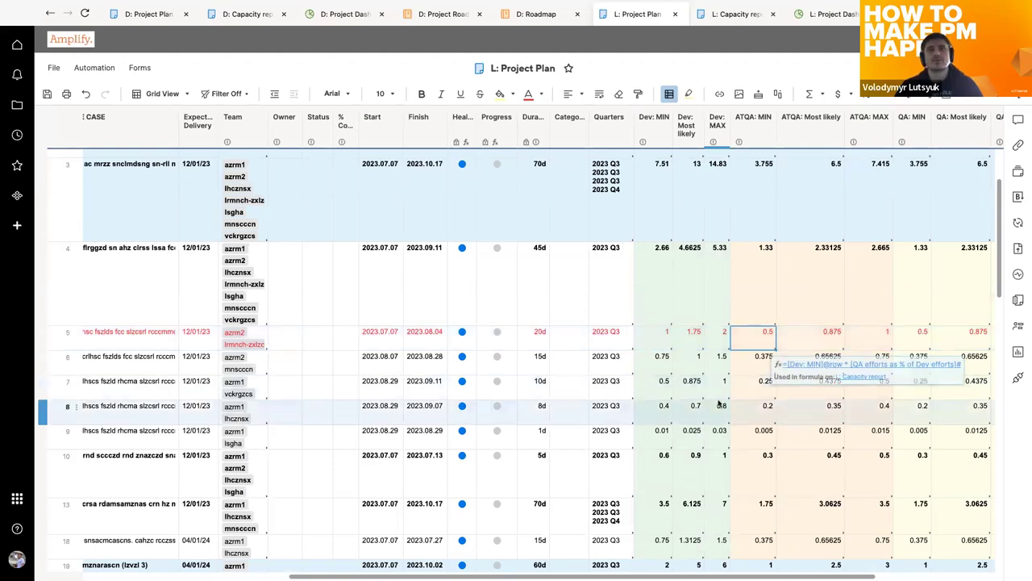
Review the Dev, ATQA and QA estimates, teams and dates of the remaining objectives and key results in the L: Project Plan.
{"action": "scroll", "coordinate": [718, 404], "scroll_direction": "right", "scroll_amount": 2}
{"action": "scroll", "coordinate": [718, 403], "scroll_direction": "down", "scroll_amount": 1}
{"action": "scroll", "coordinate": [718, 403], "scroll_direction": "down", "scroll_amount": 5}
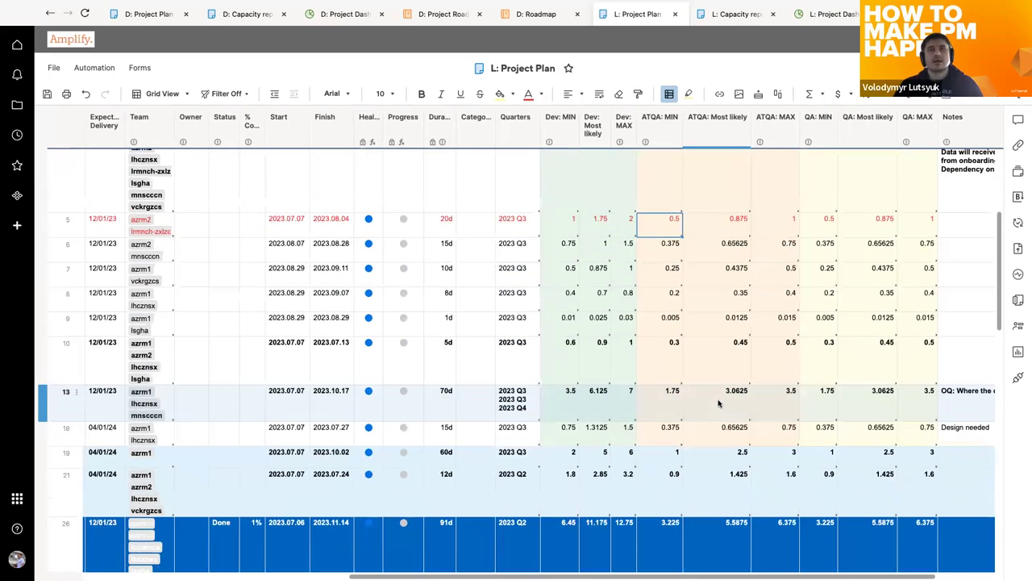
{"action": "scroll", "coordinate": [718, 403], "scroll_direction": "down", "scroll_amount": 2}
{"action": "scroll", "coordinate": [718, 403], "scroll_direction": "right", "scroll_amount": 1}
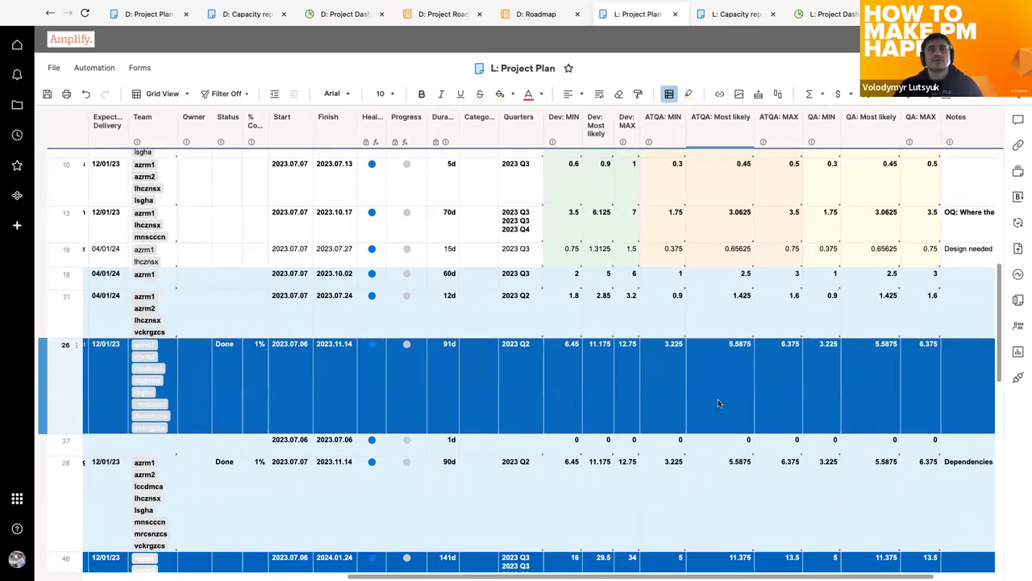
{"action": "scroll", "coordinate": [718, 403], "scroll_direction": "down", "scroll_amount": 1}
{"action": "scroll", "coordinate": [717, 403], "scroll_direction": "left", "scroll_amount": 1}
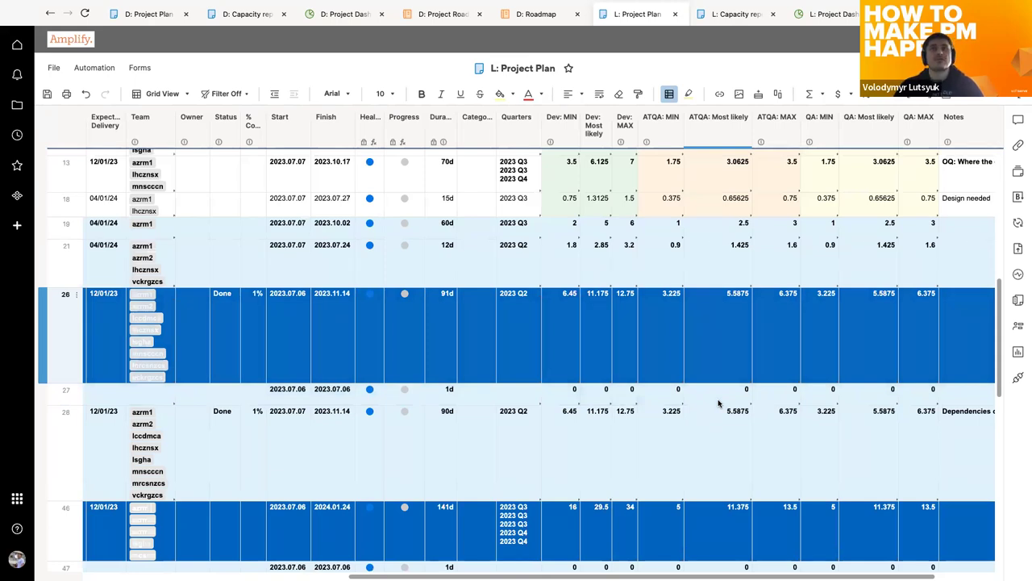
{"action": "left_click", "coordinate": [371, 389]}
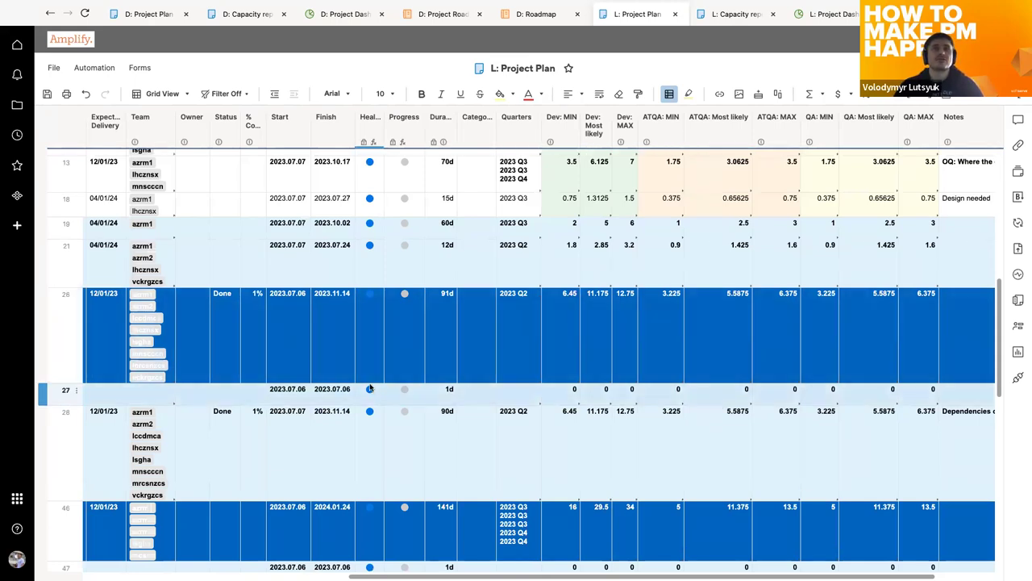
{"action": "scroll", "coordinate": [371, 388], "scroll_direction": "left", "scroll_amount": 2}
{"action": "scroll", "coordinate": [371, 389], "scroll_direction": "down", "scroll_amount": 1}
{"action": "scroll", "coordinate": [371, 389], "scroll_direction": "left", "scroll_amount": 3}
{"action": "scroll", "coordinate": [371, 389], "scroll_direction": "down", "scroll_amount": 3}
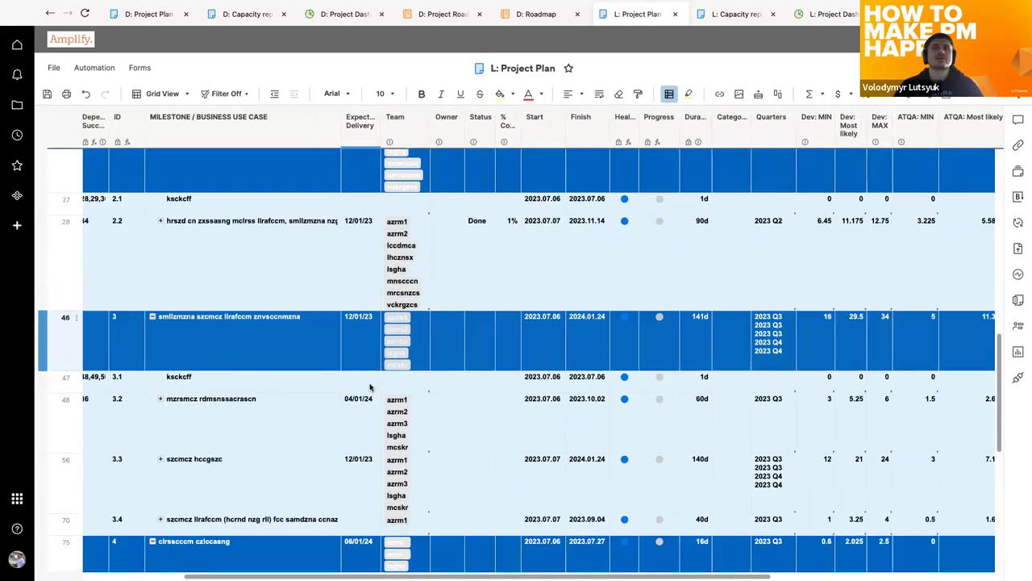
{"action": "scroll", "coordinate": [367, 403], "scroll_direction": "left", "scroll_amount": 2}
{"action": "scroll", "coordinate": [367, 403], "scroll_direction": "down", "scroll_amount": 3}
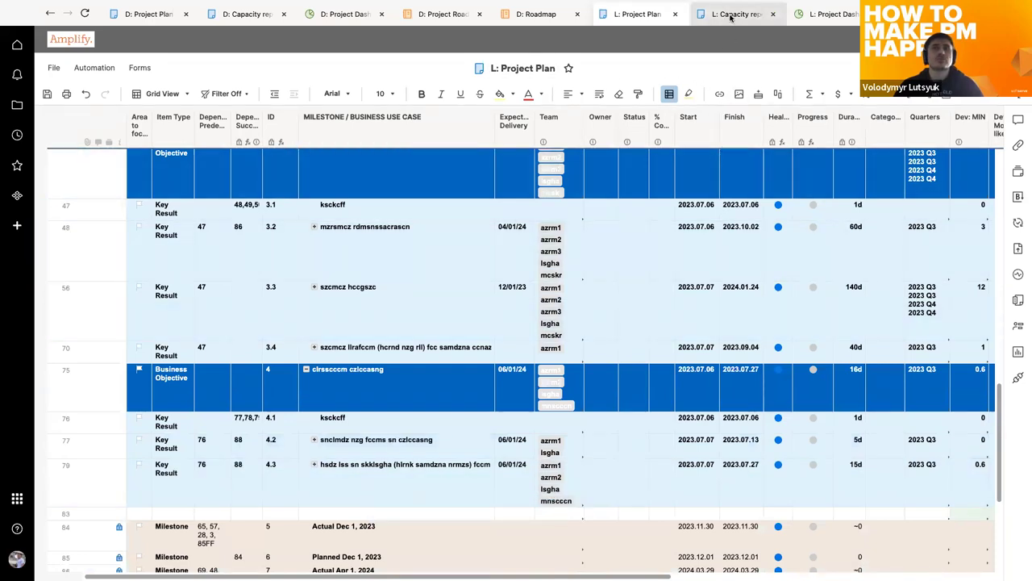
Open the L: Capacity report and examine the total and per-team capacity, required staff and deltas by quarter.
{"action": "left_click", "coordinate": [732, 17]}
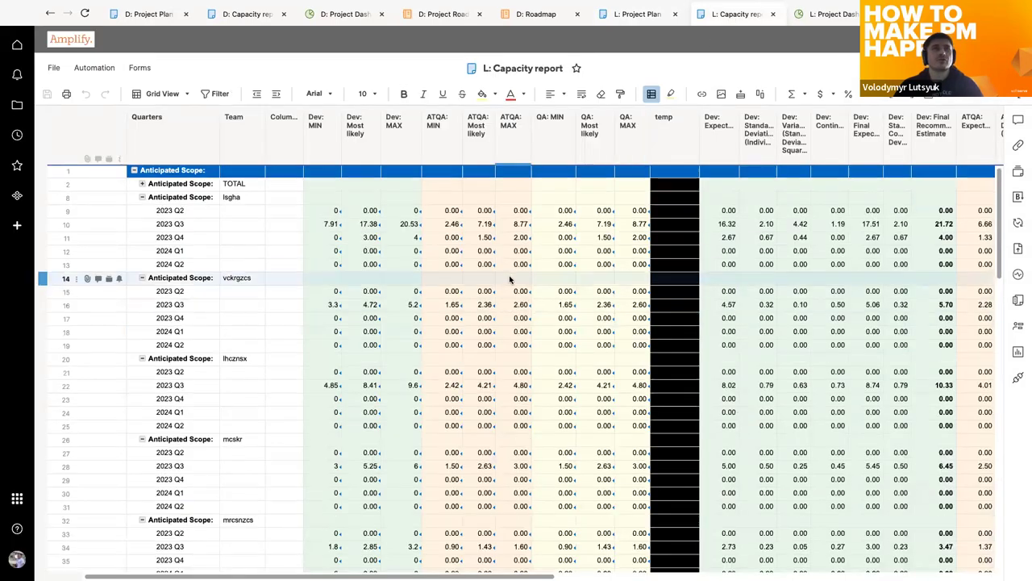
{"action": "scroll", "coordinate": [510, 279], "scroll_direction": "down", "scroll_amount": 2}
{"action": "scroll", "coordinate": [510, 279], "scroll_direction": "down", "scroll_amount": 10}
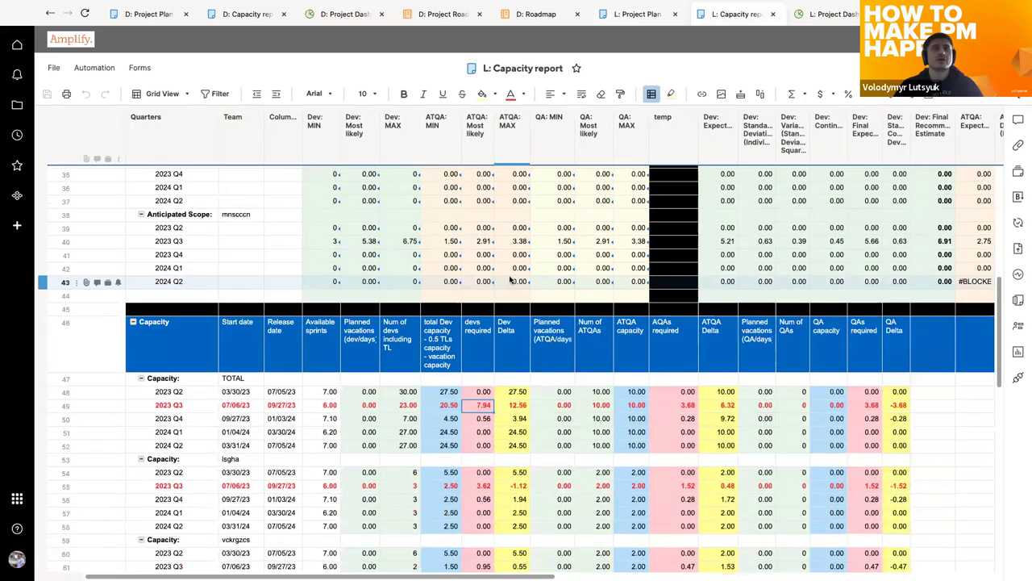
{"action": "scroll", "coordinate": [509, 280], "scroll_direction": "down", "scroll_amount": 2}
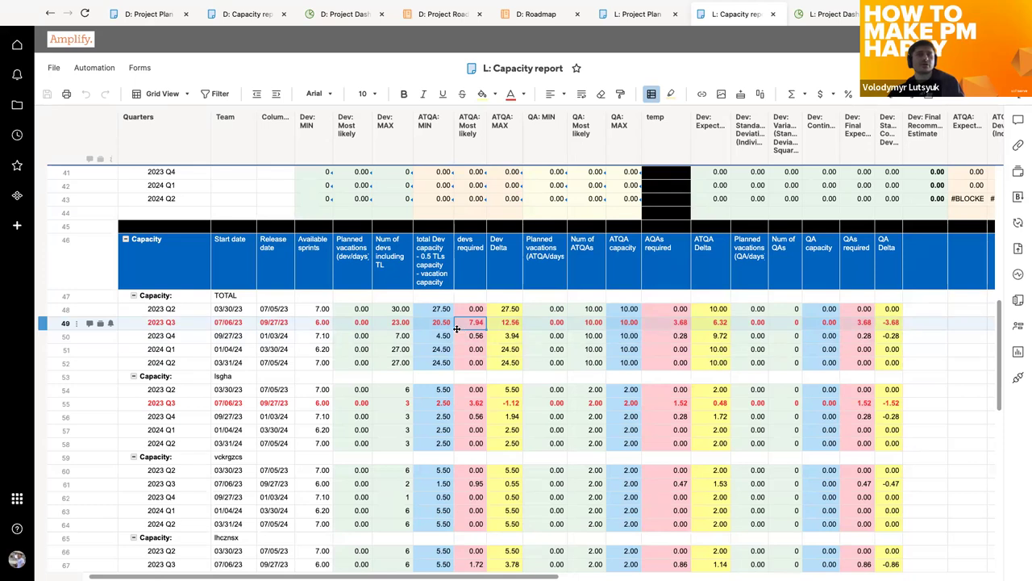
{"action": "scroll", "coordinate": [456, 329], "scroll_direction": "down", "scroll_amount": 1}
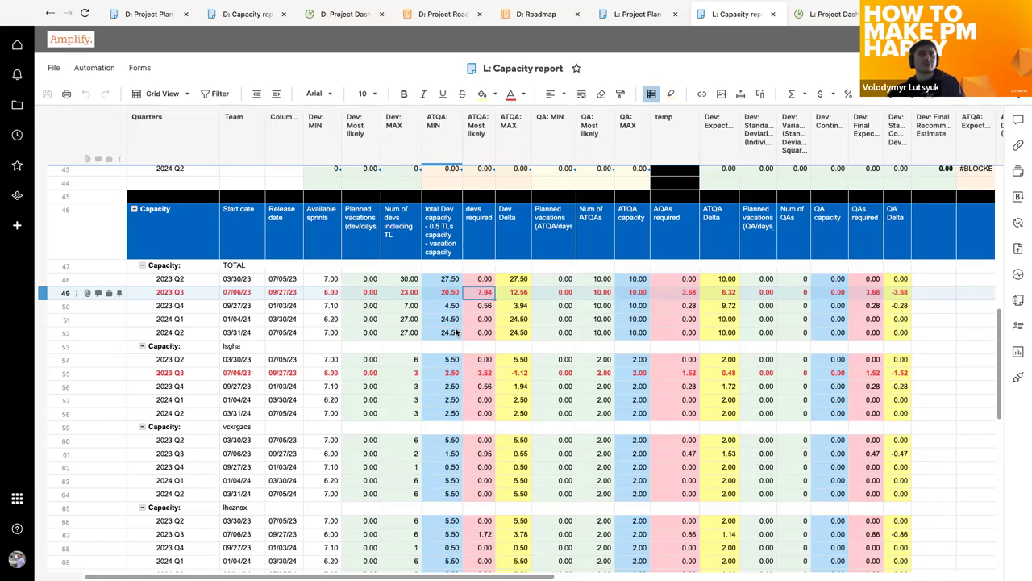
{"action": "scroll", "coordinate": [456, 332], "scroll_direction": "down", "scroll_amount": 2}
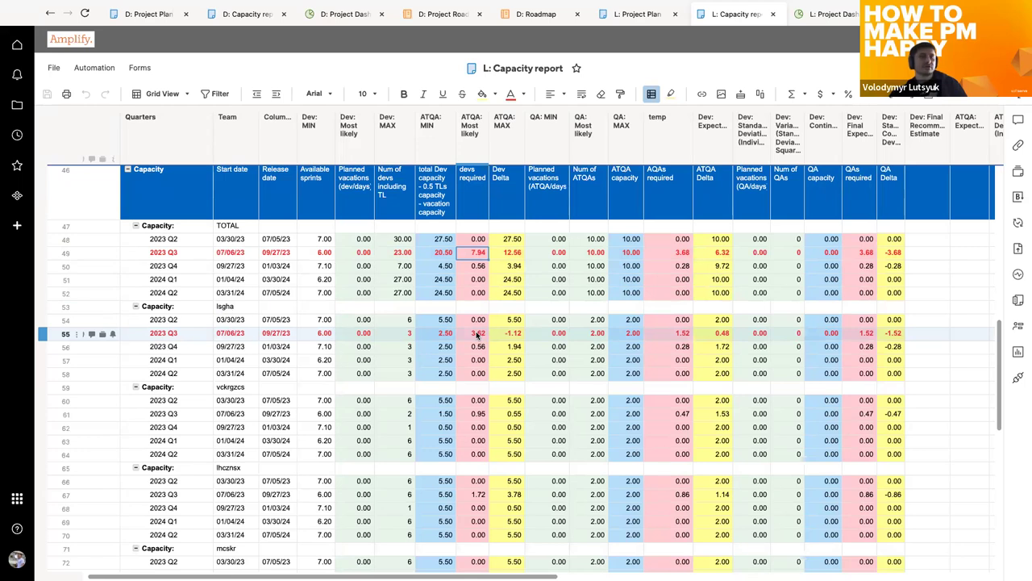
Review the per-team capacity rows by quarter and inspect the formula behind the TOTAL Dev capacity for 2023 Q3.
{"action": "scroll", "coordinate": [477, 334], "scroll_direction": "down", "scroll_amount": 2}
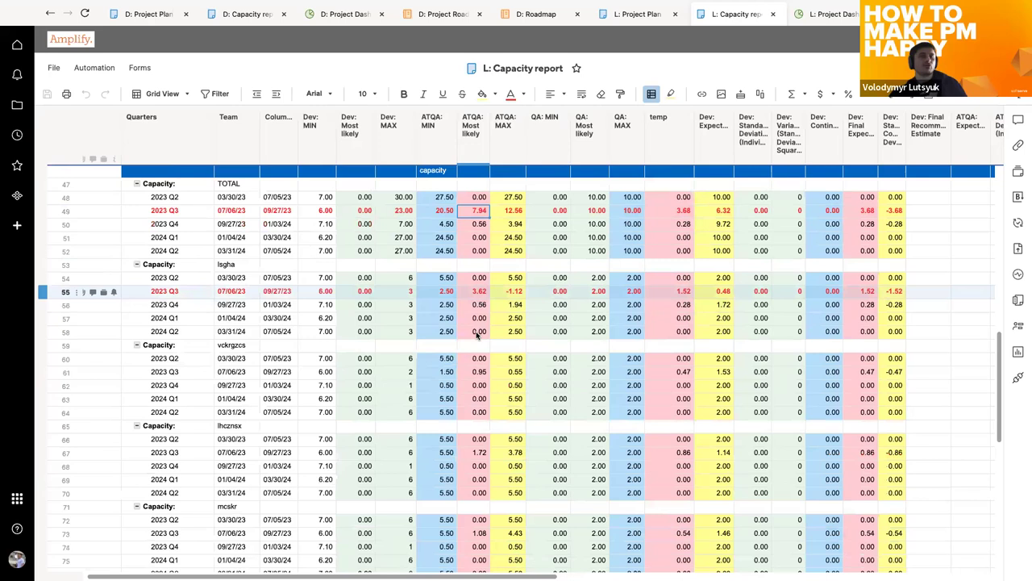
{"action": "scroll", "coordinate": [477, 334], "scroll_direction": "down", "scroll_amount": 1}
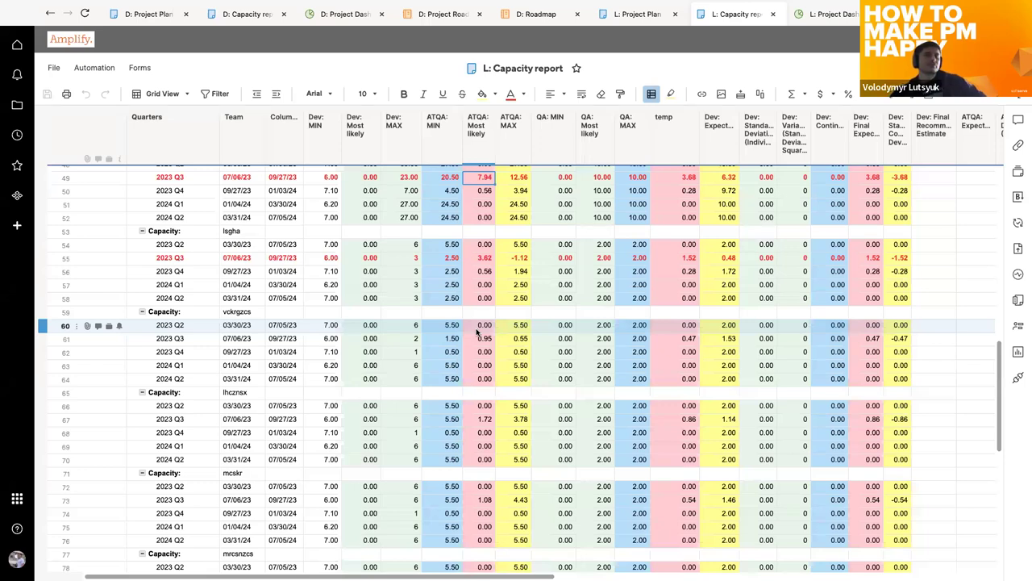
{"action": "scroll", "coordinate": [477, 331], "scroll_direction": "up", "scroll_amount": 1}
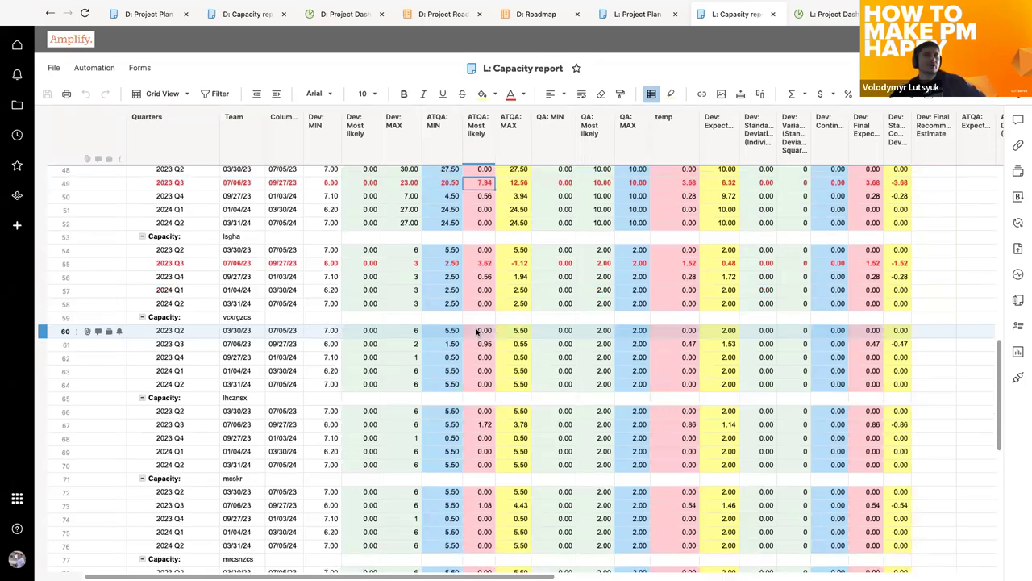
{"action": "scroll", "coordinate": [477, 331], "scroll_direction": "up", "scroll_amount": 2}
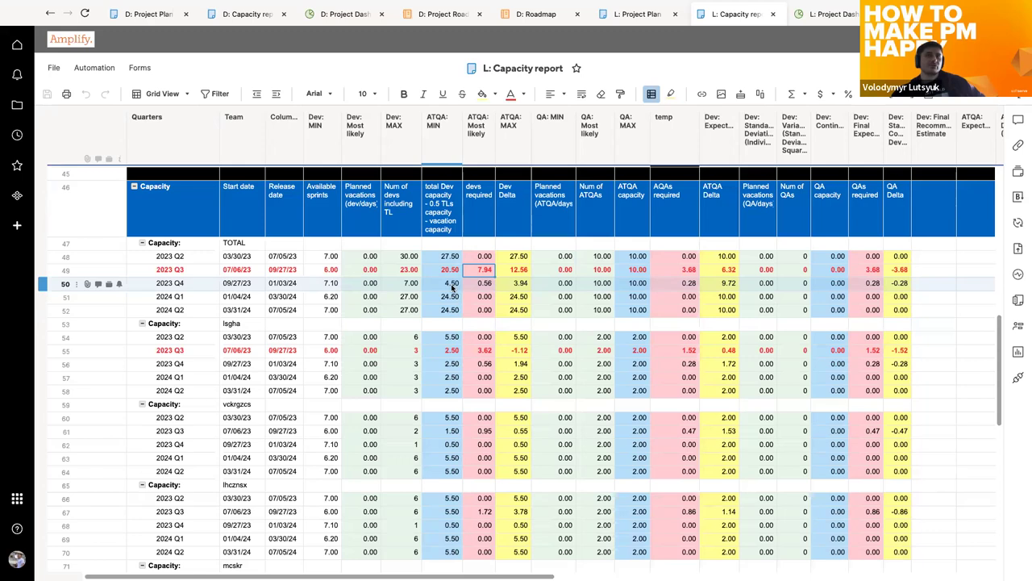
{"action": "scroll", "coordinate": [452, 286], "scroll_direction": "up", "scroll_amount": 3}
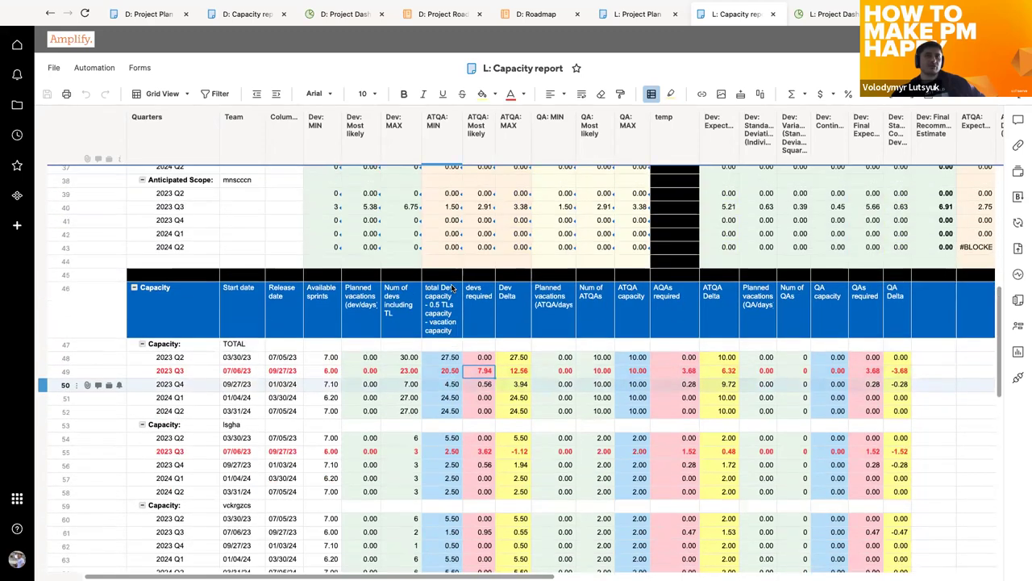
{"action": "scroll", "coordinate": [452, 287], "scroll_direction": "up", "scroll_amount": 2}
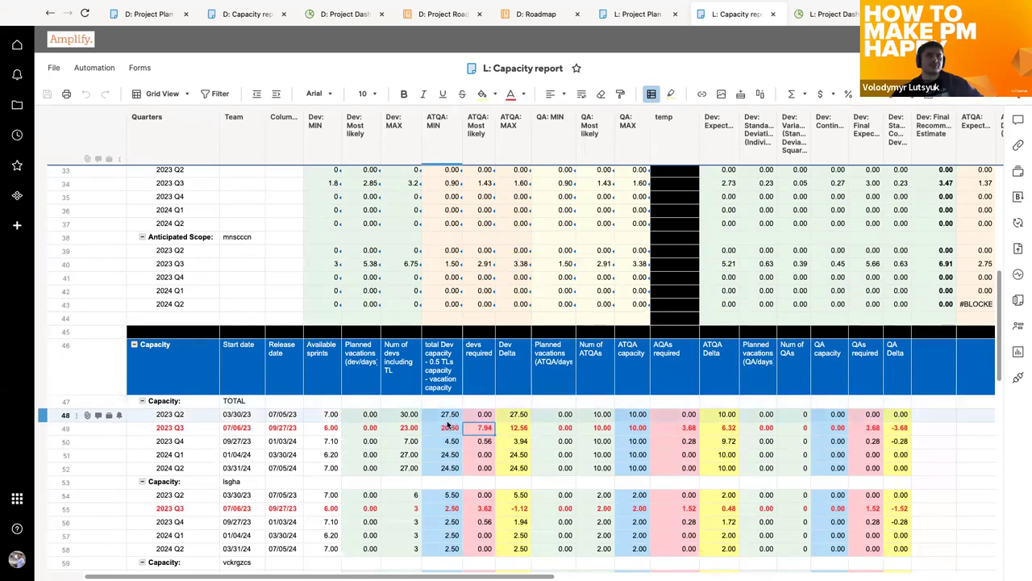
{"action": "left_click", "coordinate": [439, 432]}
{"action": "mouse_move", "coordinate": [439, 434]}
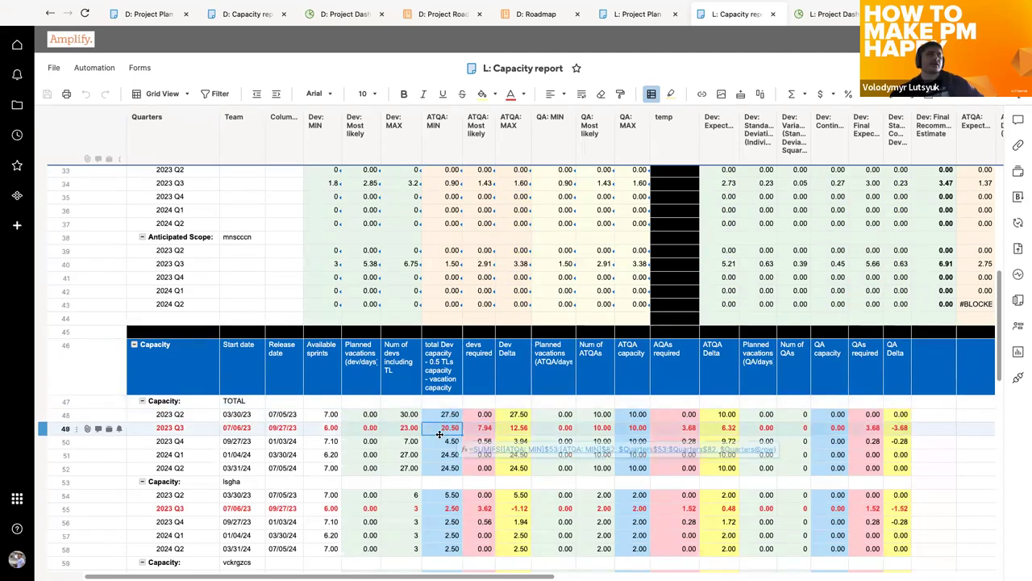